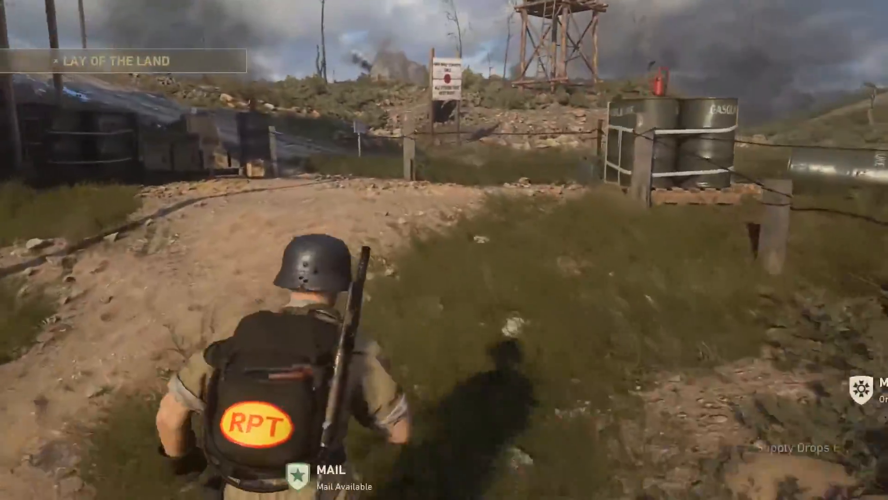
pyautogui.press('w')
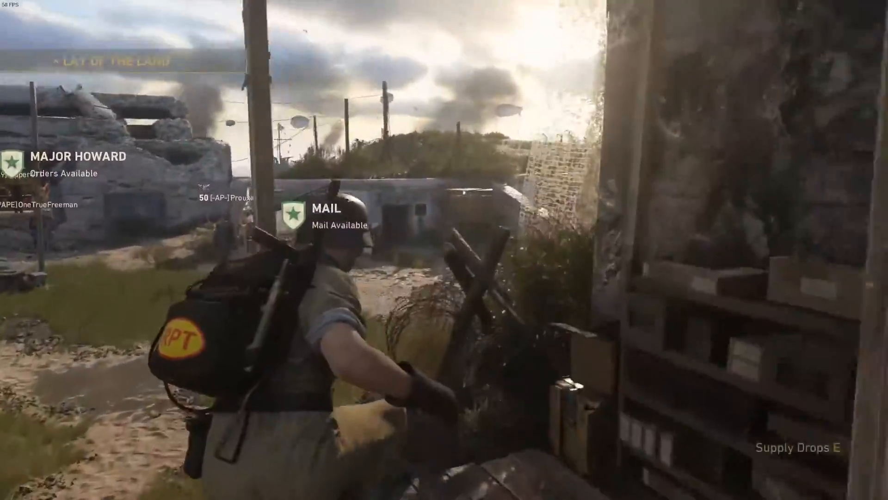
pyautogui.press('w')
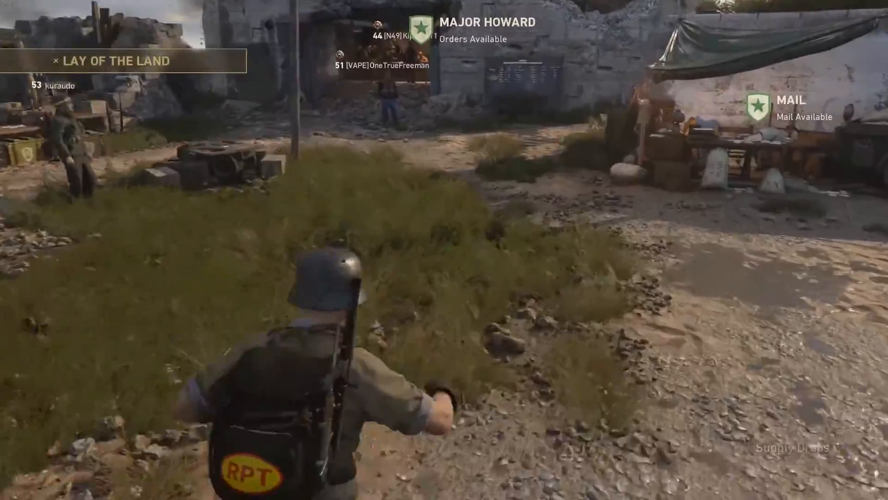
pyautogui.press('w')
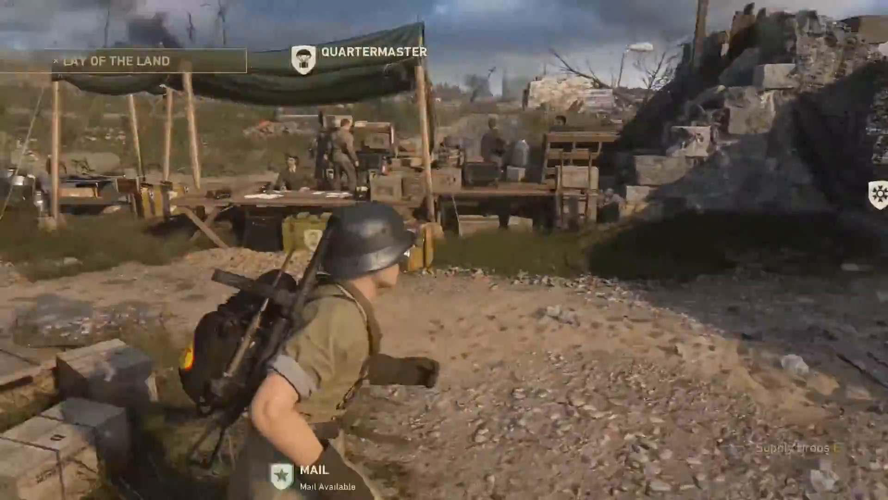
pyautogui.press('w')
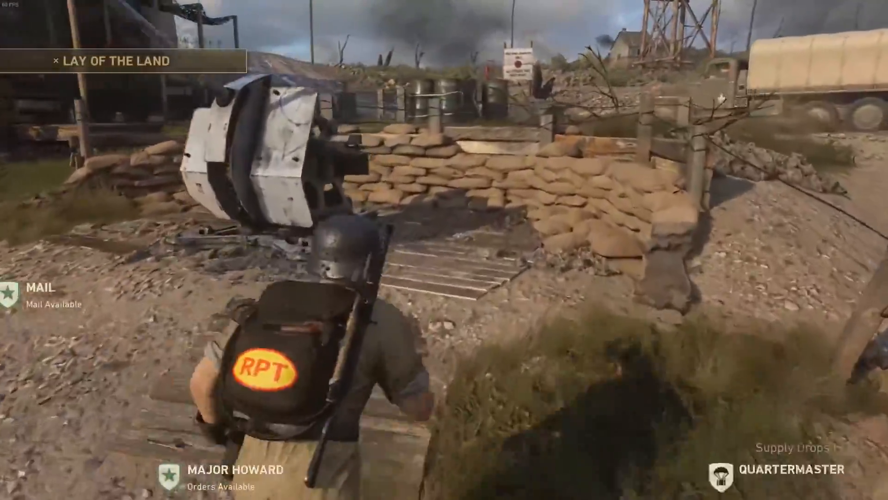
pyautogui.press('w')
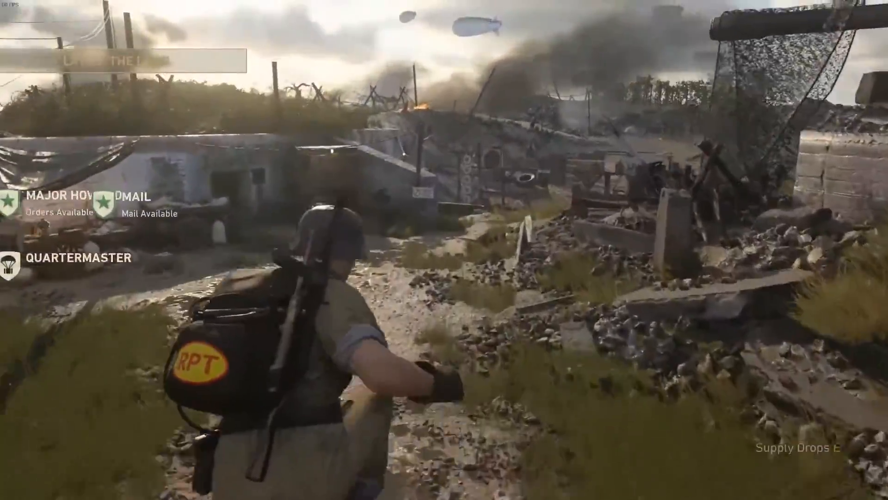
pyautogui.press('w')
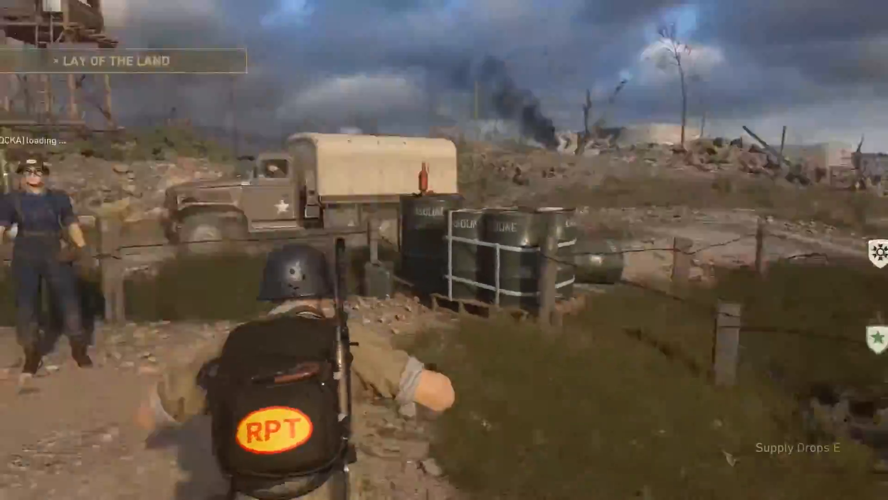
pyautogui.press('w')
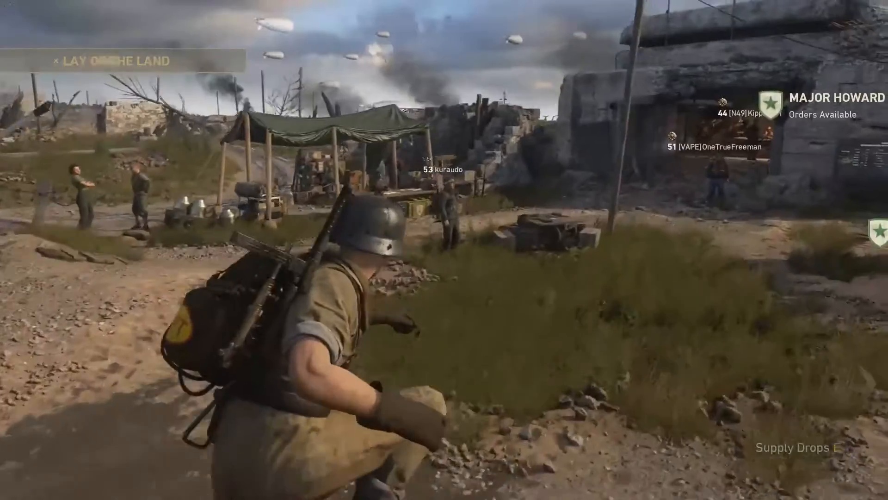
pyautogui.press('w')
# Step: Equip the MP-40 submachine gun as the primary weapon of the HQ Armored division and return to the headquarters
pyautogui.press('Escape')
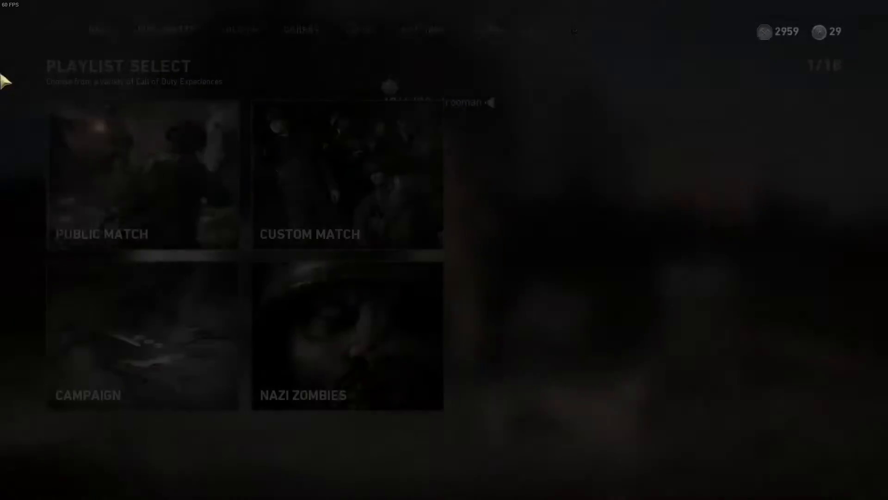
pyautogui.click(245, 37)
pyautogui.click(139, 107)
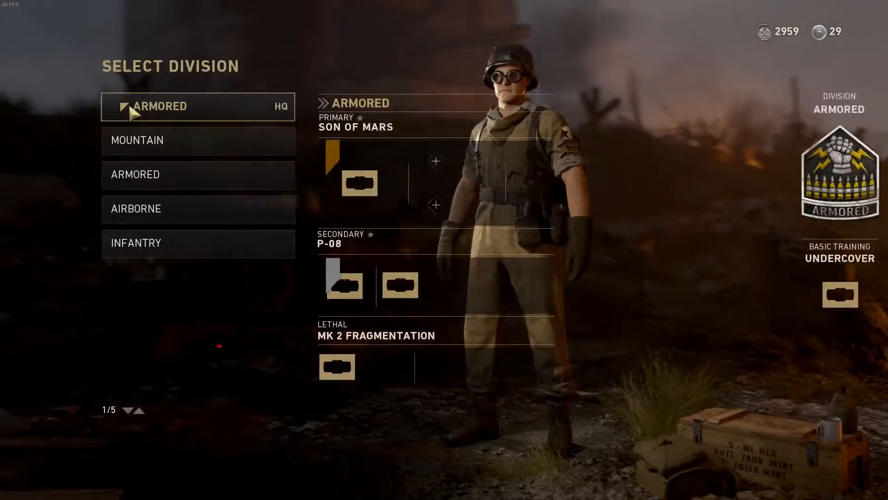
pyautogui.click(139, 105)
pyautogui.click(268, 195)
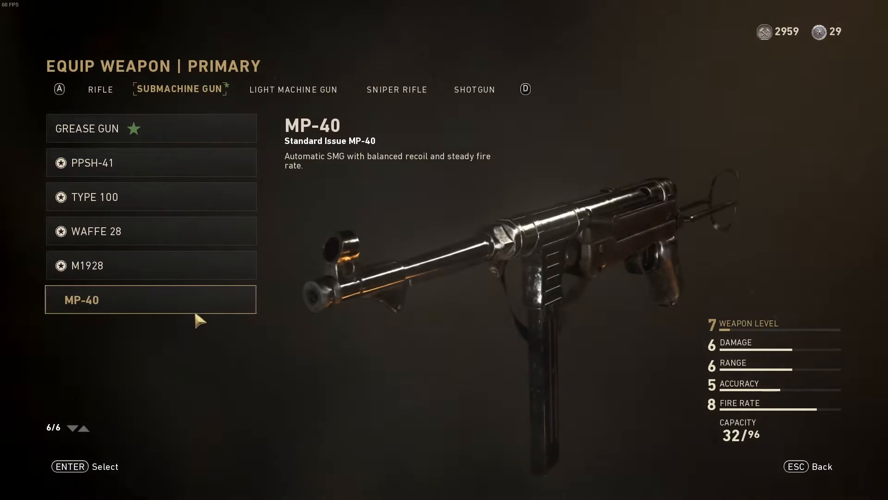
pyautogui.click(188, 307)
pyautogui.click(202, 143)
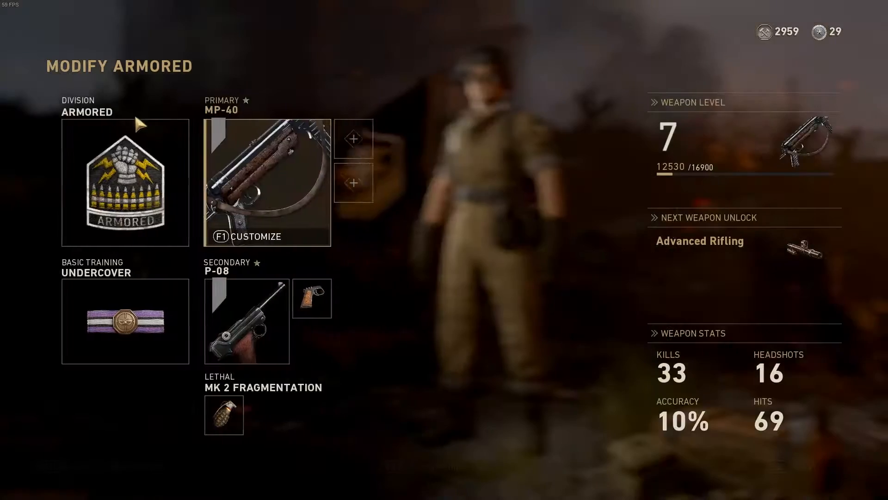
pyautogui.press('Escape')
pyautogui.press('Escape')
pyautogui.press('Escape')
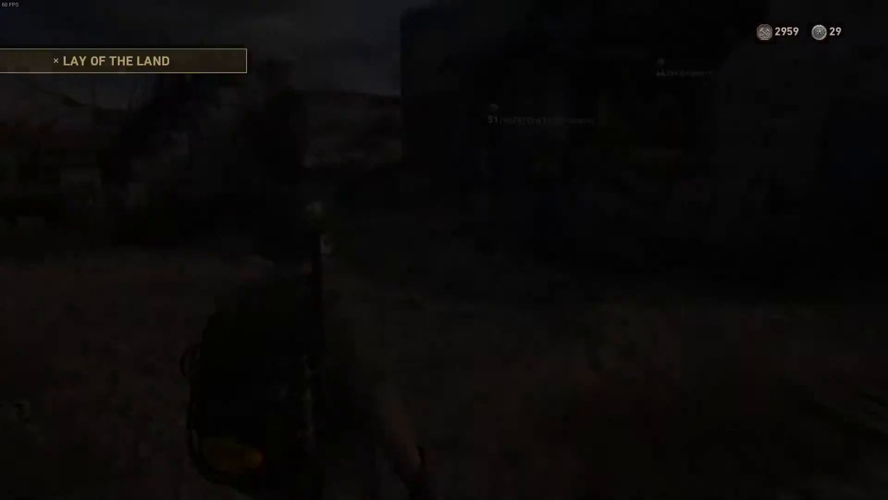
# Step: Run to the live-fire gun range in the headquarters, enter it and fire the MP-40 at the targets
pyautogui.press('w')
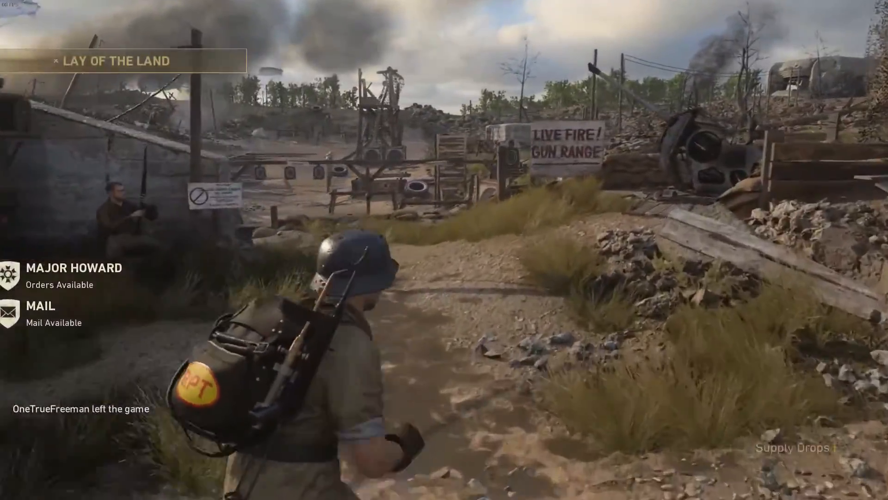
pyautogui.press('w')
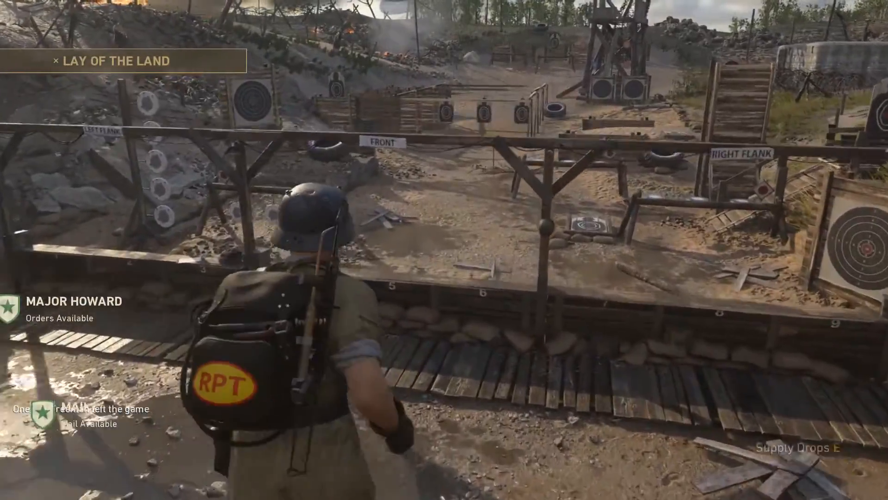
pyautogui.press('w')
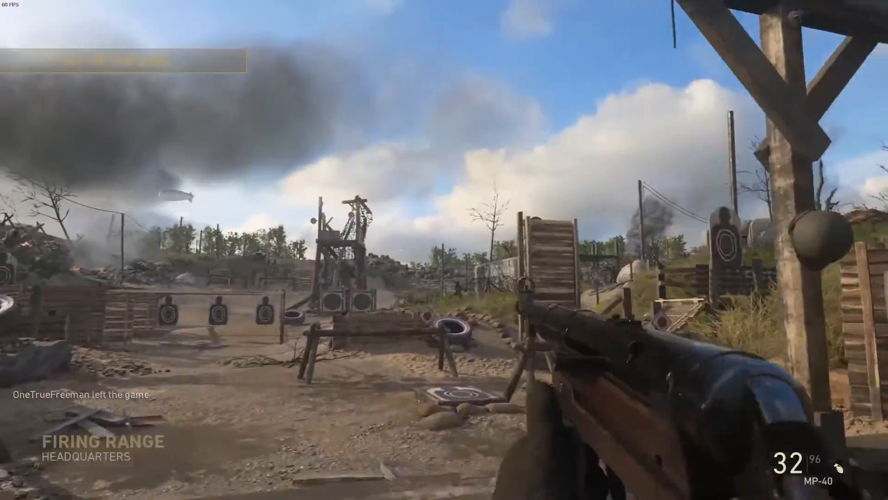
pyautogui.rightClick(444, 250)
pyautogui.press('s')
pyautogui.press('d')
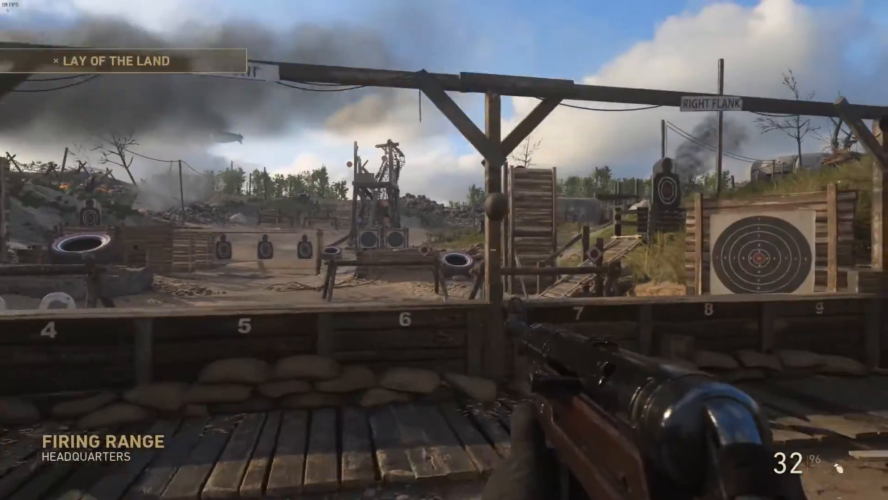
pyautogui.press('w')
pyautogui.click(444, 249)
pyautogui.click(444, 249)
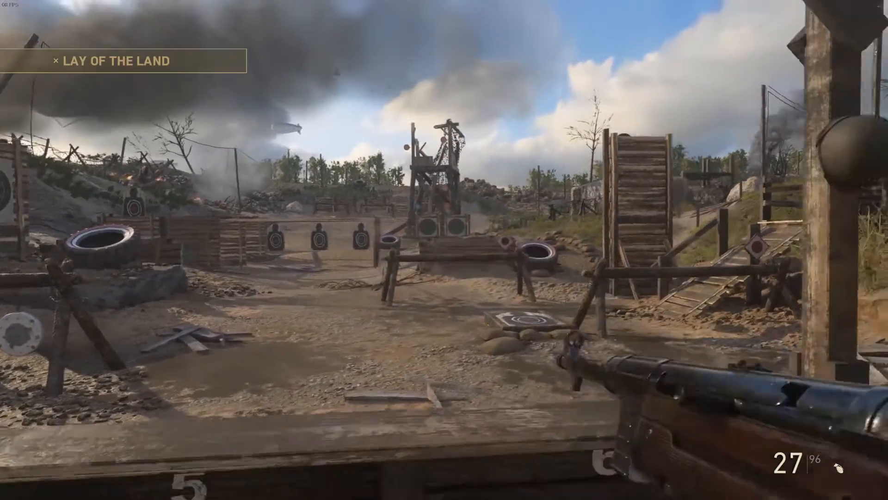
pyautogui.press('a')
# Step: Switch to Wraith Archon, refresh the loaded World War II game assets and search them for mp40
pyautogui.hotkey('alt', 'Tab')
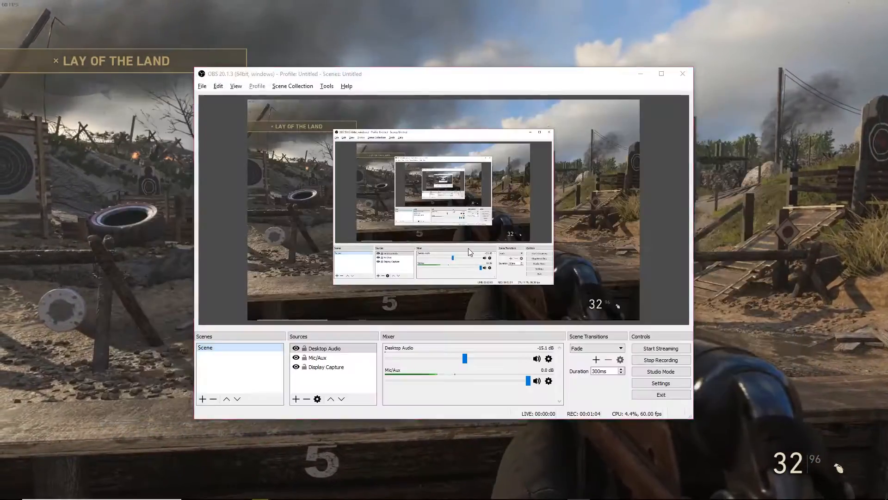
pyautogui.hotkey('alt', 'Tab')
pyautogui.hotkey('alt', 'Tab')
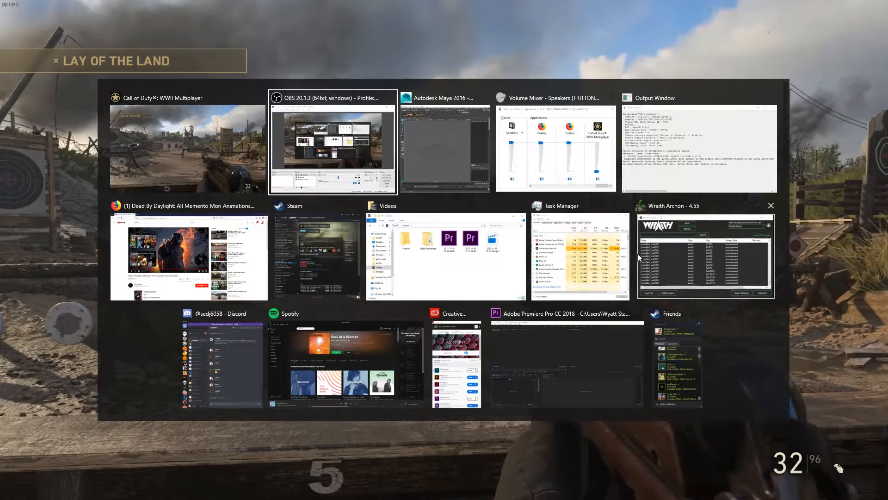
pyautogui.click(641, 259)
pyautogui.click(122, 351)
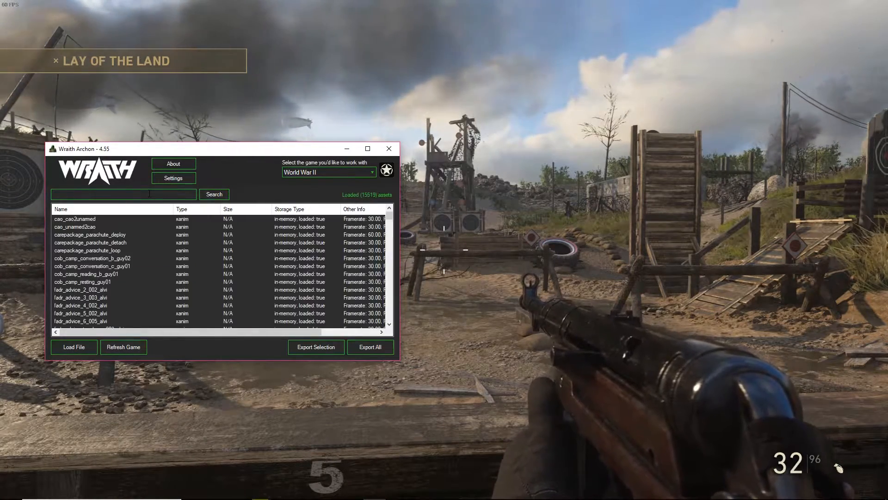
pyautogui.write('mp40')
pyautogui.press('Return')
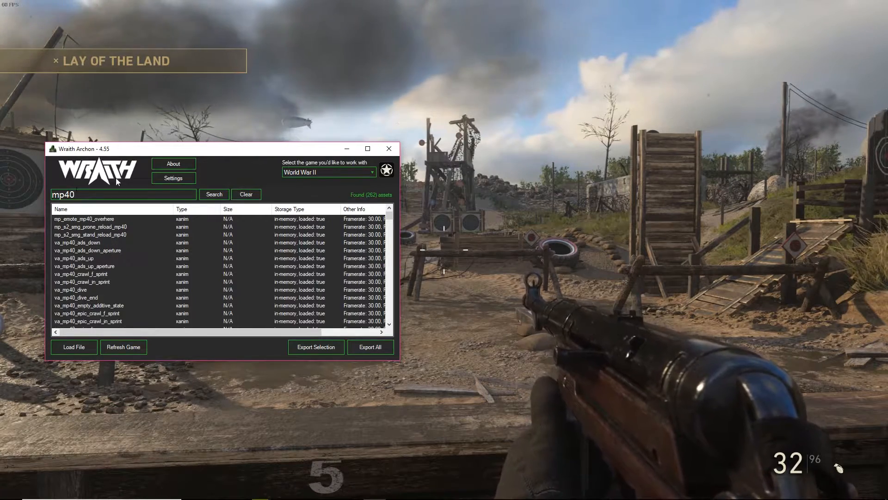
# Step: Export the MP-40 view animations from va_mp40_ads_down through va_mp40_supressor_on
pyautogui.click(77, 244)
pyautogui.scroll(-6, 127, 286)
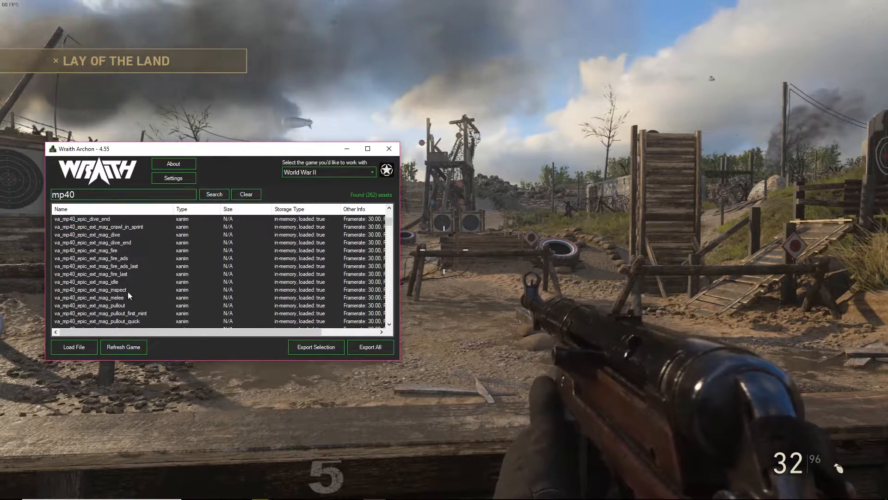
pyautogui.scroll(-20, 118, 304)
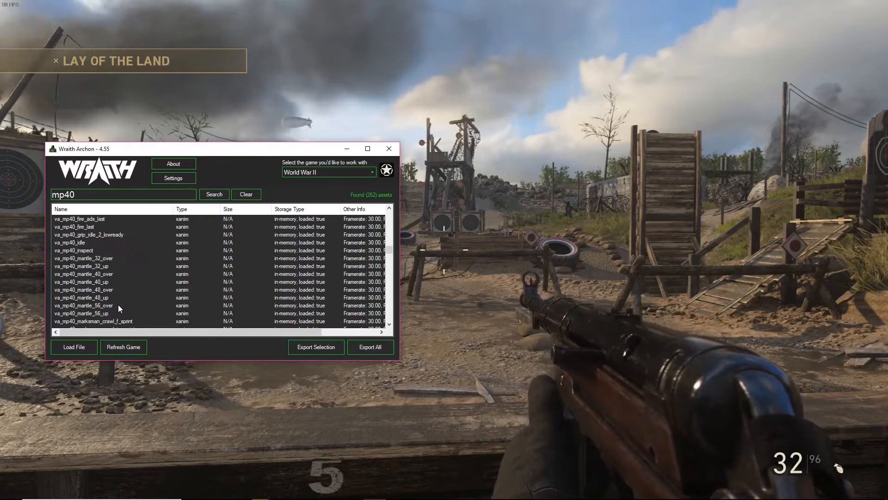
pyautogui.scroll(-8, 118, 304)
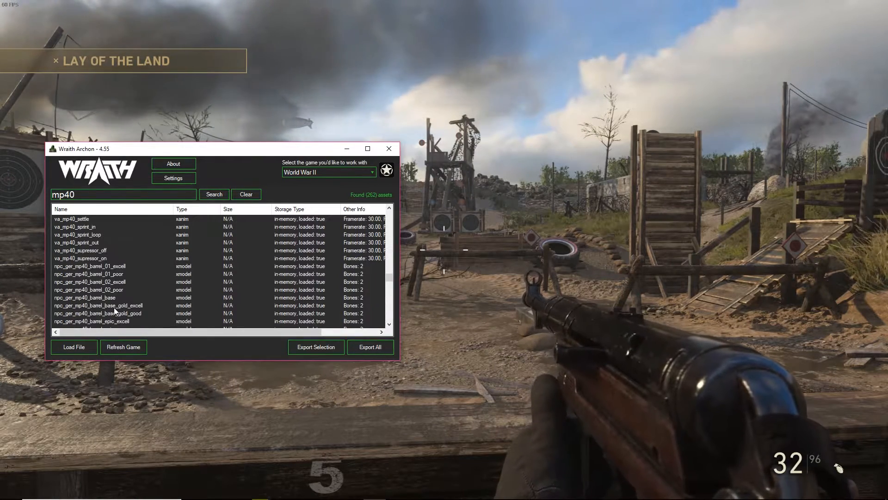
pyautogui.keyDown('shift'); pyautogui.click(89, 258); pyautogui.keyUp('shift')
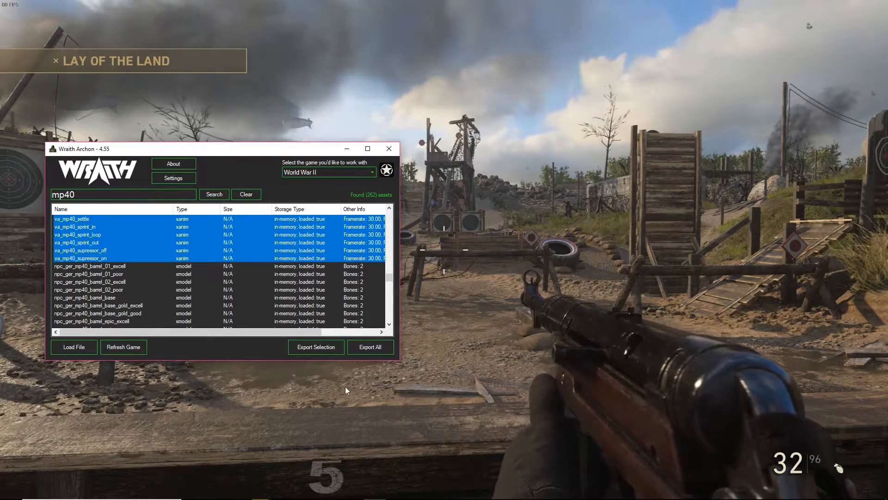
pyautogui.click(331, 346)
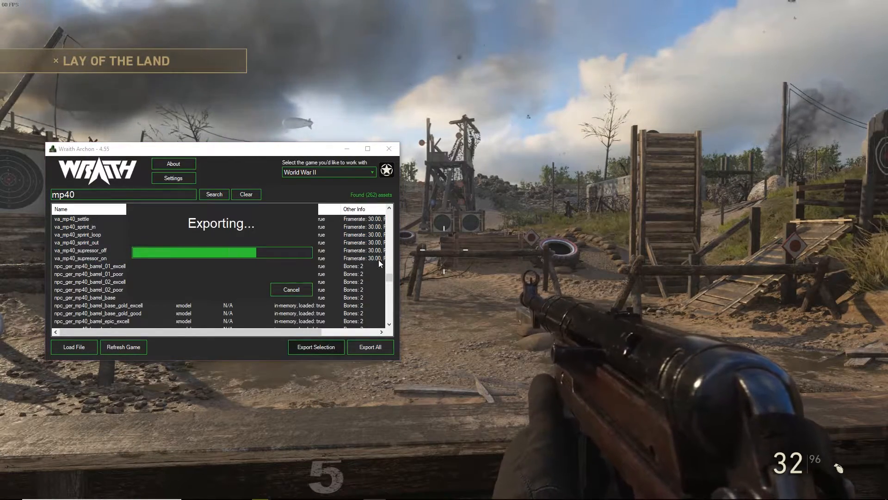
# Step: Export all the MP-40 view models from vm_ger_mp40_barrel_01_excell through vm_ger_mp40_stock_base_gold_good
pyautogui.scroll(-5, 180, 285)
pyautogui.scroll(5, 174, 278)
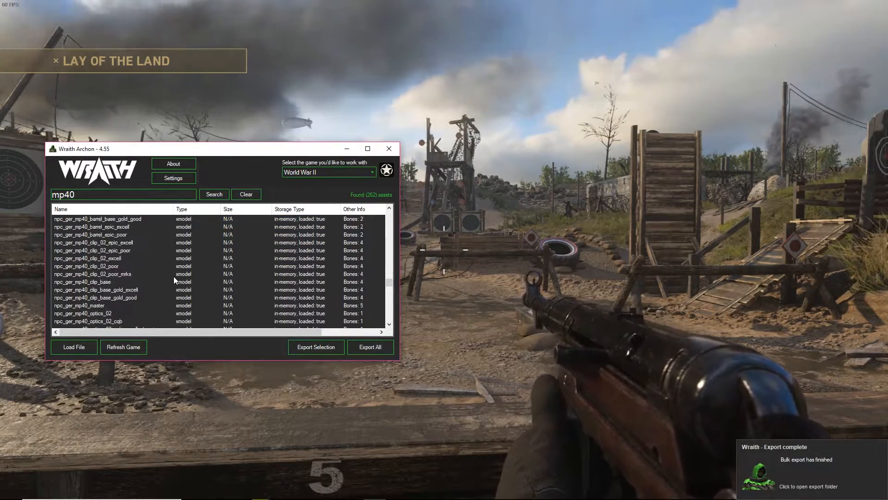
pyautogui.scroll(-15, 130, 273)
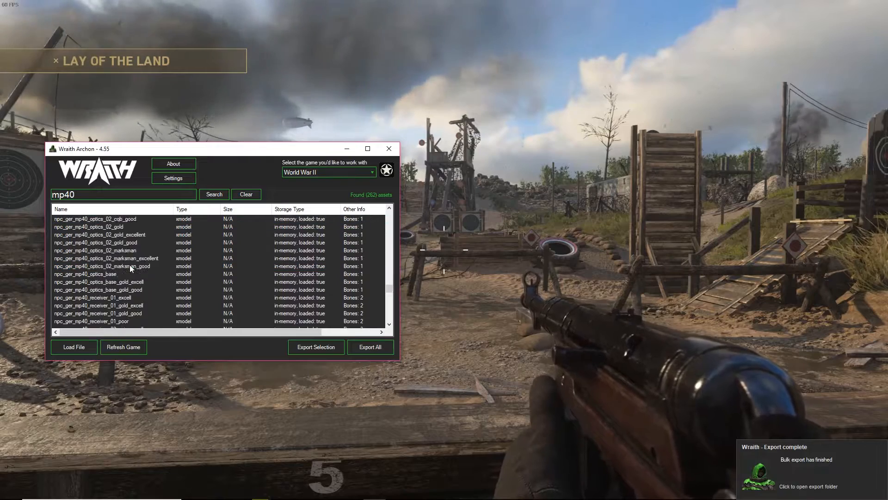
pyautogui.scroll(-10, 130, 267)
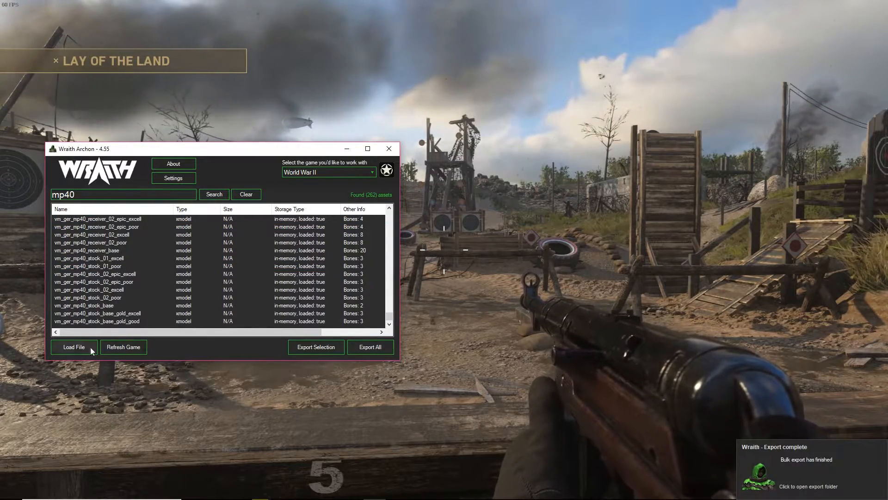
pyautogui.click(125, 321)
pyautogui.scroll(5, 120, 309)
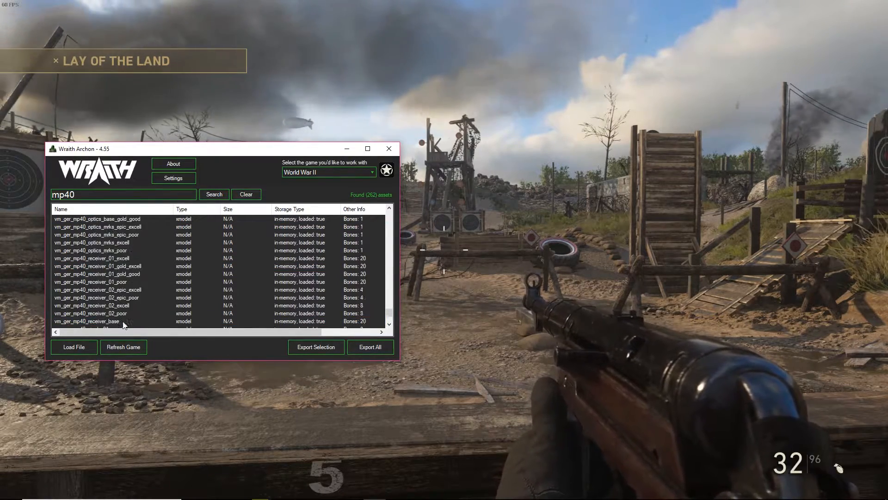
pyautogui.scroll(10, 114, 296)
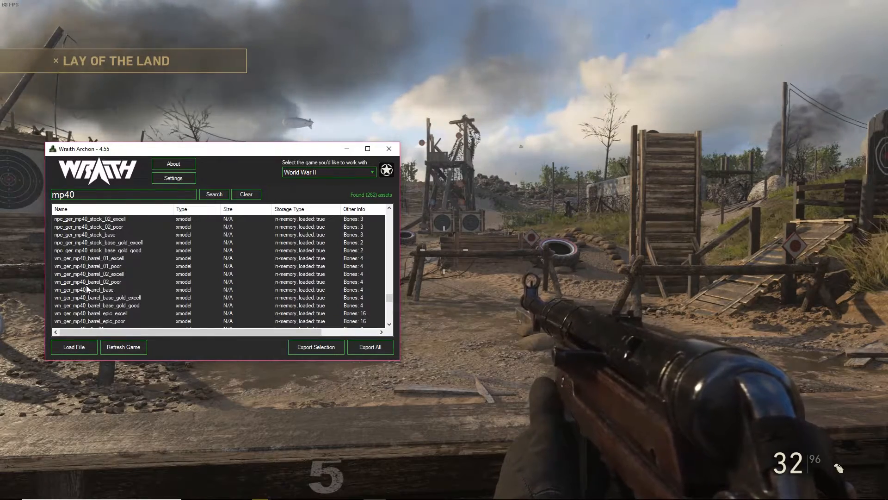
pyautogui.keyDown('shift'); pyautogui.click(82, 257); pyautogui.keyUp('shift')
pyautogui.click(316, 347)
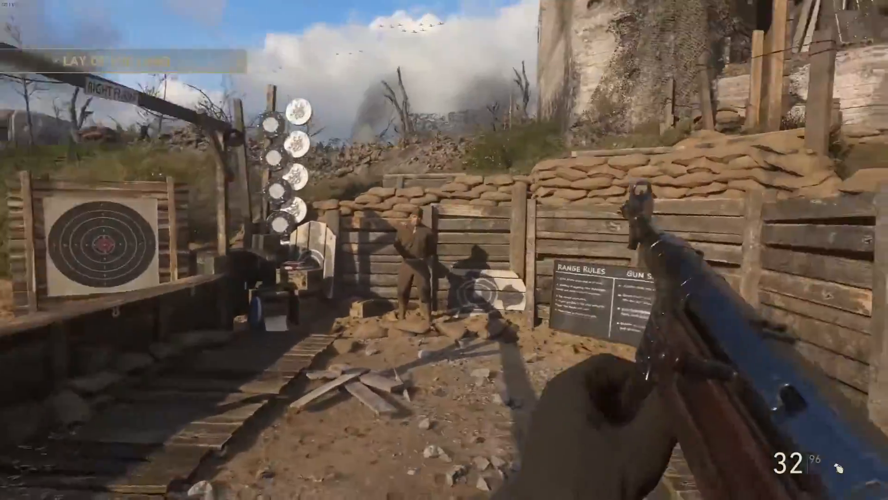
pyautogui.rightClick(444, 250)
pyautogui.click(445, 250)
pyautogui.click(445, 250)
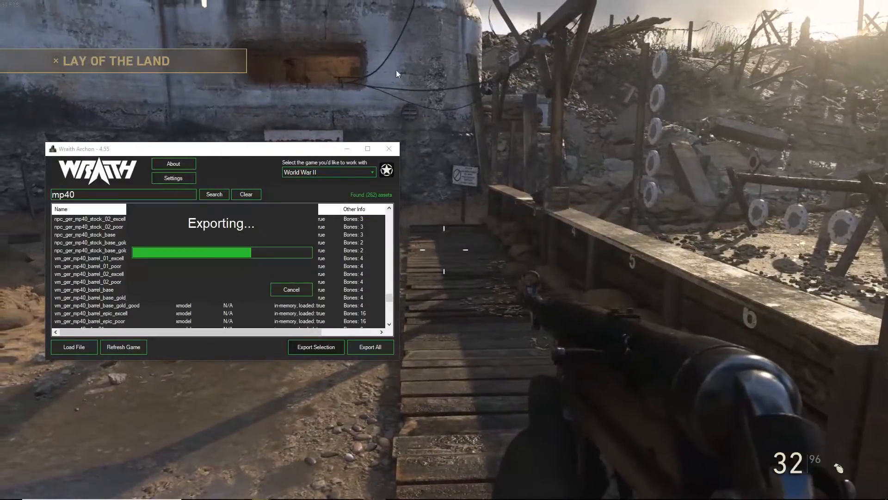
pyautogui.click(398, 73)
pyautogui.click(444, 250)
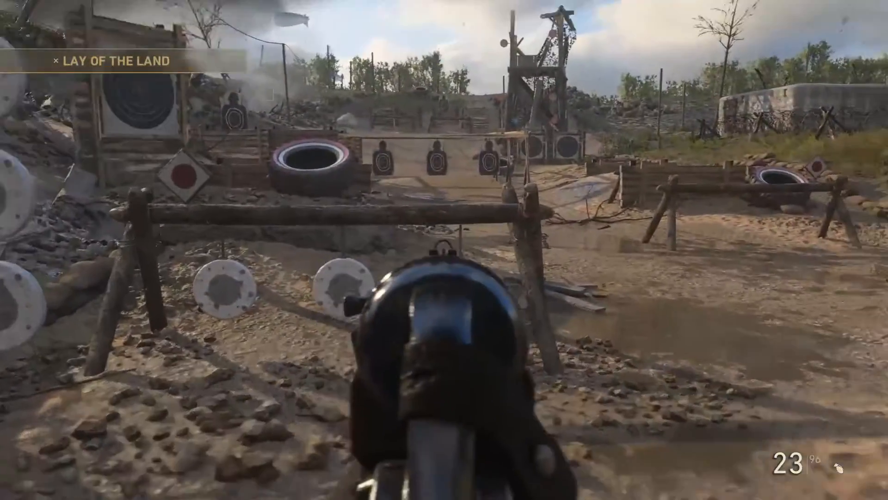
pyautogui.click(444, 250)
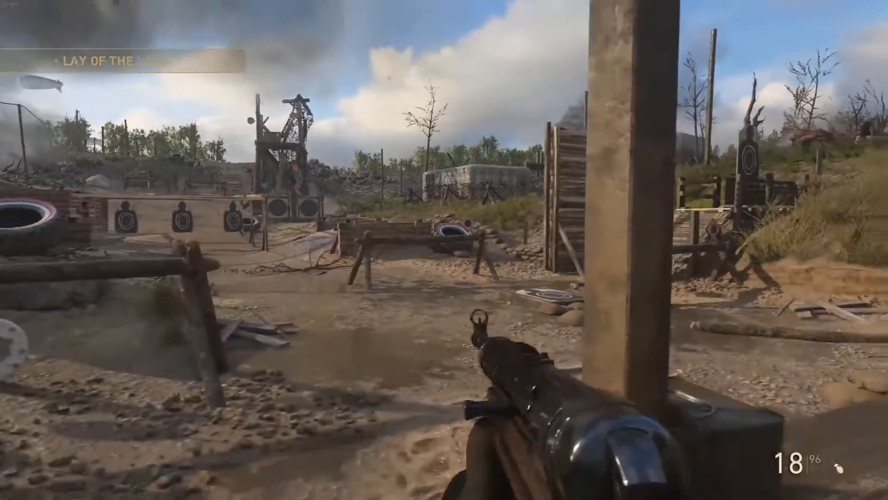
# Step: Return to the game's firing range, shoot at the targets with the MP-40 and reload it
pyautogui.hotkey('alt', 'Tab')
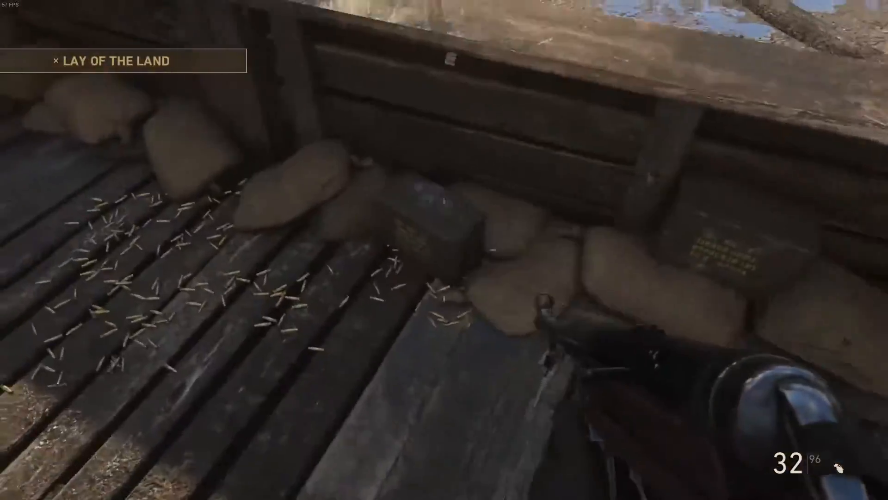
pyautogui.click(444, 249)
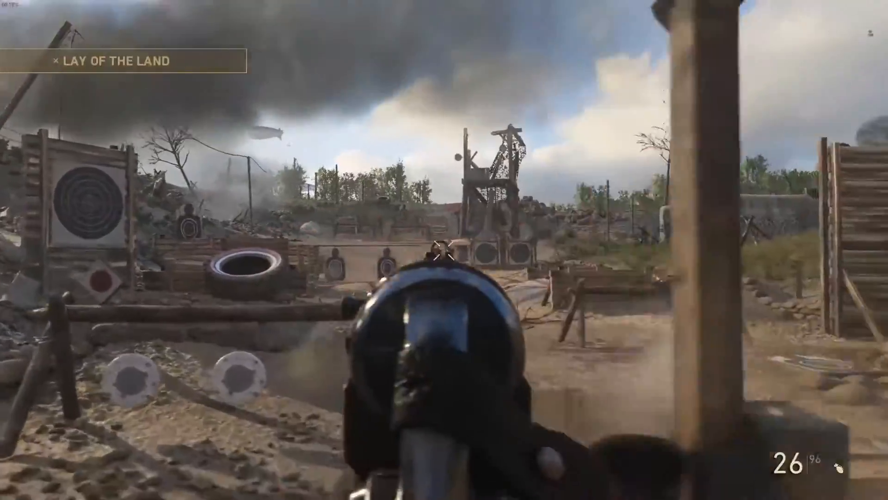
pyautogui.press('r')
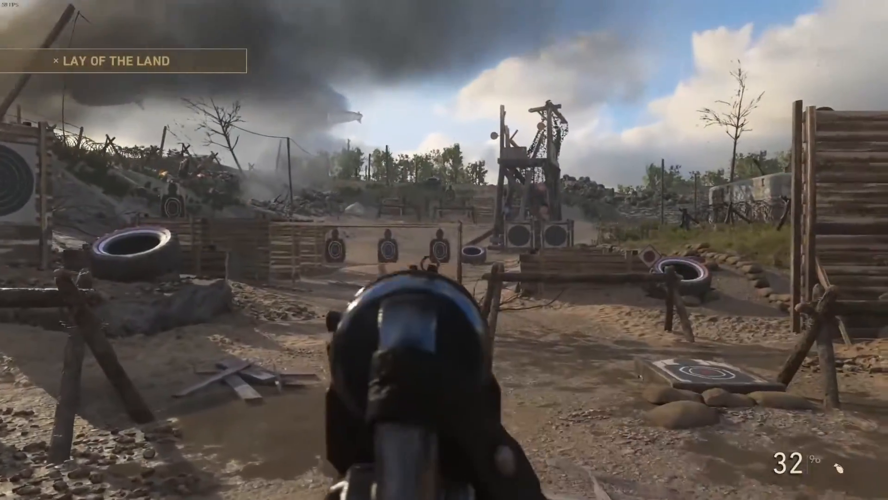
pyautogui.click(444, 250)
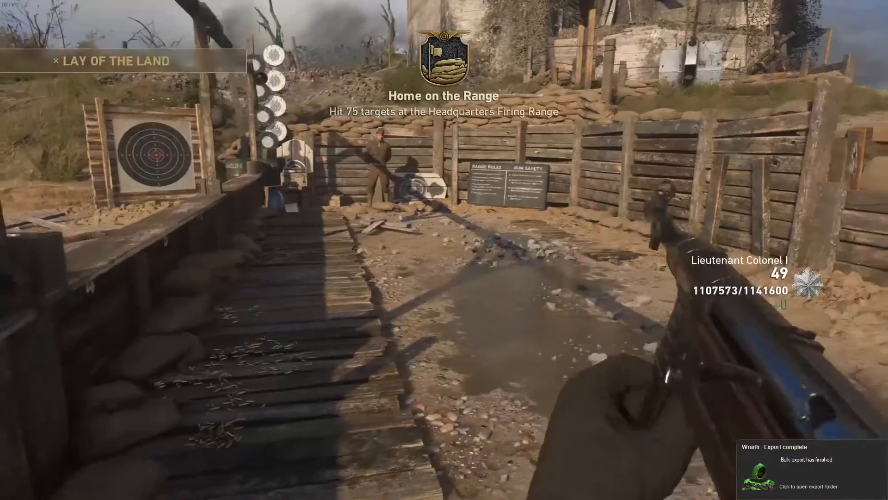
# Step: Switch out of Call of Duty: WWII, close the game and minimize the OBS window to uncover Maya
pyautogui.hotkey('alt', 'Tab')
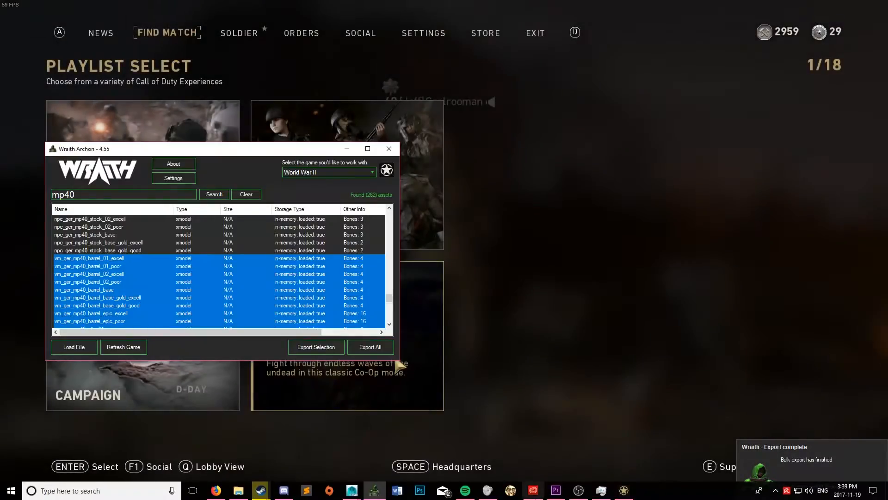
pyautogui.rightClick(623, 483)
pyautogui.click(607, 466)
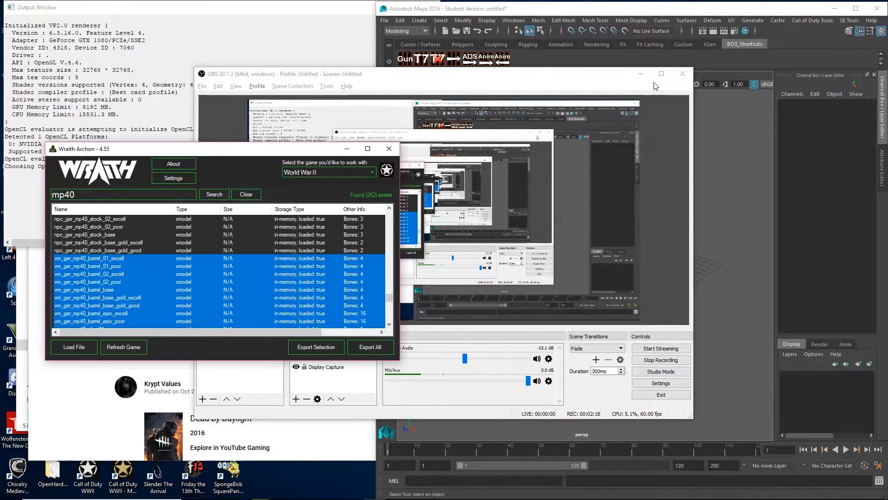
pyautogui.click(640, 74)
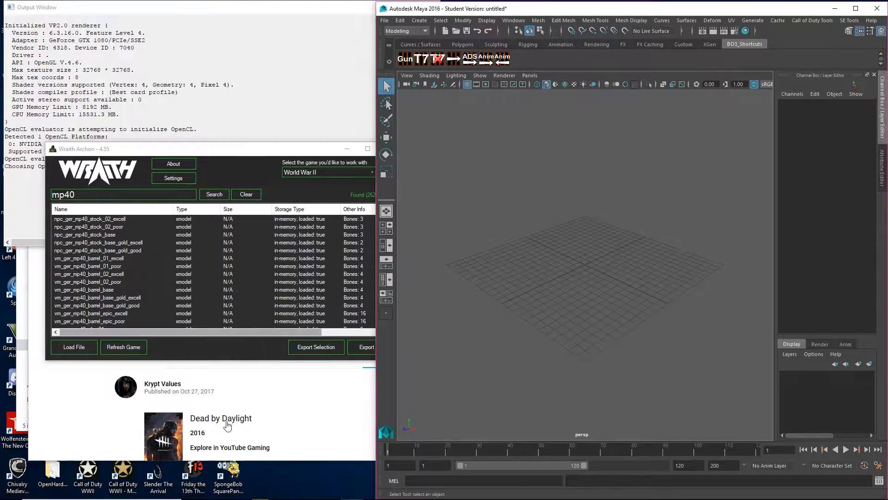
# Step: Switch to File Explorer and open the xmodels folder under Wraith, exported_files, world_war_2
pyautogui.click(238, 490)
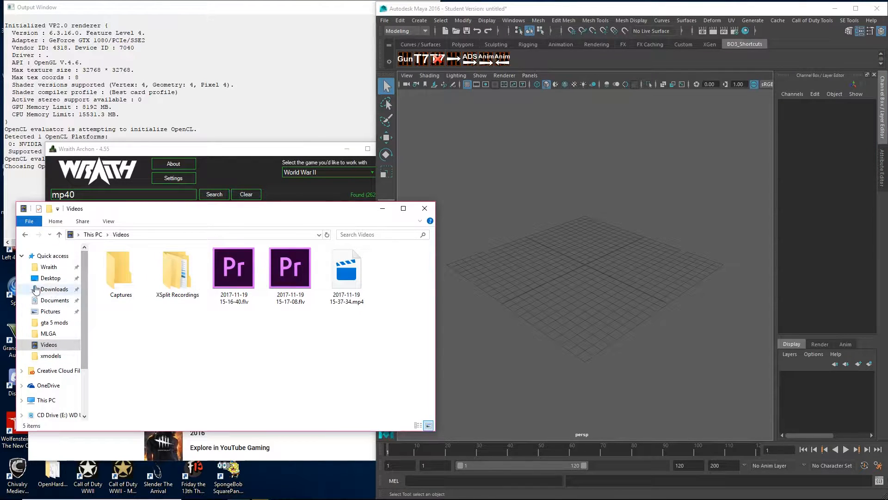
pyautogui.click(48, 267)
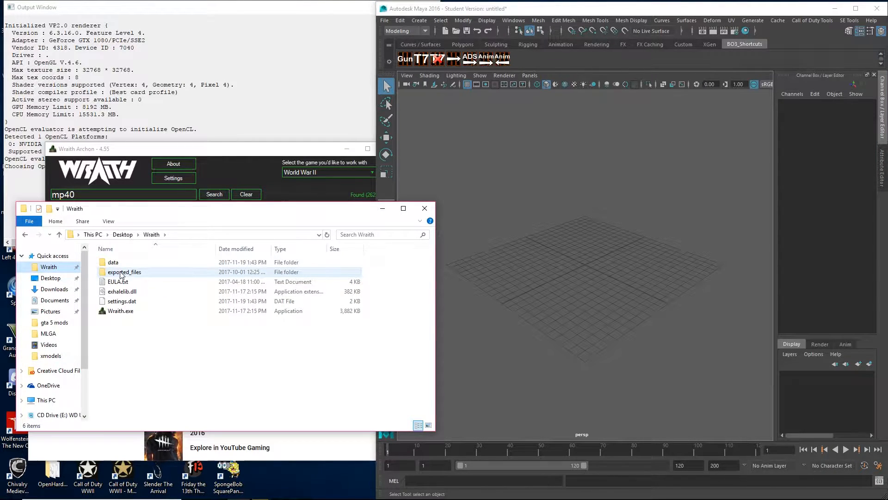
pyautogui.doubleClick(122, 273)
pyautogui.doubleClick(138, 301)
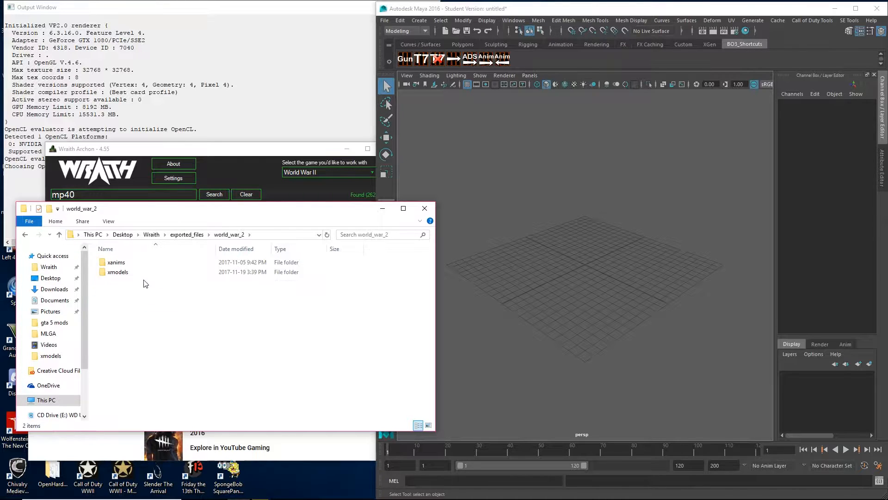
pyautogui.doubleClick(139, 273)
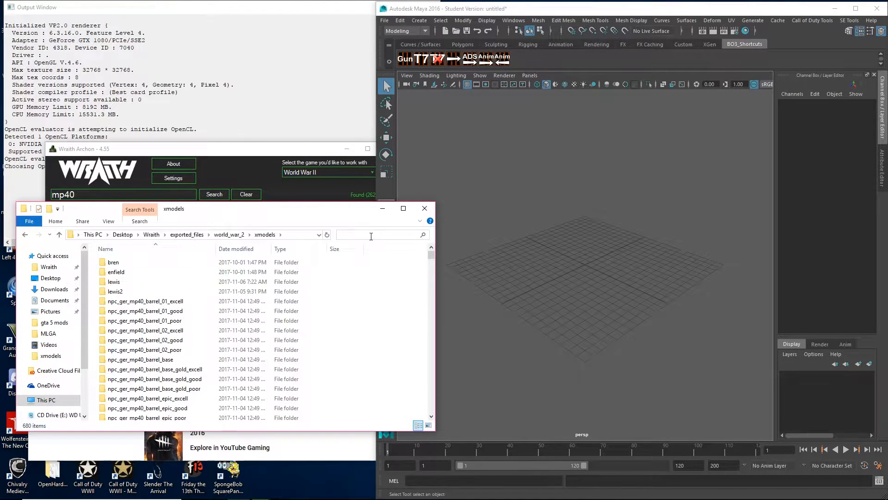
# Step: Copy the MP-40 view model folders from vm_ger_mp40_barrel_01_excell through vm_ger_mp40_stock_base_gold_poor
pyautogui.scroll(-10, 176, 361)
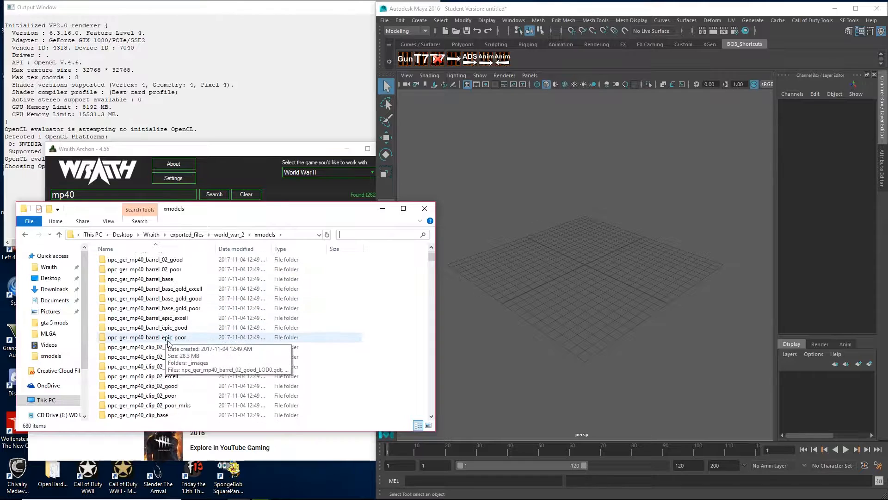
pyautogui.scroll(-15, 172, 368)
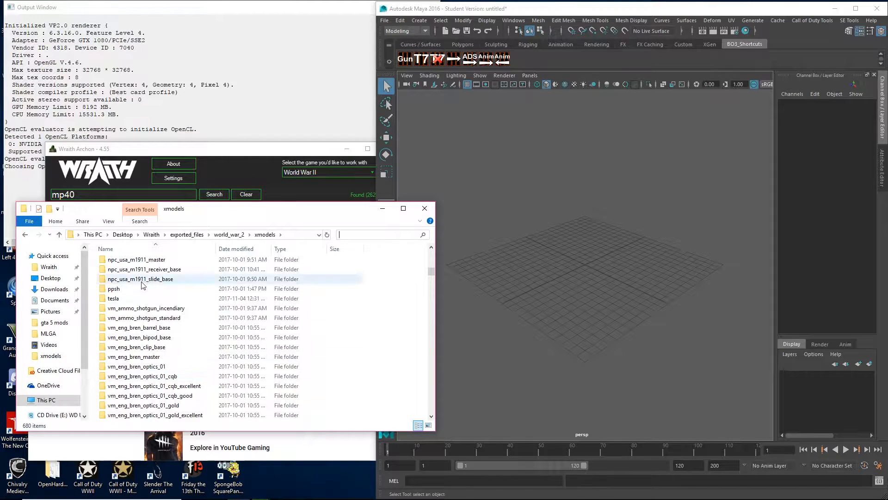
pyautogui.scroll(-20, 143, 338)
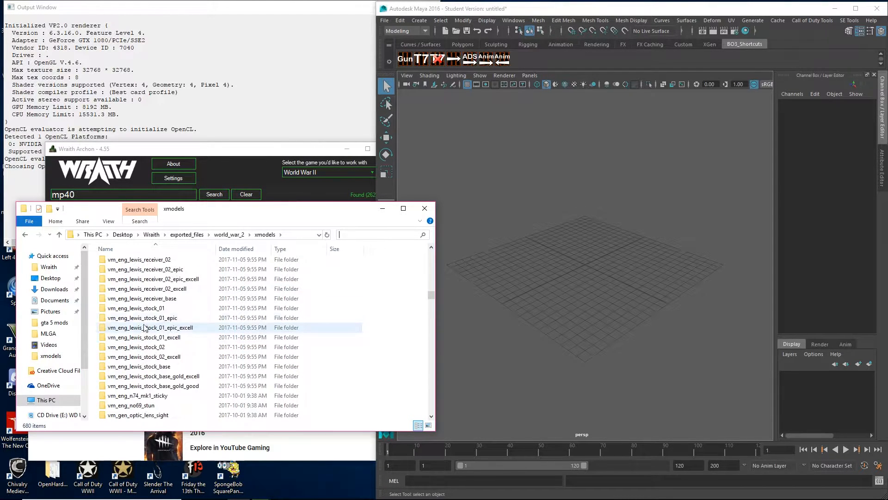
pyautogui.scroll(-15, 144, 324)
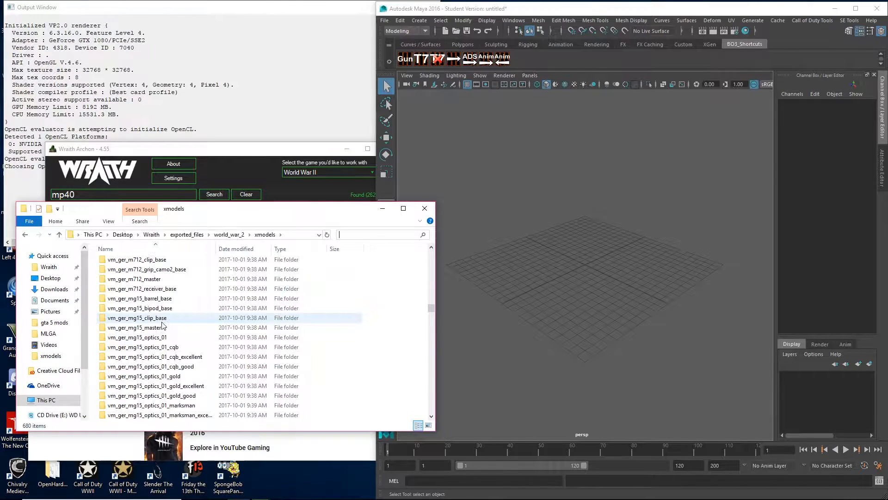
pyautogui.scroll(-6, 162, 325)
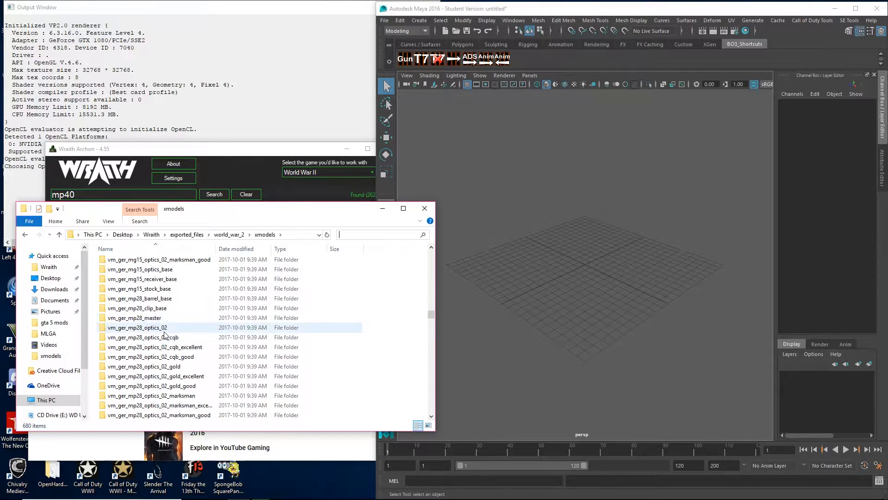
pyautogui.scroll(3, 163, 337)
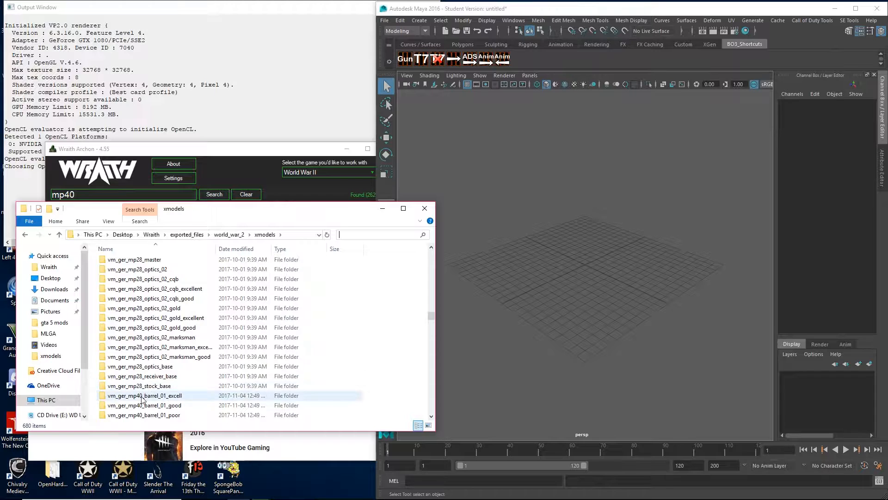
pyautogui.click(189, 366)
pyautogui.scroll(-20, 190, 365)
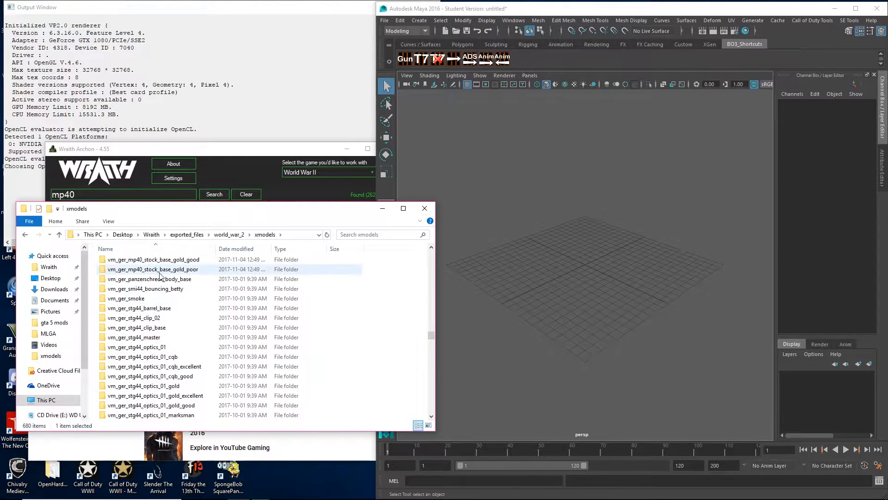
pyautogui.keyDown('shift'); pyautogui.click(257, 271); pyautogui.keyUp('shift')
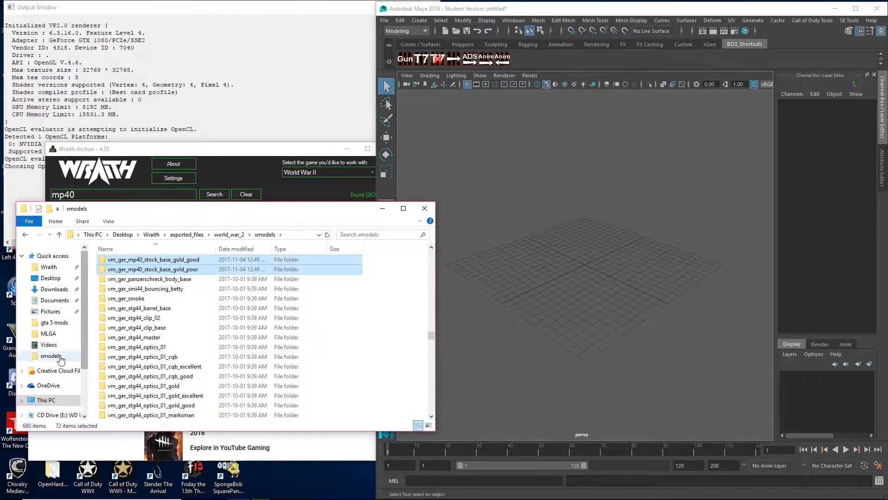
# Step: Create a folder named mp40 in xmodels and paste the copied view model folders into it
pyautogui.scroll(4, 391, 327)
pyautogui.rightClick(389, 323)
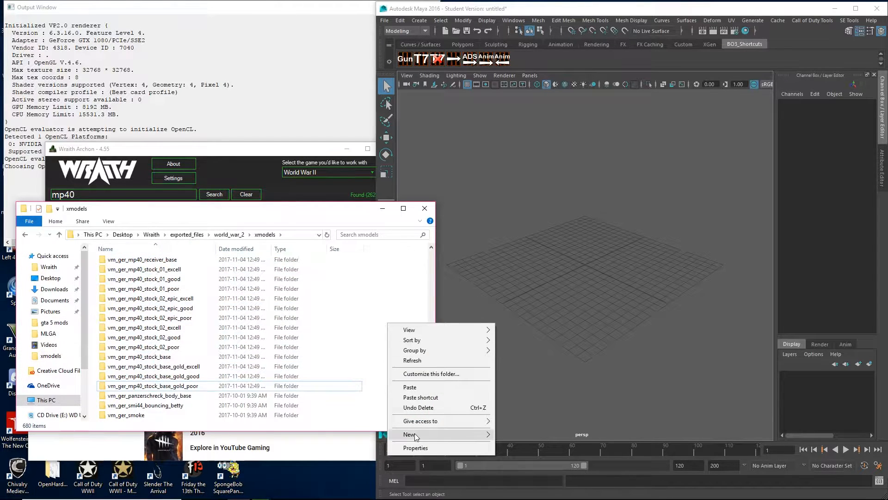
pyautogui.moveTo(416, 435)
pyautogui.click(515, 298)
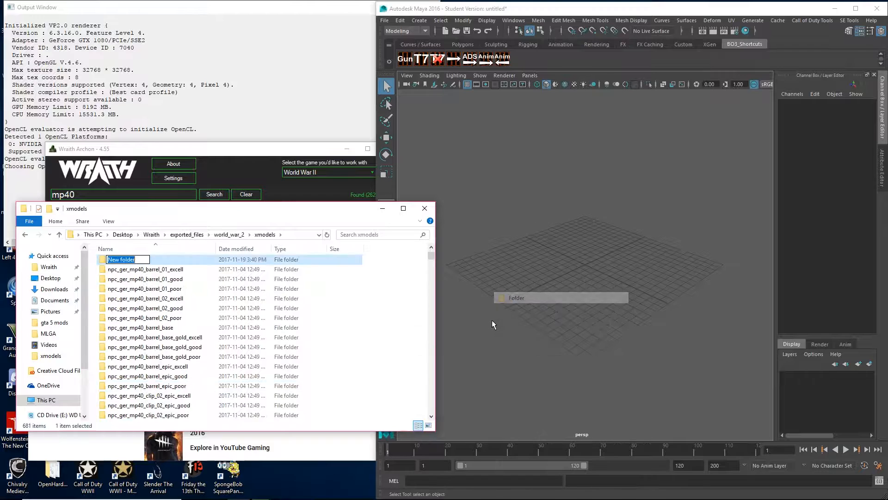
pyautogui.press('Return')
pyautogui.press('Return')
pyautogui.hotkey('ctrl', 'v')
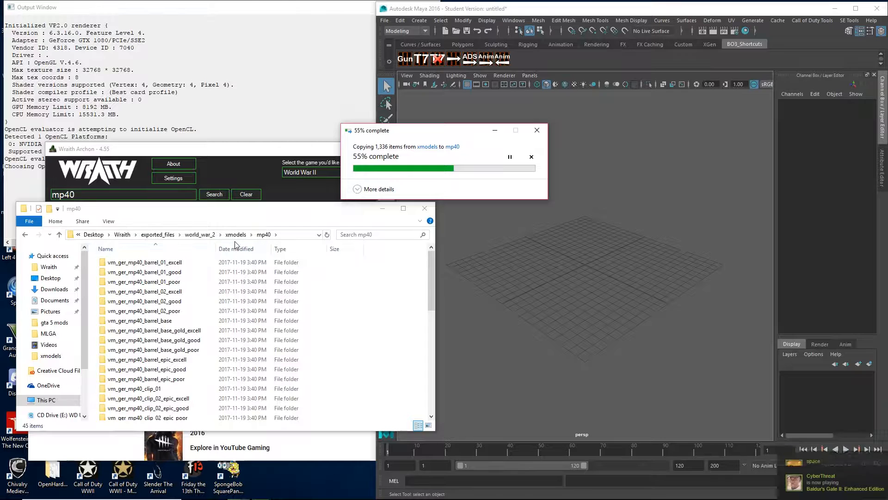
# Step: Look through the xmodels folder, reopen mp40 and check the files inside vm_ger_mp40_barrel_base
pyautogui.click(235, 236)
pyautogui.scroll(-1, 207, 380)
pyautogui.scroll(-15, 204, 377)
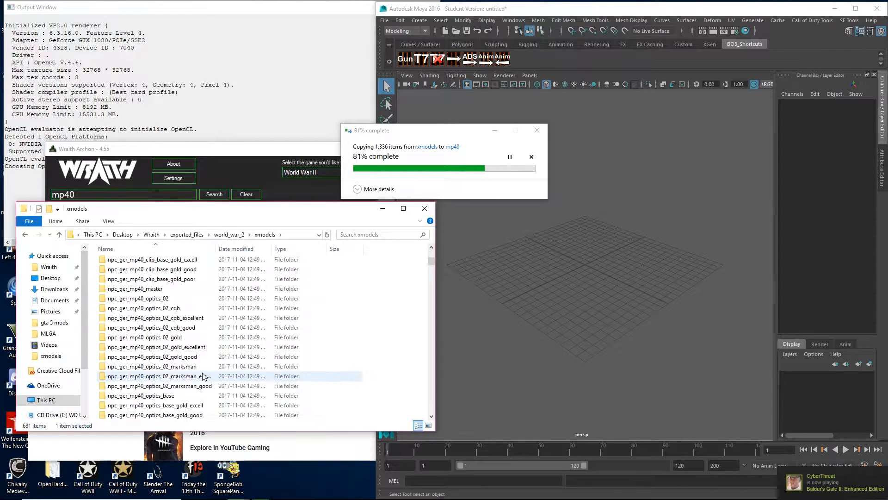
pyautogui.scroll(15, 201, 375)
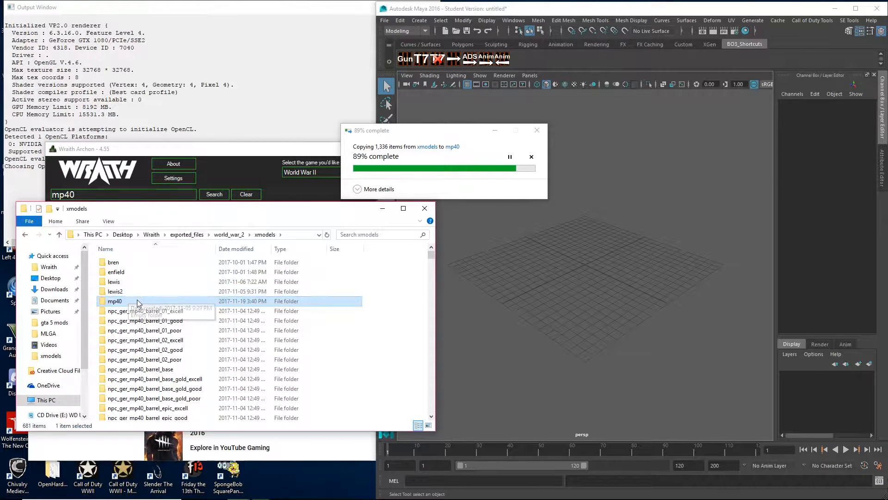
pyautogui.doubleClick(138, 303)
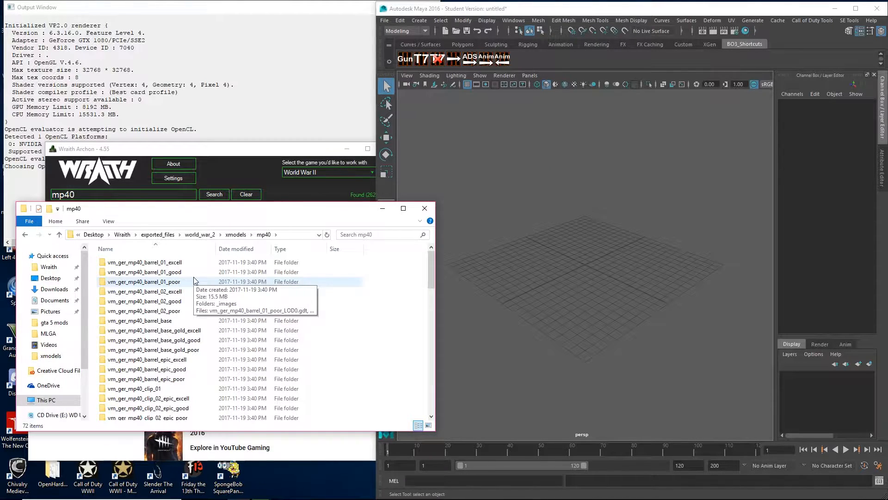
pyautogui.click(158, 320)
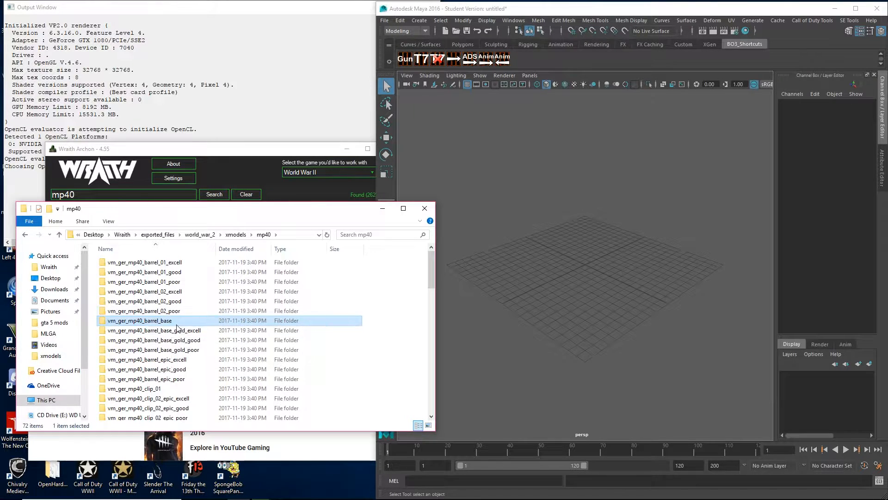
pyautogui.doubleClick(175, 324)
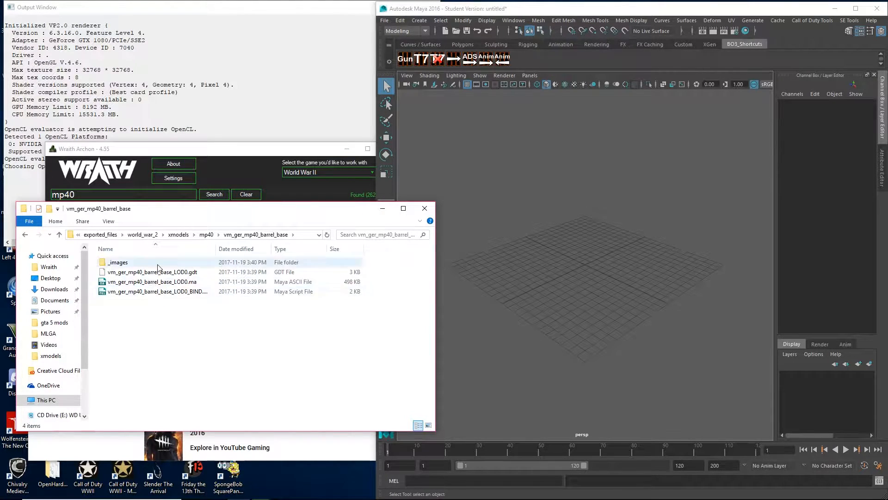
pyautogui.click(25, 234)
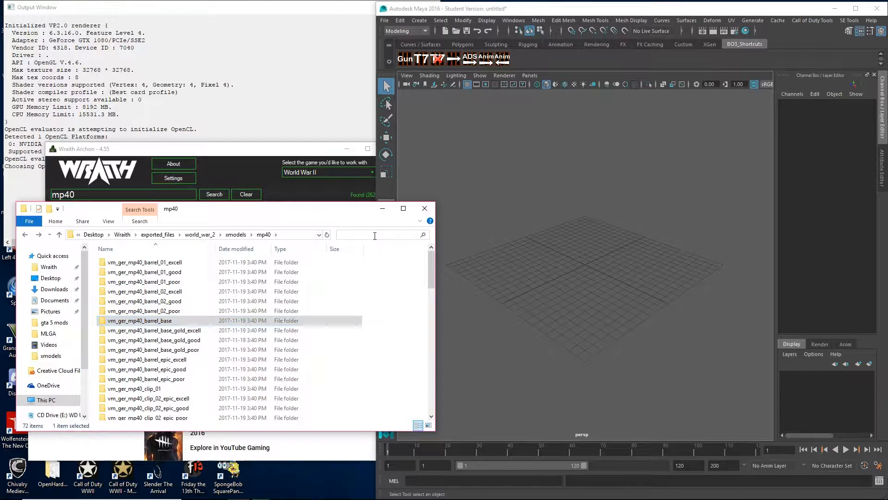
# Step: Search the mp40 folder for gdt, delete all the matching GDT files and return to the folder
pyautogui.click(372, 304)
pyautogui.hotkey('ctrl', 'a')
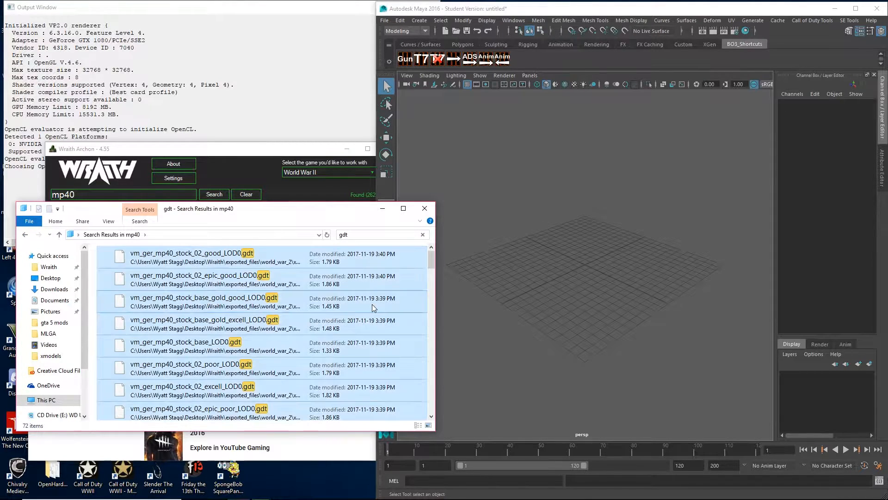
pyautogui.press('Delete')
pyautogui.click(25, 235)
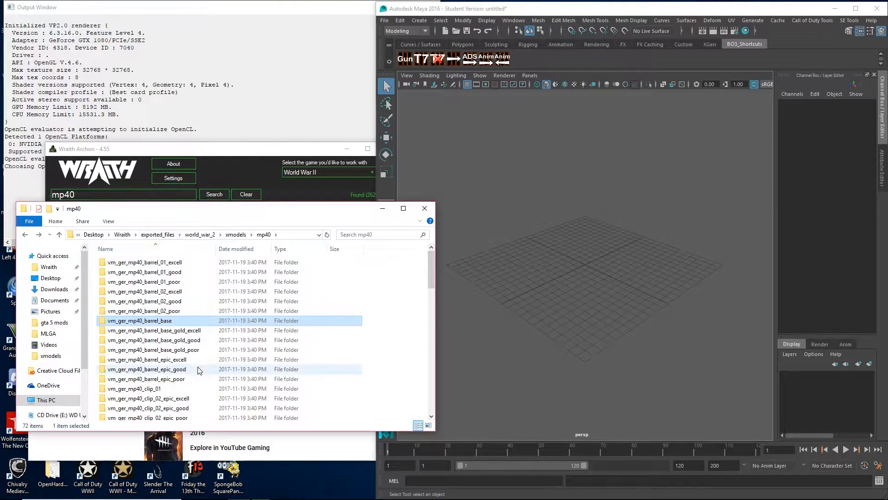
# Step: Import vm_ger_mp40_barrel_base_LOD0.ma from the vm_ger_mp40_barrel_base folder into the open Maya scene
pyautogui.doubleClick(132, 321)
pyautogui.moveTo(143, 273); pyautogui.dragTo(528, 283)
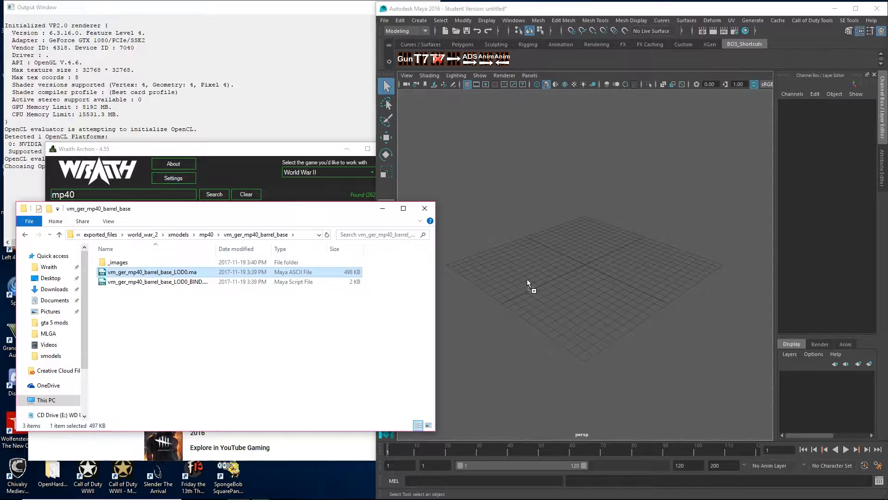
pyautogui.click(665, 274)
pyautogui.scroll(-5, 616, 323)
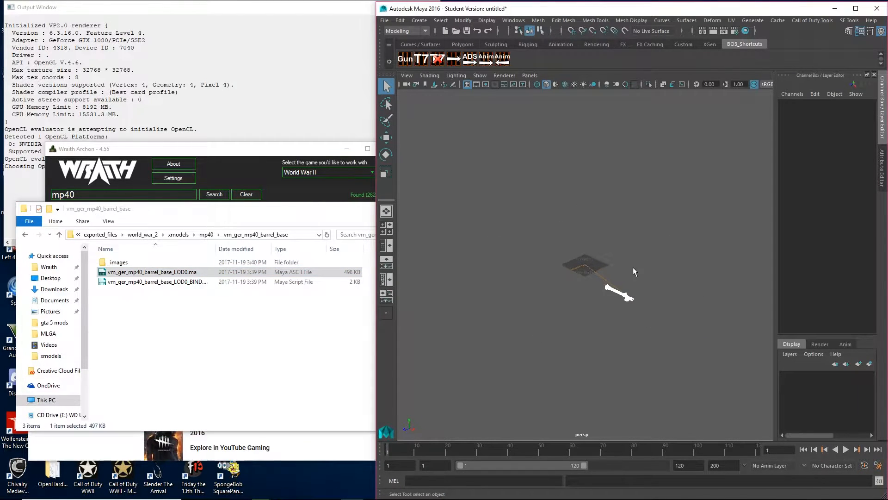
# Step: Set the perspective view to the Legacy High Quality Viewport renderer and turn on textured display for the barrel
pyautogui.click(514, 75)
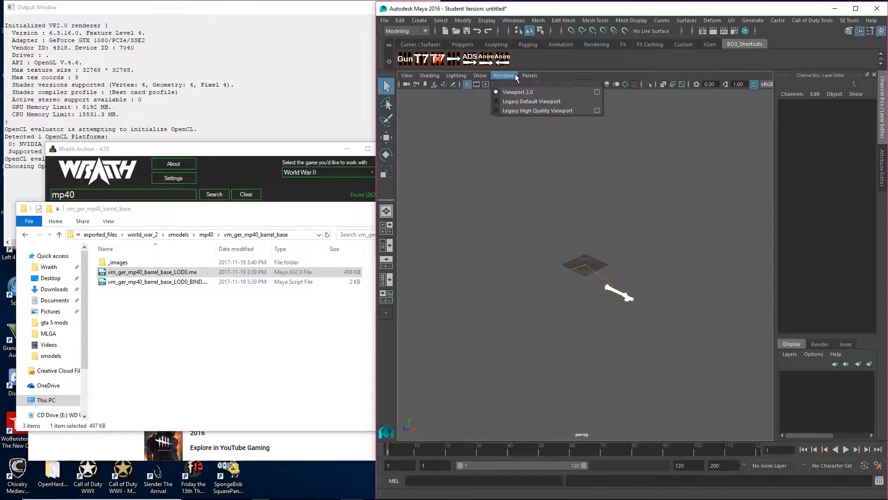
pyautogui.click(509, 111)
pyautogui.click(429, 75)
pyautogui.click(464, 257)
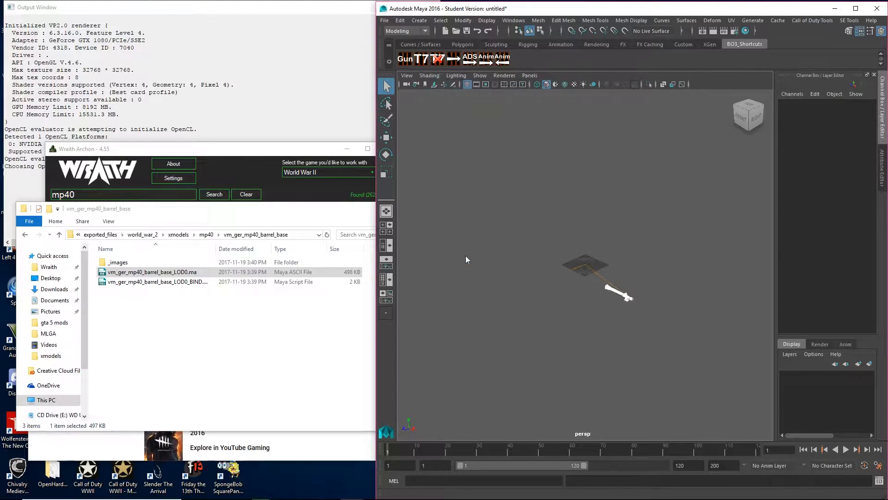
pyautogui.moveTo(599, 314)
pyautogui.keyDown('alt'); pyautogui.mouseDown()
pyautogui.moveTo(666, 325)
pyautogui.moveTo(605, 163)
pyautogui.mouseUp(); pyautogui.keyUp('alt')
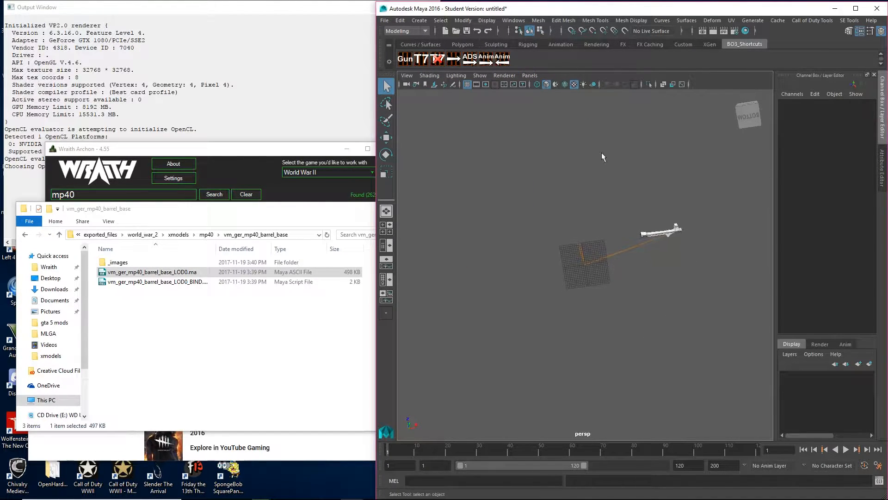
# Step: Light the perspective view with all scene lights and frame the imported barrel
pyautogui.click(584, 84)
pyautogui.scroll(4, 655, 251)
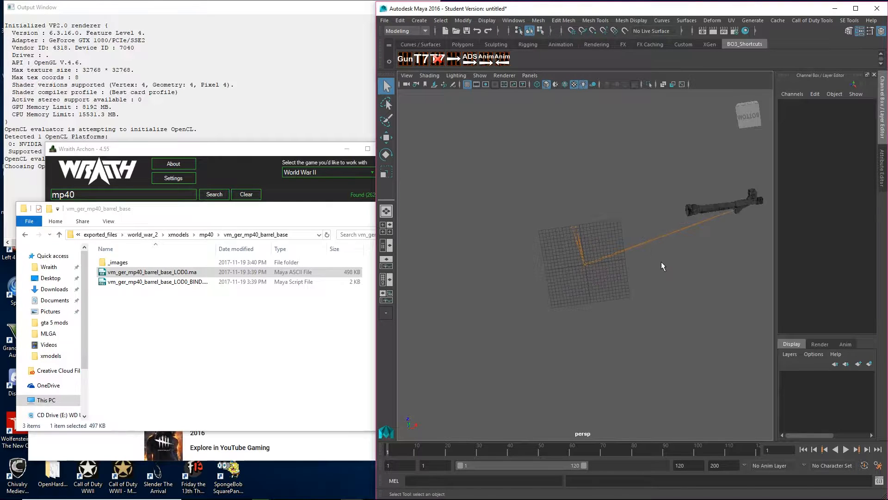
pyautogui.keyDown('alt'); pyautogui.moveTo(661, 262); pyautogui.dragTo(569, 279, button='middle'); pyautogui.keyUp('alt')
# Step: Import vm_ger_mp40_clip_base_LOD0.ma from the vm_ger_mp40_clip_base folder into the open Maya scene
pyautogui.click(148, 275)
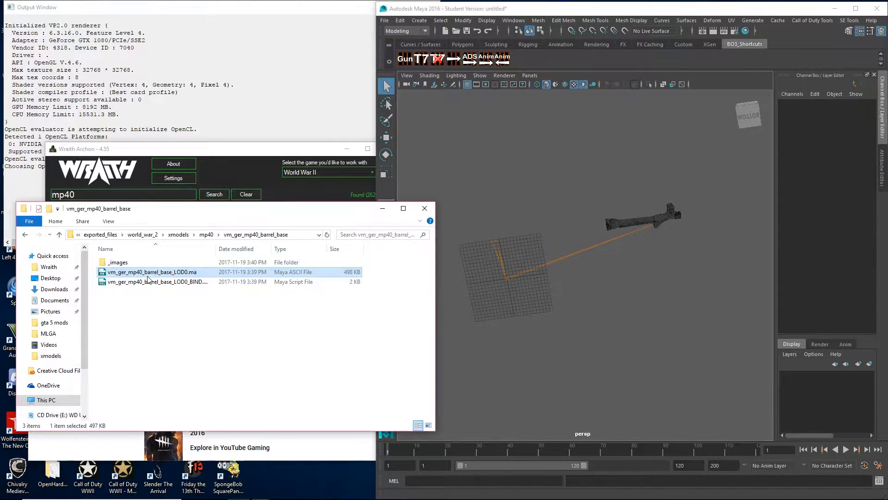
pyautogui.click(160, 283)
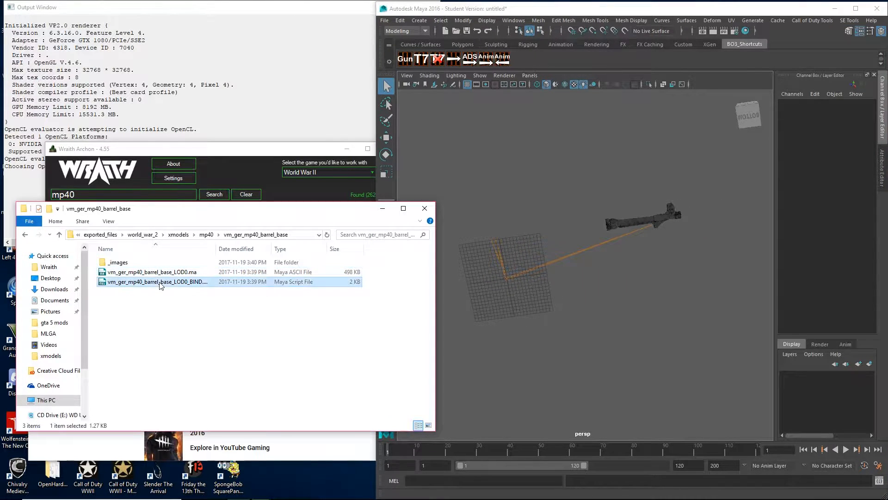
pyautogui.click(207, 234)
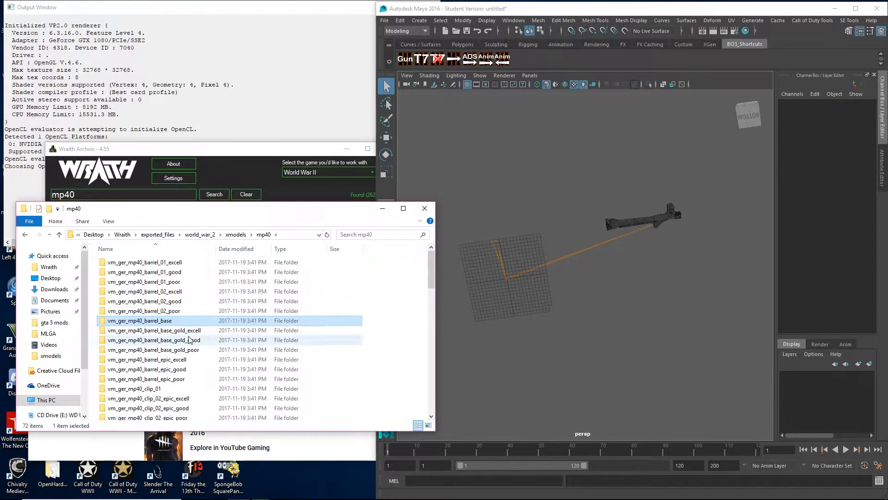
pyautogui.scroll(-1, 201, 389)
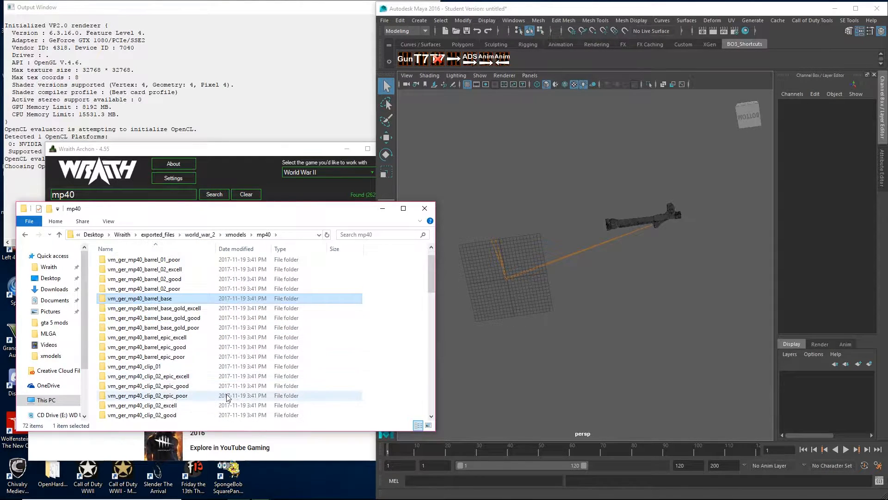
pyautogui.scroll(-1, 227, 397)
pyautogui.scroll(-1, 208, 396)
pyautogui.doubleClick(183, 387)
pyautogui.moveTo(185, 272); pyautogui.dragTo(633, 267)
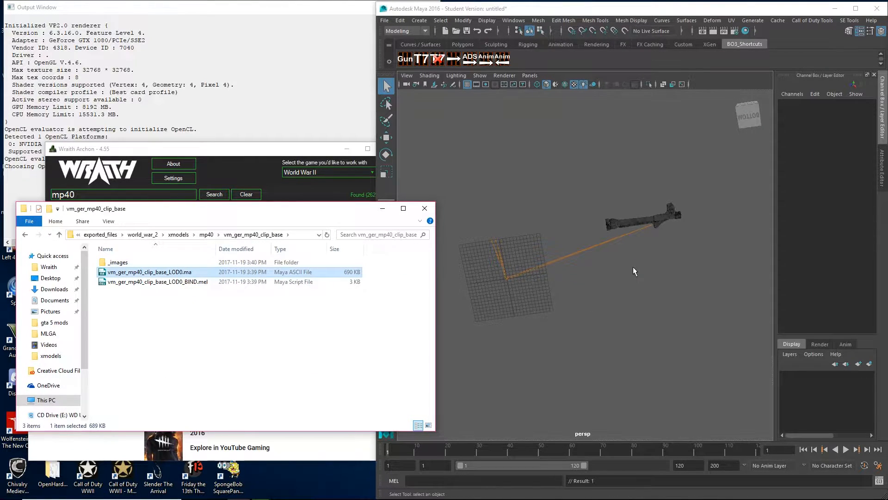
# Step: Import vm_ger_mp40_master_LOD0.ma from the vm_ger_mp40_master folder into the Maya scene
pyautogui.click(26, 235)
pyautogui.scroll(-2, 185, 379)
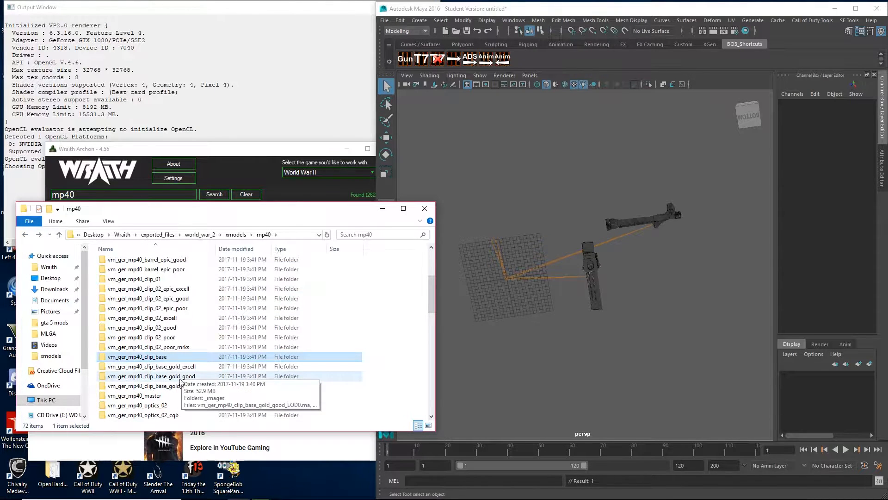
pyautogui.scroll(-1, 167, 401)
pyautogui.doubleClick(155, 367)
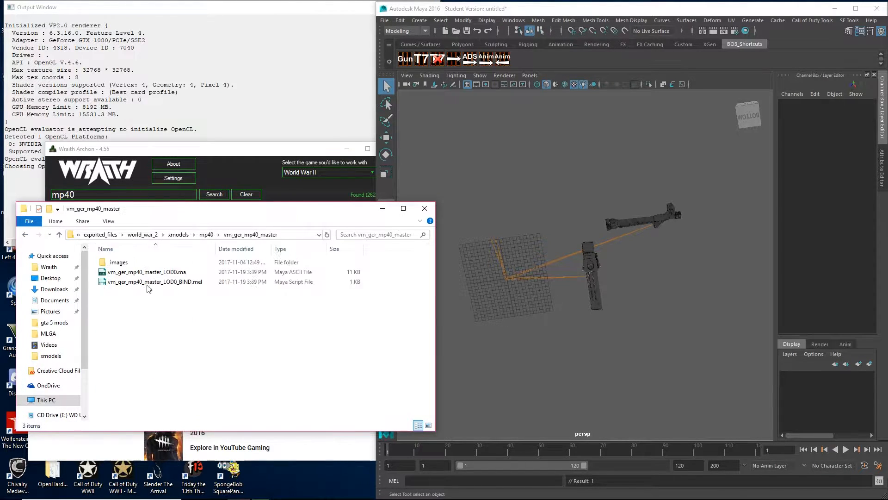
pyautogui.moveTo(147, 272); pyautogui.dragTo(665, 272)
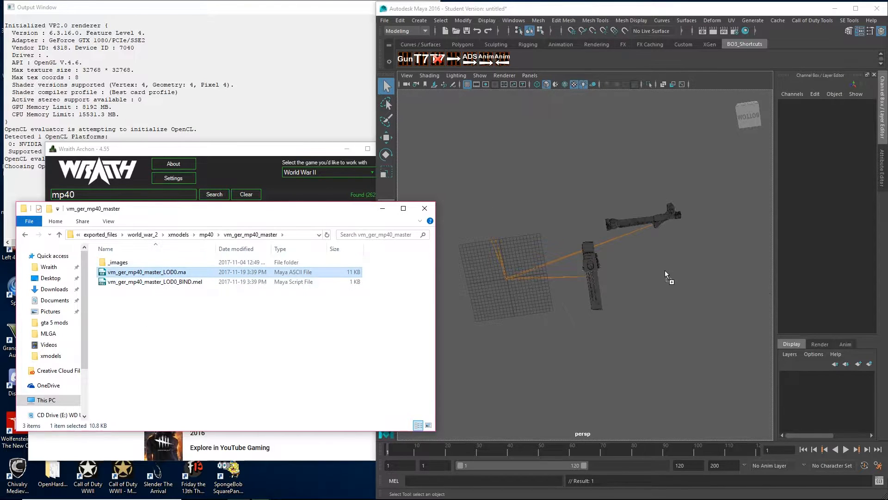
# Step: Import vm_ger_mp40_optics_base_LOD0.ma from the vm_ger_mp40_optics_base folder into the Maya scene
pyautogui.click(25, 234)
pyautogui.scroll(-3, 196, 379)
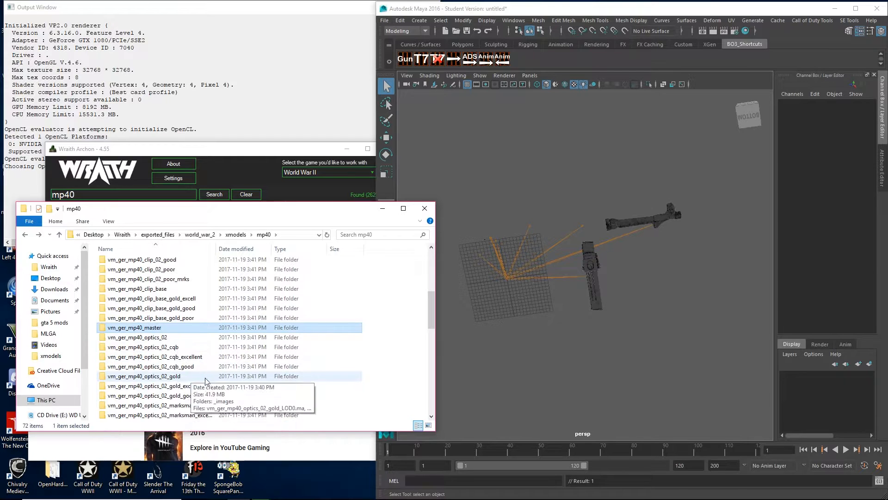
pyautogui.scroll(-1, 196, 378)
pyautogui.doubleClick(148, 405)
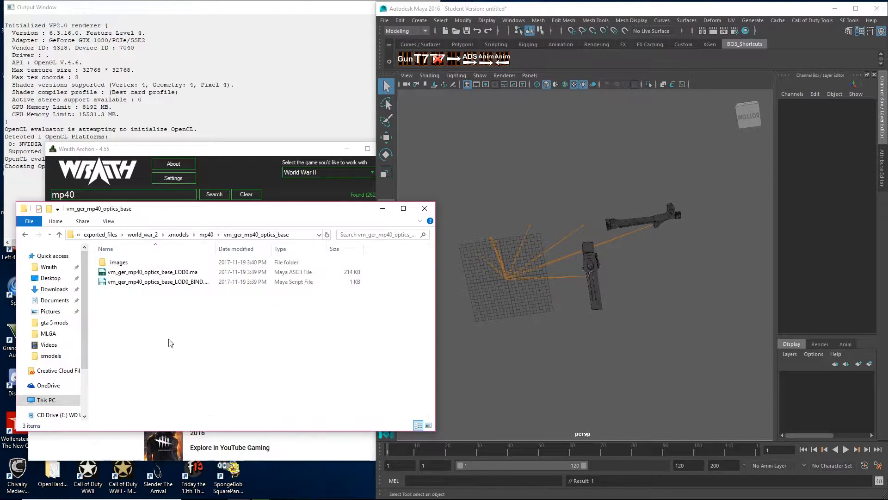
pyautogui.click(167, 272)
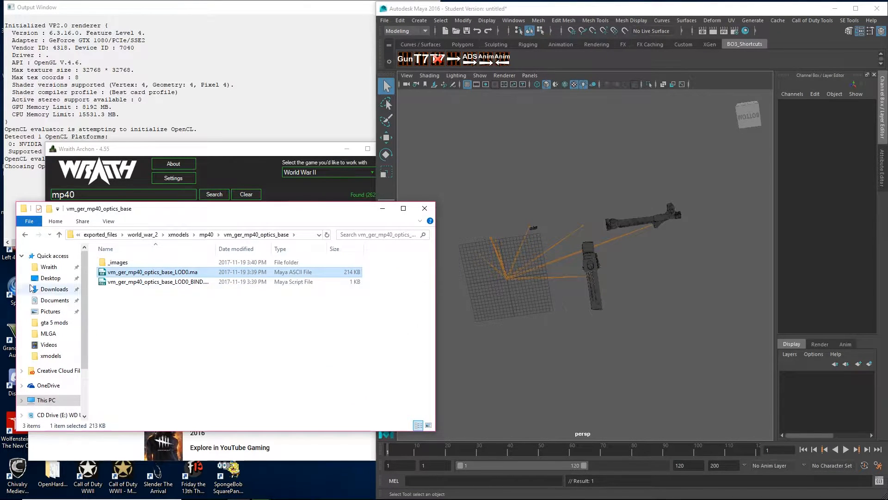
# Step: Import vm_ger_mp40_receiver_base_LOD0.ma from the vm_ger_mp40_receiver_base folder into the Maya scene
pyautogui.click(25, 235)
pyautogui.scroll(-3, 187, 356)
pyautogui.scroll(-1, 187, 356)
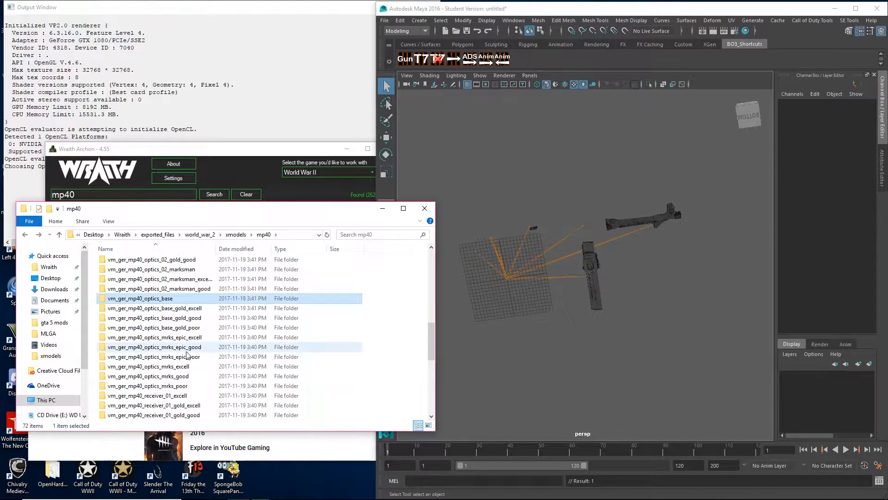
pyautogui.scroll(-5, 218, 384)
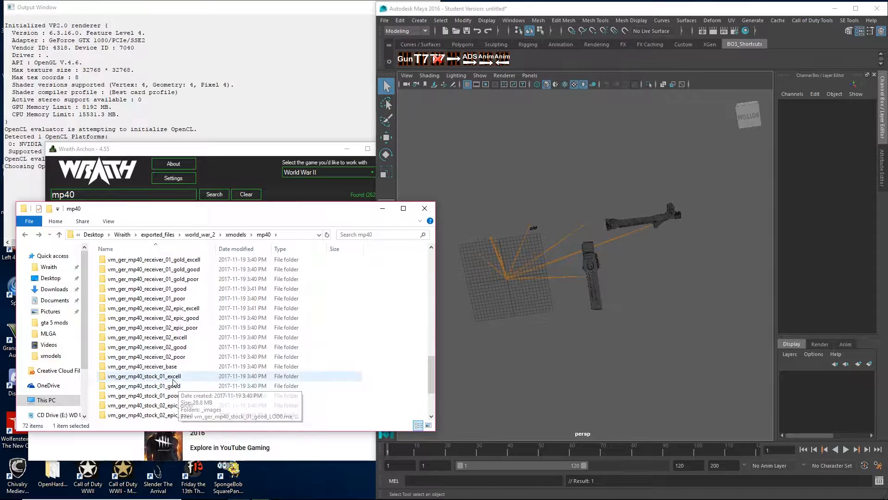
pyautogui.doubleClick(142, 367)
pyautogui.moveTo(147, 272); pyautogui.dragTo(513, 310)
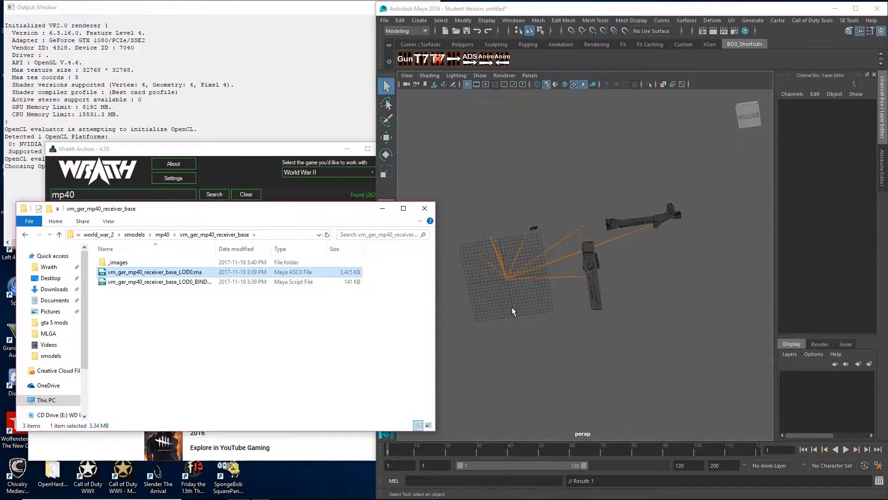
# Step: Import vm_ger_mp40_stock_base_LOD0.ma from the vm_ger_mp40_stock_base folder and return to the mp40 folder
pyautogui.click(25, 234)
pyautogui.scroll(-3, 221, 385)
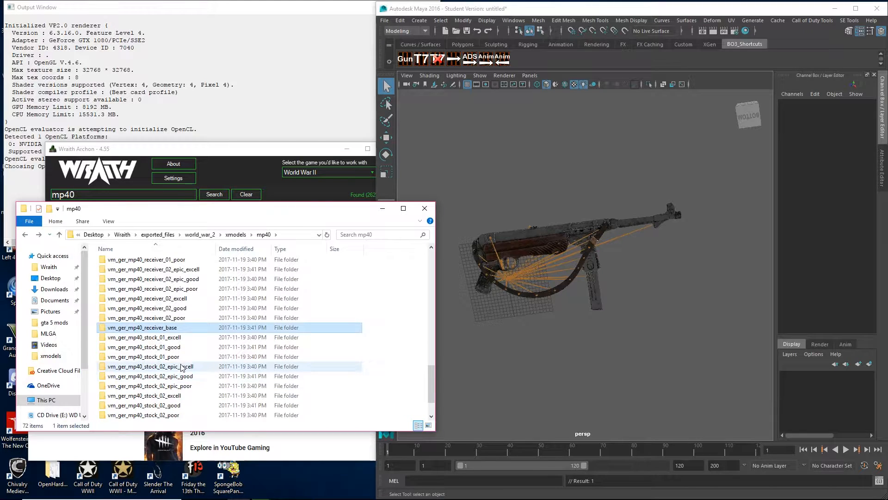
pyautogui.scroll(-1, 194, 369)
pyautogui.doubleClick(175, 396)
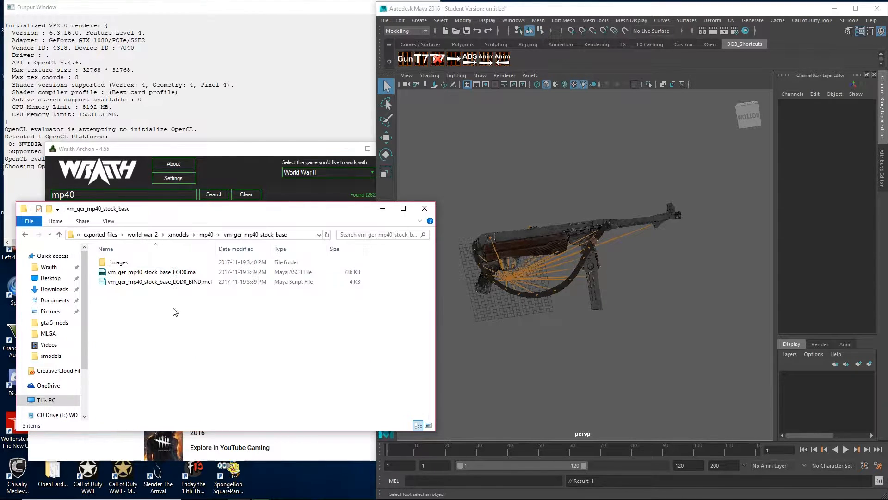
pyautogui.moveTo(170, 273); pyautogui.dragTo(590, 305)
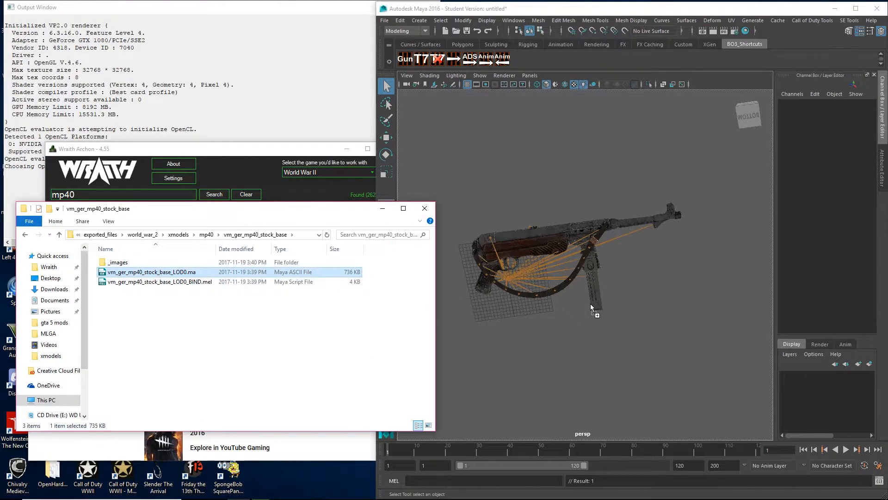
pyautogui.click(25, 234)
pyautogui.click(547, 367)
pyautogui.scroll(2, 471, 330)
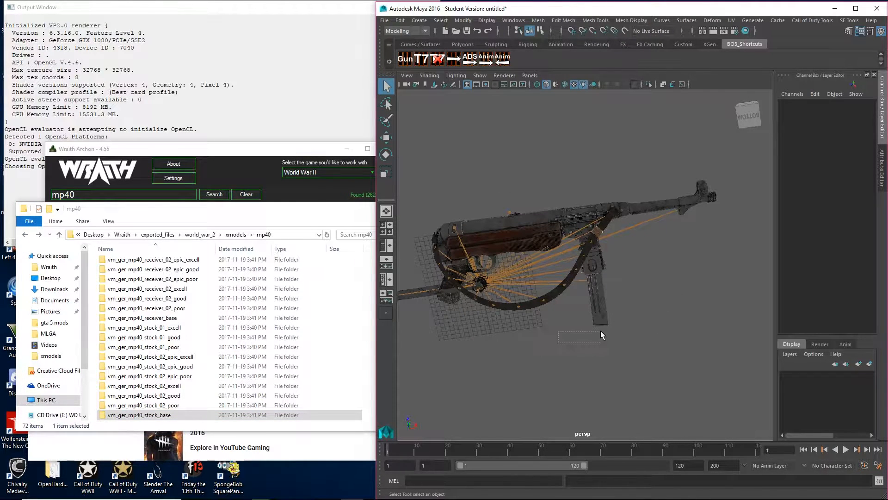
# Step: Show the Outliner beside the perspective view and delete the stock_base mesh group and its Joints group
pyautogui.click(390, 243)
pyautogui.moveTo(473, 220); pyautogui.dragTo(563, 222)
pyautogui.click(503, 236)
pyautogui.keyDown('ctrl'); pyautogui.click(519, 226); pyautogui.keyUp('ctrl')
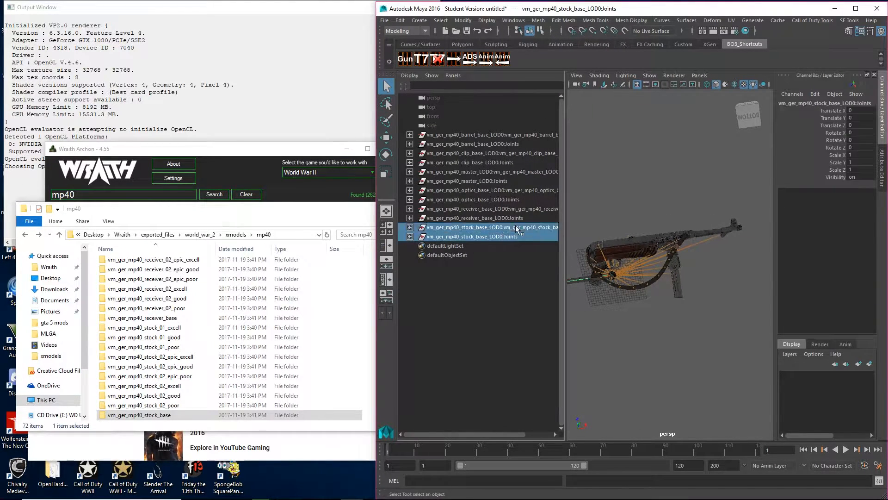
pyautogui.press('Delete')
# Step: Import vm_ger_mp40_stock_base_LOD0.ma again and inspect the stock up close in the perspective view
pyautogui.click(172, 347)
pyautogui.scroll(-1, 171, 347)
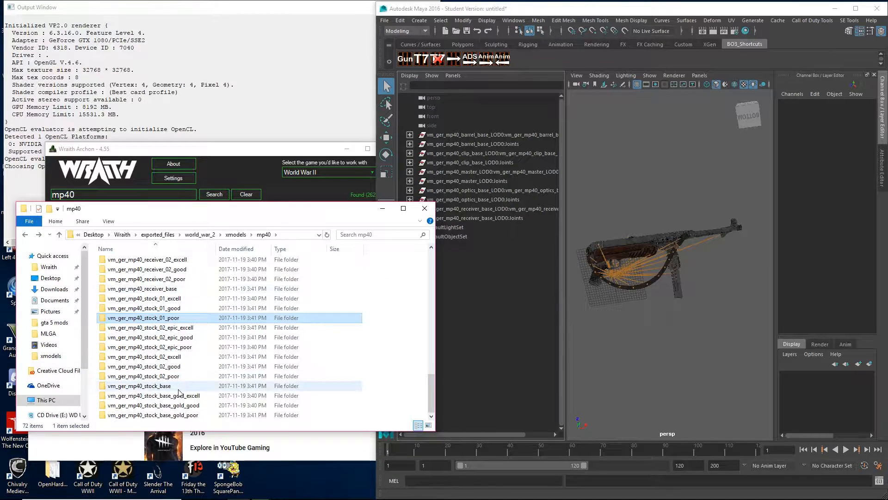
pyautogui.doubleClick(139, 385)
pyautogui.moveTo(157, 272); pyautogui.dragTo(592, 311)
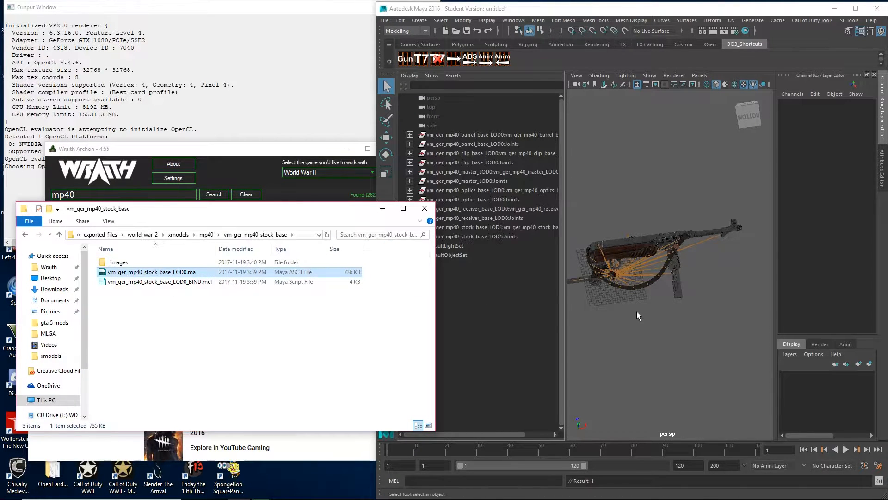
pyautogui.keyDown('alt'); pyautogui.moveTo(611, 343); pyautogui.dragTo(697, 283, button='middle'); pyautogui.keyUp('alt')
pyautogui.keyDown('alt'); pyautogui.moveTo(697, 282); pyautogui.dragTo(689, 310); pyautogui.keyUp('alt')
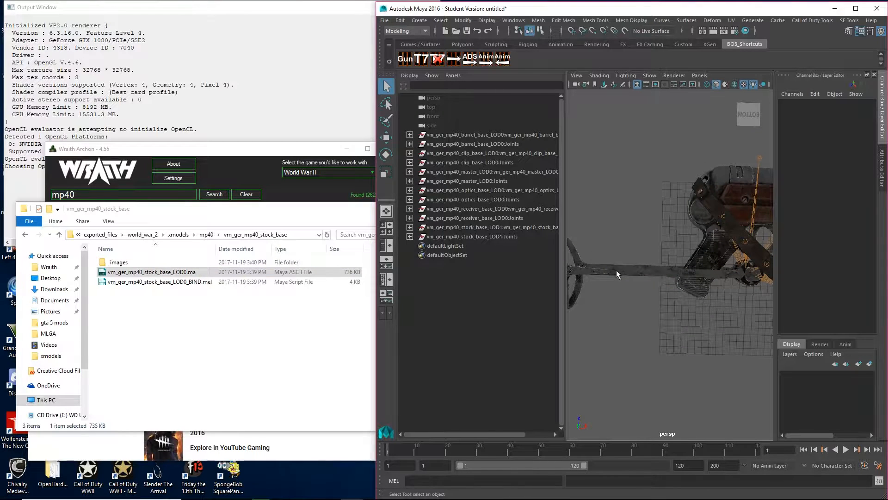
# Step: Delete the re-imported stock mesh group together with its Joints group from the scene
pyautogui.click(467, 236)
pyautogui.keyDown('shift'); pyautogui.click(481, 227); pyautogui.keyUp('shift')
pyautogui.press('Delete')
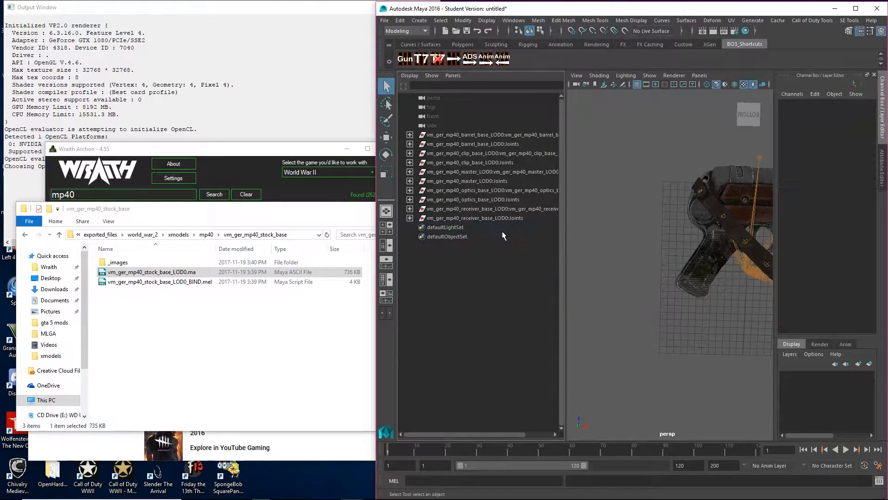
pyautogui.keyDown('alt'); pyautogui.moveTo(604, 253); pyautogui.dragTo(687, 292); pyautogui.keyUp('alt')
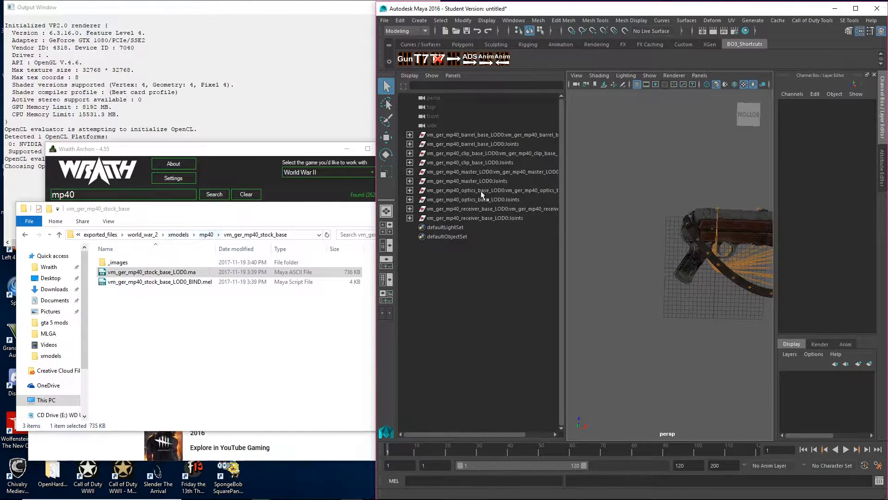
# Step: Widen the Outliner and delete all the vm_ger_mp40 namespaces in the Namespace Editor, keeping their contents in the scene
pyautogui.moveTo(564, 154); pyautogui.dragTo(630, 155)
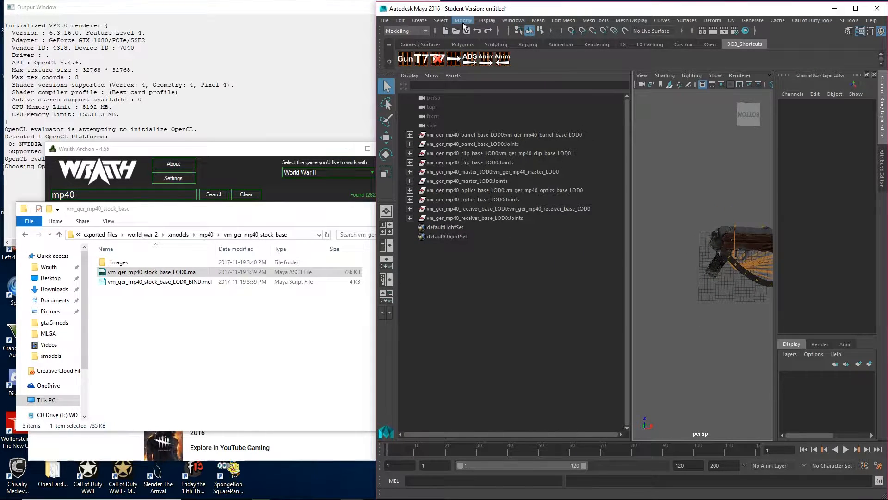
pyautogui.click(514, 20)
pyautogui.moveTo(540, 80)
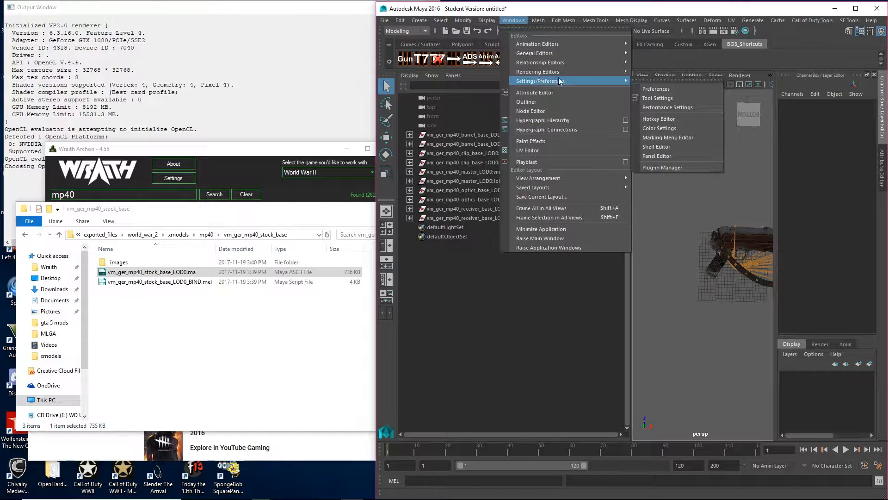
pyautogui.moveTo(585, 53)
pyautogui.click(651, 116)
pyautogui.keyDown('shift'); pyautogui.click(387, 393); pyautogui.keyUp('shift')
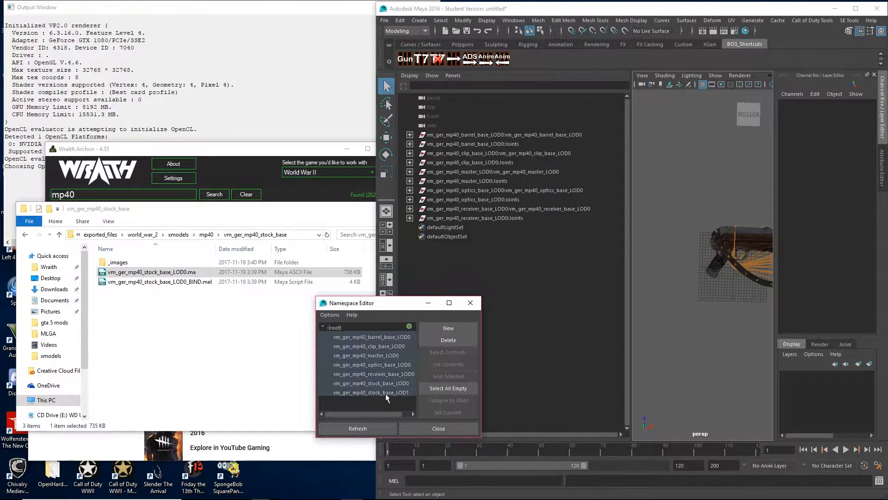
pyautogui.click(448, 339)
pyautogui.click(387, 258)
pyautogui.click(387, 257)
pyautogui.click(386, 258)
pyautogui.click(387, 257)
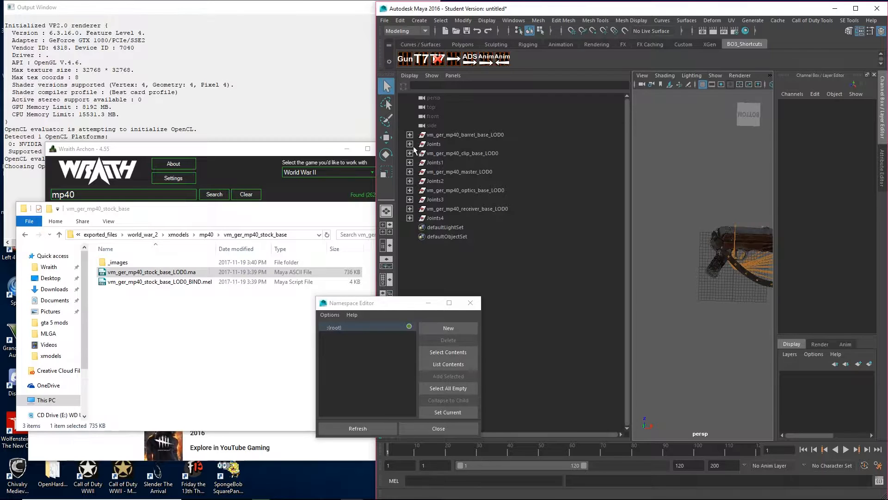
# Step: Close the Namespace Editor and expand Joints2, its j_gun joint and Joints3 to examine their joint hierarchies
pyautogui.click(410, 181)
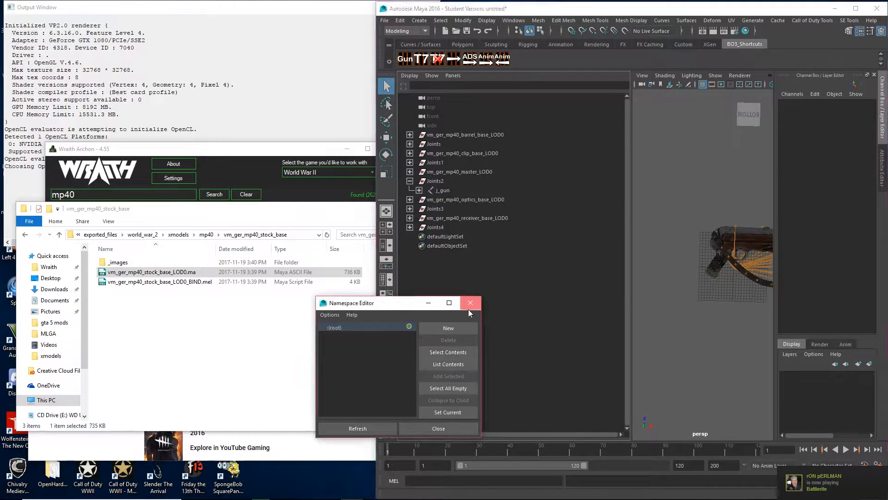
pyautogui.click(470, 303)
pyautogui.click(419, 190)
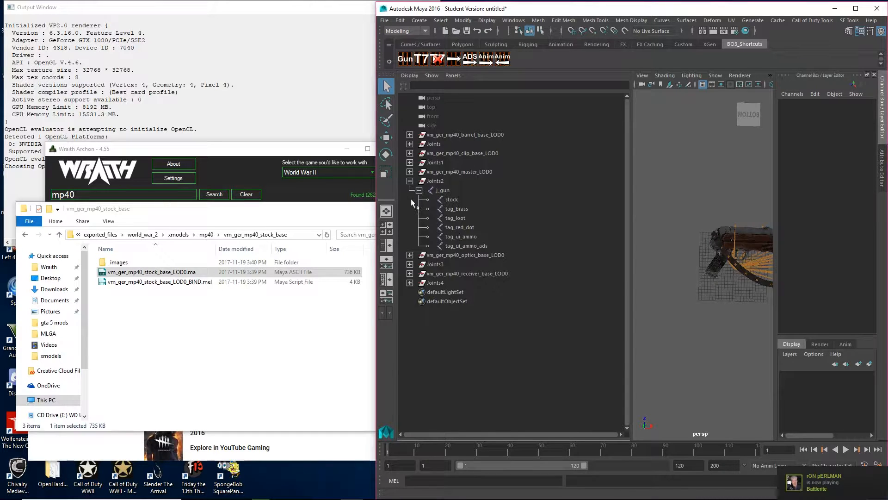
pyautogui.click(410, 265)
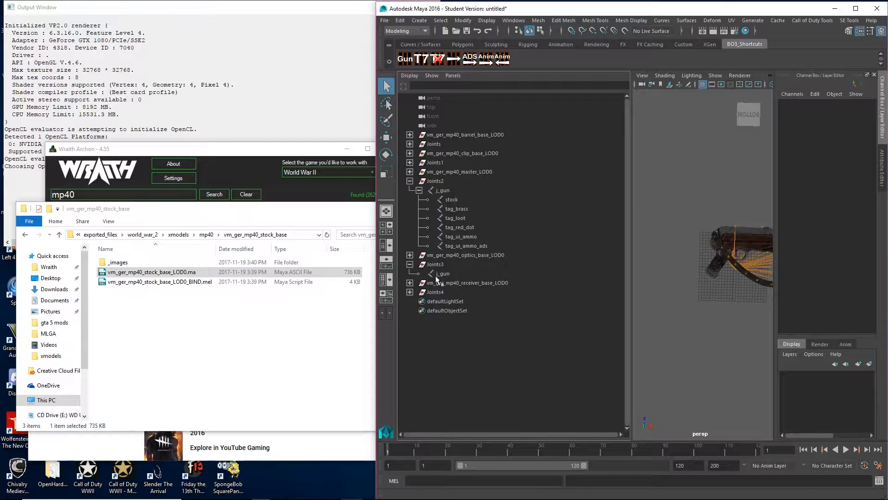
# Step: Try deleting the Joints3 group, undo the deletion, and expand Joints3 and Joints4 to compare their joints
pyautogui.click(438, 265)
pyautogui.press('Delete')
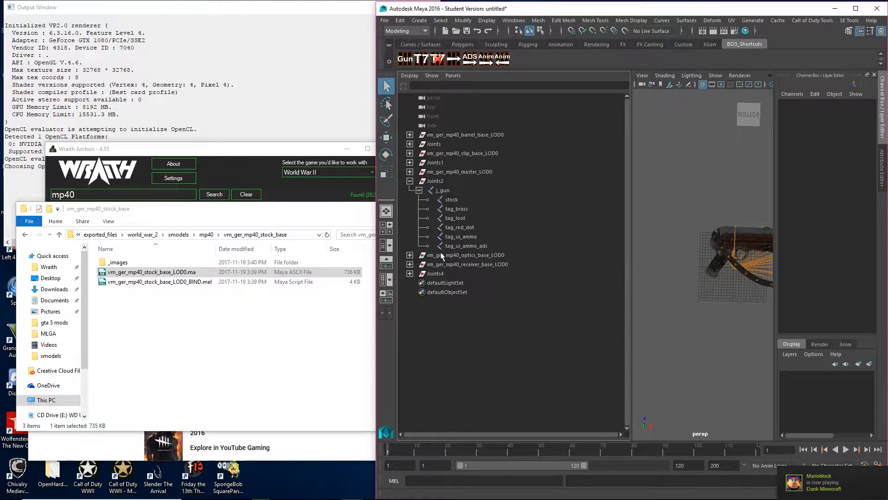
pyautogui.click(410, 273)
pyautogui.click(419, 283)
pyautogui.hotkey('ctrl', 'z')
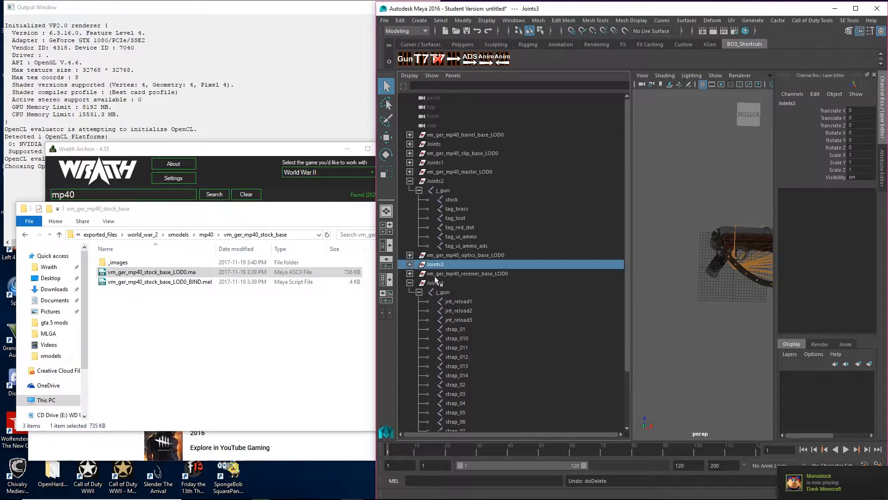
pyautogui.click(410, 265)
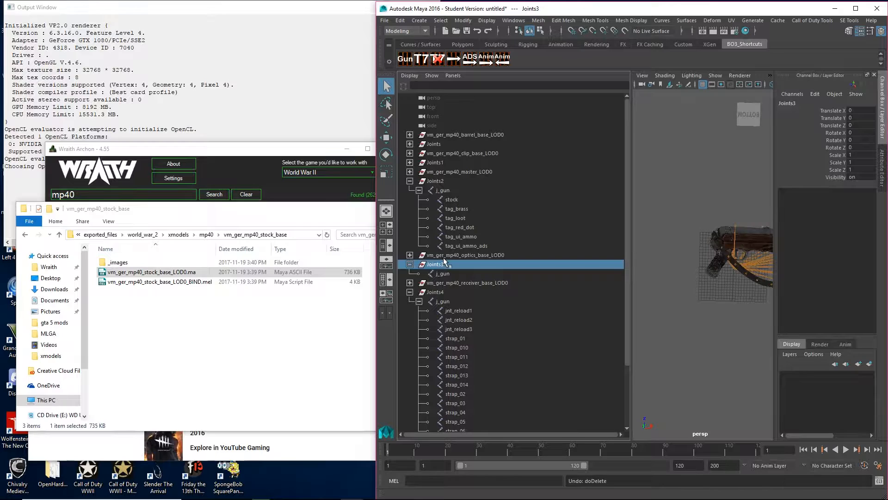
# Step: Collapse the j_gun joint under Joints4 and delete the Joints3 group
pyautogui.press('Delete')
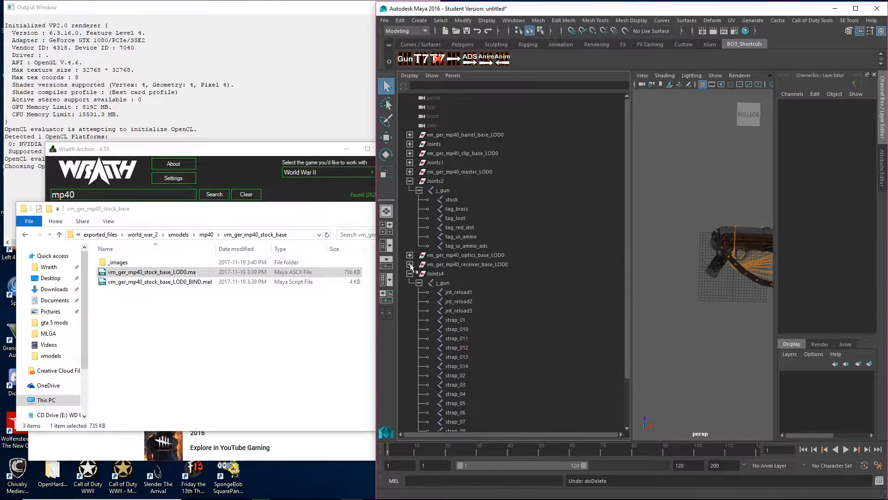
pyautogui.hotkey('ctrl', 'z')
pyautogui.click(410, 264)
pyautogui.click(437, 275)
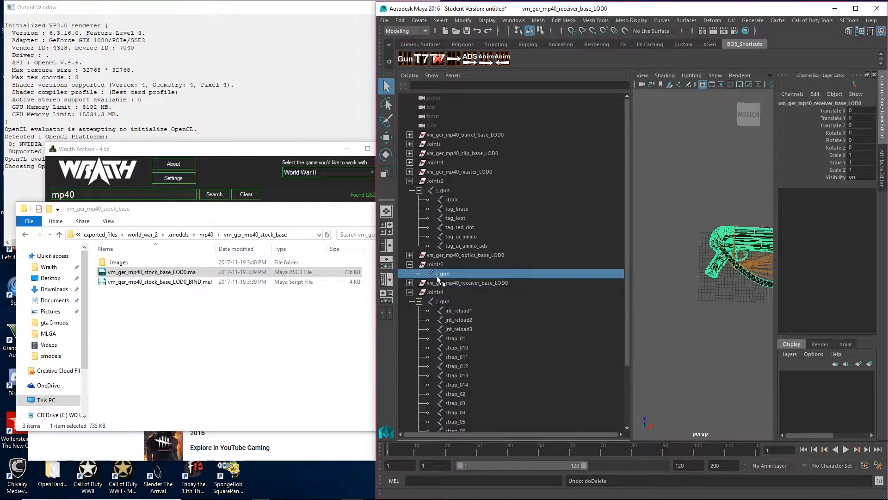
pyautogui.click(419, 301)
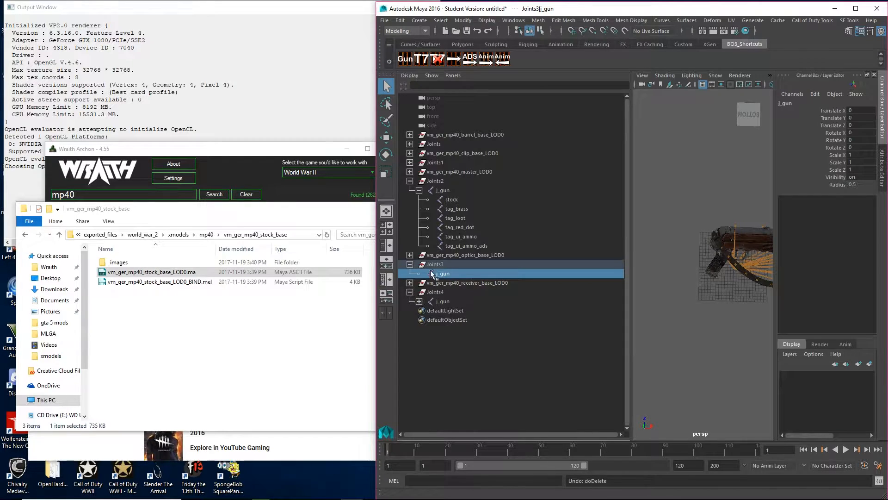
pyautogui.click(433, 258)
pyautogui.click(434, 265)
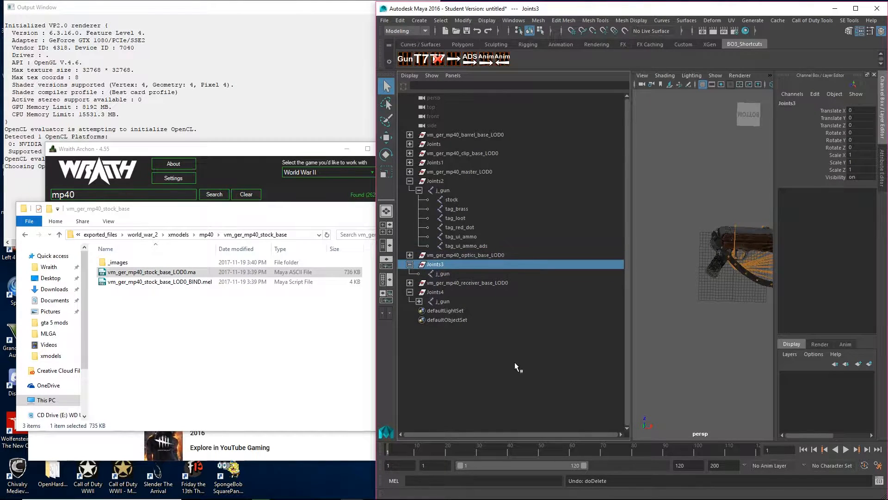
pyautogui.press('Delete')
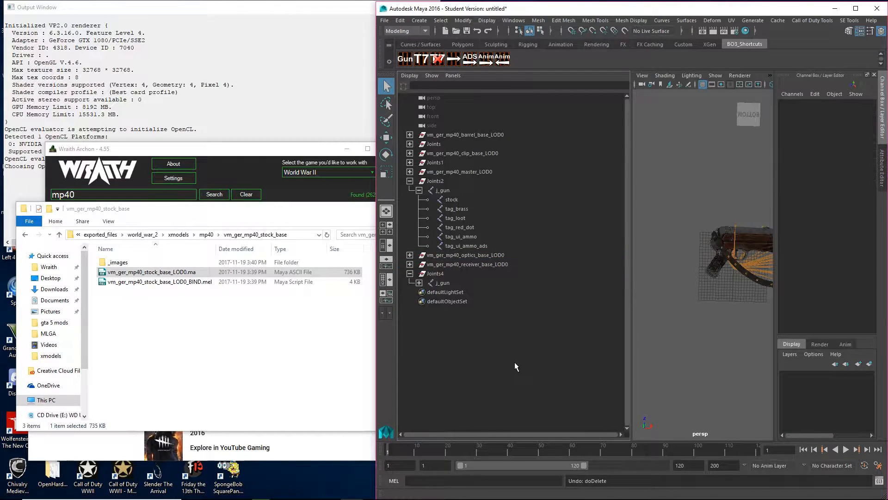
# Step: Parent all joints from jnt_reload1 through tag_sight_on in Joints4 to the j_gun joint of Joints2, and delete the emptied Joints4 group
pyautogui.click(410, 162)
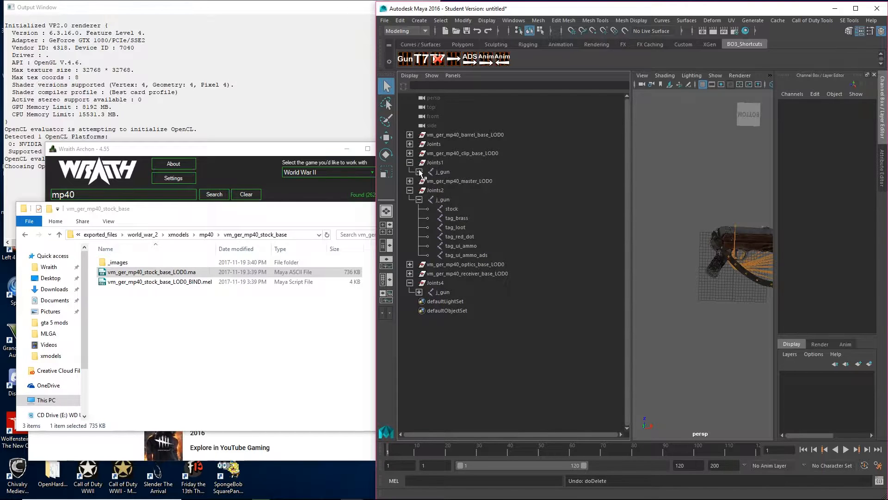
pyautogui.click(419, 171)
pyautogui.click(419, 301)
pyautogui.click(451, 310)
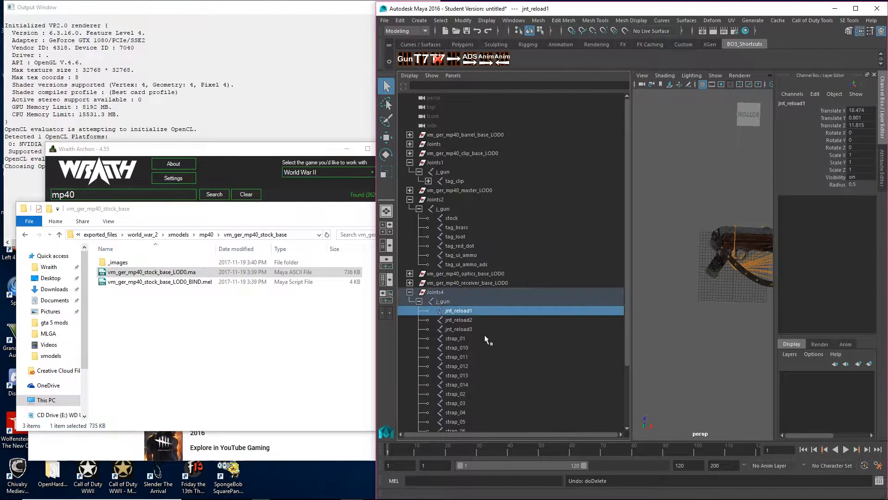
pyautogui.scroll(-3, 484, 334)
pyautogui.keyDown('shift'); pyautogui.click(458, 403); pyautogui.keyUp('shift')
pyautogui.scroll(3, 455, 353)
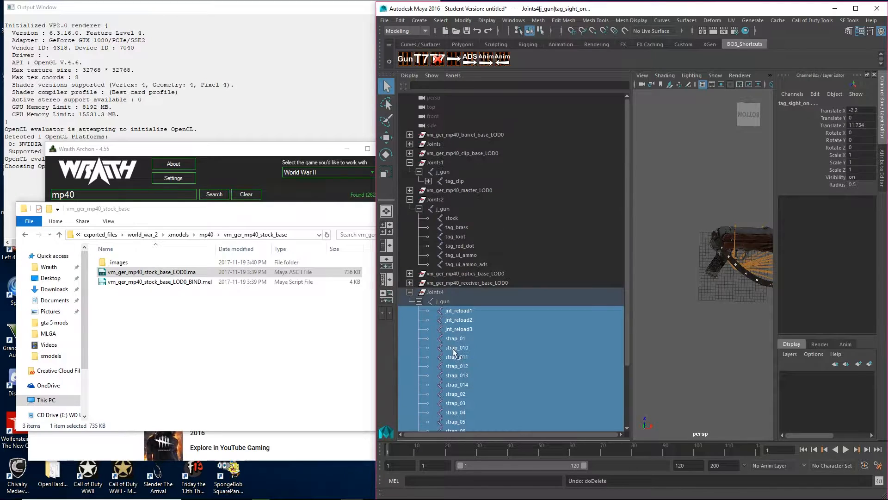
pyautogui.moveTo(512, 157); pyautogui.dragTo(458, 347, button='middle')
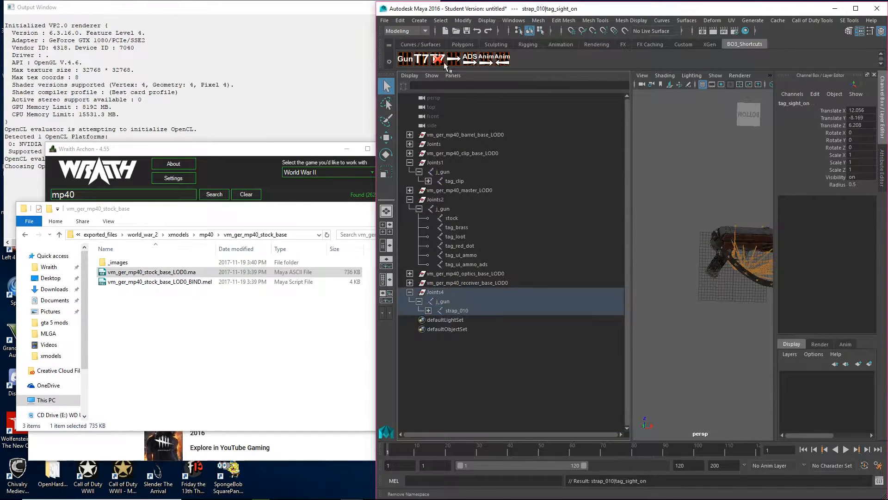
pyautogui.hotkey('ctrl', 'z')
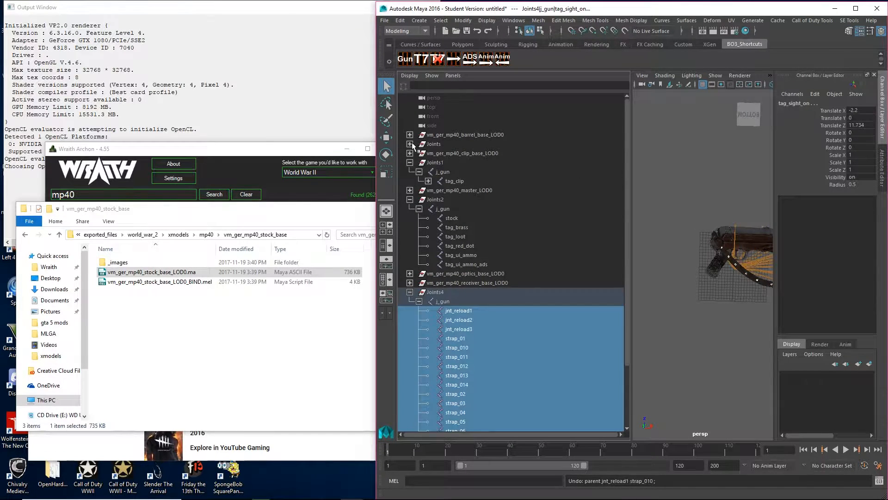
pyautogui.click(410, 144)
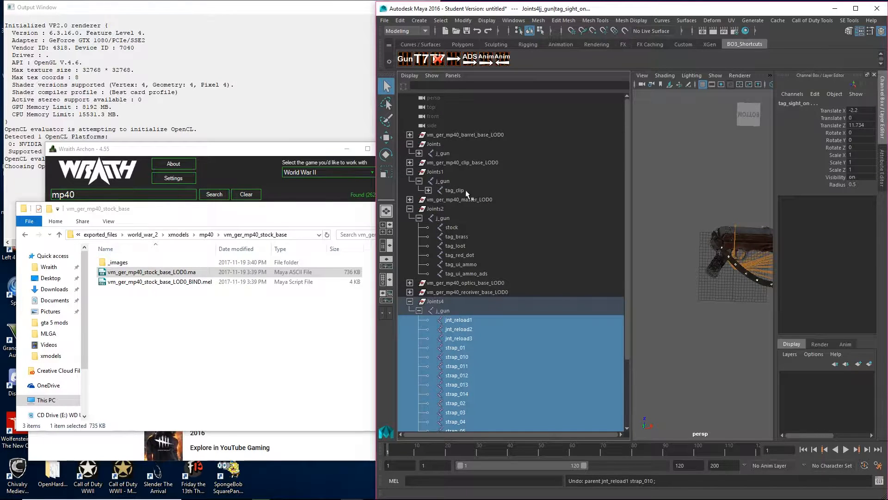
pyautogui.moveTo(465, 343); pyautogui.dragTo(451, 216, button='middle')
pyautogui.scroll(-3, 460, 303)
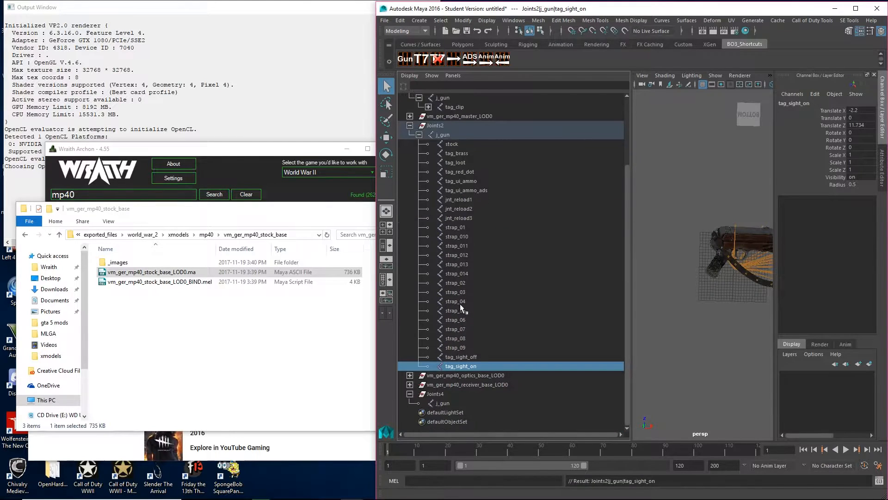
pyautogui.click(435, 394)
pyautogui.press('Delete')
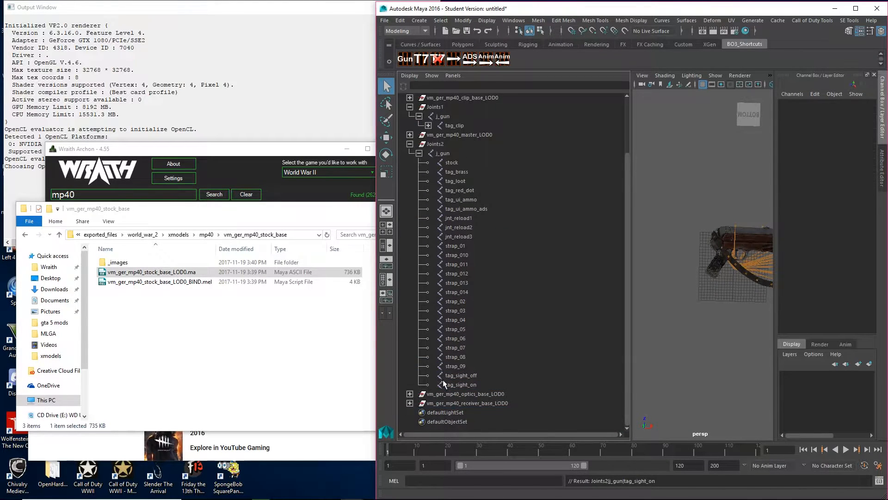
# Step: Parent the tag_clip joint from Joints1 to the j_gun joint of Joints2
pyautogui.scroll(3, 500, 392)
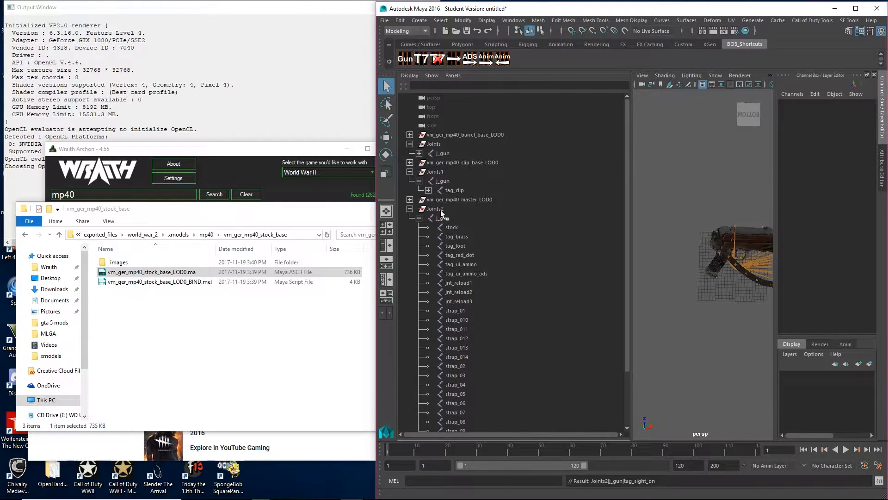
pyautogui.click(448, 191)
pyautogui.moveTo(454, 190); pyautogui.dragTo(459, 218, button='middle')
pyautogui.scroll(-5, 487, 345)
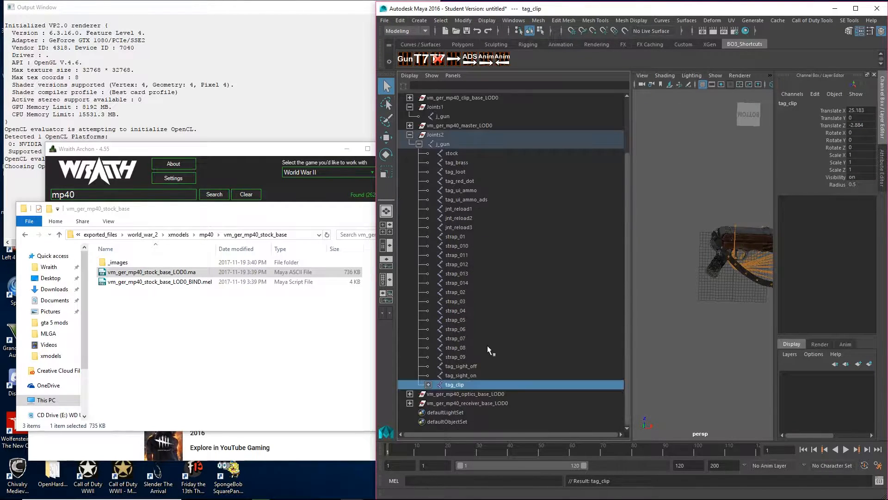
# Step: Parent the three joints under the Joints group's j_gun to the j_gun of Joints2, and delete the duplicates tag_sight_off1 and tag_sight_on1
pyautogui.scroll(5, 486, 351)
pyautogui.click(419, 153)
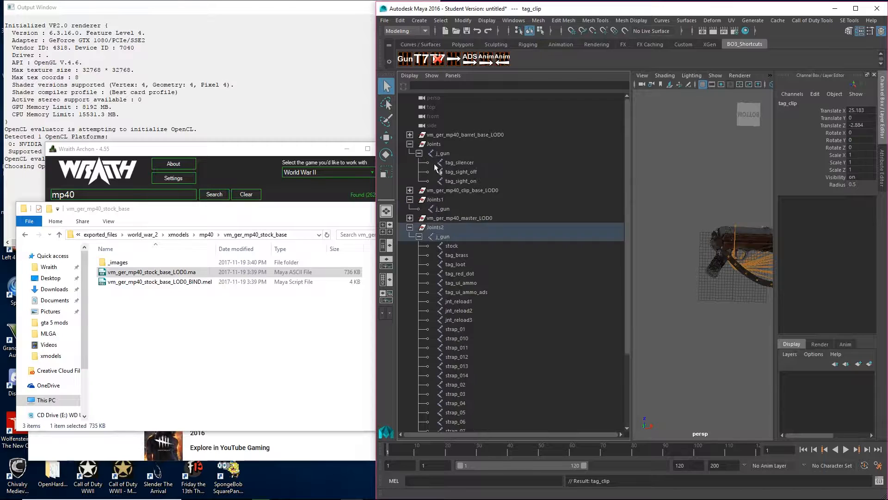
pyautogui.click(465, 163)
pyautogui.keyDown('shift'); pyautogui.click(471, 182); pyautogui.keyUp('shift')
pyautogui.moveTo(470, 181); pyautogui.dragTo(462, 238, button='middle')
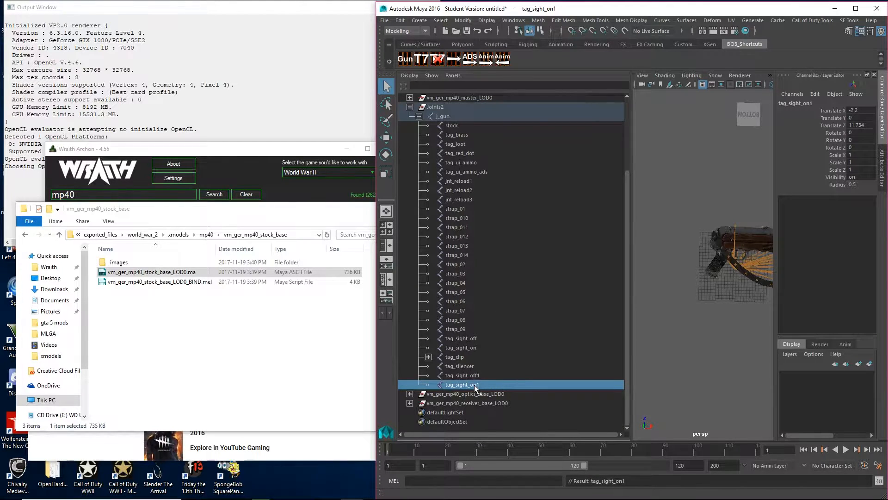
pyautogui.keyDown('shift'); pyautogui.click(466, 375); pyautogui.keyUp('shift')
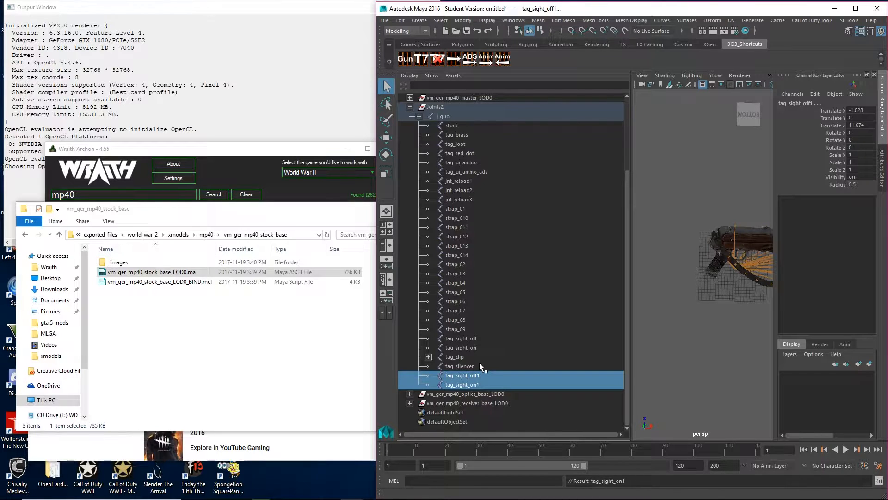
pyautogui.press('Delete')
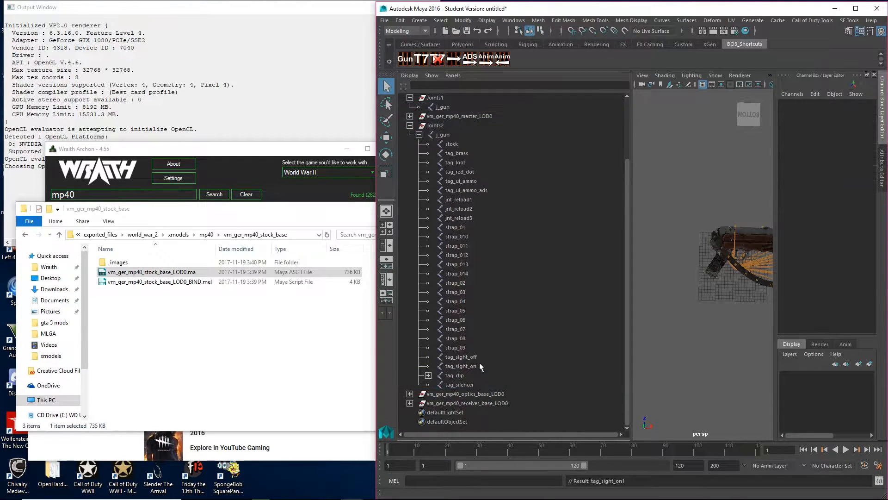
# Step: Delete the emptied Joints1 and Joints groups from the scene
pyautogui.scroll(3, 510, 320)
pyautogui.scroll(-3, 519, 328)
pyautogui.scroll(3, 506, 355)
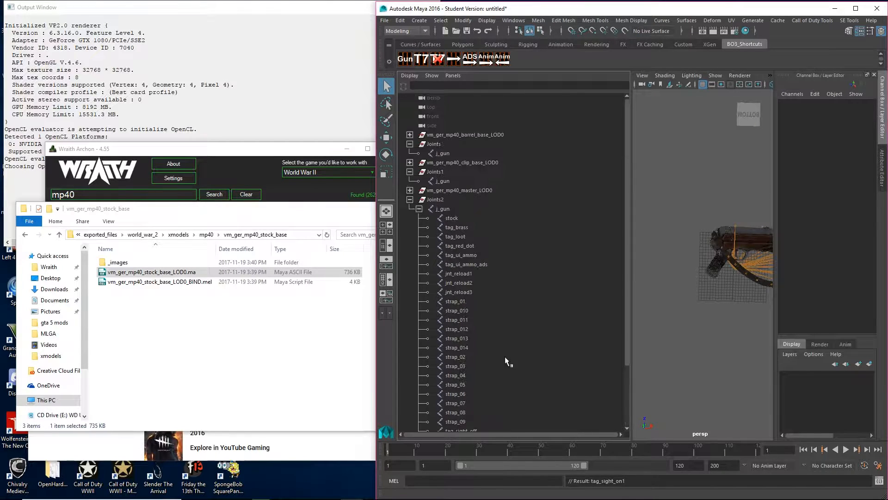
pyautogui.click(434, 172)
pyautogui.press('Delete')
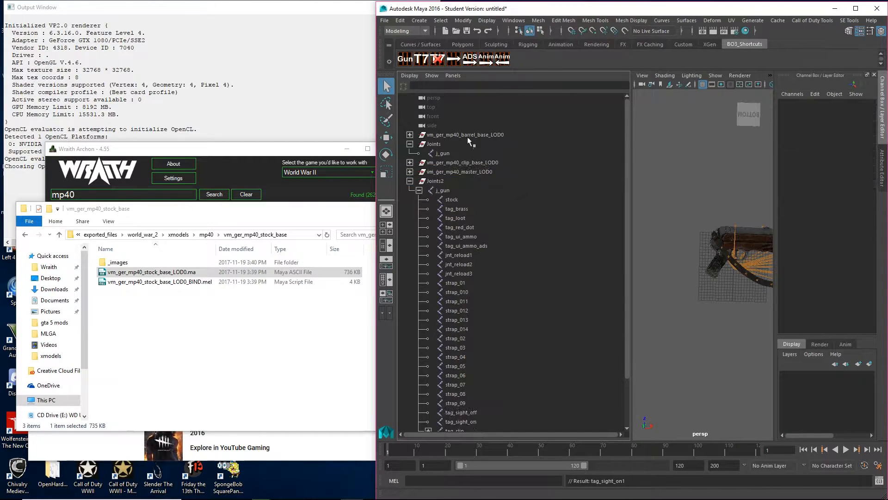
pyautogui.click(441, 145)
pyautogui.press('Delete')
# Step: Rename the Joints2 group as Joints
pyautogui.doubleClick(435, 162)
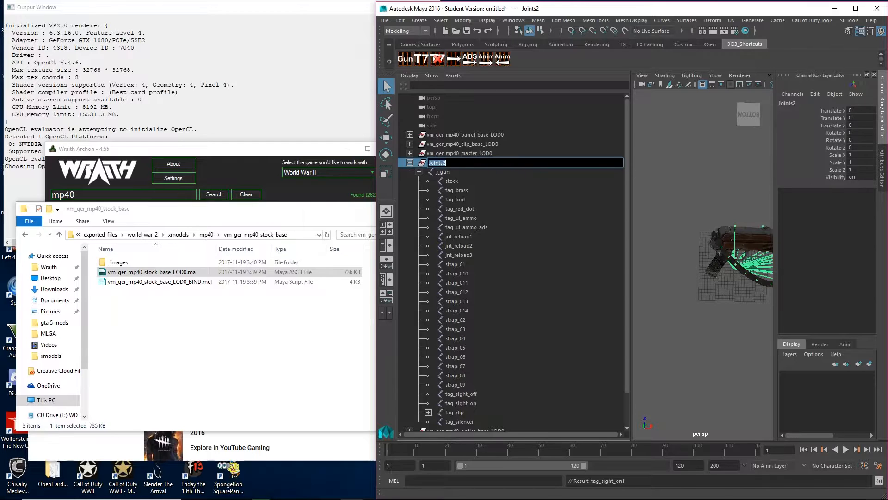
pyautogui.write('Joints')
pyautogui.press('Return')
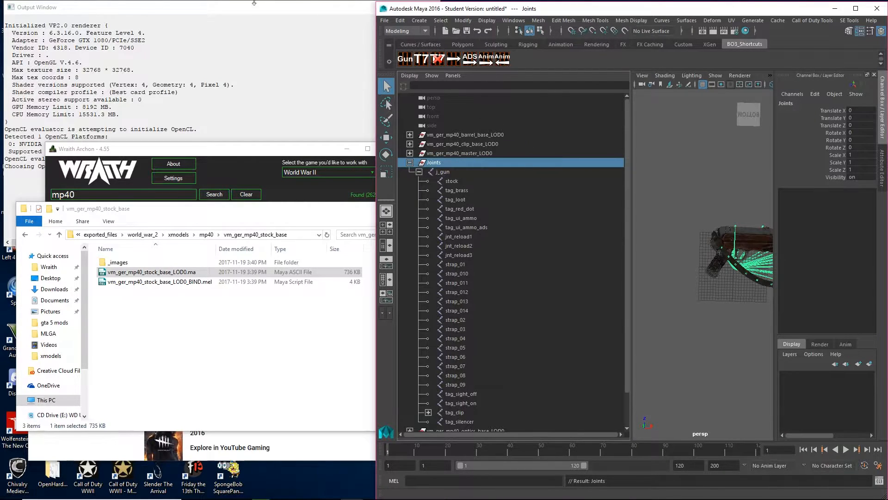
# Step: Narrow the Outliner to enlarge the viewport, test moving the Joints group about 6.68 units along Z, and undo the move
pyautogui.scroll(-2, 486, 348)
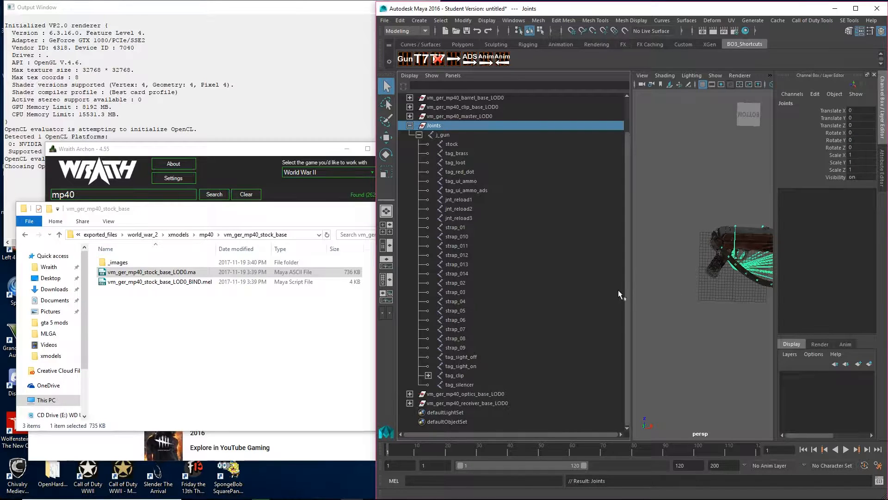
pyautogui.moveTo(630, 289); pyautogui.dragTo(551, 292)
pyautogui.scroll(-4, 673, 302)
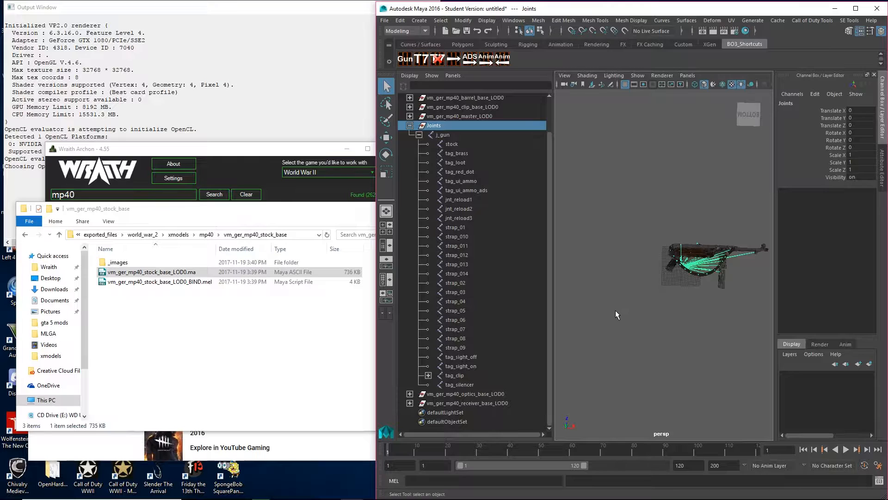
pyautogui.press('w')
pyautogui.moveTo(680, 243); pyautogui.dragTo(682, 222)
pyautogui.hotkey('ctrl', 'z')
# Step: Run the vm_ger_mp40_stock_base_LOD0_BIND.mel script from the stock export folder on the Maya scene
pyautogui.click(257, 320)
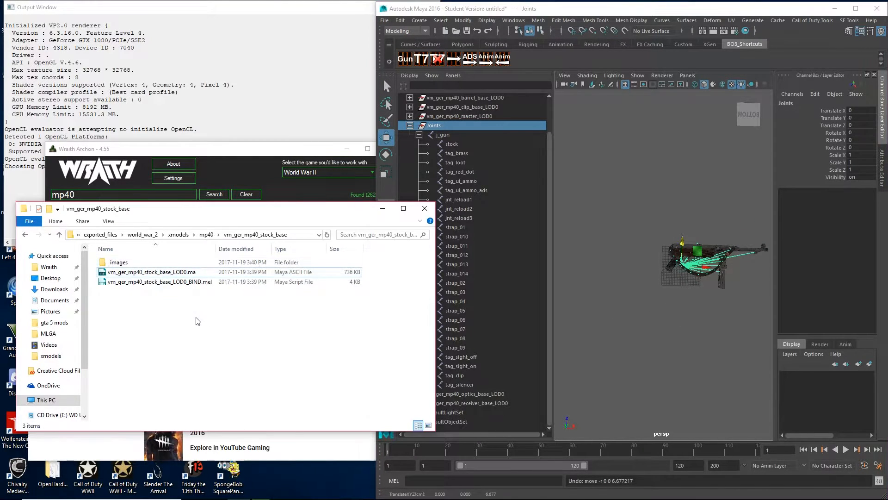
pyautogui.click(183, 283)
pyautogui.moveTo(183, 283); pyautogui.dragTo(703, 273)
pyautogui.moveTo(173, 281); pyautogui.dragTo(609, 262)
pyautogui.click(615, 265)
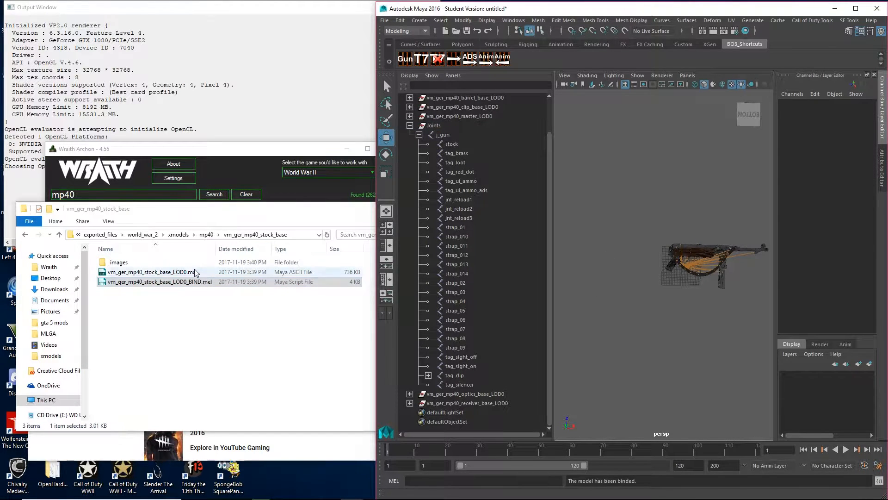
pyautogui.click(214, 285)
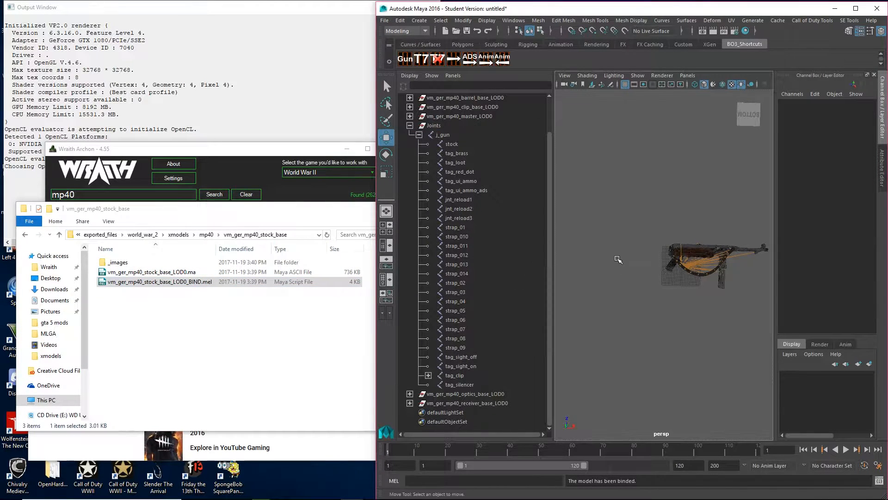
pyautogui.moveTo(545, 292); pyautogui.dragTo(547, 293)
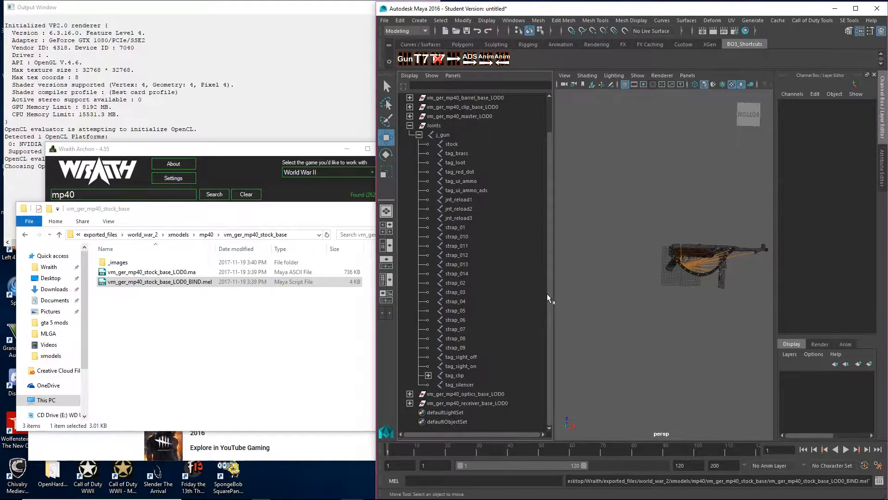
# Step: Undo the recent changes back through the group rename and the deletions of the Joints and Joints1 groups
pyautogui.hotkey('ctrl', 'z')
pyautogui.hotkey('ctrl', 'z')
pyautogui.hotkey('ctrl', 'z')
pyautogui.hotkey('ctrl', 'z')
pyautogui.hotkey('ctrl', 'z')
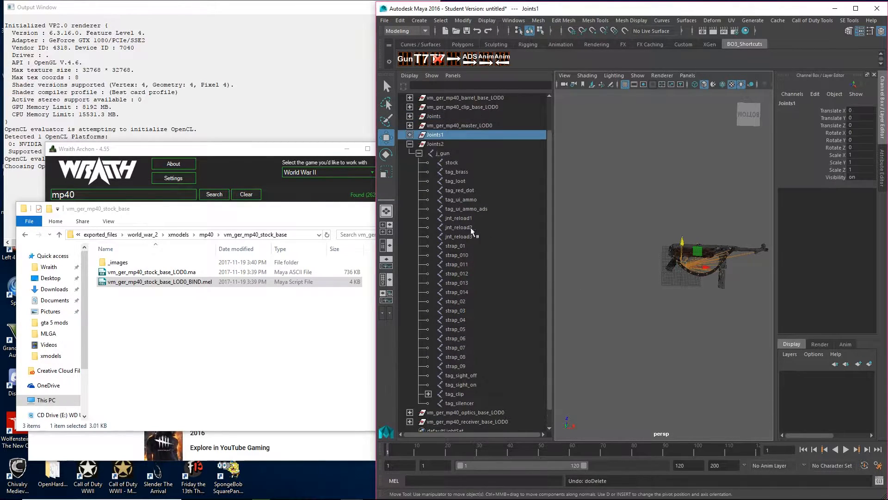
# Step: Delete the emptied Joints1 and Joints groups, and rename the Joints2 group as Joints
pyautogui.scroll(2, 467, 226)
pyautogui.click(410, 171)
pyautogui.press('Delete')
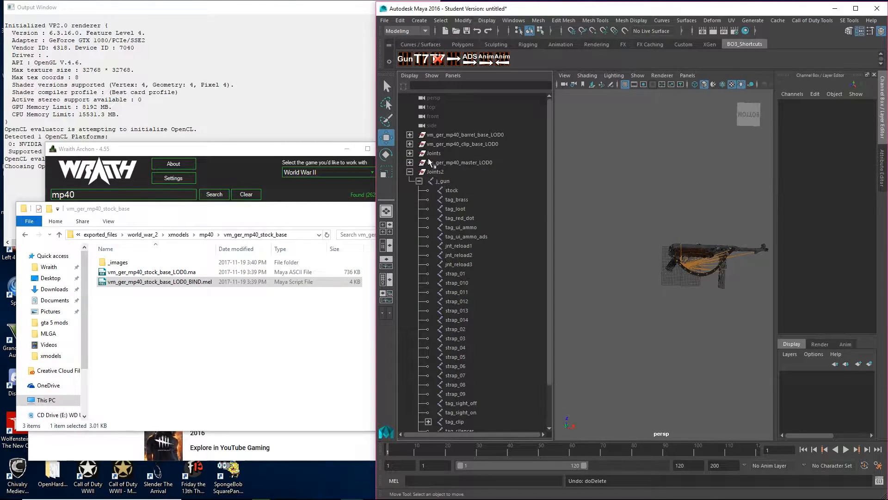
pyautogui.click(410, 153)
pyautogui.press('Delete')
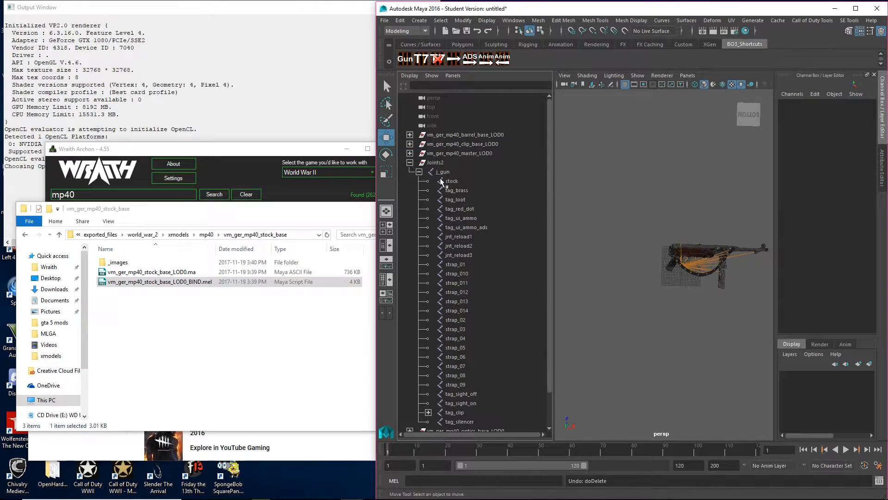
pyautogui.doubleClick(436, 163)
pyautogui.press('BackSpace')
pyautogui.press('Return')
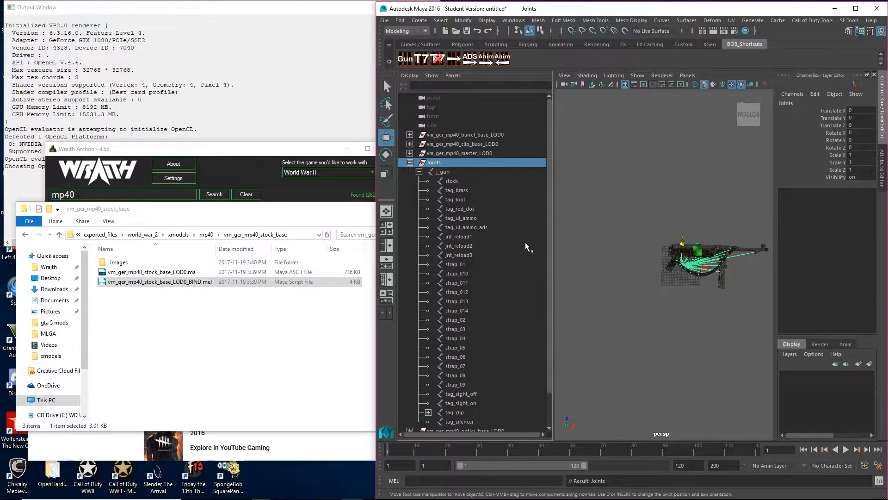
# Step: Open the vm_ger_mp40_receiver_base folder within the mp40 exports and run its vm_ger_mp40_receiver_base_LOD0_BIND script on the Maya scene
pyautogui.click(212, 234)
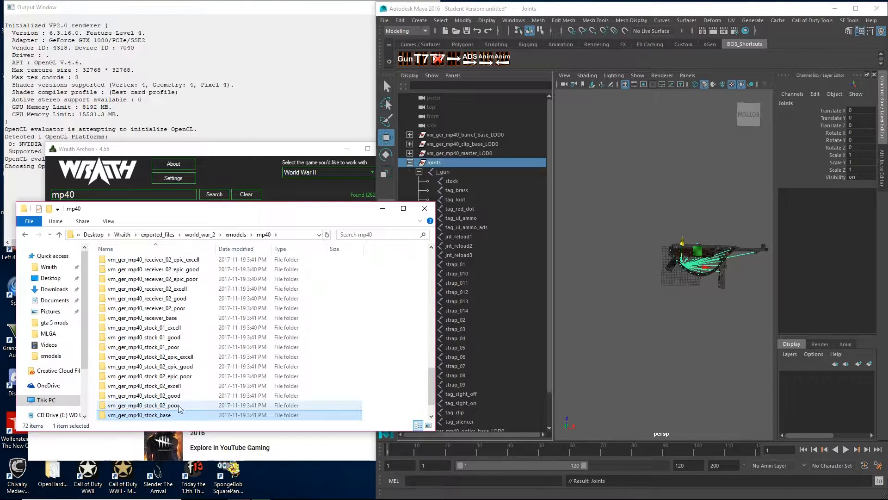
pyautogui.scroll(1, 178, 389)
pyautogui.click(175, 348)
pyautogui.doubleClick(175, 347)
pyautogui.moveTo(139, 282); pyautogui.dragTo(673, 283)
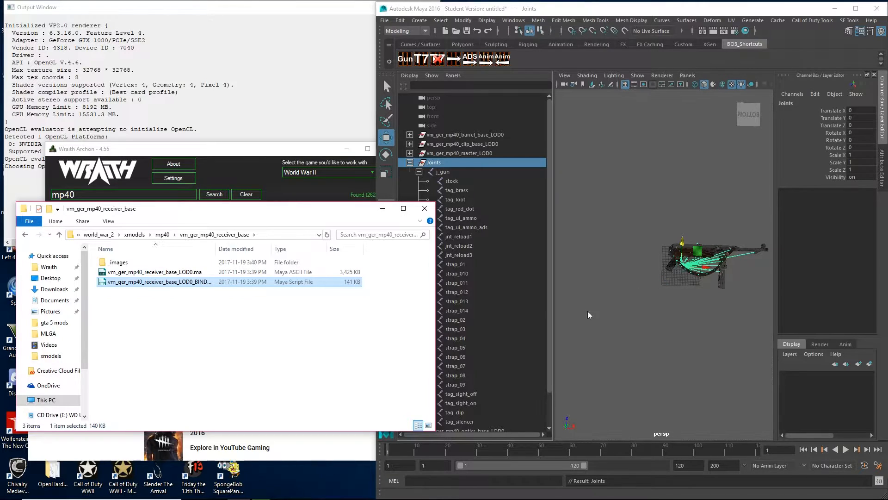
# Step: Run the vm_ger_mp40_receiver_base_LOD0_BIND script on the Maya scene, and the vm_ger_mp40_optics_base_LOD0_BIND script from its own export folder
pyautogui.click(630, 197)
pyautogui.moveTo(186, 287); pyautogui.dragTo(668, 276)
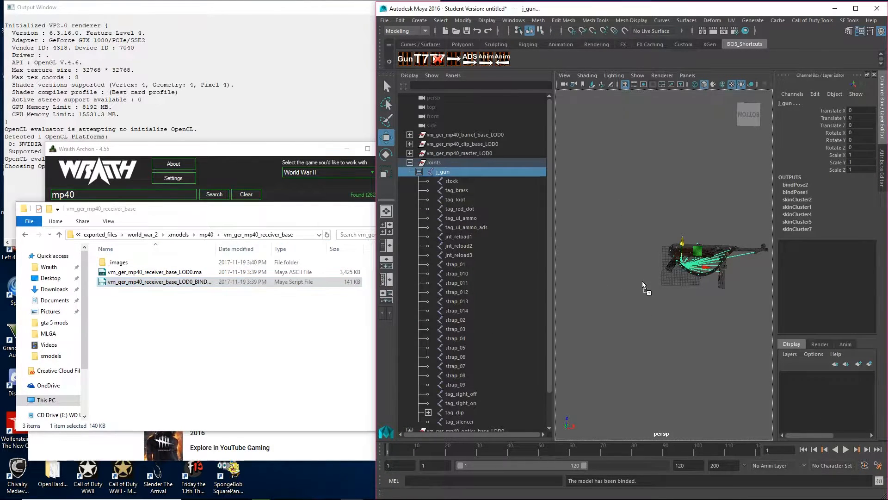
pyautogui.click(202, 235)
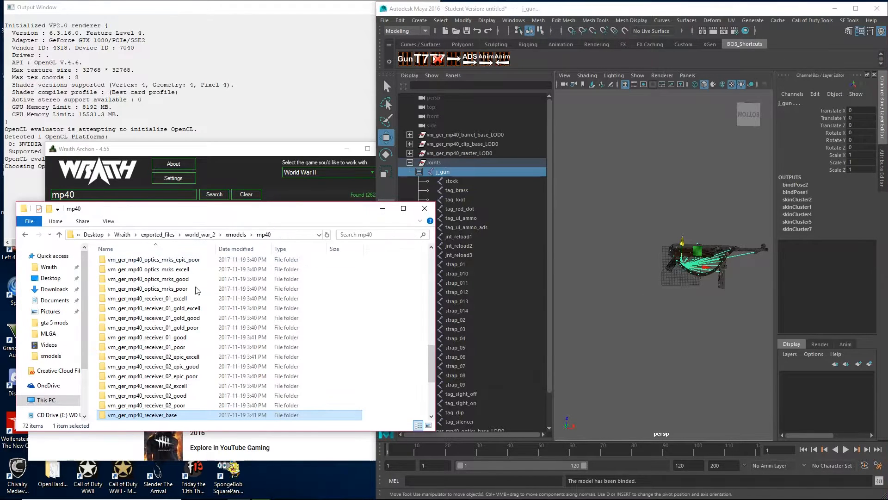
pyautogui.scroll(3, 176, 337)
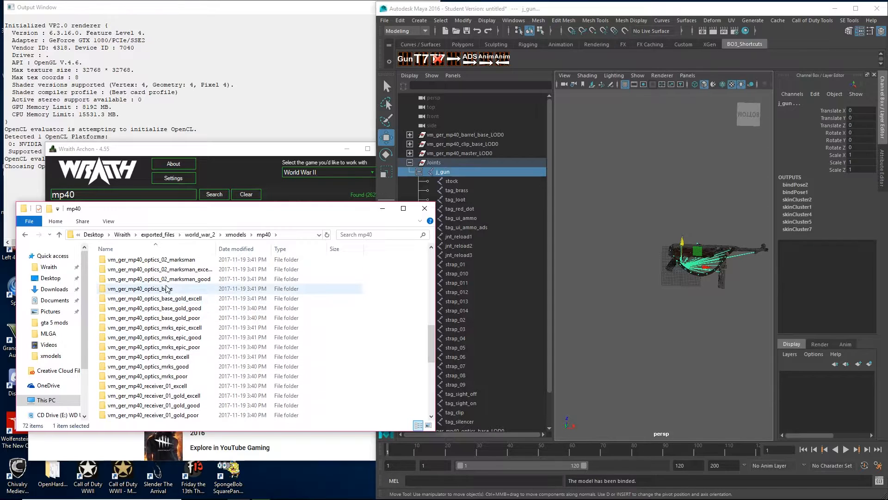
pyautogui.doubleClick(152, 288)
pyautogui.moveTo(157, 281); pyautogui.dragTo(692, 267)
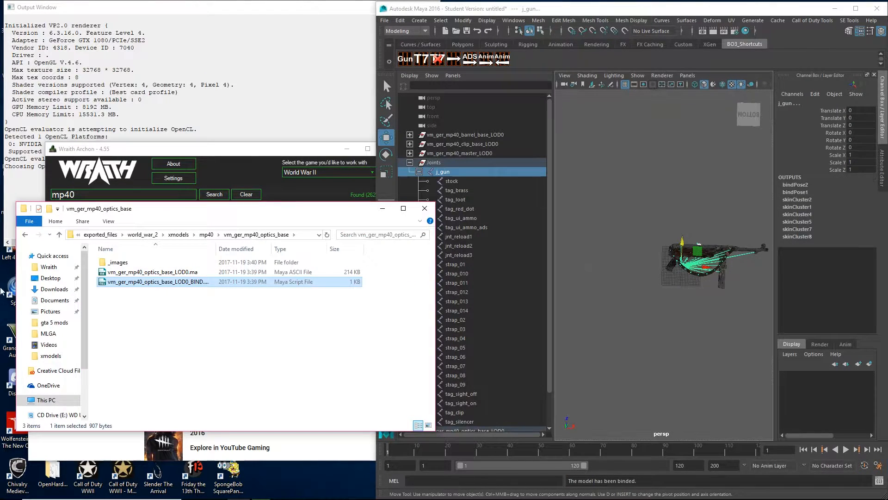
# Step: Open the vm_ger_mp40_clip_base export folder and run its vm_ger_mp40_clip_base_LOD0_BIND.mel script on the Maya scene
pyautogui.click(25, 234)
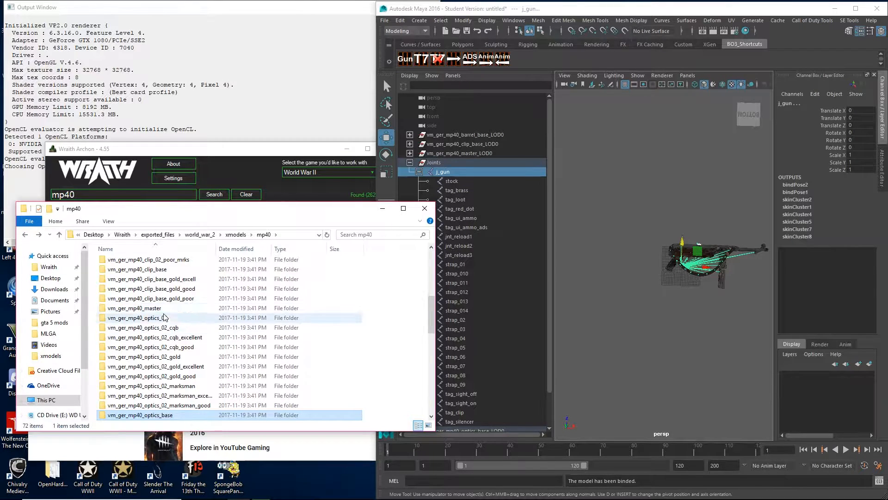
pyautogui.scroll(2, 164, 330)
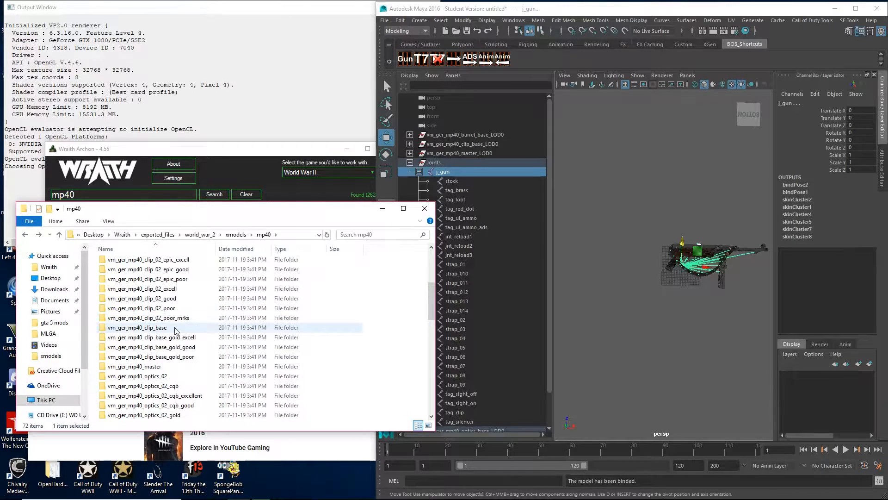
pyautogui.doubleClick(176, 331)
pyautogui.moveTo(167, 283); pyautogui.dragTo(626, 284)
pyautogui.moveTo(127, 282); pyautogui.dragTo(631, 291)
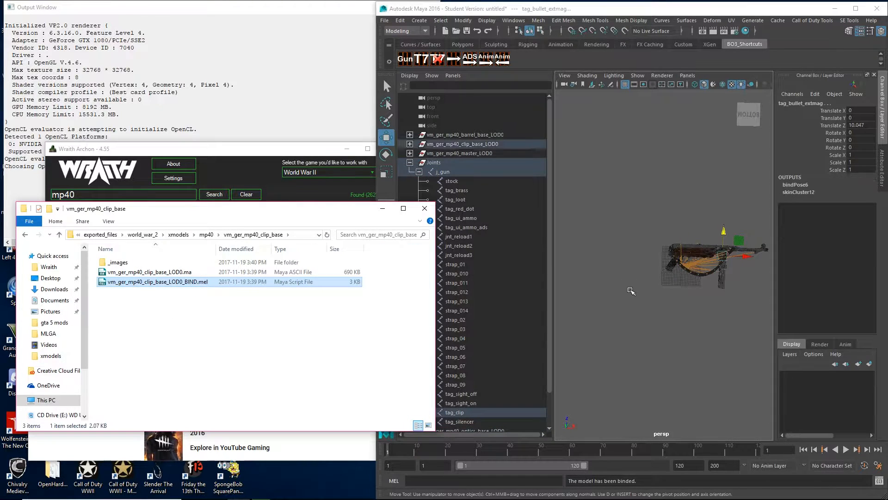
# Step: Open the vm_ger_mp40_barrel_base export folder and run its vm_ger_mp40_barrel_base_LOD0_BIND script on the Maya scene
pyautogui.click(25, 234)
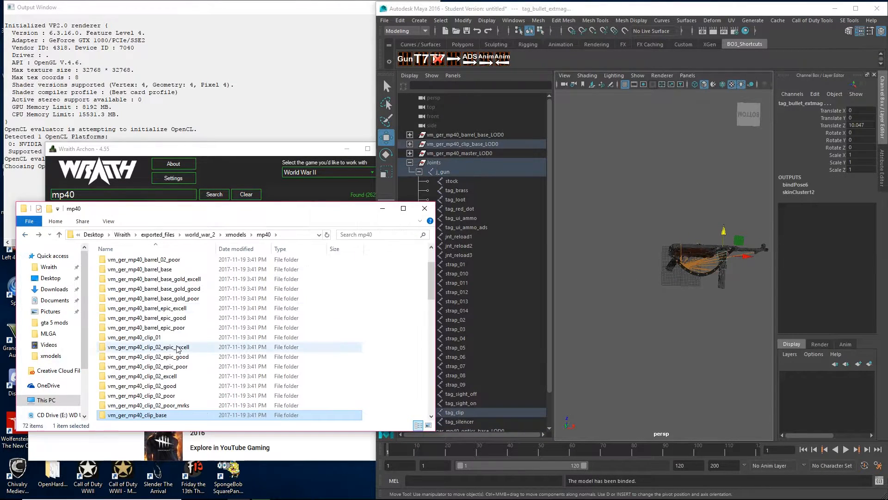
pyautogui.doubleClick(139, 269)
pyautogui.moveTo(165, 283); pyautogui.dragTo(671, 311)
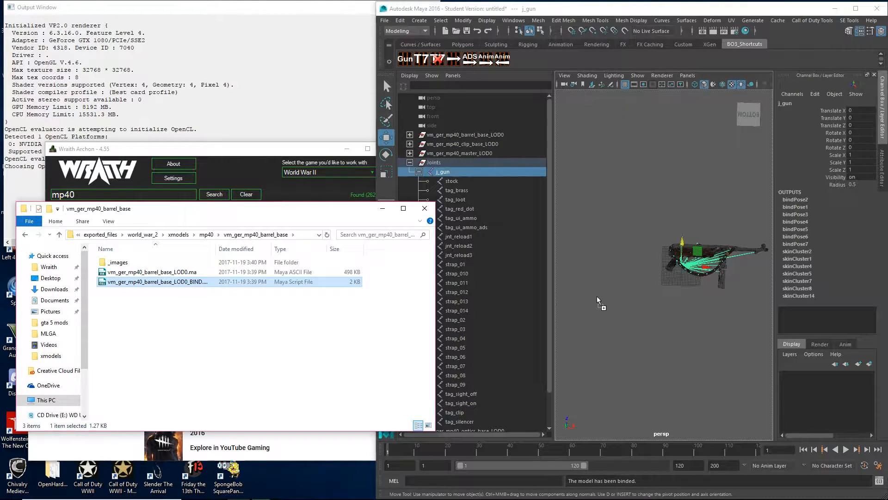
# Step: Open the vm_ger_mp40_master export folder, run its vm_ger_mp40_master_LOD0_BIND.mel script on the Maya scene, and clear the selection
pyautogui.click(25, 234)
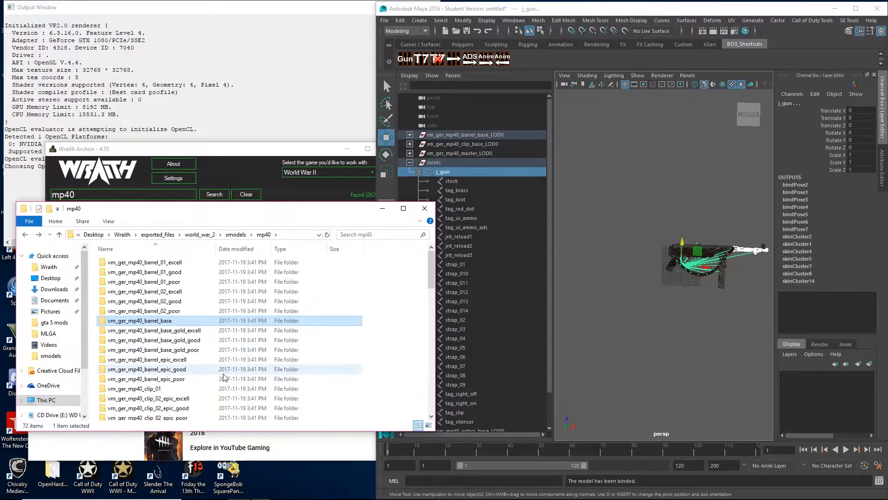
pyautogui.scroll(-1, 208, 361)
pyautogui.scroll(1, 210, 385)
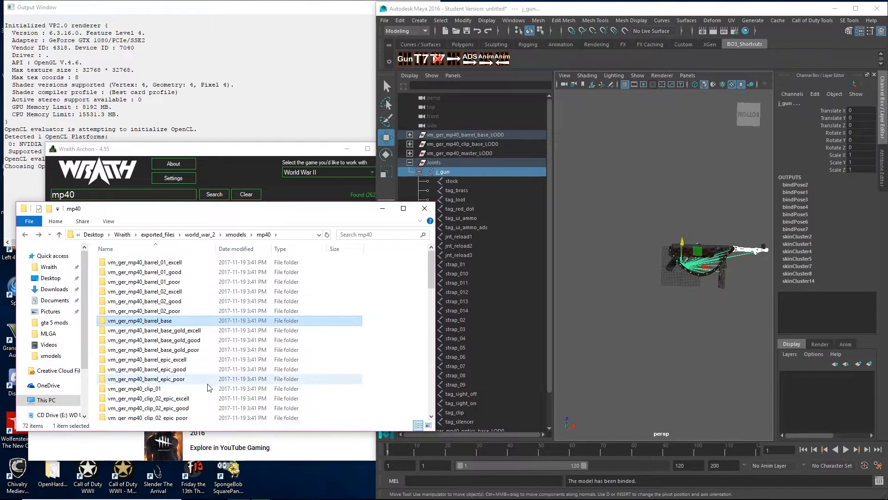
pyautogui.scroll(-6, 209, 384)
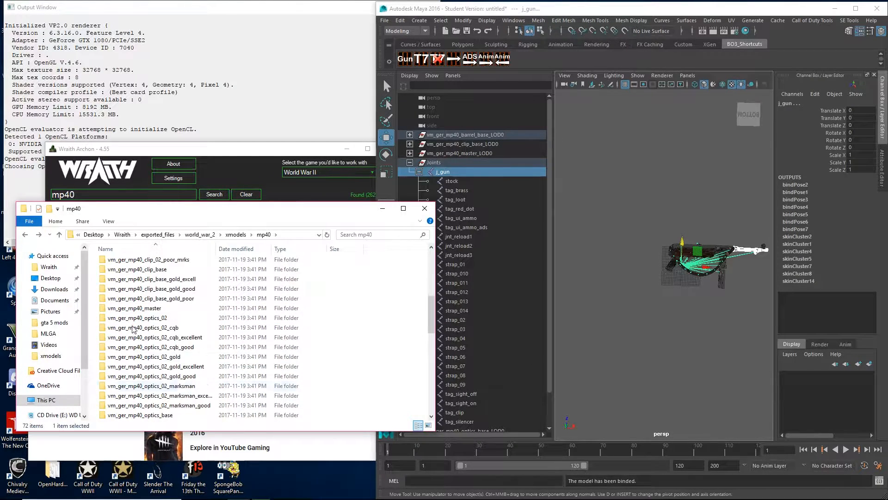
pyautogui.doubleClick(148, 308)
pyautogui.moveTo(157, 282); pyautogui.dragTo(619, 299)
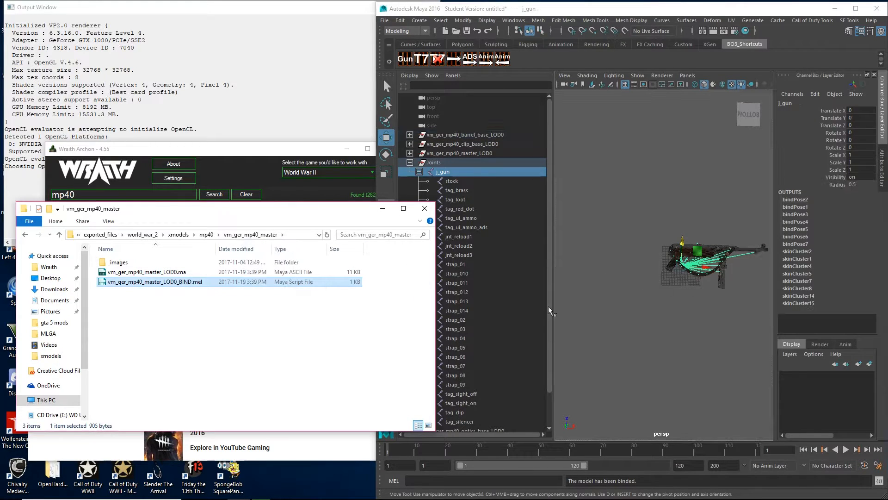
pyautogui.click(645, 326)
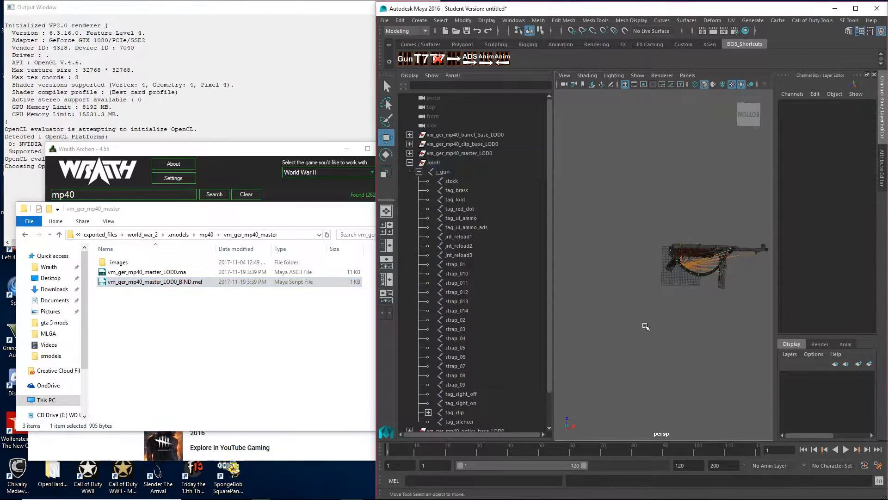
# Step: Try moving the j_gun joint upward to test the binding, undo the move and clear the selection
pyautogui.click(443, 171)
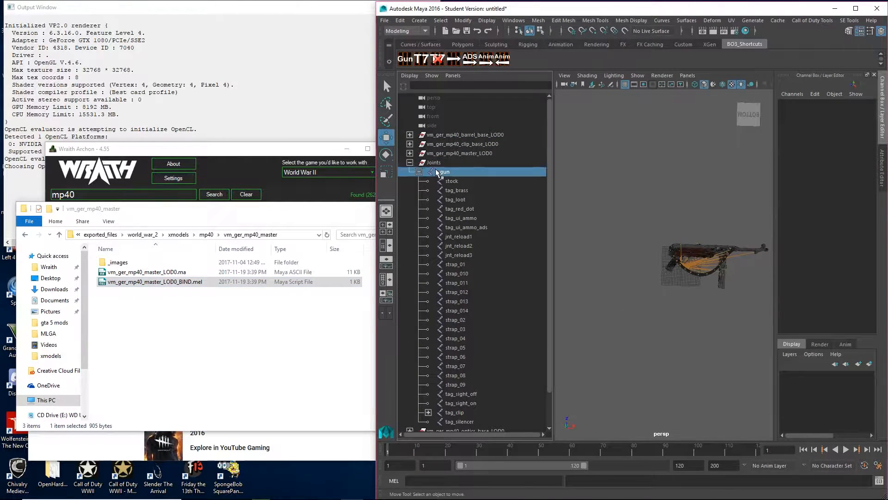
pyautogui.click(678, 233)
pyautogui.moveTo(473, 176); pyautogui.dragTo(468, 166)
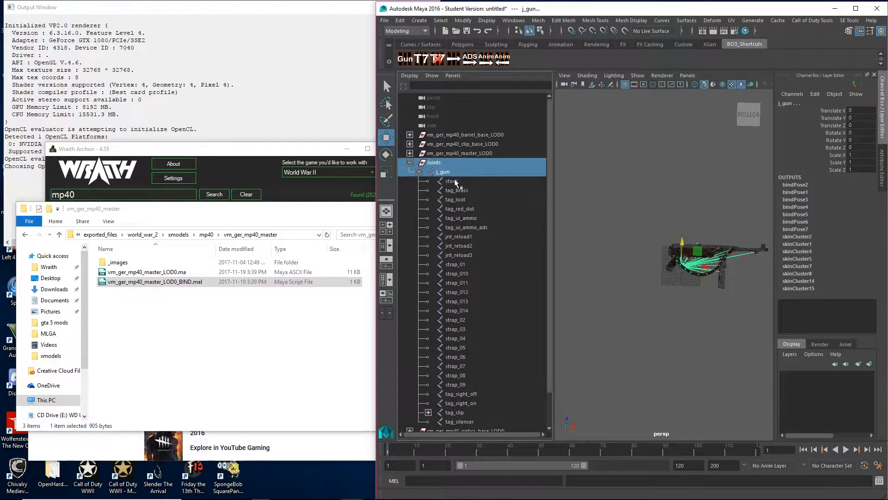
pyautogui.click(466, 174)
pyautogui.moveTo(682, 242); pyautogui.dragTo(680, 212)
pyautogui.hotkey('ctrl', 'z')
pyautogui.click(674, 329)
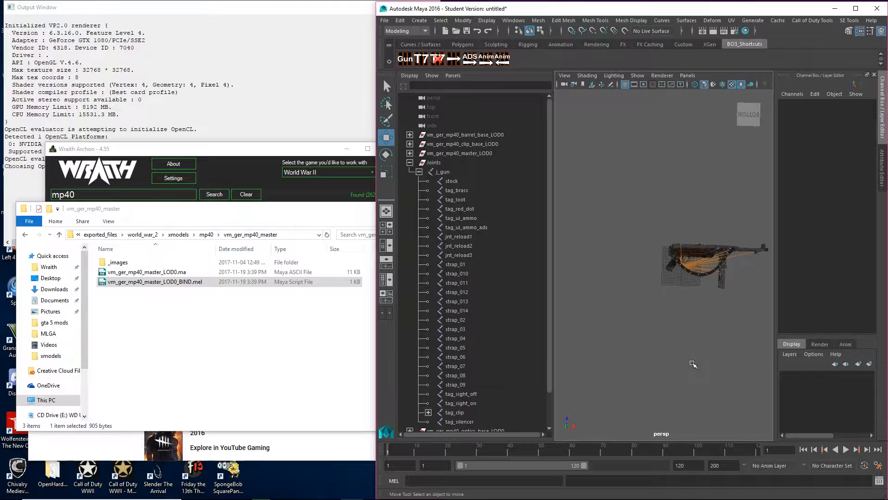
# Step: Start saving the scene under a new name and browse to the exported_files\world_war_2\xmodels\mp40 folder within Wraith
pyautogui.click(385, 20)
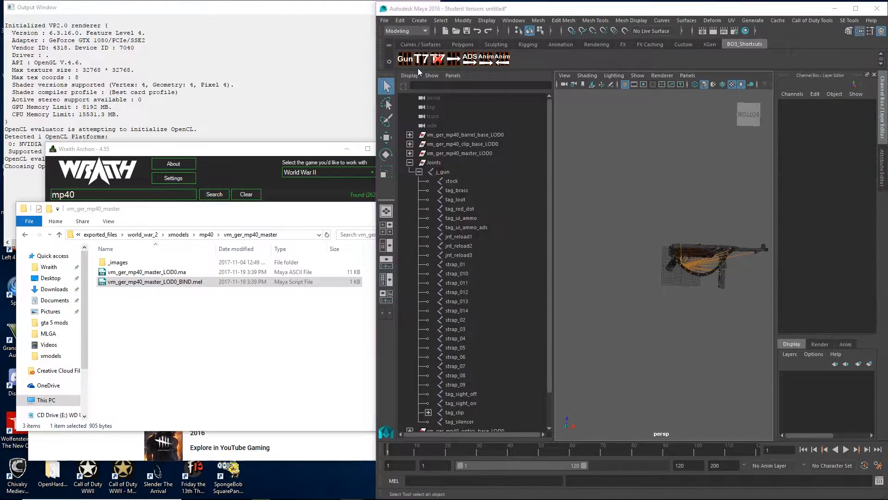
pyautogui.click(416, 67)
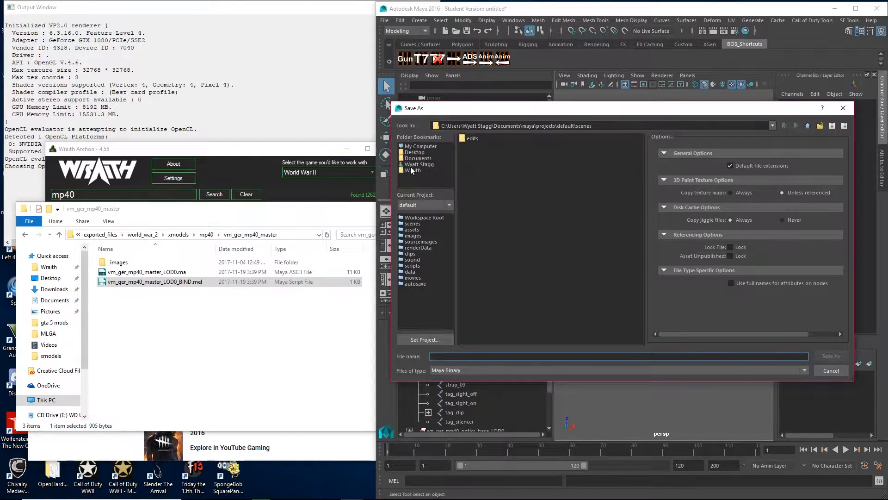
pyautogui.click(417, 170)
pyautogui.doubleClick(474, 138)
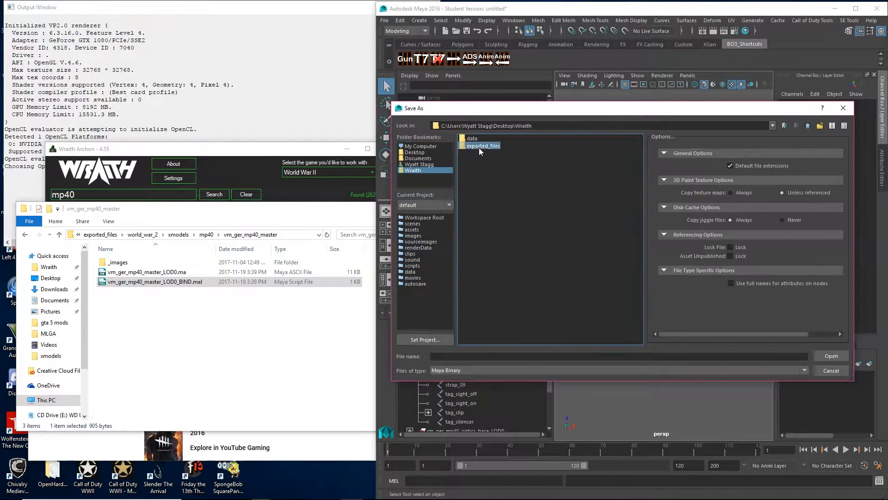
pyautogui.click(479, 145)
pyautogui.doubleClick(481, 166)
pyautogui.click(482, 145)
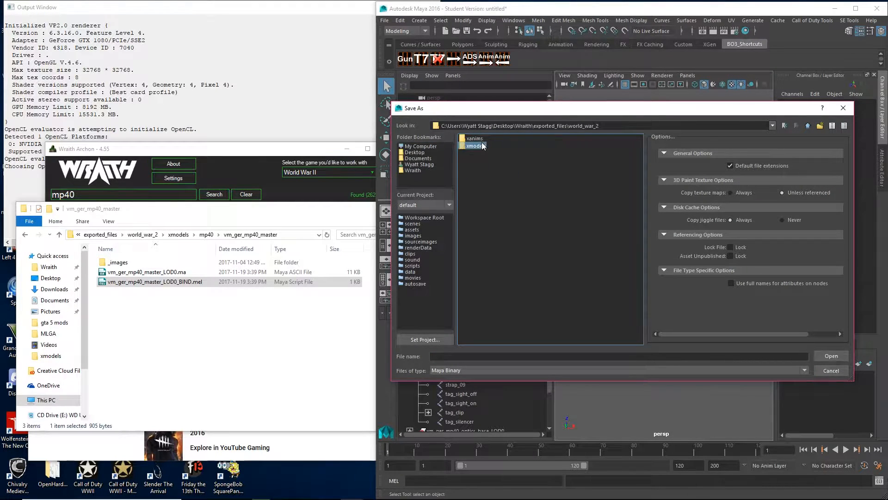
pyautogui.doubleClick(474, 146)
pyautogui.doubleClick(474, 144)
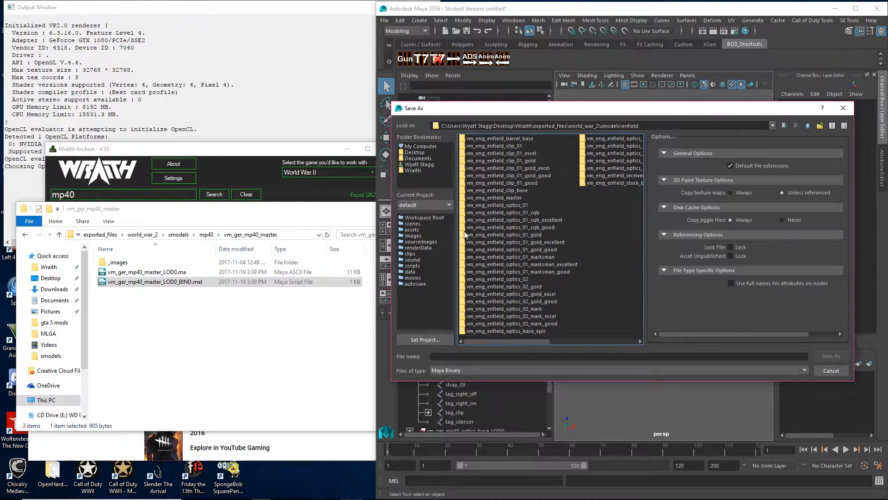
pyautogui.click(808, 126)
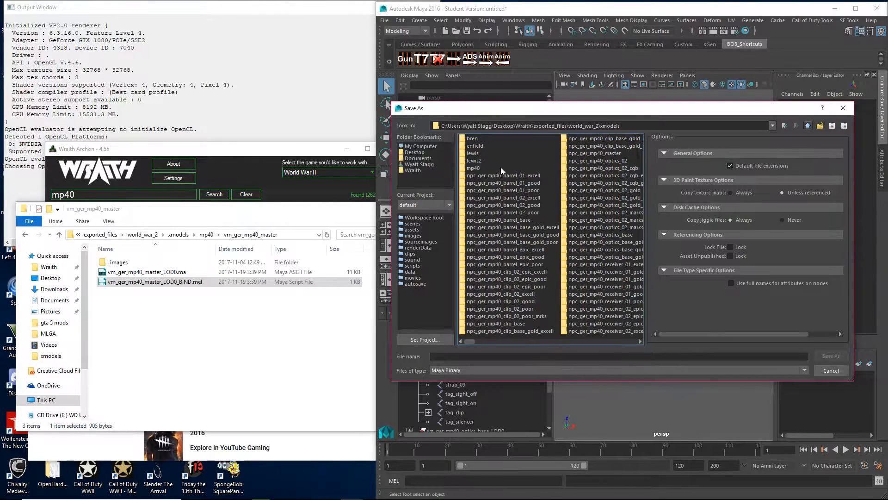
pyautogui.doubleClick(475, 169)
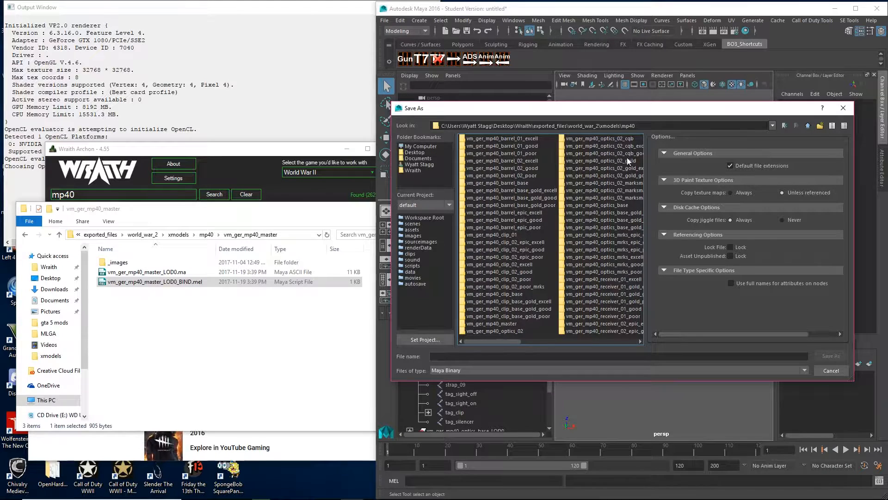
# Step: Create a new folder named final inside the mp40 export folder
pyautogui.moveTo(503, 342); pyautogui.dragTo(598, 342)
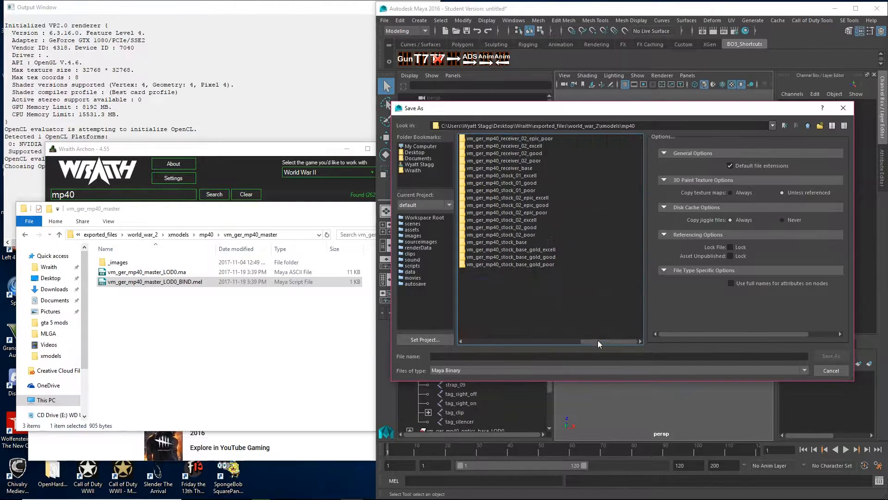
pyautogui.rightClick(481, 306)
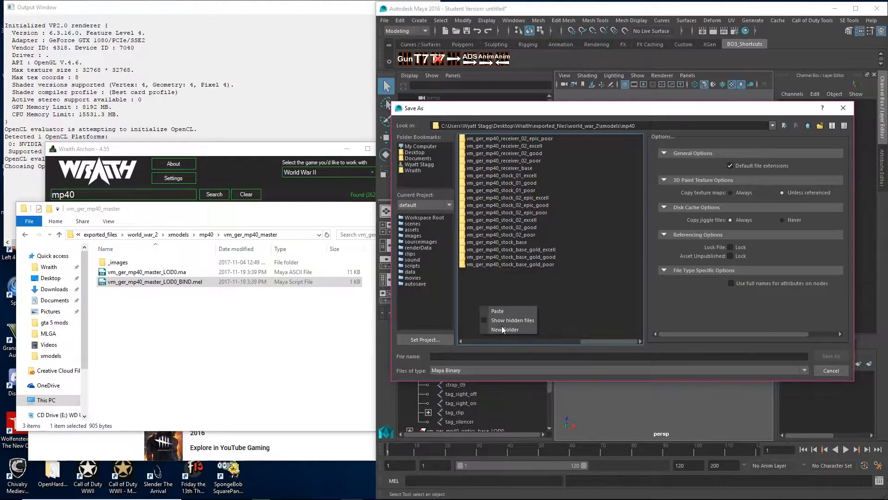
pyautogui.click(502, 330)
pyautogui.write('final')
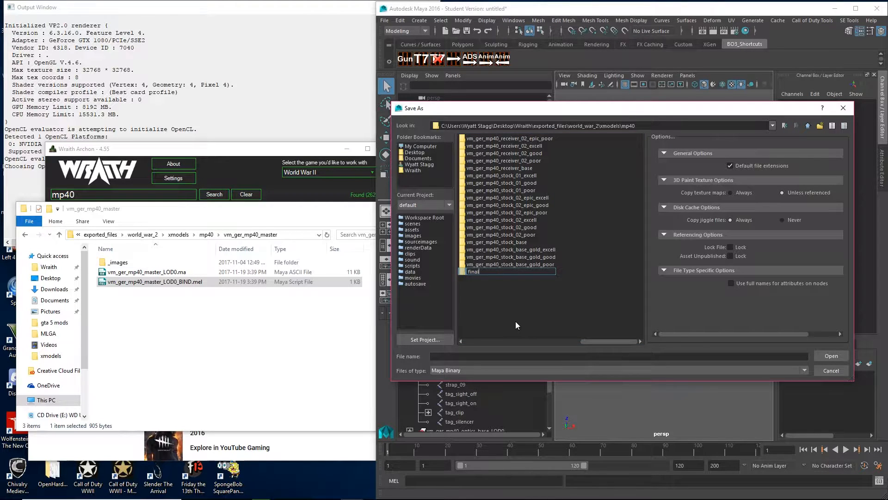
pyautogui.press('Return')
# Step: Save the scene in the final folder as a Maya Binary file named vm_mp40, accepting the student version notice
pyautogui.click(459, 356)
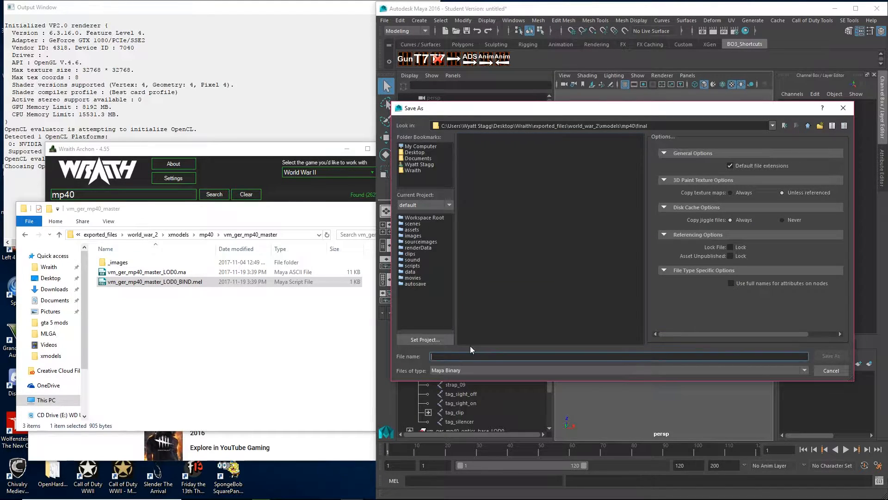
pyautogui.write('vm_mp4')
pyautogui.press('Return')
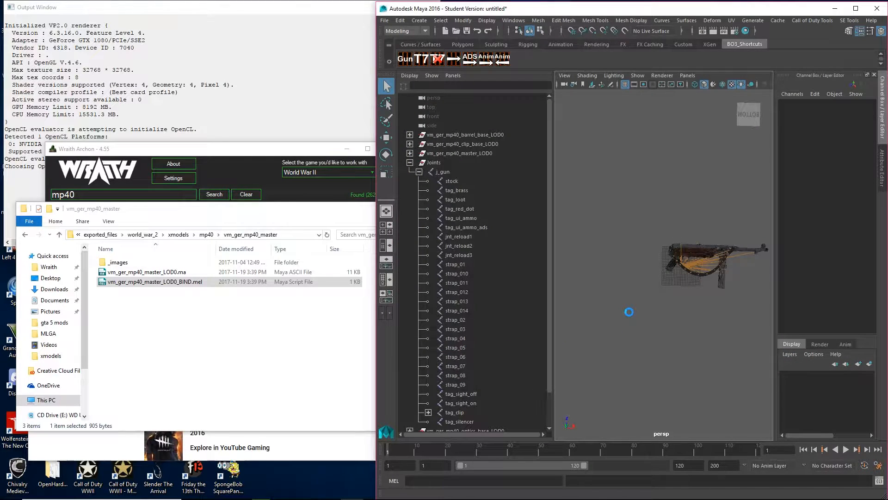
pyautogui.click(424, 267)
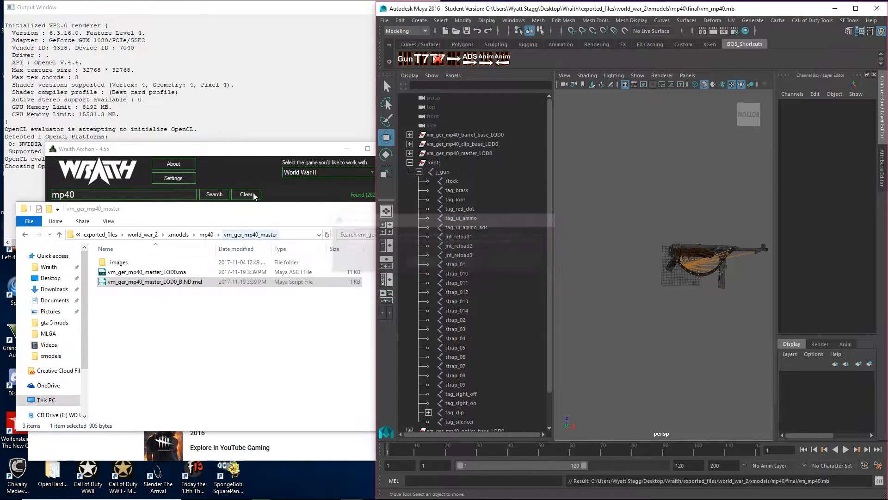
# Step: Switch to Wraith Archon and look back through the mp40 assets to the va_mp40 animation entries
pyautogui.click(259, 186)
pyautogui.scroll(10, 76, 273)
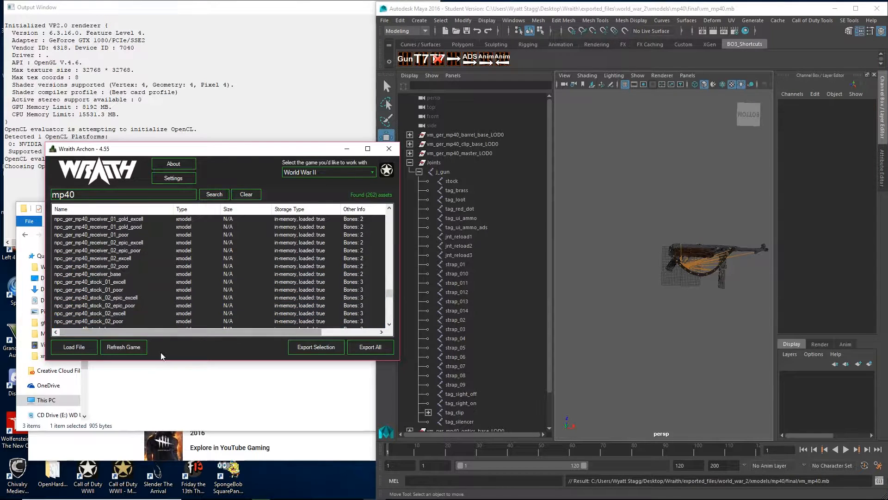
pyautogui.scroll(2, 116, 287)
pyautogui.click(71, 258)
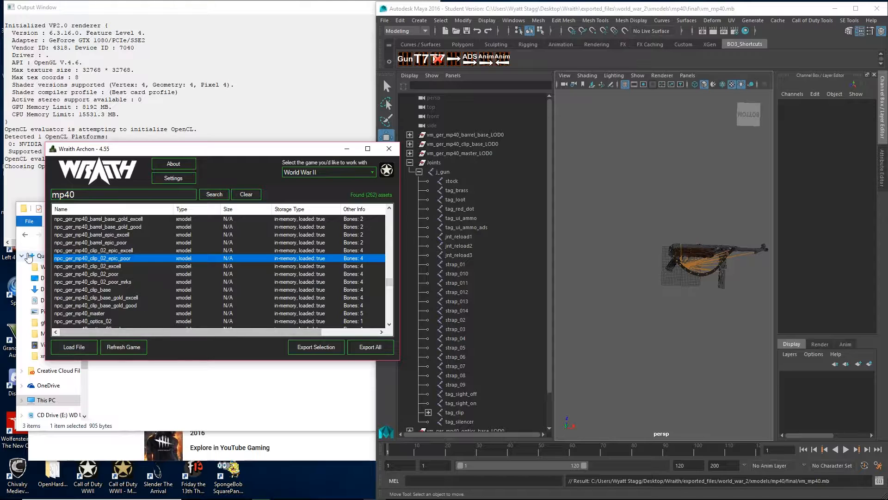
pyautogui.scroll(4, 107, 305)
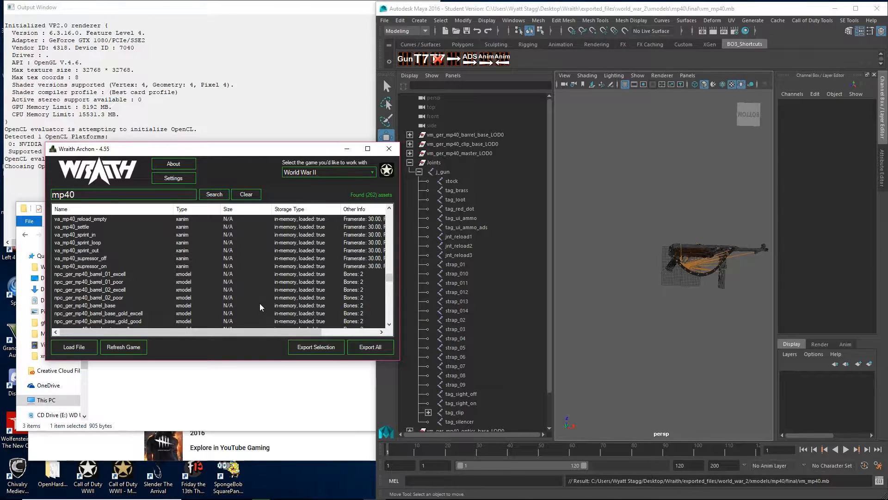
# Step: Switch to Maya and delete the flat rectangular mesh WraithMesh_2da69442_06 on the side of the gun body
pyautogui.click(685, 244)
pyautogui.keyDown('alt'); pyautogui.moveTo(667, 347); pyautogui.dragTo(454, 204); pyautogui.keyUp('alt')
pyautogui.scroll(8, 690, 240)
pyautogui.keyDown('alt'); pyautogui.moveTo(678, 293); pyautogui.dragTo(694, 259); pyautogui.keyUp('alt')
pyautogui.click(708, 286)
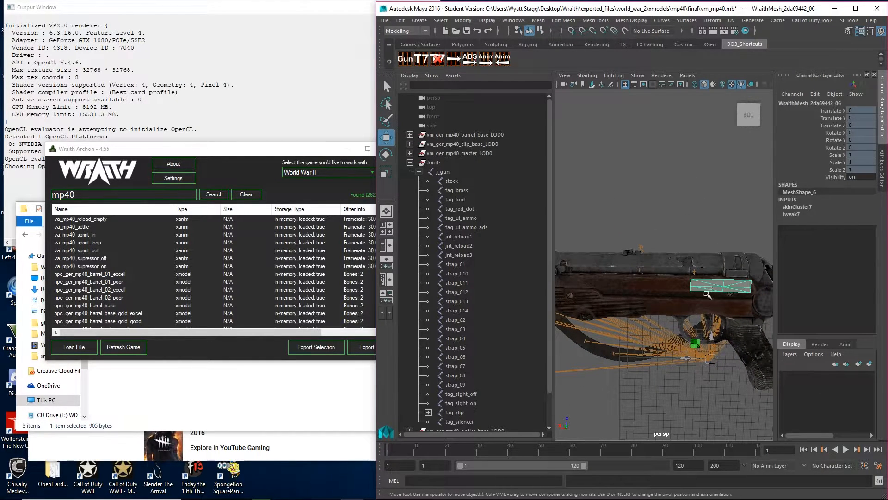
pyautogui.press('Delete')
# Step: Save the vm_mp40 scene with the flat side mesh removed, accepting the student version notice
pyautogui.keyDown('alt'); pyautogui.moveTo(698, 347); pyautogui.dragTo(781, 334); pyautogui.keyUp('alt')
pyautogui.scroll(-5, 700, 353)
pyautogui.hotkey('ctrl', 's')
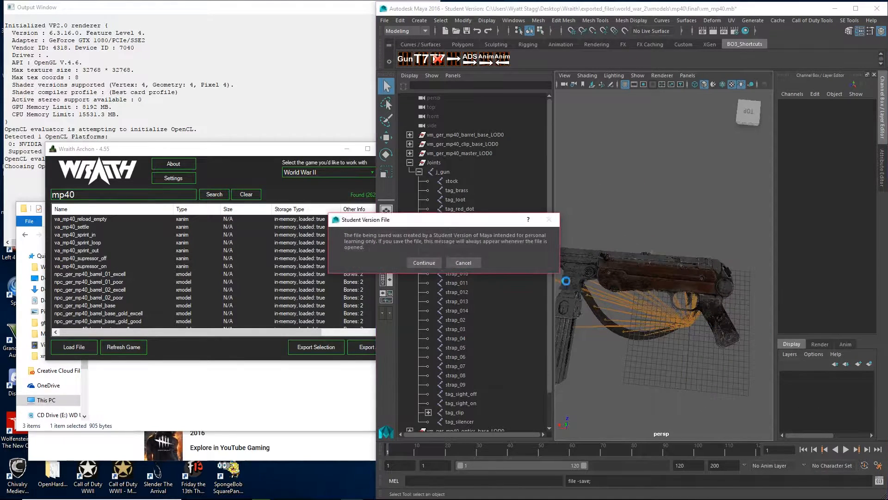
pyautogui.click(419, 265)
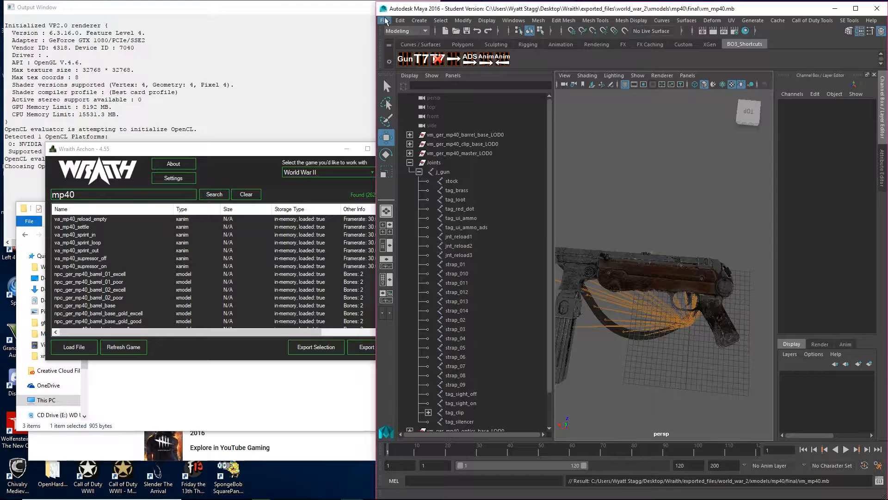
# Step: Minimize the Wraith Archon and output windows and open the iw7_conv folder on the Desktop in File Explorer
pyautogui.click(346, 148)
pyautogui.click(372, 9)
pyautogui.click(192, 302)
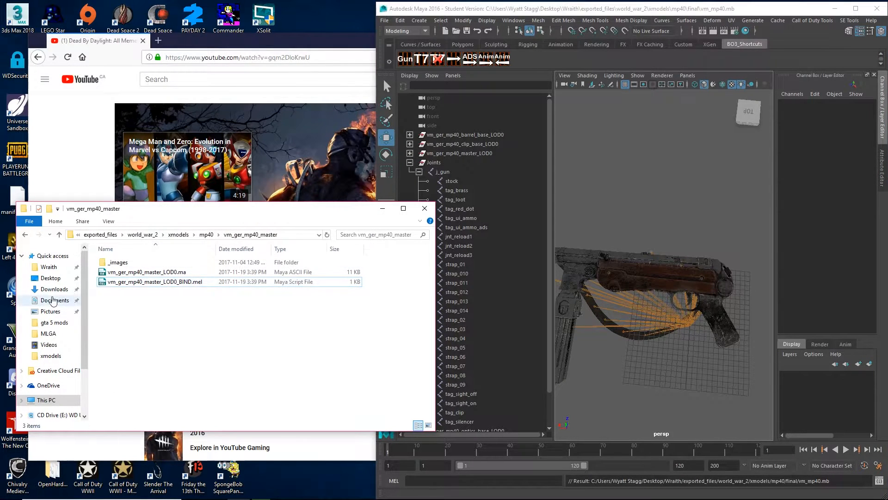
pyautogui.click(49, 278)
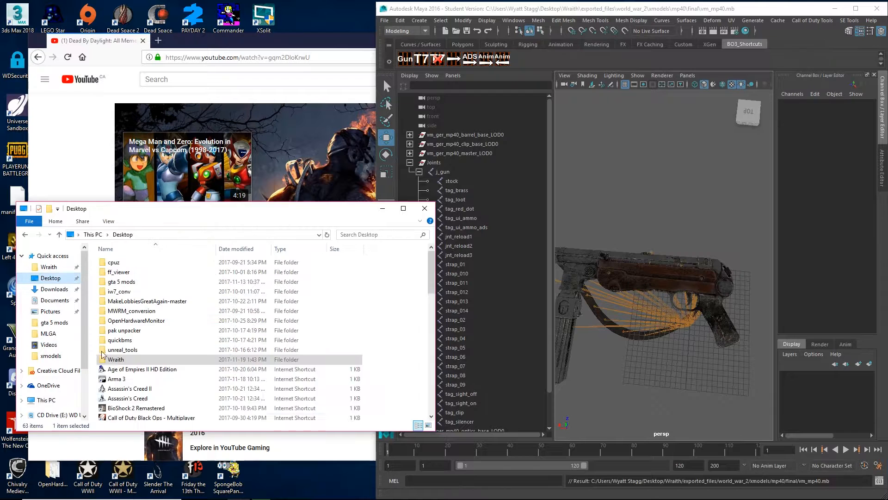
pyautogui.doubleClick(129, 292)
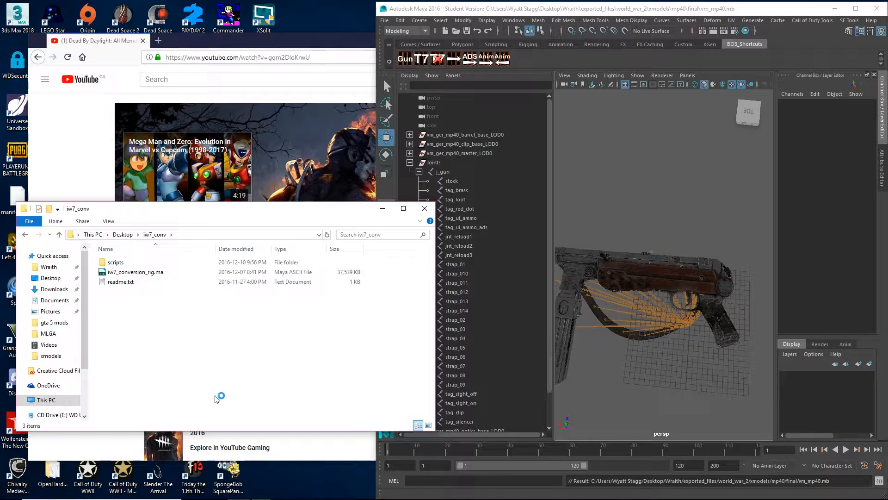
# Step: Open a second File Explorer window beside the first and browse to Wraith\exported_files\world_war_2\xmodels\mp40
pyautogui.click(237, 494)
pyautogui.click(236, 494)
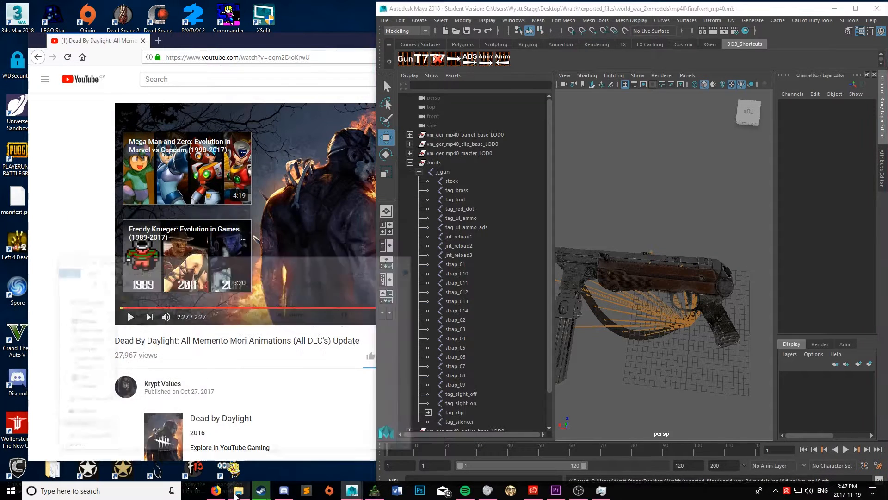
pyautogui.rightClick(237, 495)
pyautogui.click(242, 437)
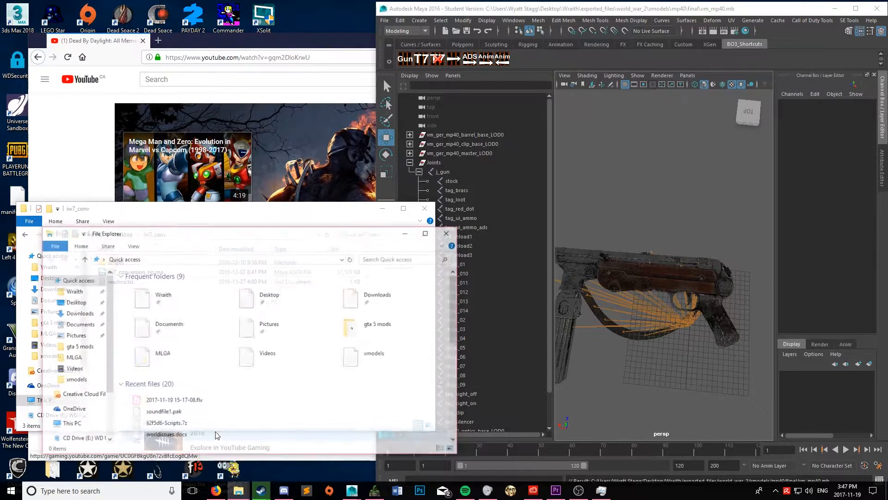
pyautogui.moveTo(234, 241); pyautogui.dragTo(582, 224)
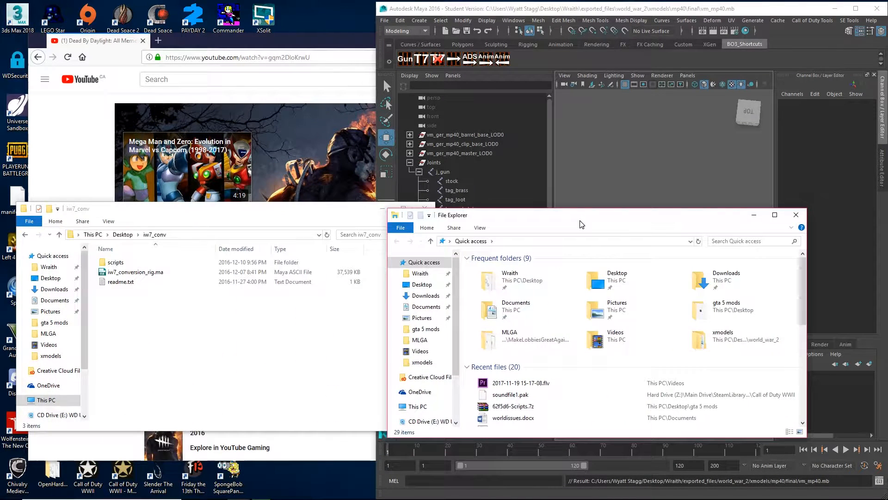
pyautogui.click(419, 273)
pyautogui.doubleClick(494, 278)
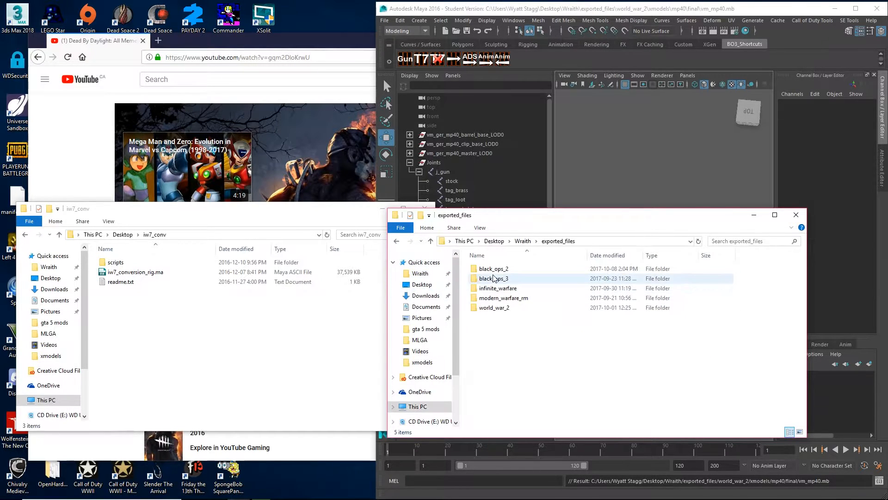
pyautogui.doubleClick(495, 307)
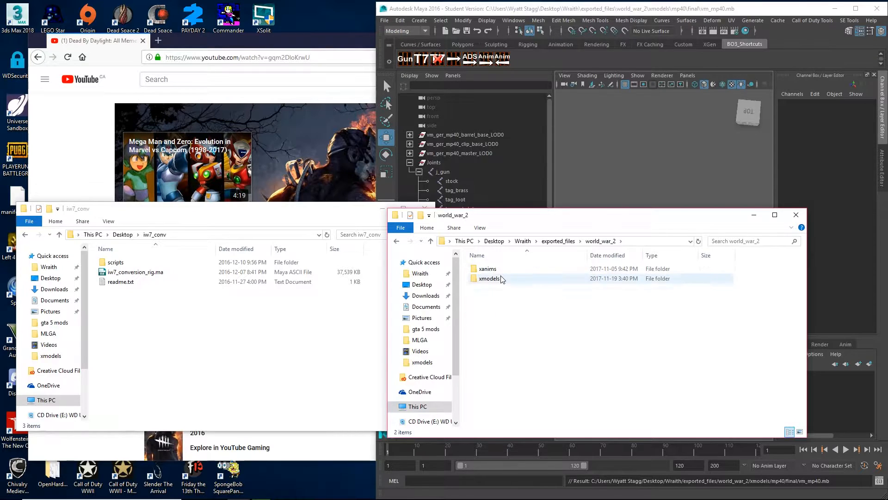
pyautogui.doubleClick(498, 278)
pyautogui.scroll(-4, 498, 308)
pyautogui.scroll(4, 497, 307)
pyautogui.doubleClick(486, 307)
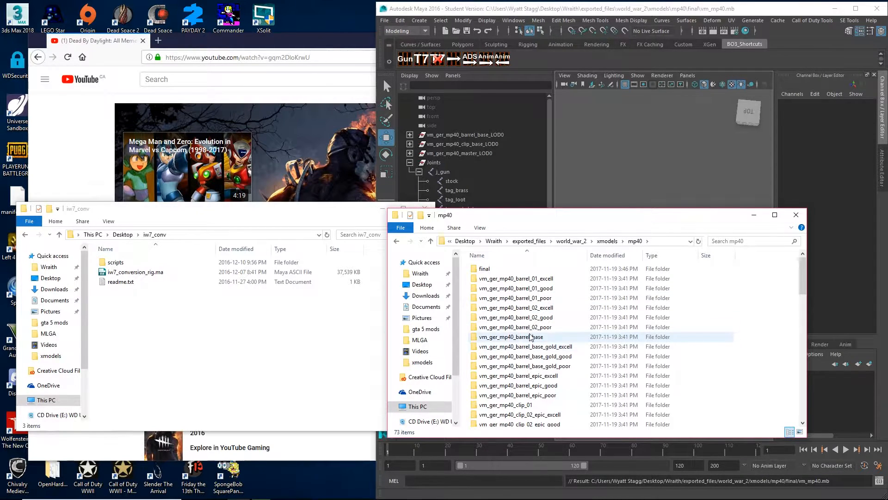
# Step: Copy vm_mp40.mb from the mp40 final folder into the iw7_conv folder and return to Maya
pyautogui.click(490, 269)
pyautogui.doubleClick(488, 271)
pyautogui.moveTo(494, 269); pyautogui.dragTo(305, 340)
pyautogui.click(683, 188)
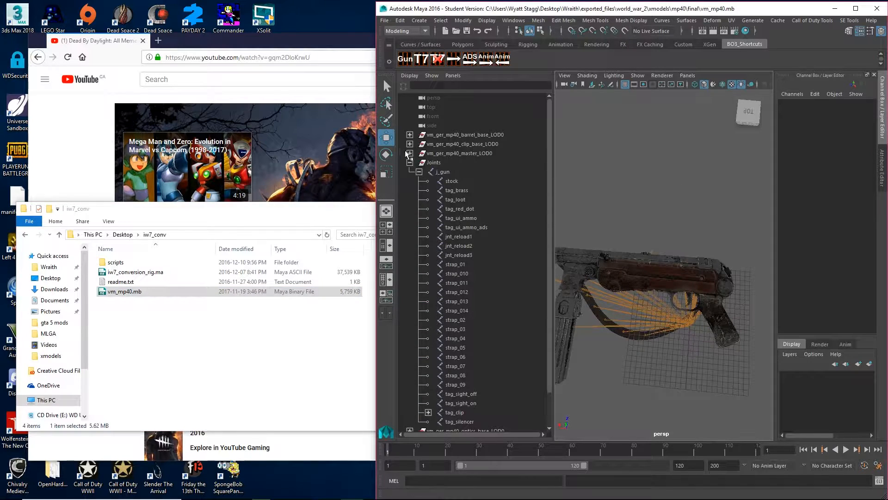
# Step: Open the iw7_conversion_rig.ma scene from the iw7_conv folder, dismissing the read-error notice and the Hypergraph Hierarchy window
pyautogui.click(384, 20)
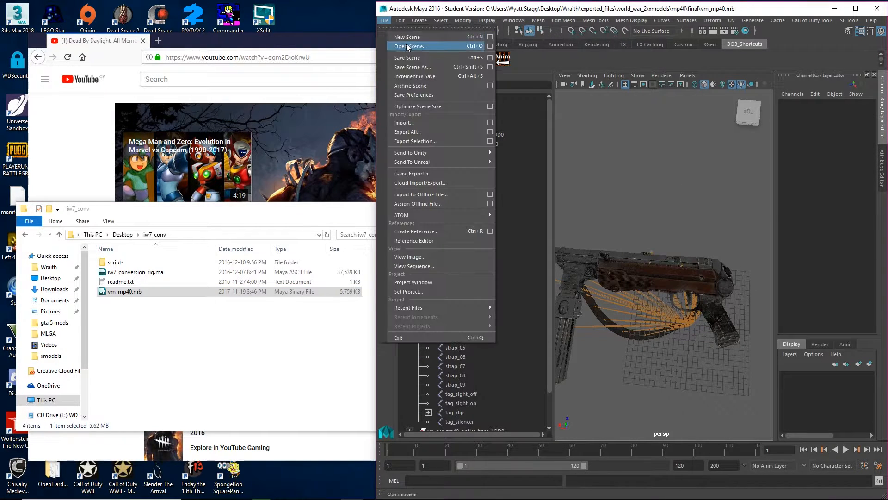
pyautogui.click(407, 47)
pyautogui.click(214, 233)
pyautogui.hotkey('ctrl', 'c')
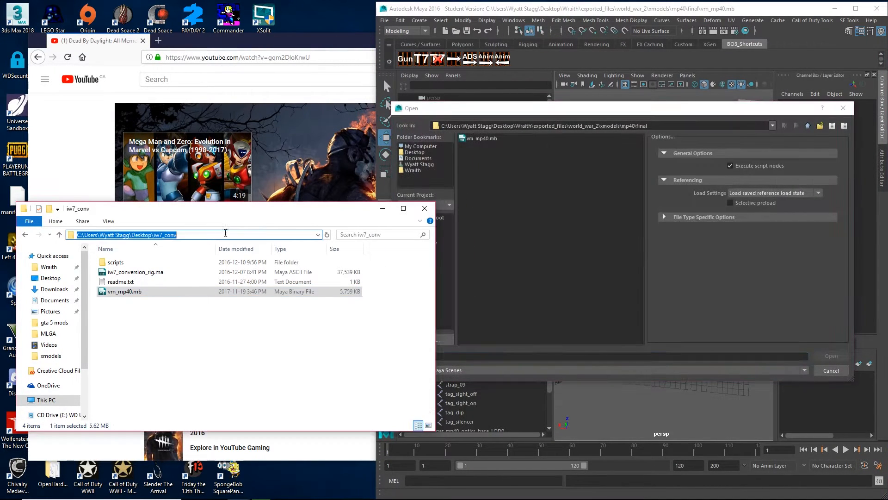
pyautogui.click(547, 126)
pyautogui.hotkey('ctrl', 'a')
pyautogui.hotkey('ctrl', 'v')
pyautogui.press('Return')
pyautogui.doubleClick(488, 147)
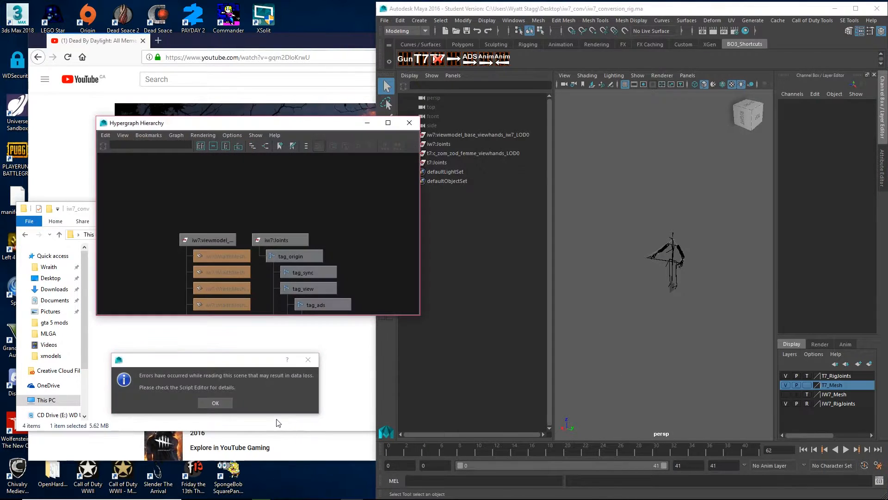
pyautogui.click(218, 403)
pyautogui.click(409, 126)
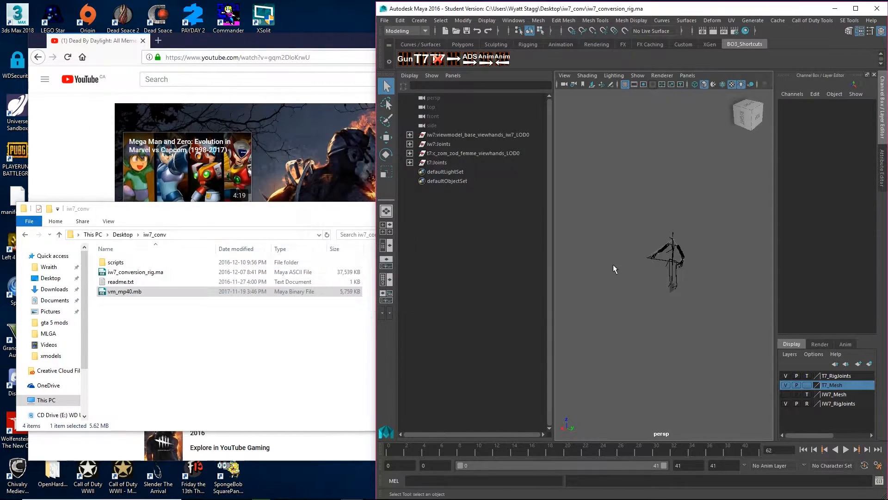
# Step: Import vm_mp40.mb from the iw7_conv folder into the conversion rig scene
pyautogui.keyDown('alt'); pyautogui.moveTo(642, 308); pyautogui.dragTo(635, 281); pyautogui.keyUp('alt')
pyautogui.moveTo(138, 292); pyautogui.dragTo(451, 314)
pyautogui.moveTo(595, 308); pyautogui.dragTo(597, 309)
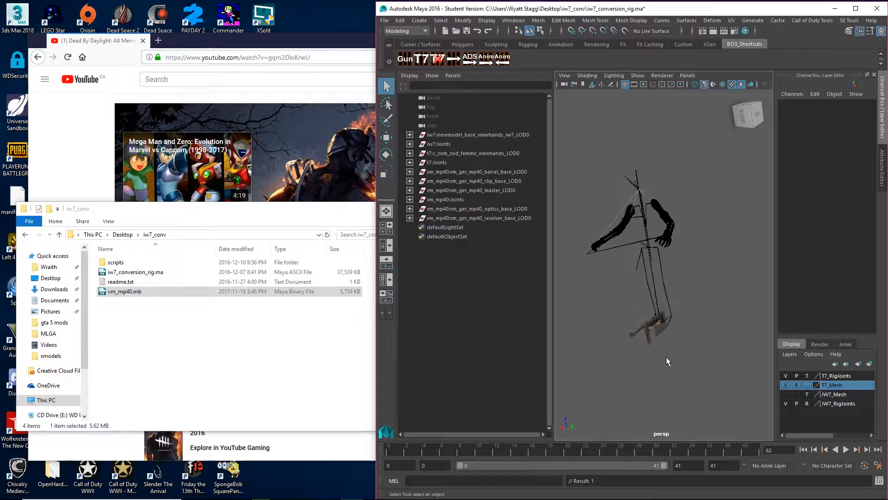
# Step: Delete the vm_mp40 namespace in the Namespace Editor by merging its contents with the root, and close the editor
pyautogui.click(464, 20)
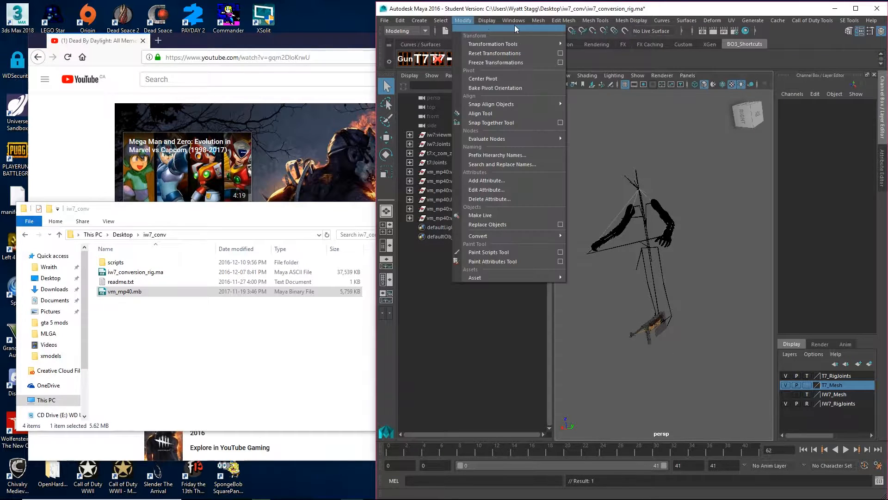
pyautogui.moveTo(514, 21)
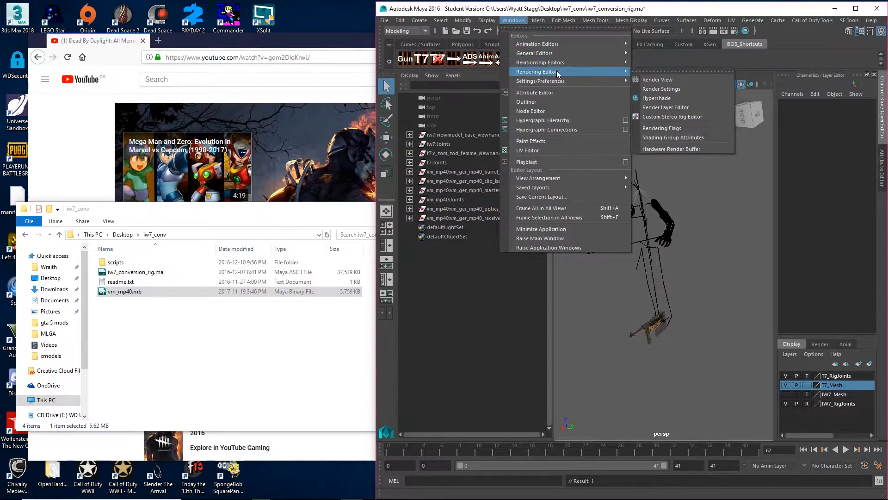
pyautogui.moveTo(580, 53)
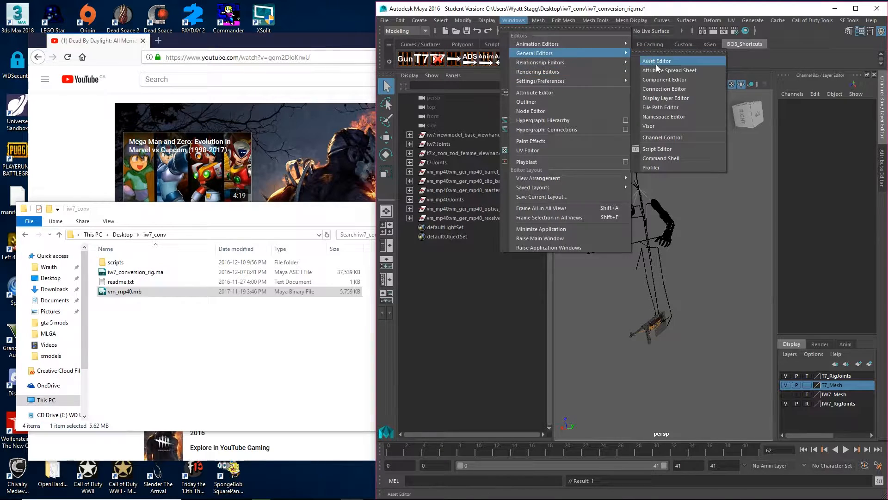
pyautogui.click(666, 117)
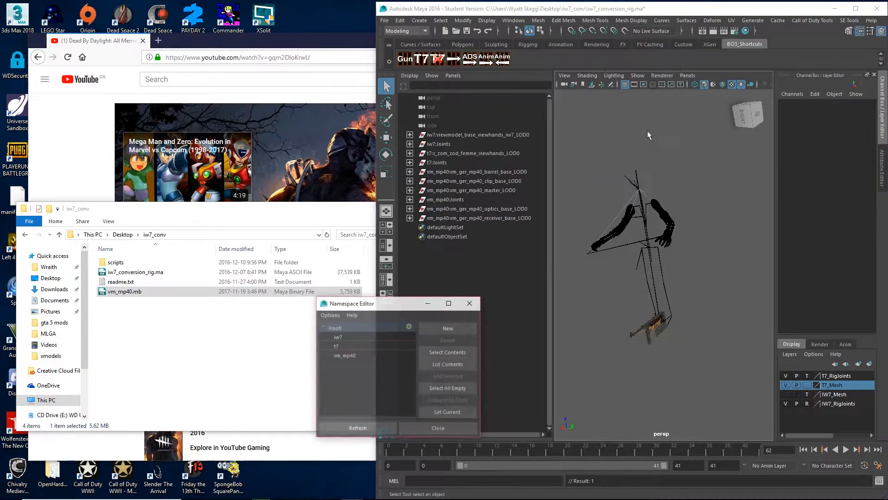
pyautogui.click(338, 356)
pyautogui.click(441, 341)
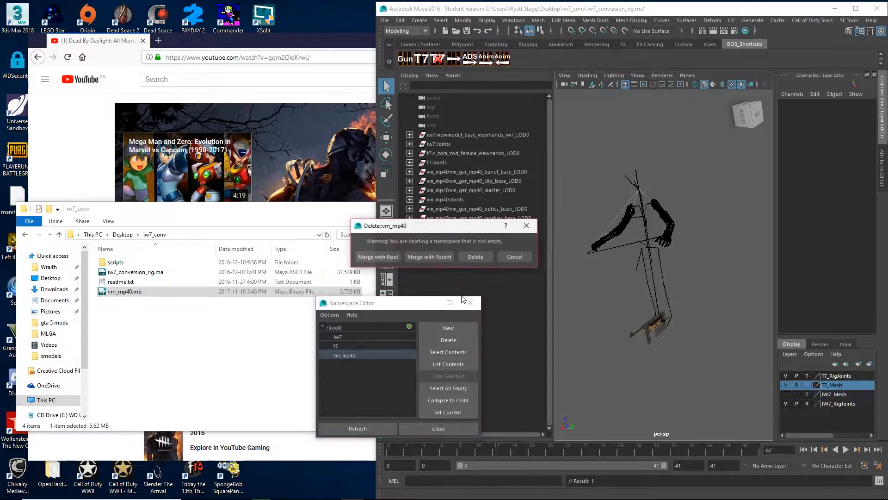
pyautogui.click(392, 256)
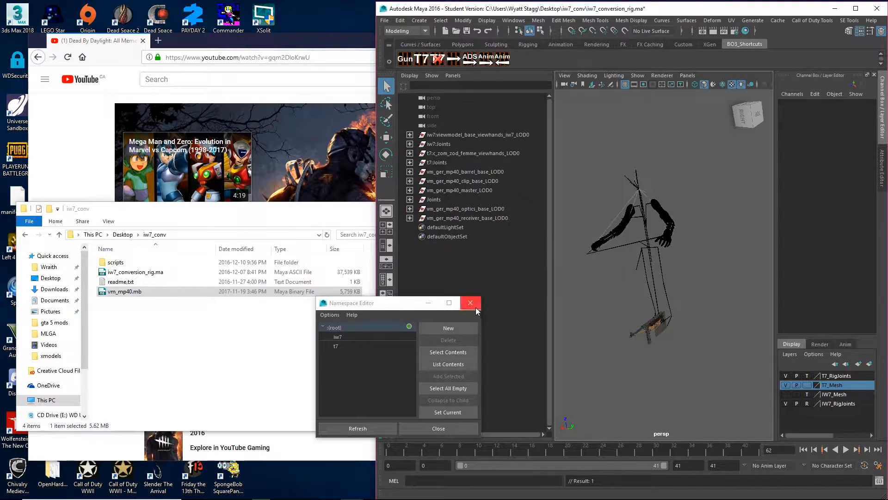
pyautogui.click(471, 303)
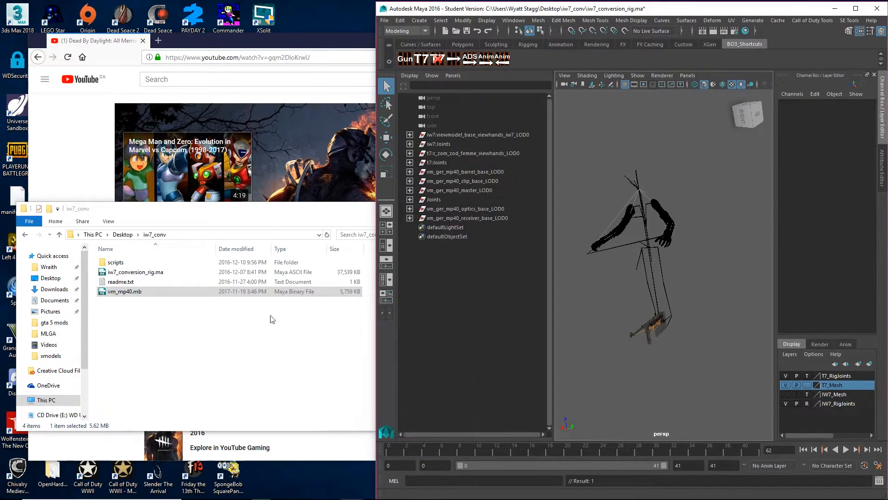
# Step: Run link_iw7.mel from the iw7_conv scripts folder in the scene to link the gun to the rig
pyautogui.click(133, 267)
pyautogui.doubleClick(133, 267)
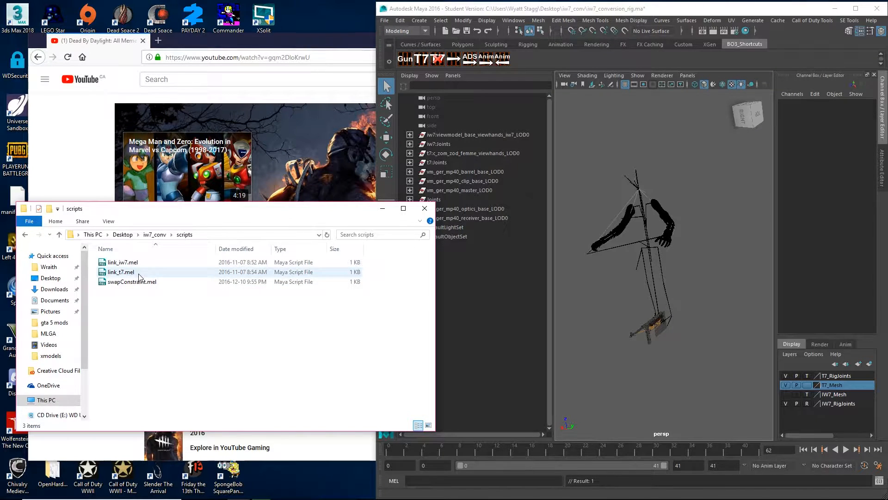
pyautogui.moveTo(124, 262); pyautogui.dragTo(536, 293)
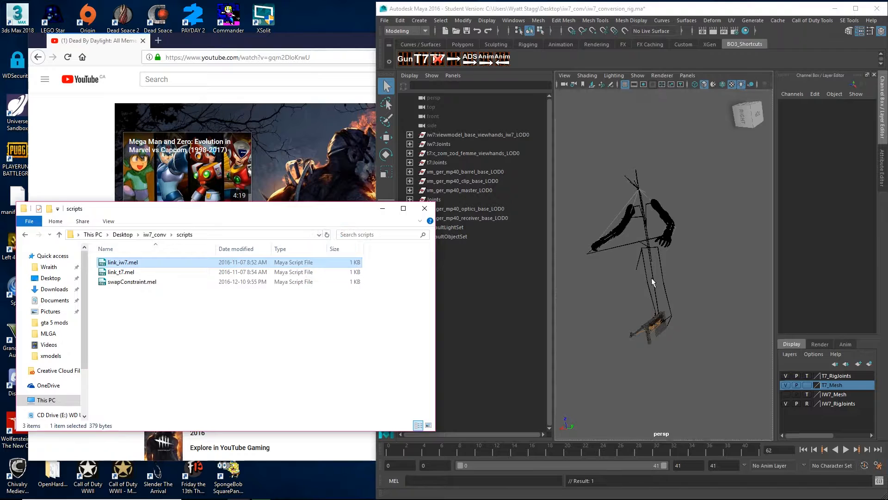
pyautogui.keyDown('alt'); pyautogui.moveTo(643, 375); pyautogui.dragTo(688, 346, button='middle'); pyautogui.keyUp('alt')
pyautogui.keyDown('alt'); pyautogui.moveTo(687, 346); pyautogui.dragTo(673, 357); pyautogui.keyUp('alt')
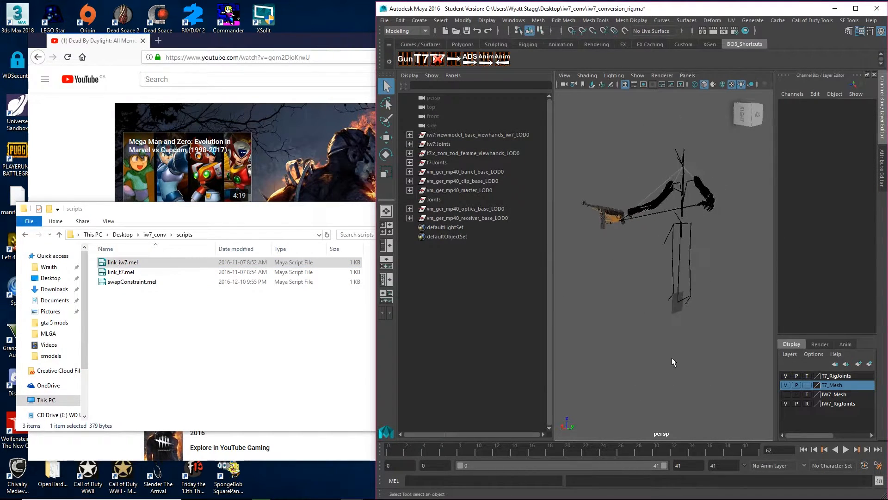
# Step: Try the FirstPerson90 camera in the viewport and switch to the FirstPerson65 camera
pyautogui.click(687, 75)
pyautogui.moveTo(740, 85)
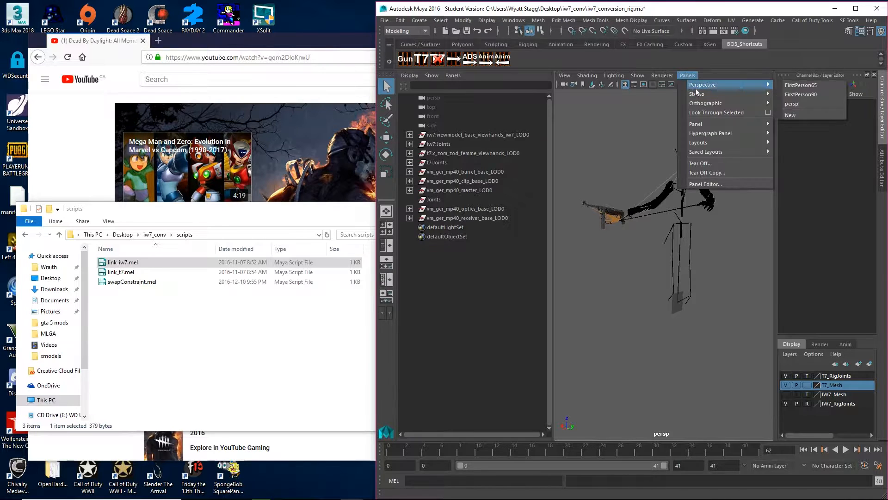
pyautogui.click(801, 95)
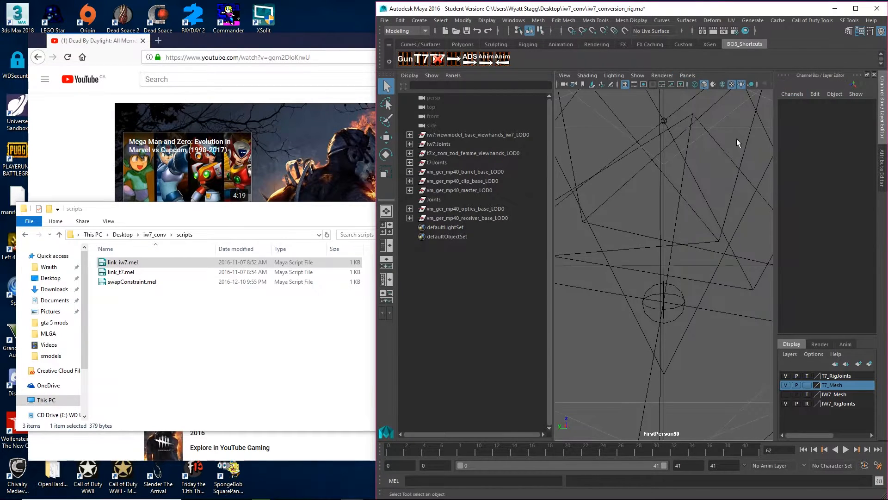
pyautogui.click(687, 75)
pyautogui.moveTo(745, 89)
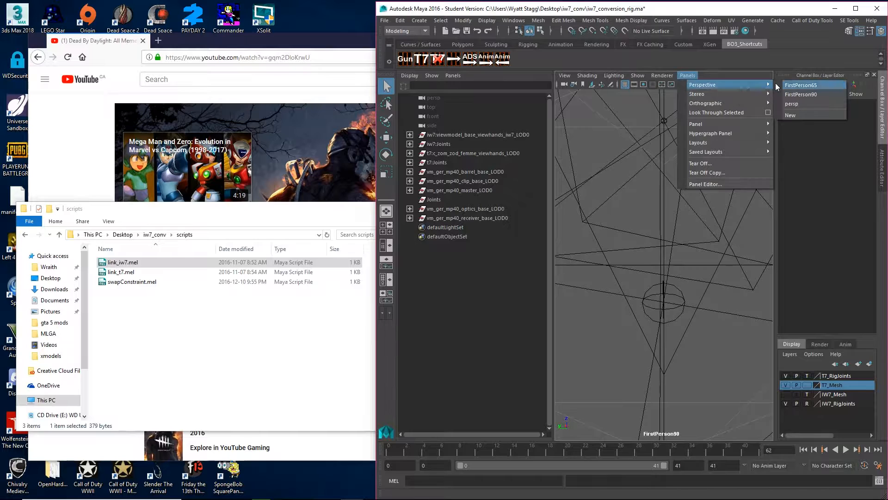
pyautogui.click(801, 85)
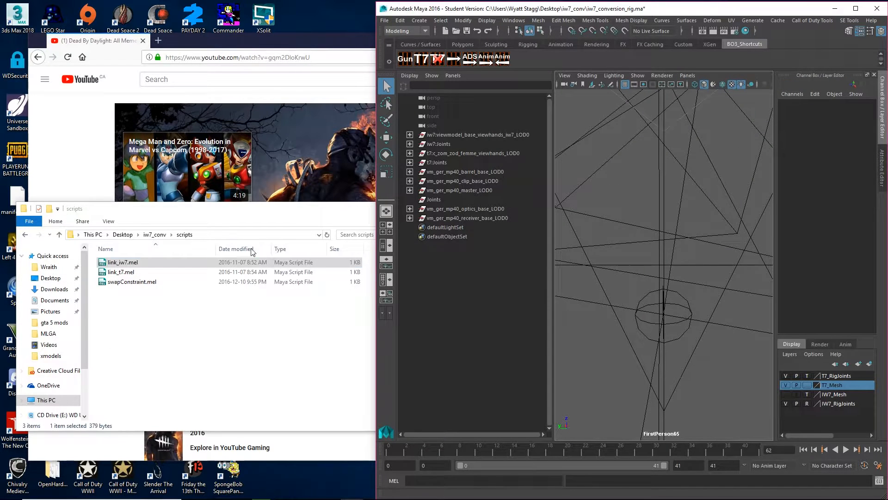
# Step: Open a new File Explorer window and browse to the xanims folder under Wraith, exported_files, world_war_2
pyautogui.rightClick(238, 490)
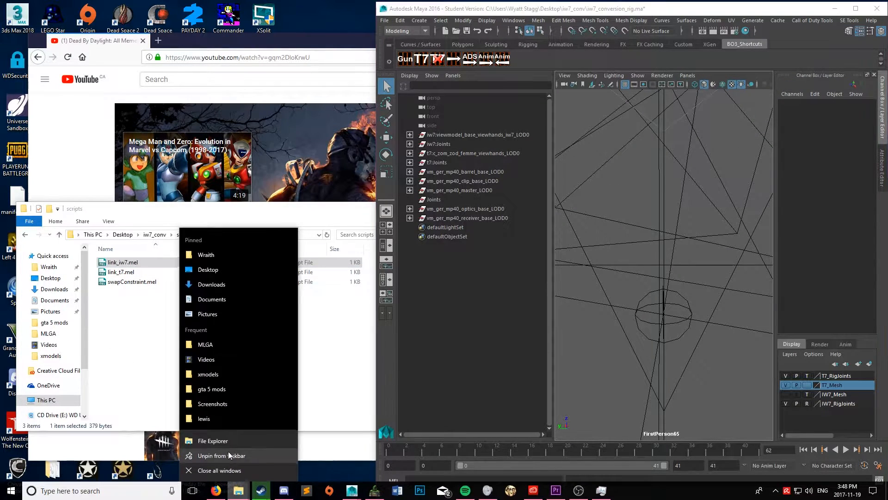
pyautogui.click(213, 441)
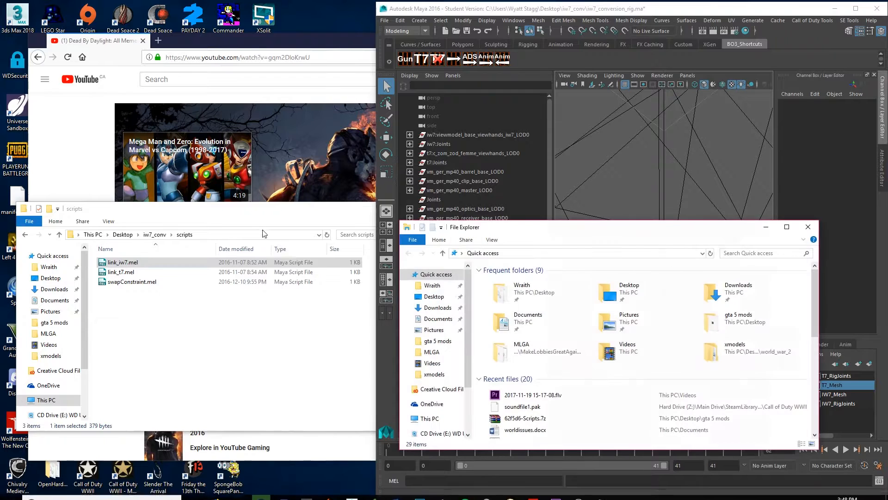
pyautogui.click(435, 285)
pyautogui.doubleClick(517, 290)
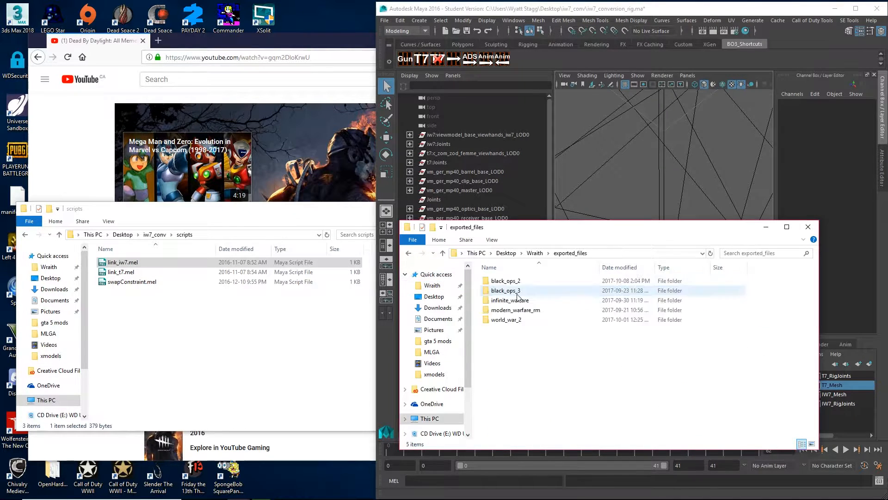
pyautogui.doubleClick(515, 320)
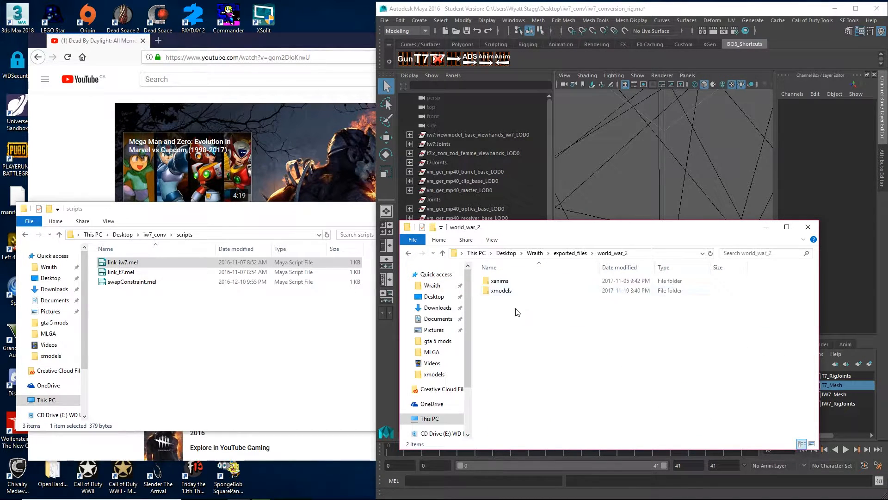
pyautogui.doubleClick(498, 280)
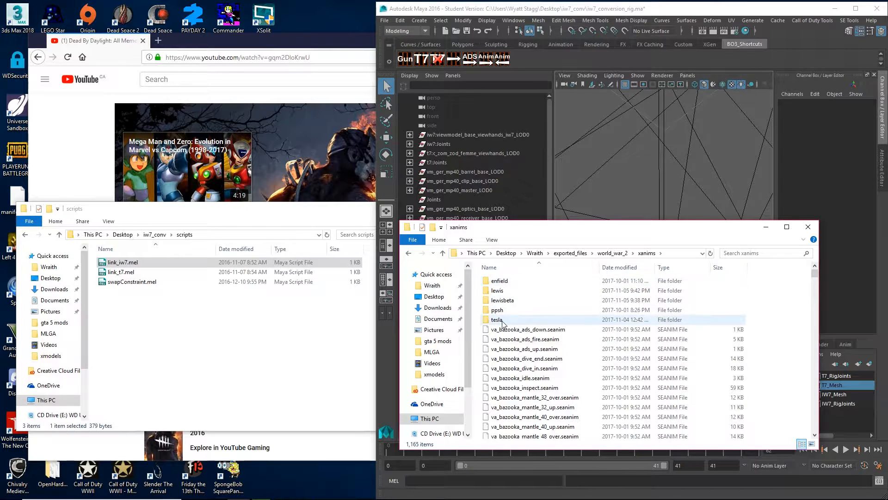
# Step: Select all the MP-40 animation files, from va_mp40_ads_down.seanim through va_mp40_supressor_on.seanim, for pasting elsewhere
pyautogui.scroll(-15, 503, 322)
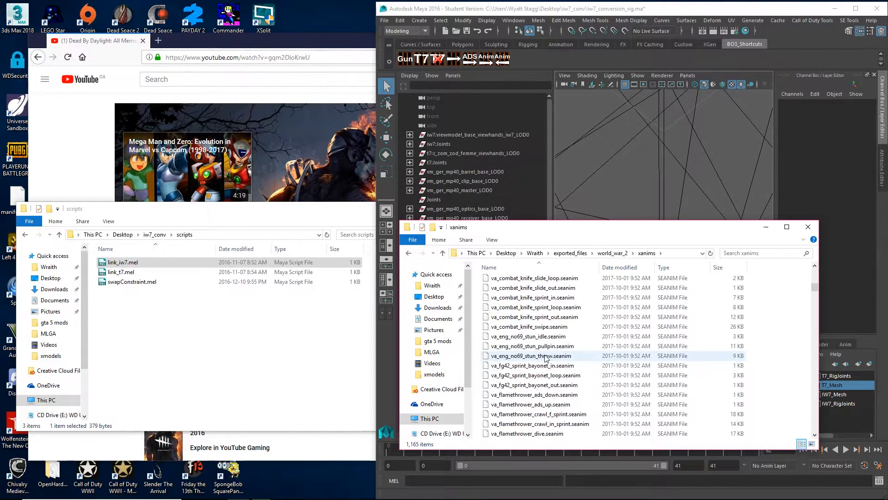
pyautogui.scroll(-10, 575, 357)
pyautogui.scroll(-5, 528, 355)
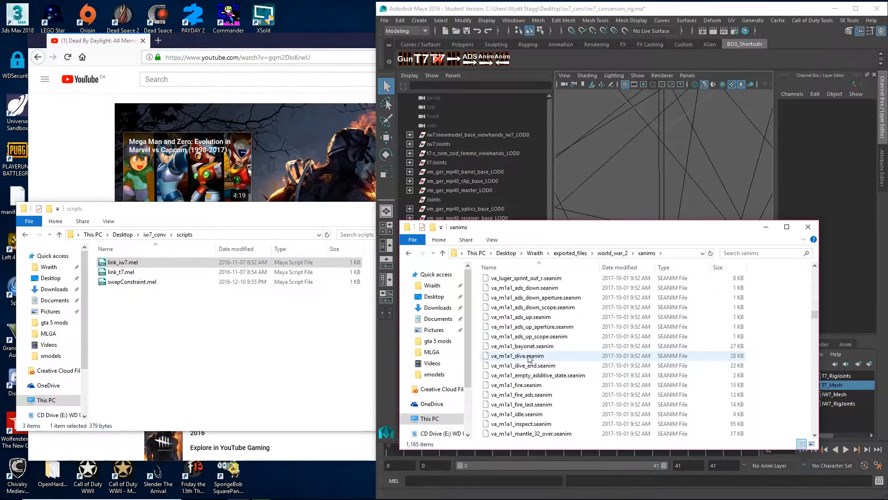
pyautogui.scroll(-10, 529, 357)
pyautogui.scroll(-12, 528, 358)
pyautogui.scroll(-15, 529, 357)
pyautogui.scroll(-6, 530, 359)
pyautogui.scroll(-4, 530, 358)
pyautogui.scroll(-5, 529, 359)
pyautogui.scroll(-8, 530, 359)
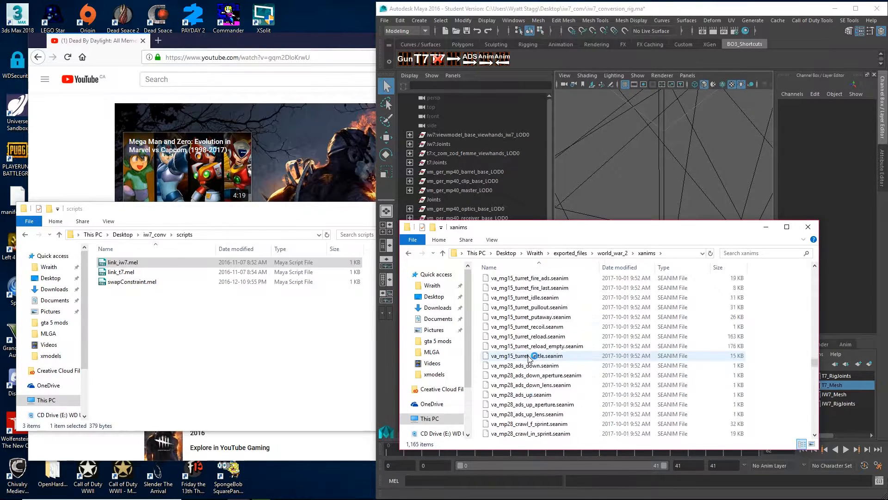
pyautogui.scroll(-6, 530, 358)
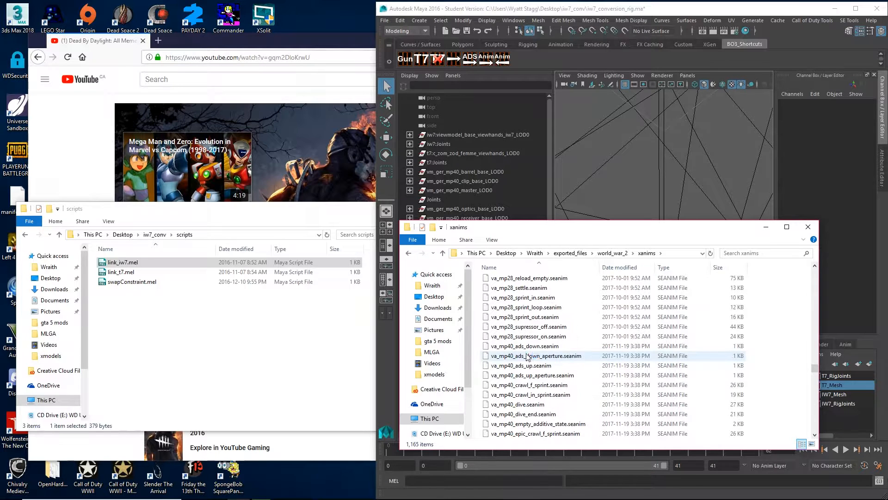
pyautogui.click(546, 346)
pyautogui.scroll(-7, 601, 366)
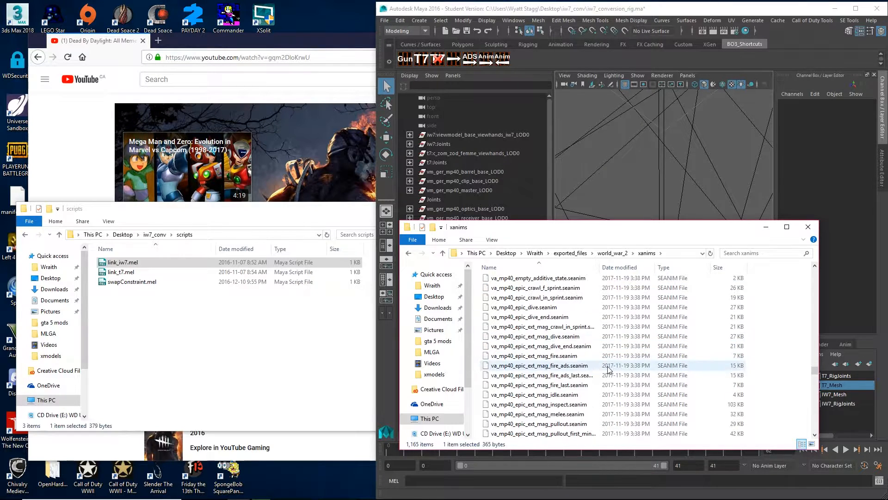
pyautogui.scroll(-10, 606, 369)
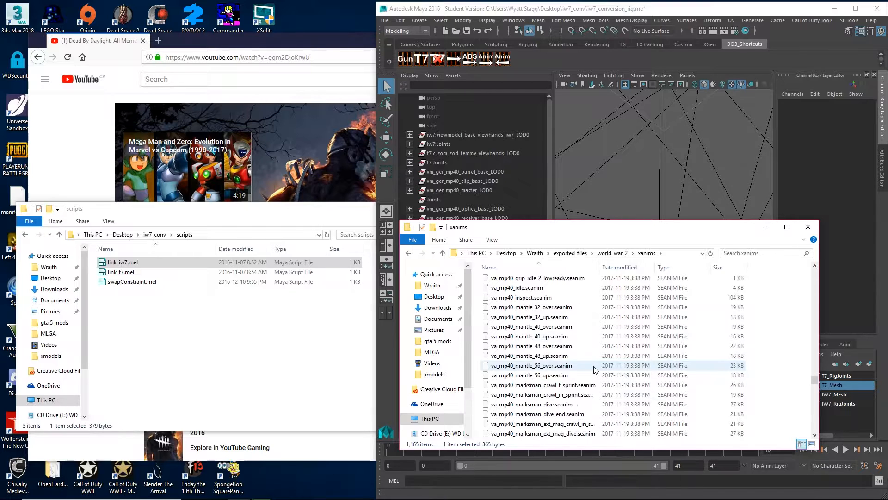
pyautogui.scroll(-8, 592, 368)
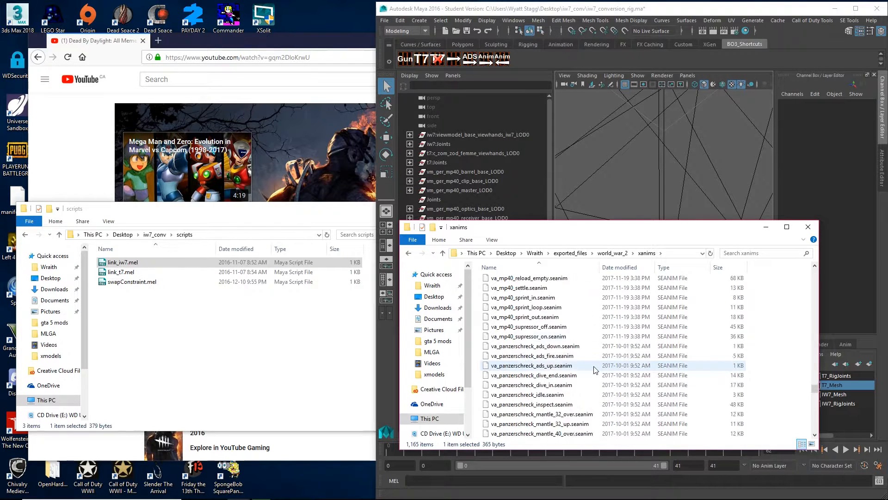
pyautogui.keyDown('shift'); pyautogui.click(558, 365); pyautogui.keyUp('shift')
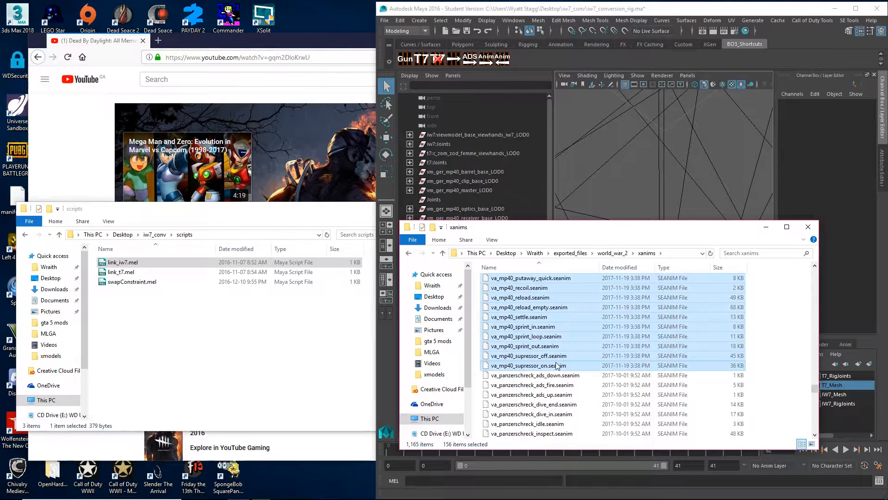
# Step: Create a folder named mp40 inside xanims and paste the MP-40 animation files into it
pyautogui.rightClick(777, 354)
pyautogui.moveTo(812, 466)
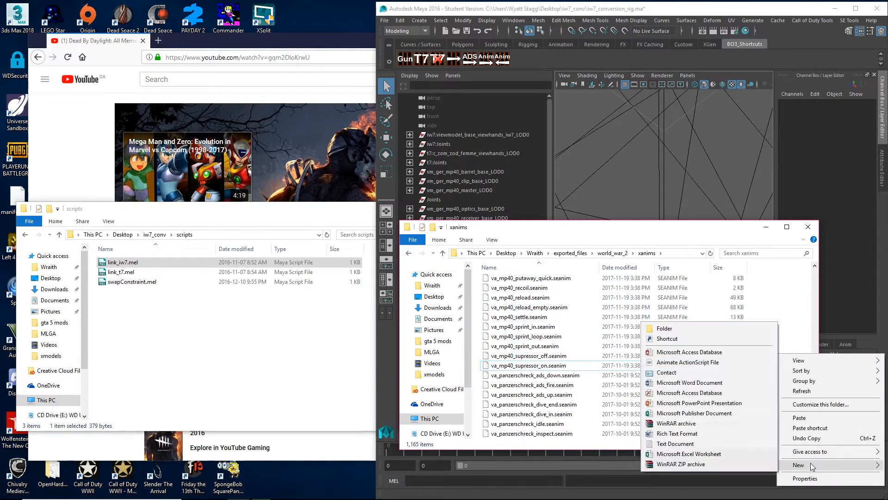
pyautogui.click(673, 328)
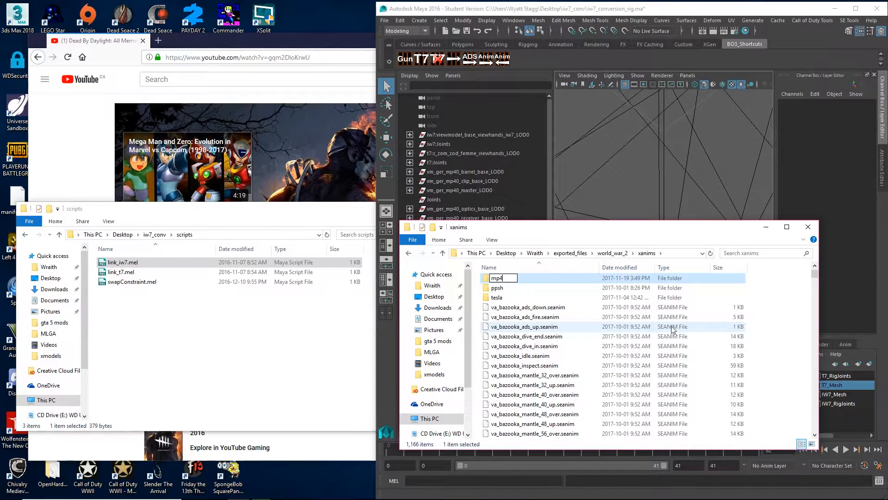
pyautogui.press('Return')
pyautogui.press('Return')
pyautogui.hotkey('ctrl', 'v')
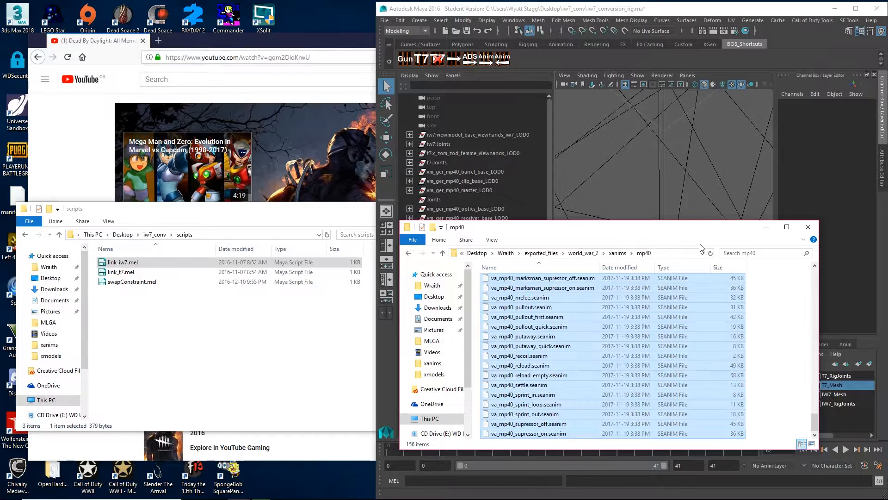
# Step: Maximize the mp40 folder window and delete va_mp40_ads_up_aperture.seanim and va_mp40_ads_down_aperture.seanim
pyautogui.scroll(20, 703, 388)
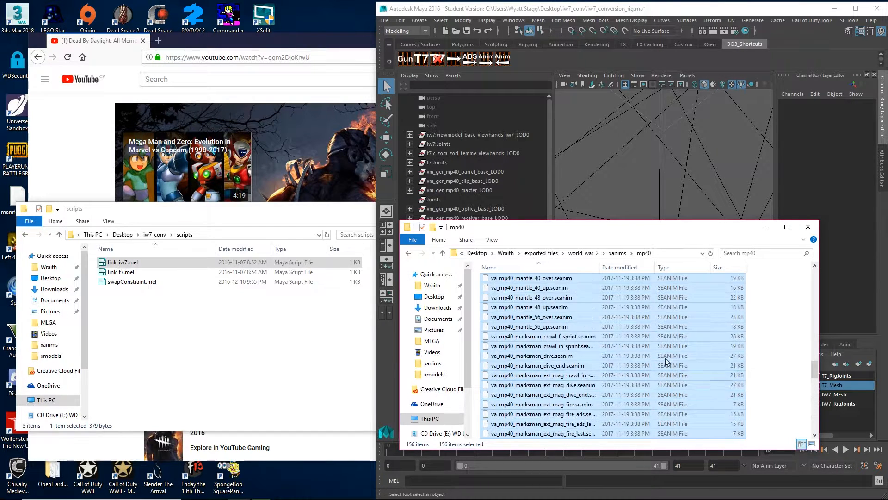
pyautogui.scroll(13, 669, 357)
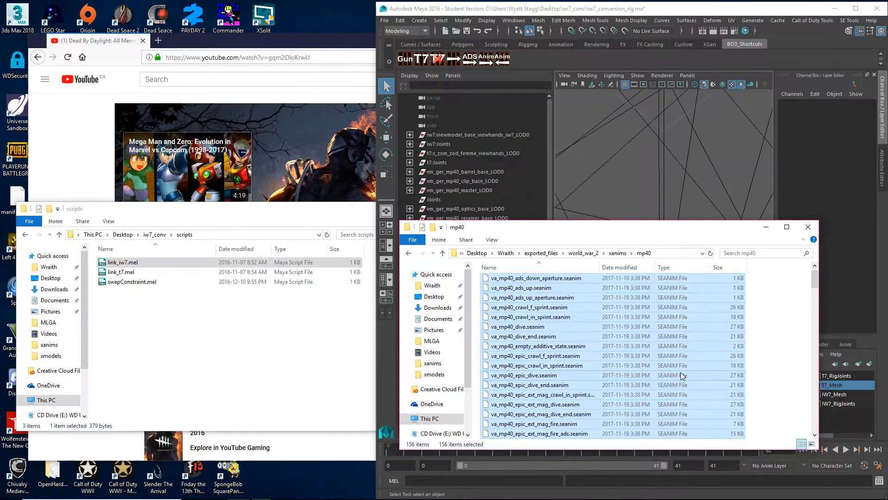
pyautogui.click(787, 227)
pyautogui.click(134, 174)
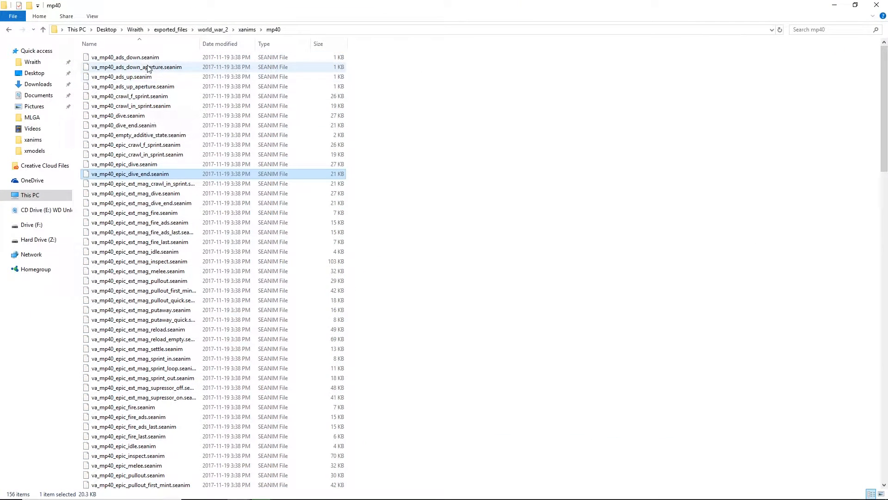
pyautogui.click(151, 87)
pyautogui.press('Delete')
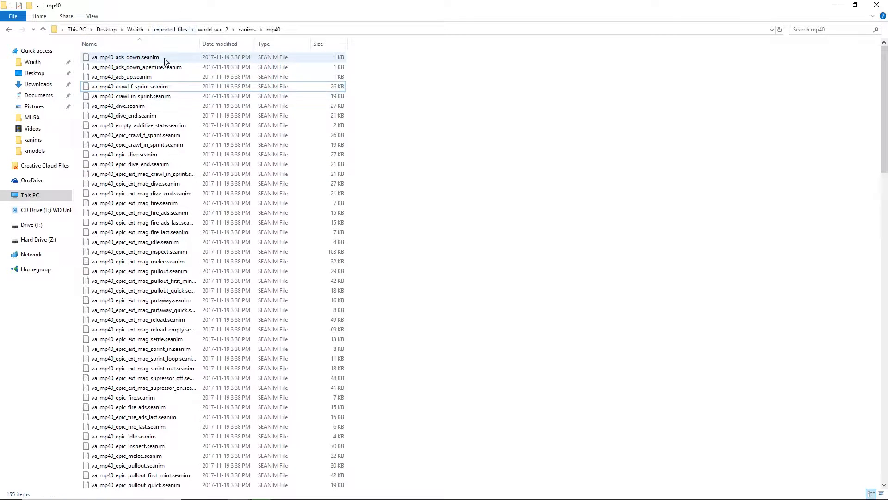
pyautogui.click(160, 67)
pyautogui.press('Delete')
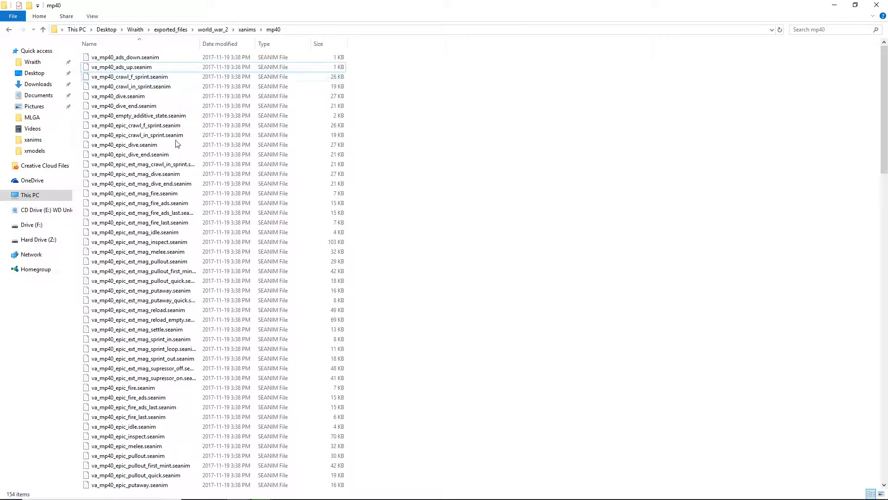
# Step: Delete all va_mp40_epic animation files, from va_mp40_epic_crawl_f_sprint through va_mp40_epic_supressor_on
pyautogui.click(139, 125)
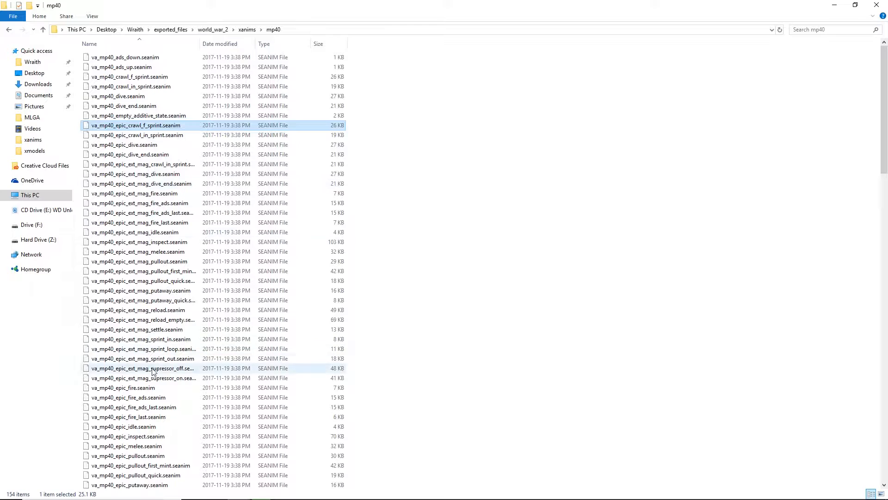
pyautogui.scroll(-1, 140, 411)
pyautogui.scroll(-5, 141, 412)
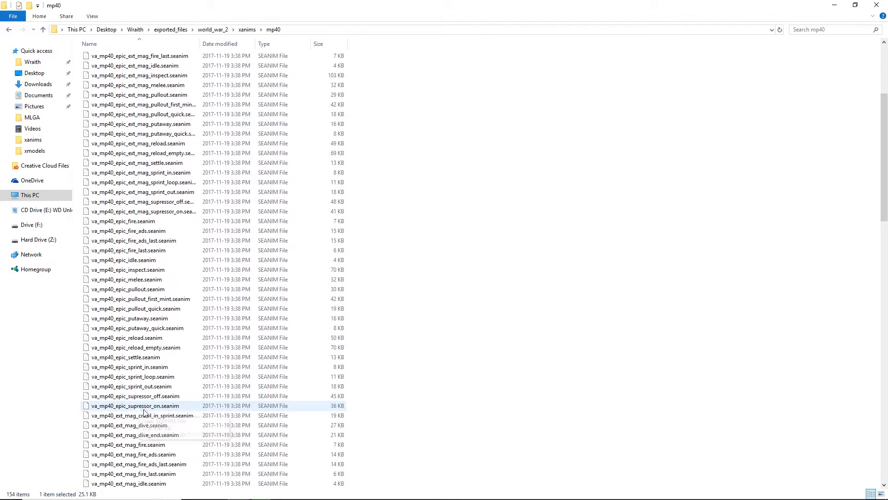
pyautogui.keyDown('shift'); pyautogui.click(123, 406); pyautogui.keyUp('shift')
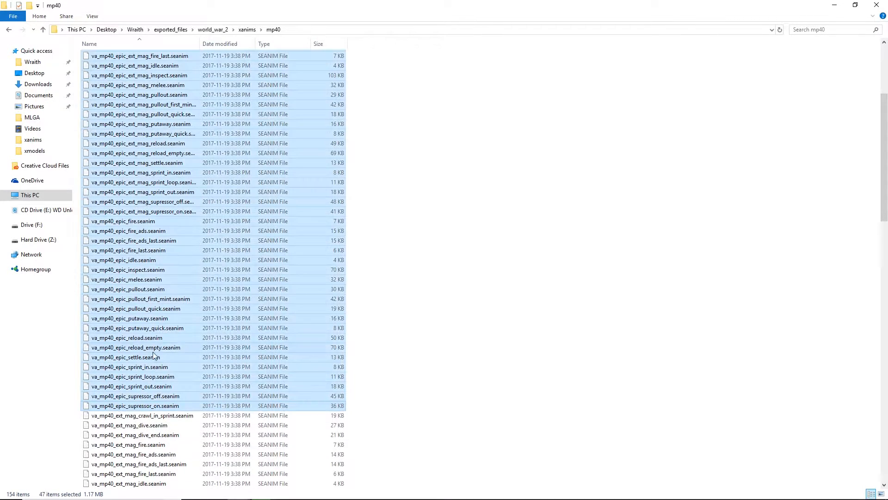
pyautogui.press('Delete')
# Step: Delete all va_mp40_ext_mag animation files, from va_mp40_ext_mag_crawl_in_sprint through va_mp40_ext_mag_supressor_on
pyautogui.scroll(10, 203, 259)
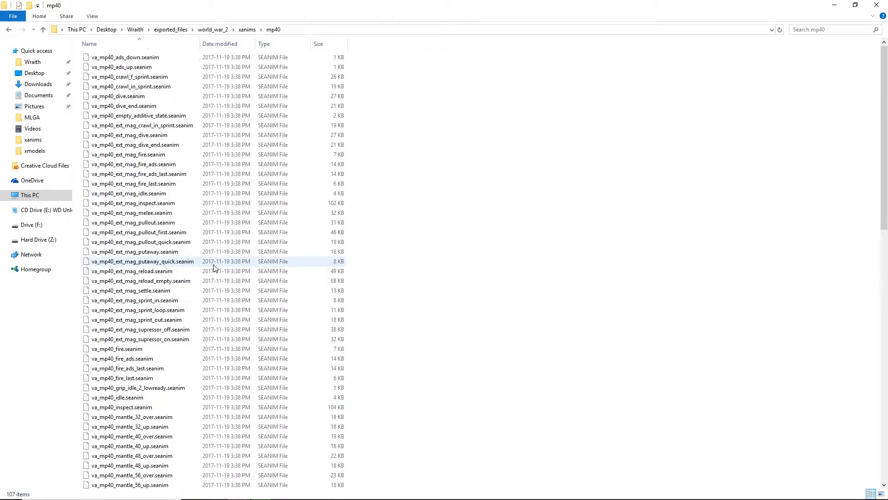
pyautogui.click(134, 128)
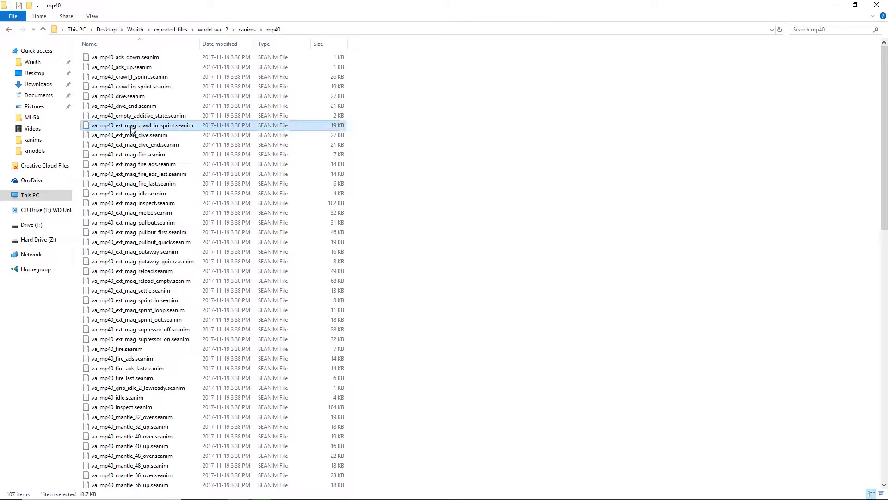
pyautogui.keyDown('shift'); pyautogui.click(142, 341); pyautogui.keyUp('shift')
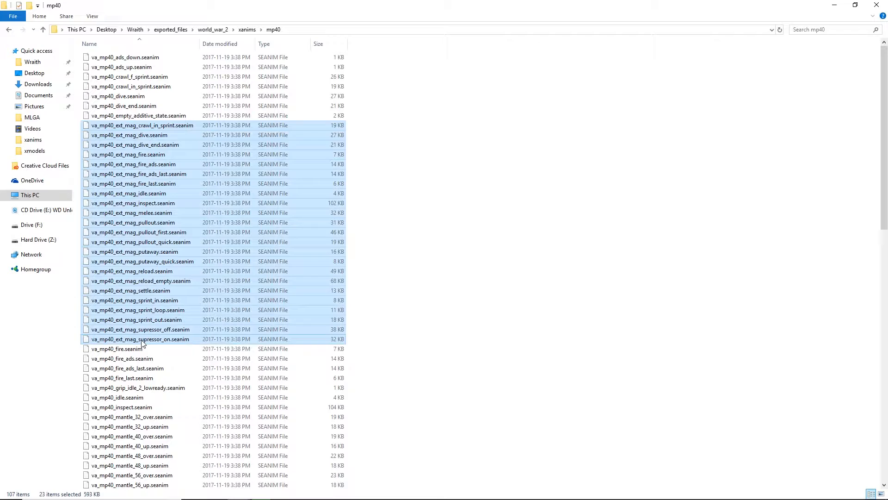
pyautogui.press('Delete')
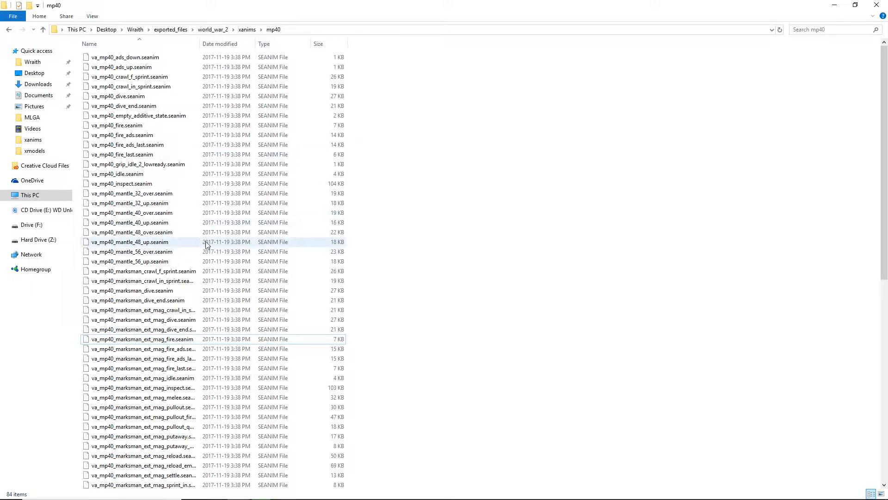
# Step: Delete all va_mp40_marksman animation files, plus va_mp40_supressor_off.seanim and va_mp40_supressor_on.seanim
pyautogui.click(161, 165)
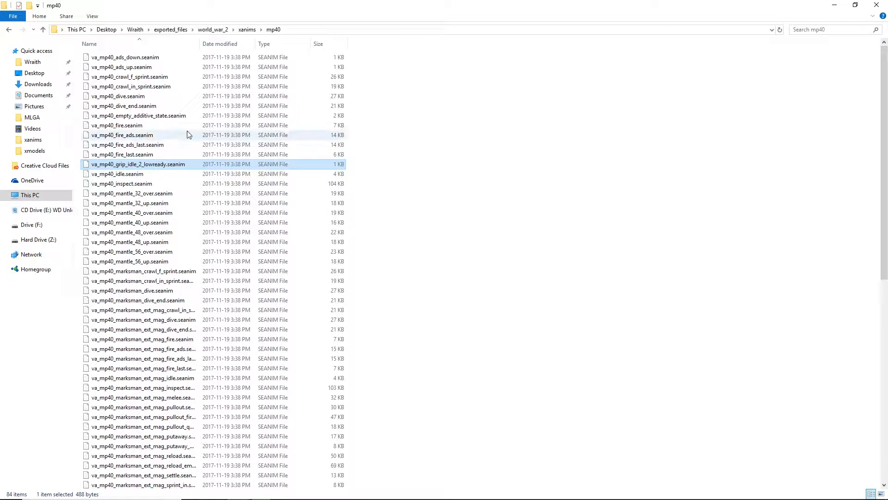
pyautogui.scroll(-4, 207, 272)
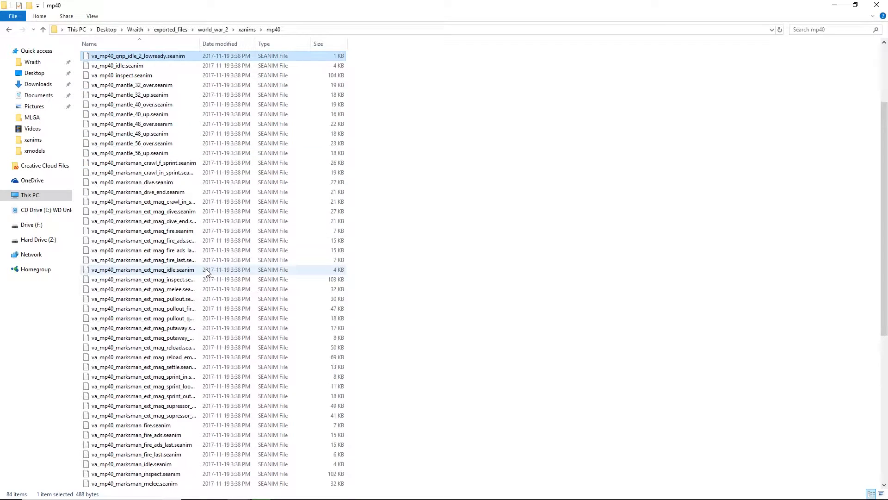
pyautogui.click(143, 163)
pyautogui.scroll(-6, 137, 431)
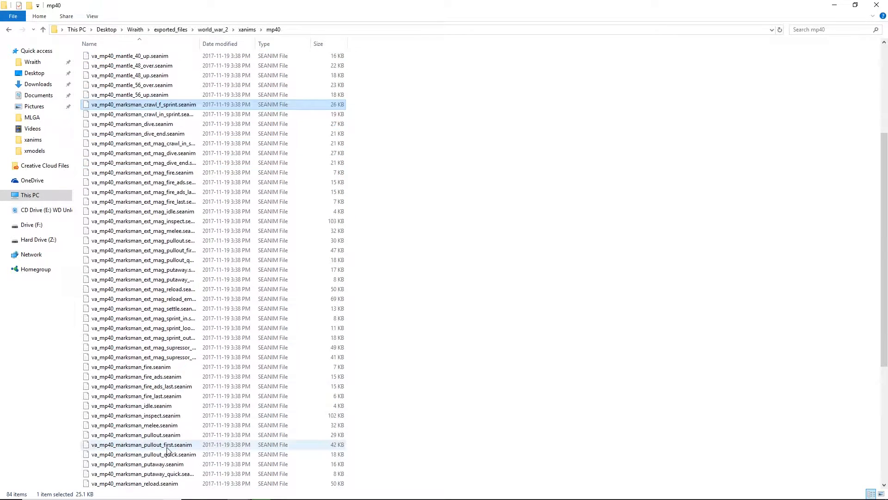
pyautogui.keyDown('shift'); pyautogui.click(139, 435); pyautogui.keyUp('shift')
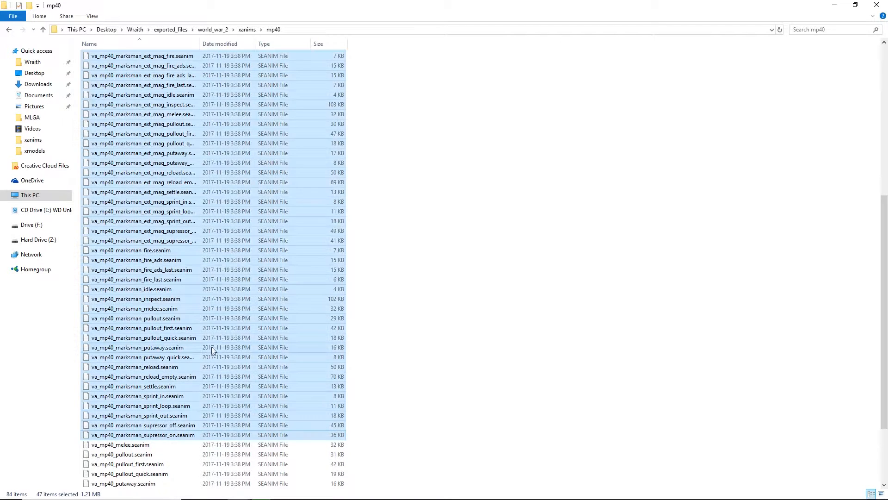
pyautogui.press('Delete')
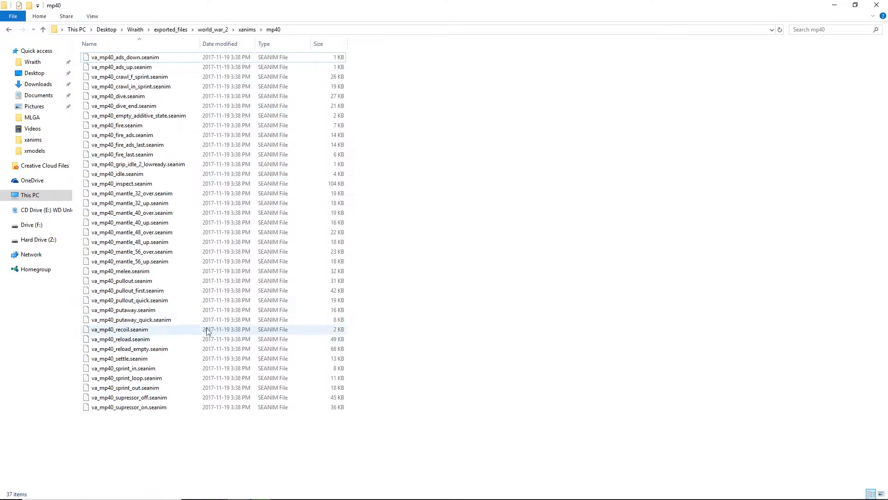
pyautogui.moveTo(143, 418); pyautogui.dragTo(142, 400)
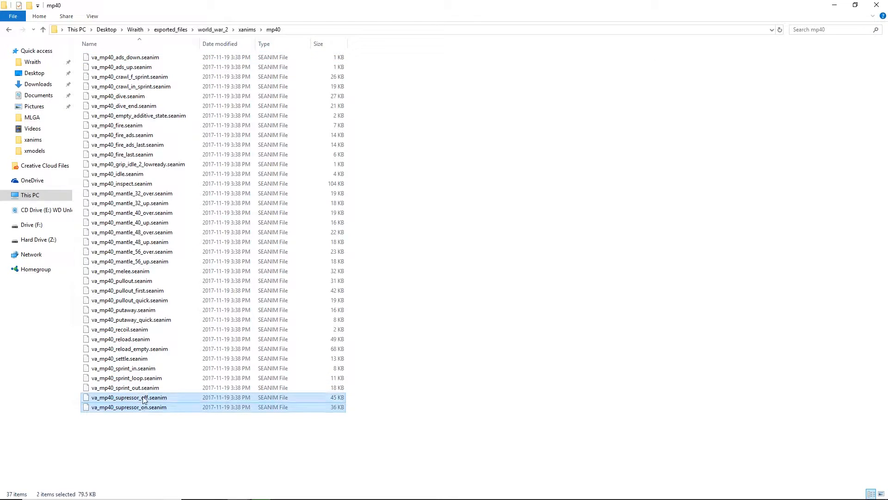
pyautogui.press('Delete')
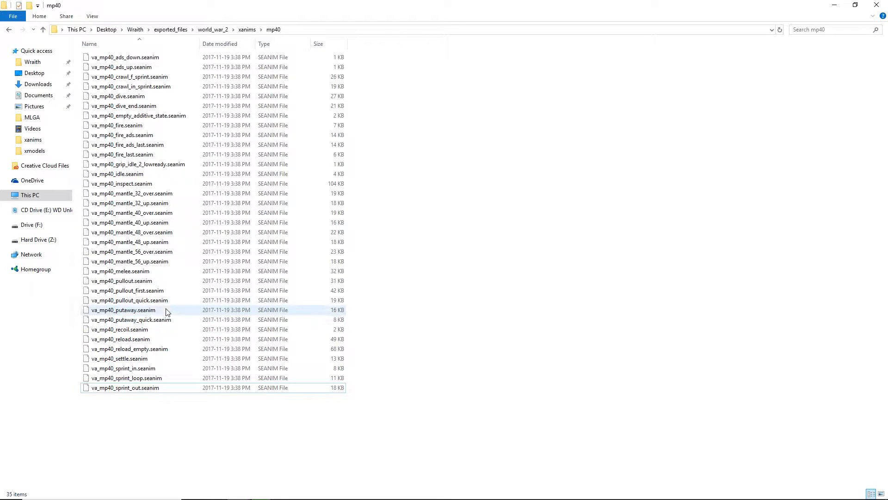
# Step: Restore the mp40 folder window and import va_mp40_melee.seanim from it onto the rig in Maya
pyautogui.click(156, 272)
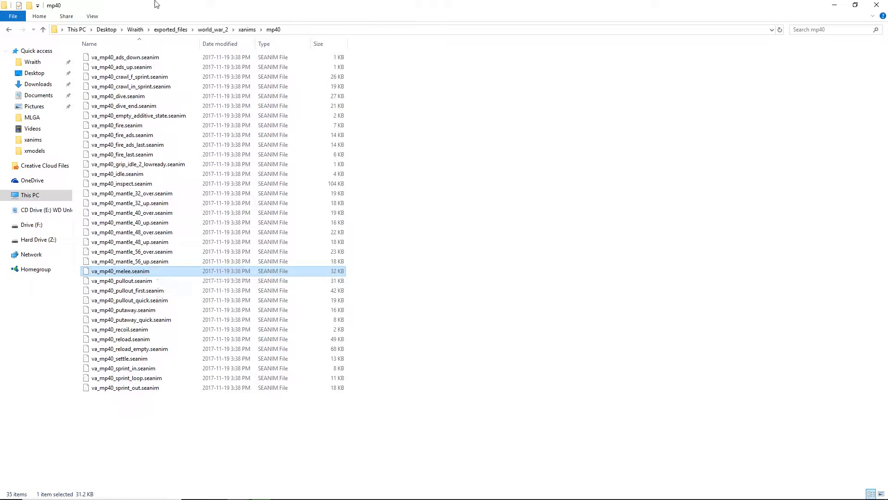
pyautogui.moveTo(190, 8); pyautogui.dragTo(293, 217)
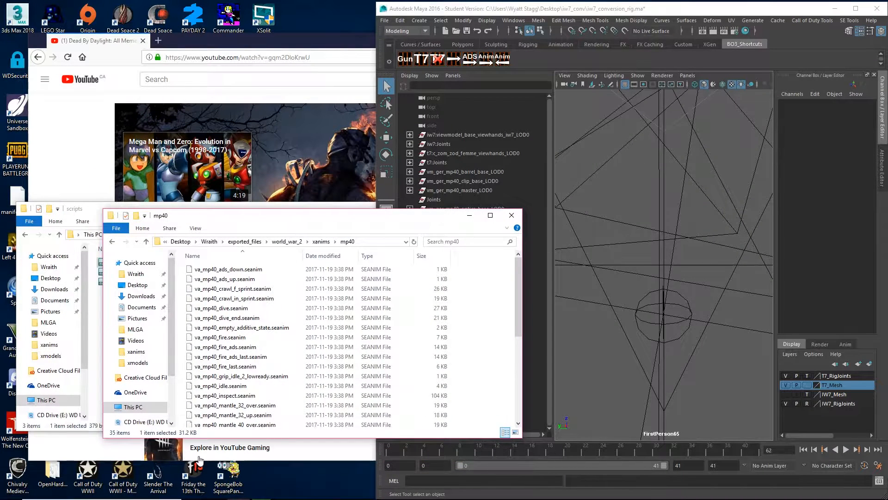
pyautogui.scroll(-6, 247, 376)
pyautogui.moveTo(224, 304); pyautogui.dragTo(632, 288)
pyautogui.scroll(-10, 676, 238)
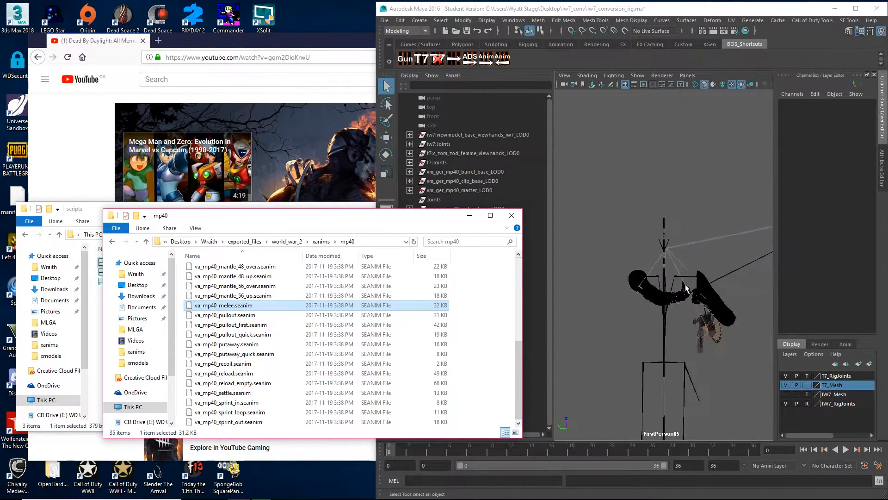
pyautogui.keyDown('alt'); pyautogui.moveTo(680, 290); pyautogui.dragTo(715, 319); pyautogui.keyUp('alt')
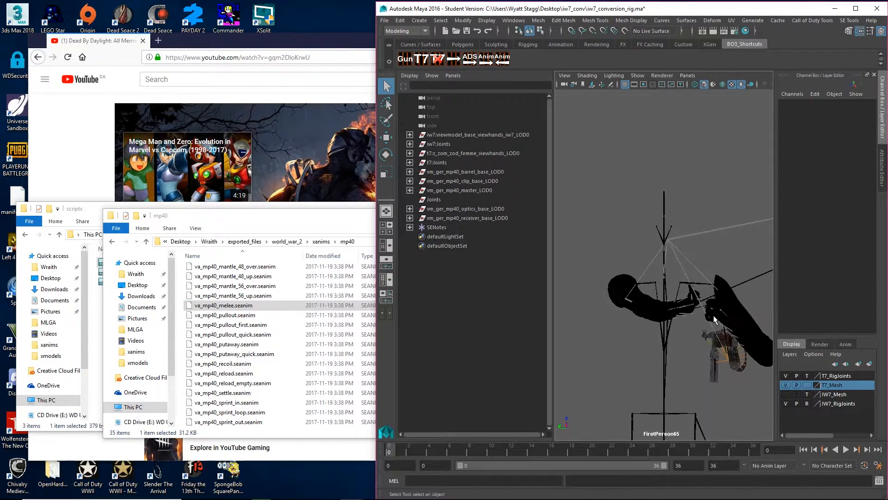
# Step: Switch the viewport to the persp camera and view the rig and MP-40 from the side
pyautogui.click(689, 75)
pyautogui.moveTo(740, 84)
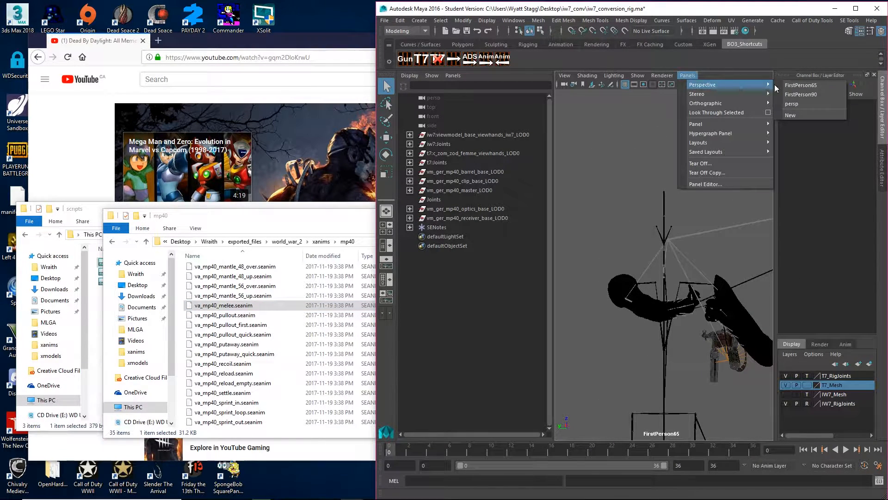
pyautogui.click(792, 104)
pyautogui.keyDown('alt'); pyautogui.moveTo(689, 203); pyautogui.dragTo(519, 214); pyautogui.keyUp('alt')
# Step: Expand the t7:Joints and iw7:Joints hierarchies down to tag_torso and examine the tag_weapon joint
pyautogui.click(410, 163)
pyautogui.click(419, 172)
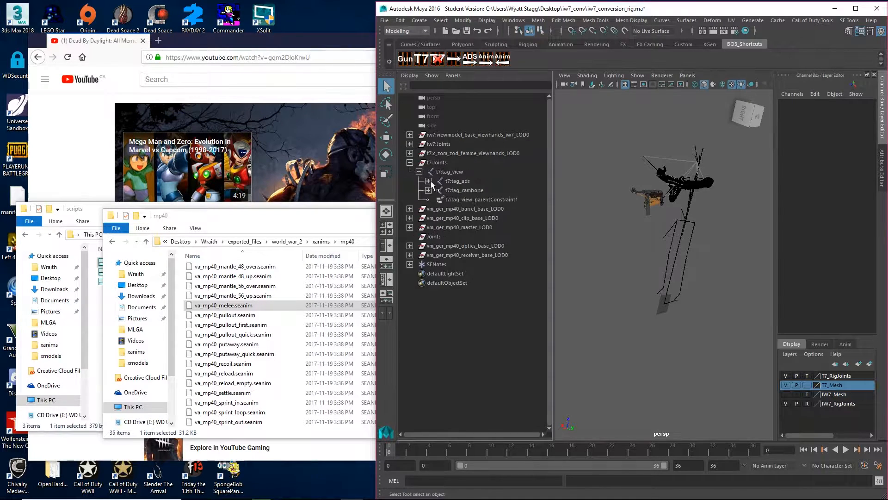
pyautogui.click(429, 180)
pyautogui.click(437, 190)
pyautogui.click(428, 301)
pyautogui.click(437, 311)
pyautogui.click(410, 144)
pyautogui.click(419, 154)
pyautogui.click(428, 171)
pyautogui.click(437, 181)
pyautogui.click(446, 190)
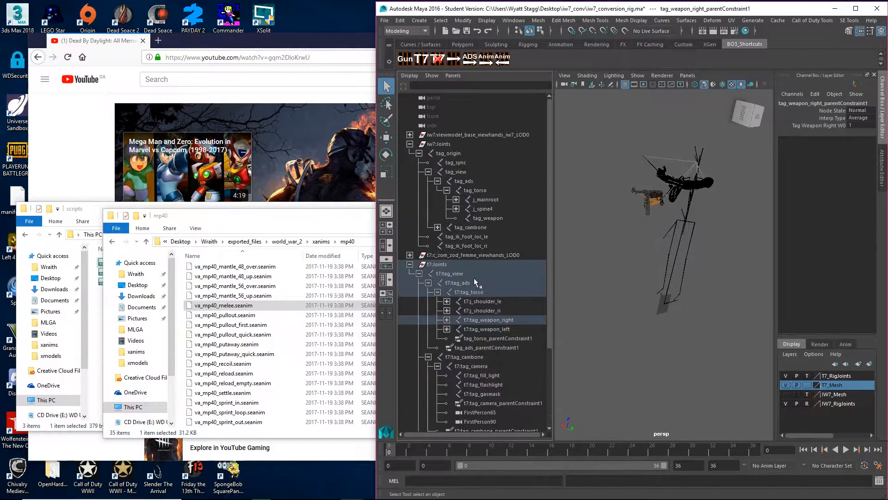
pyautogui.click(487, 217)
pyautogui.scroll(-4, 485, 231)
pyautogui.click(447, 218)
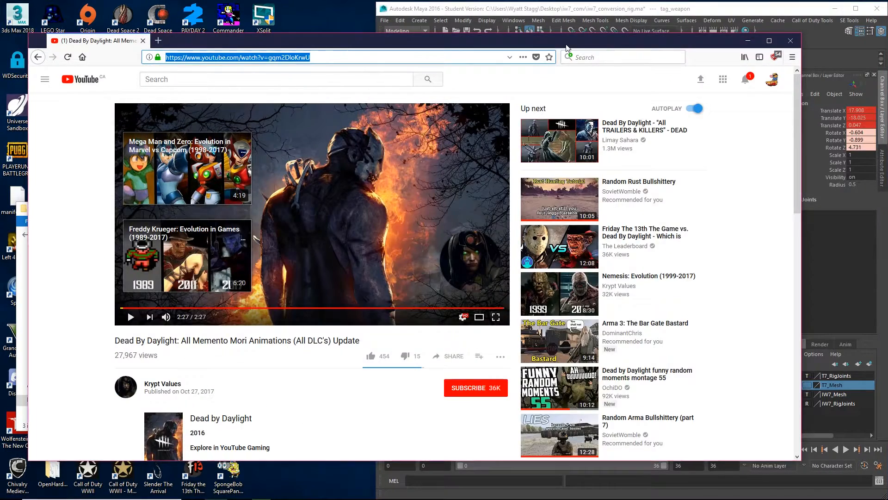
# Step: Switch to the browser, search for the iw7 to t7 conversion rig and open the Modme IW7 -> T7 Conversion Rig topic
pyautogui.press('Return')
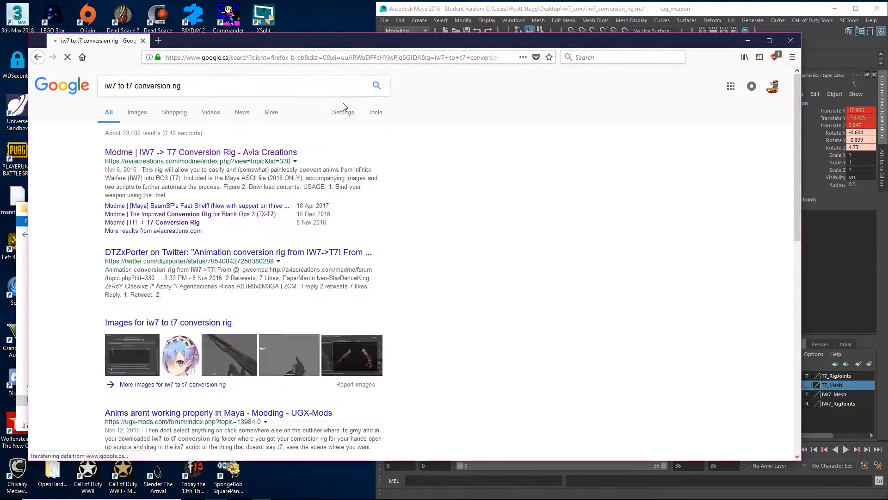
pyautogui.click(199, 152)
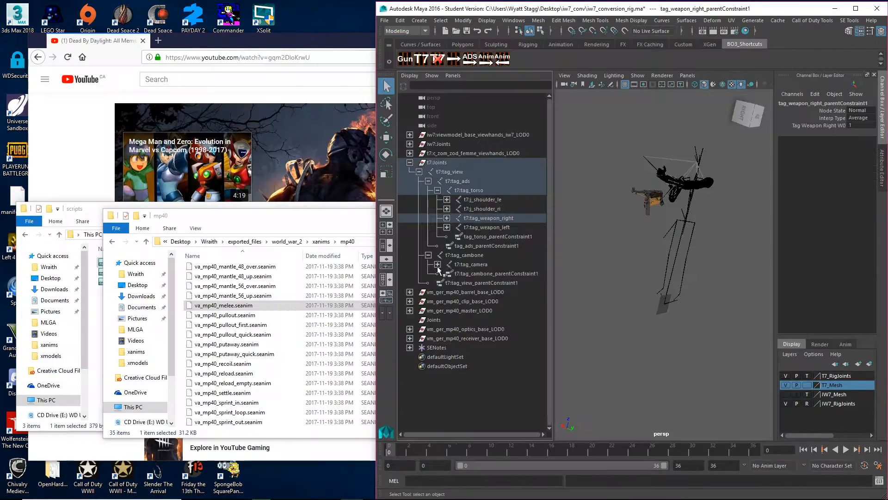
# Step: In Maya, examine the t7:tag_camera children and the tag_weapon joint under tag_torso in iw7:Joints
pyautogui.click(438, 265)
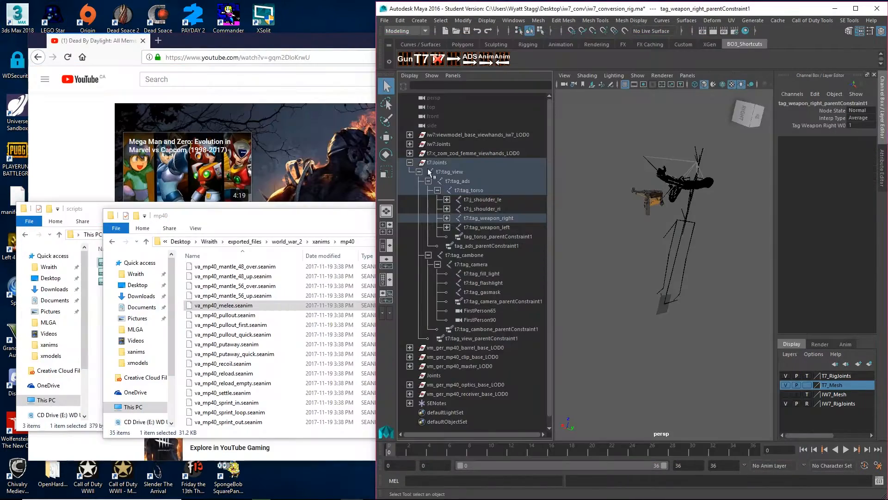
pyautogui.click(410, 144)
pyautogui.click(428, 172)
pyautogui.click(438, 181)
pyautogui.click(447, 190)
pyautogui.click(486, 217)
pyautogui.scroll(-4, 482, 315)
pyautogui.click(447, 218)
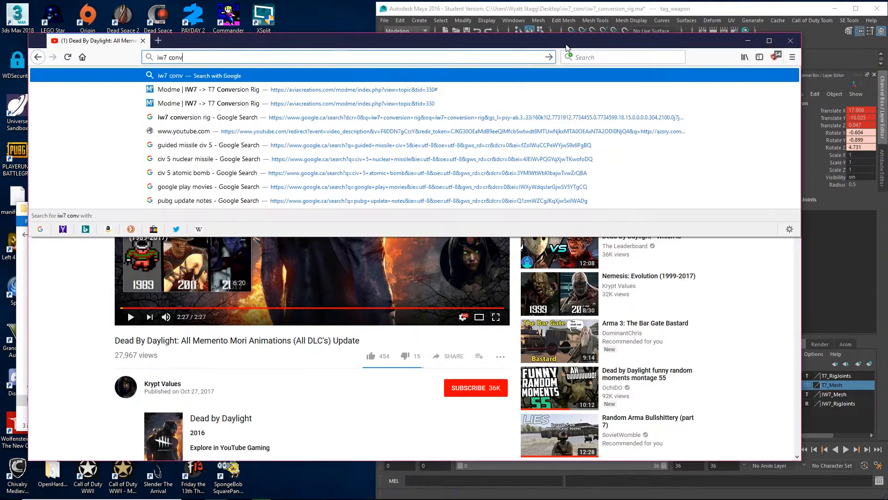
# Step: Look up "iw7 to t7 conversion rig" on Google and read through the Modme topic on the rig
pyautogui.press('Return')
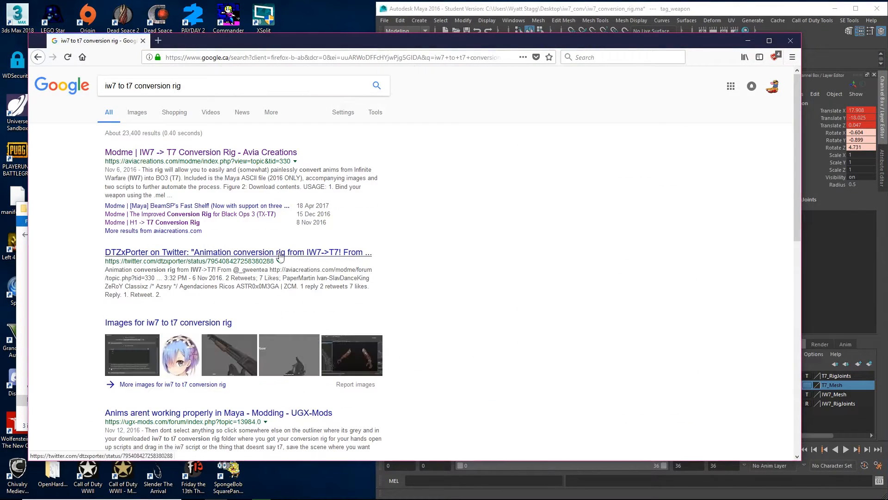
pyautogui.click(259, 153)
pyautogui.scroll(-15, 390, 315)
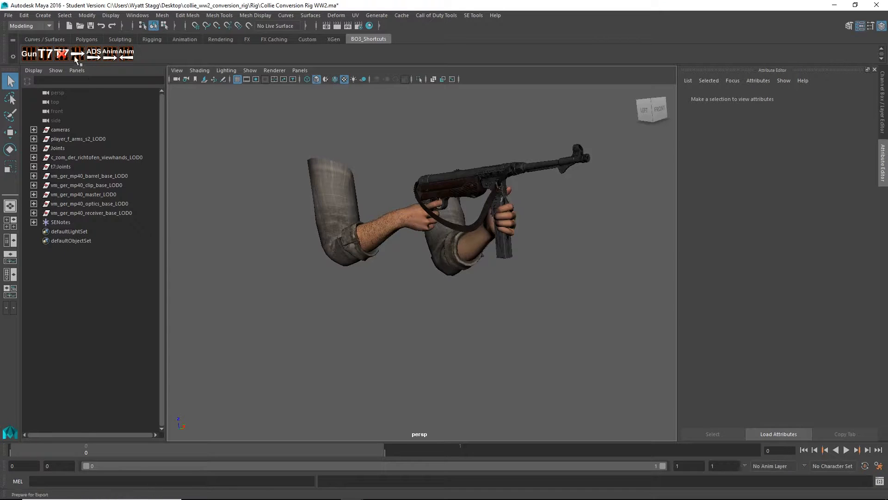
# Step: Reopen Collie Conversion Rig WW2.ma from the Rig folder of collie_ww2_conversion_rig, discarding the current scene's changes
pyautogui.click(75, 56)
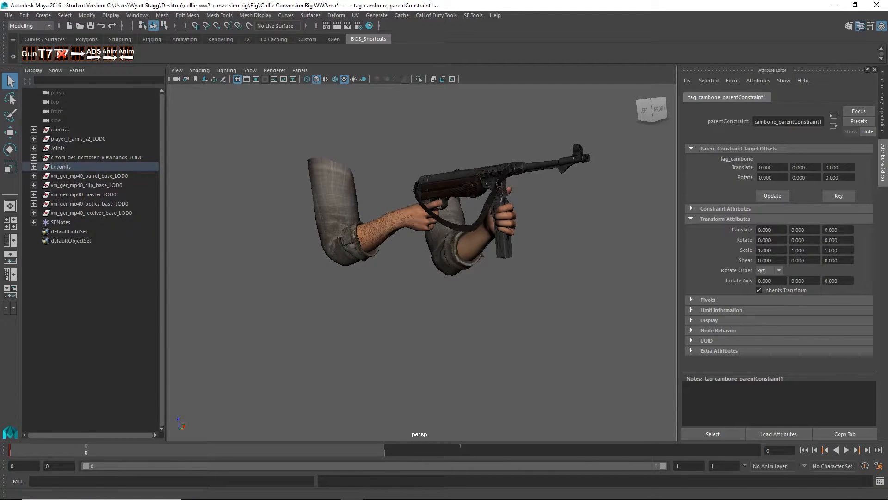
pyautogui.click(7, 15)
pyautogui.click(46, 36)
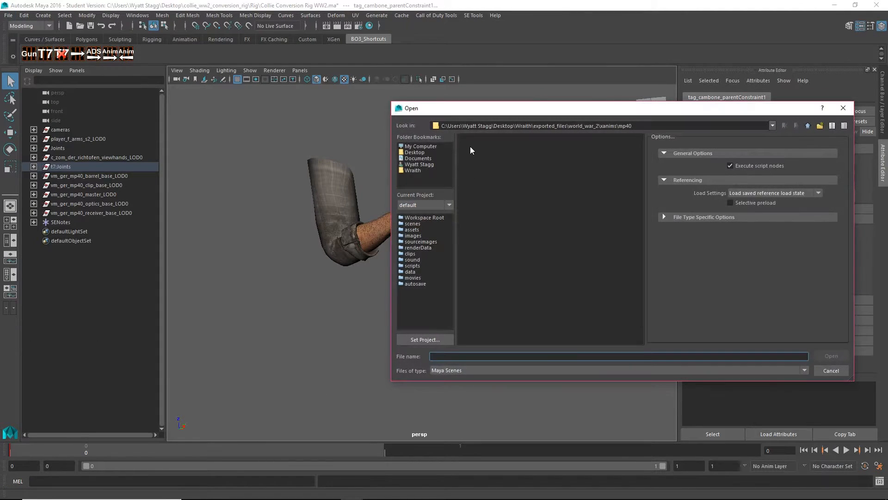
pyautogui.click(414, 152)
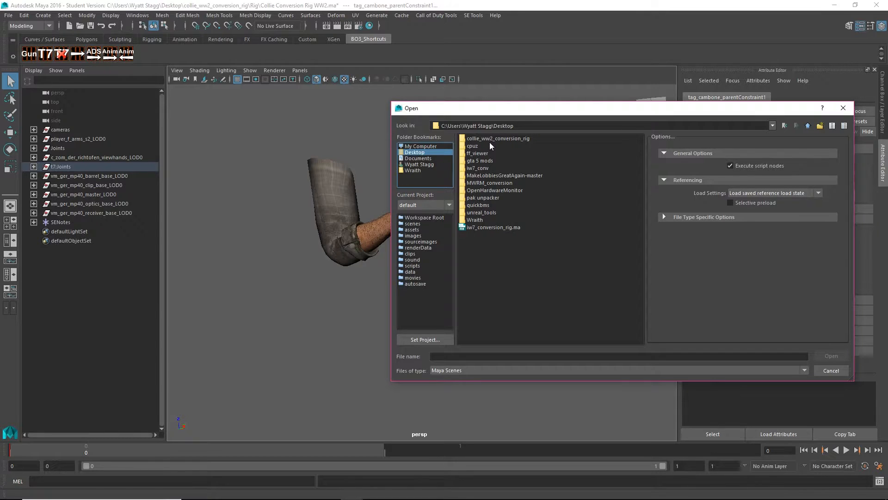
pyautogui.doubleClick(517, 139)
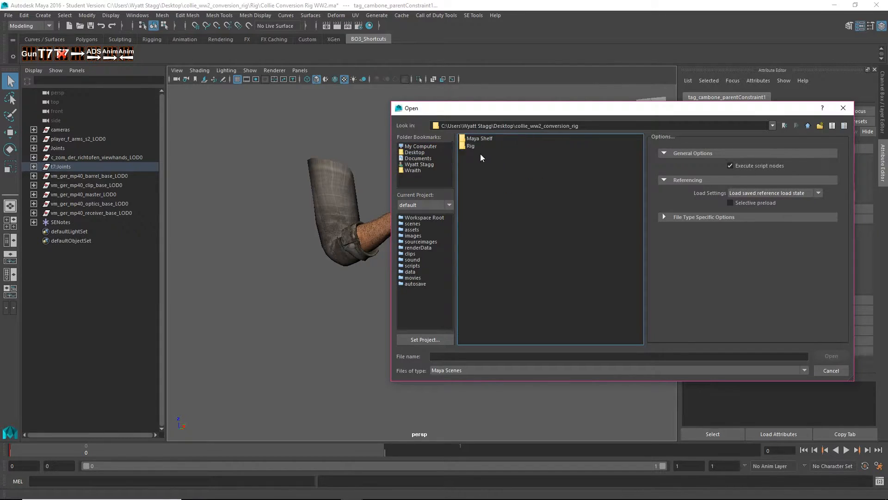
pyautogui.doubleClick(471, 147)
pyautogui.click(481, 153)
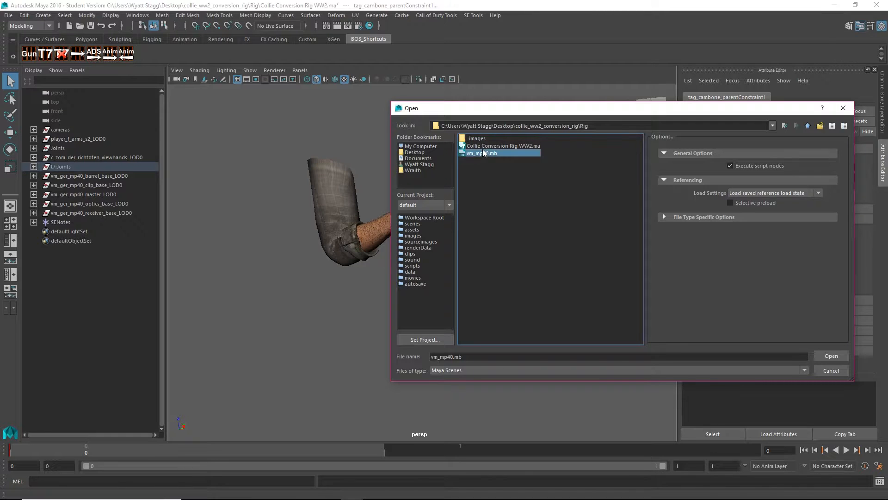
pyautogui.doubleClick(489, 146)
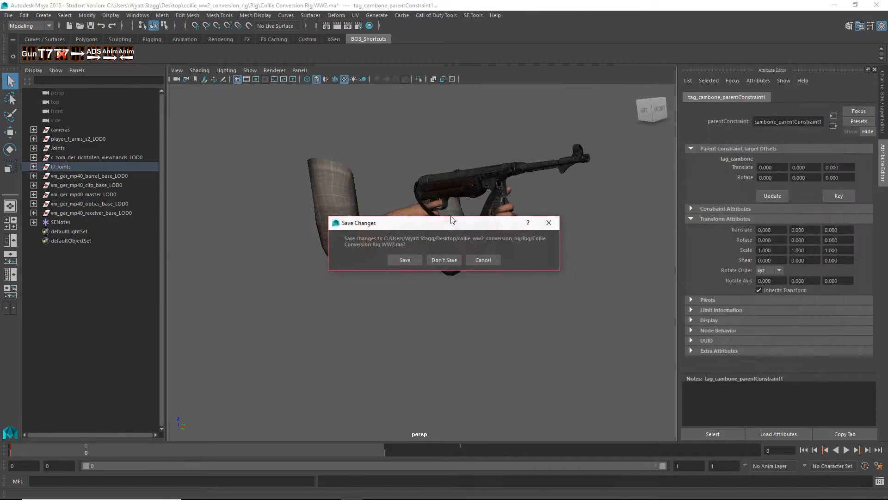
pyautogui.click(449, 260)
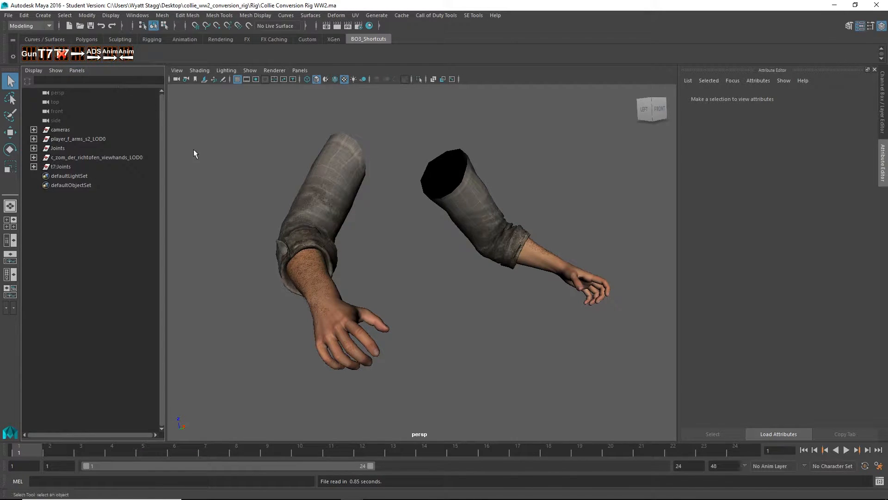
# Step: Import vm_mp40.mb from the Rig folder into the Collie conversion rig scene
pyautogui.hotkey('alt', 'Tab')
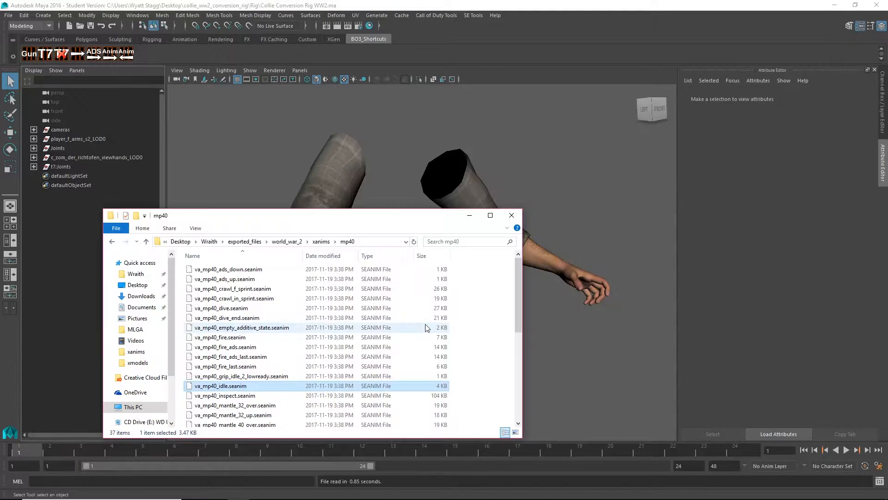
pyautogui.hotkey('alt', 'Tab')
pyautogui.click(528, 203)
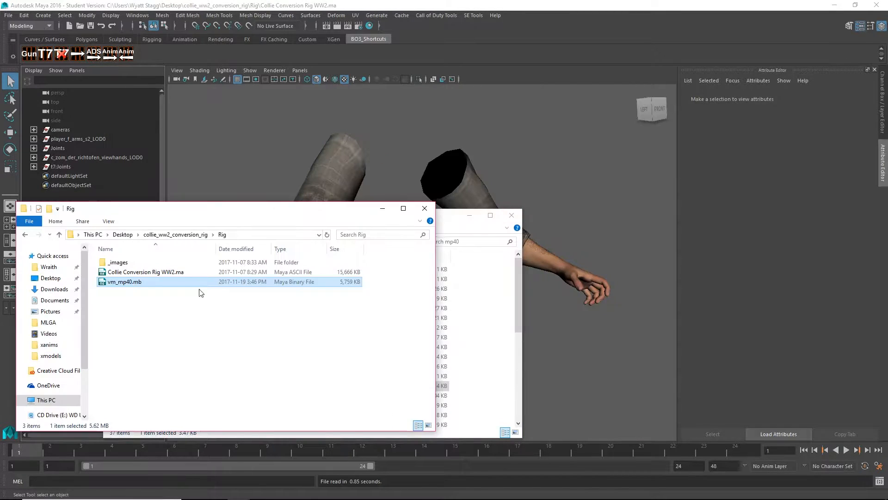
pyautogui.moveTo(168, 285); pyautogui.dragTo(389, 175)
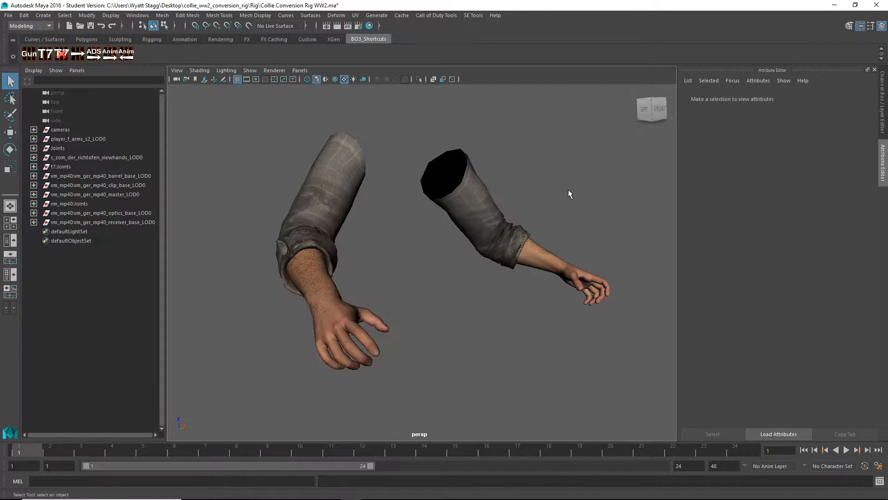
pyautogui.scroll(-4, 481, 345)
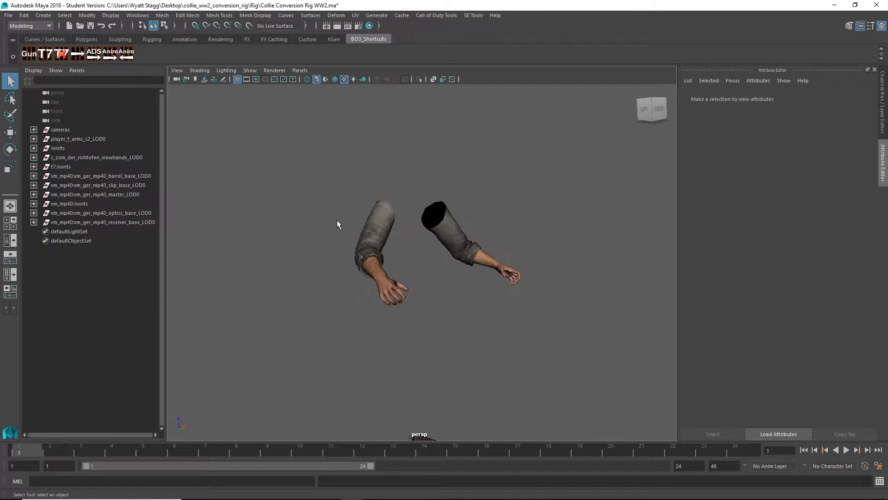
# Step: Delete the vm_mp40 namespace in the Namespace Editor, merging its contents with the root
pyautogui.click(130, 16)
pyautogui.moveTo(168, 49)
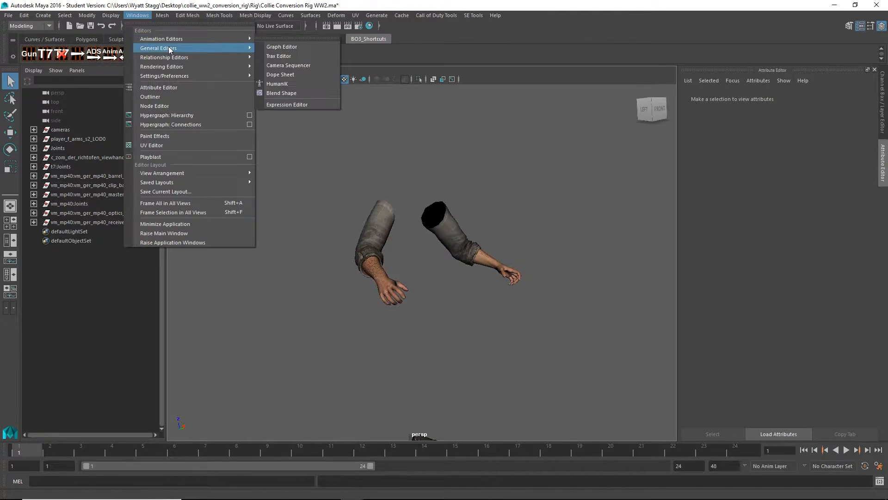
pyautogui.click(287, 113)
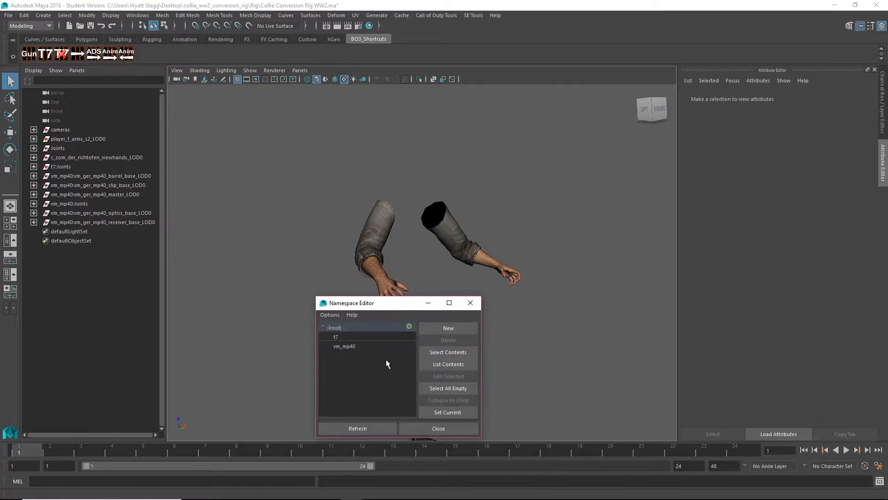
pyautogui.click(355, 347)
pyautogui.click(447, 341)
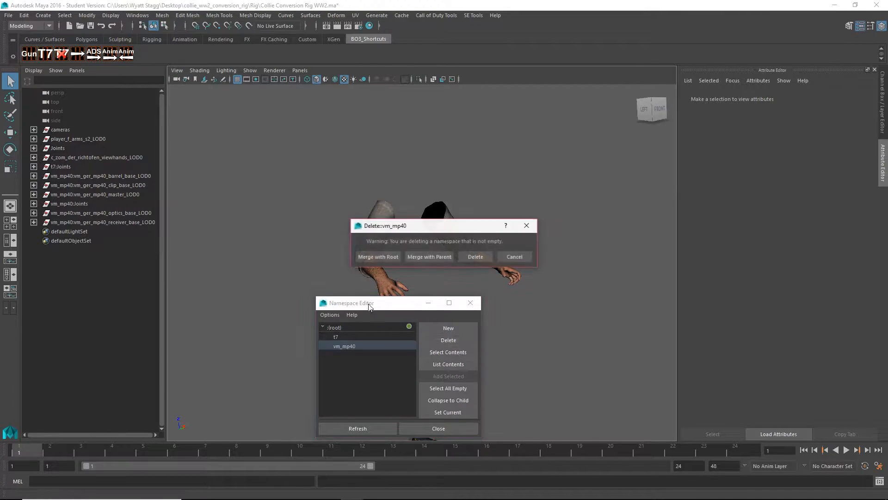
pyautogui.click(384, 257)
pyautogui.click(470, 303)
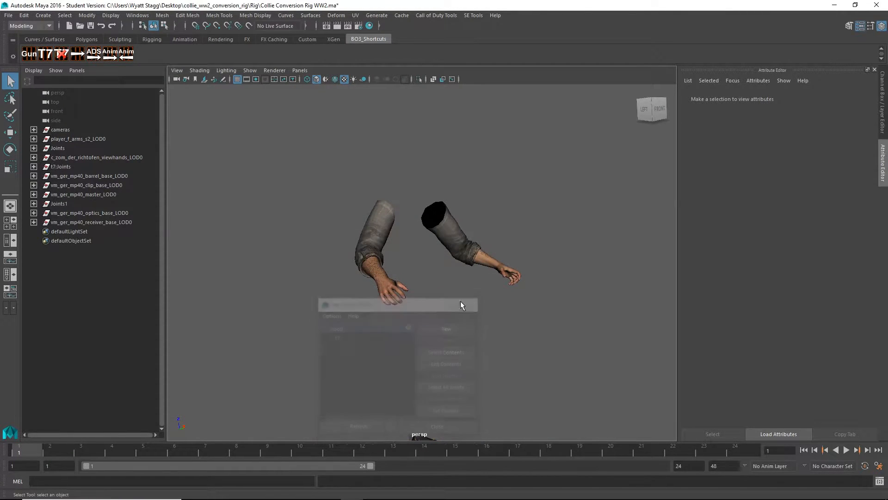
# Step: Bind the MP-40 to the rig with the Gun script and save the scene as mp40convrig.mb in the Rig folder
pyautogui.click(32, 58)
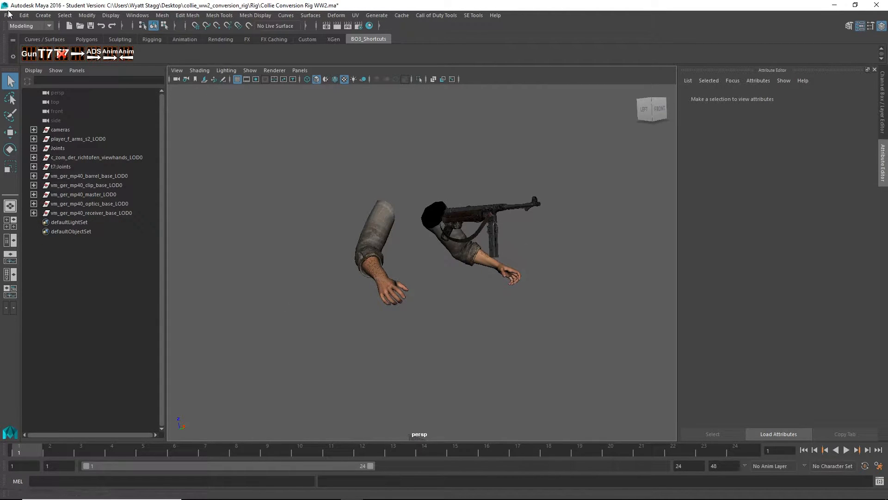
pyautogui.click(8, 15)
pyautogui.click(37, 62)
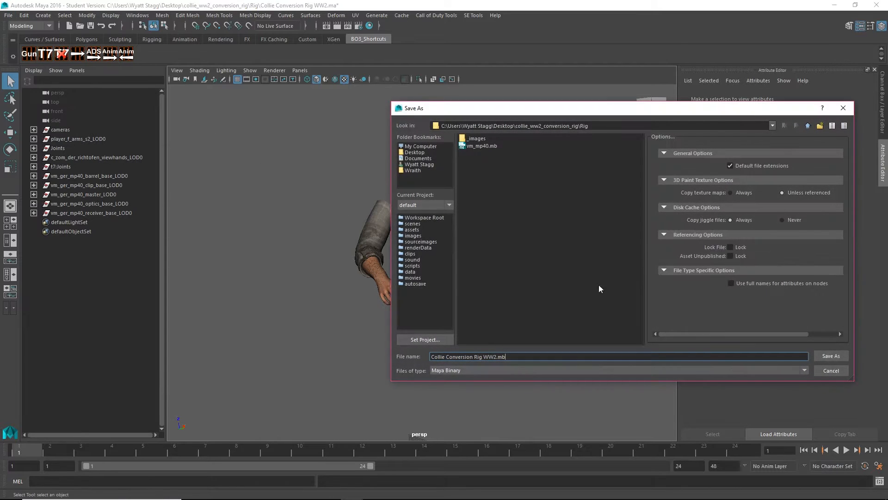
pyautogui.write('m0')
pyautogui.press('Return')
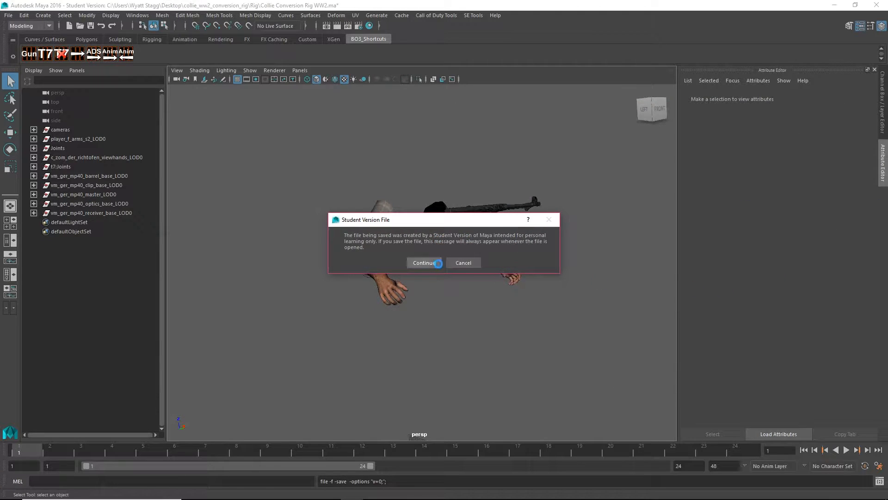
pyautogui.click(423, 263)
# Step: Import va_mp40_ads_down.seanim from the exported mp40 xanims folder onto the rig and move to frame 1
pyautogui.hotkey('alt', 'Tab')
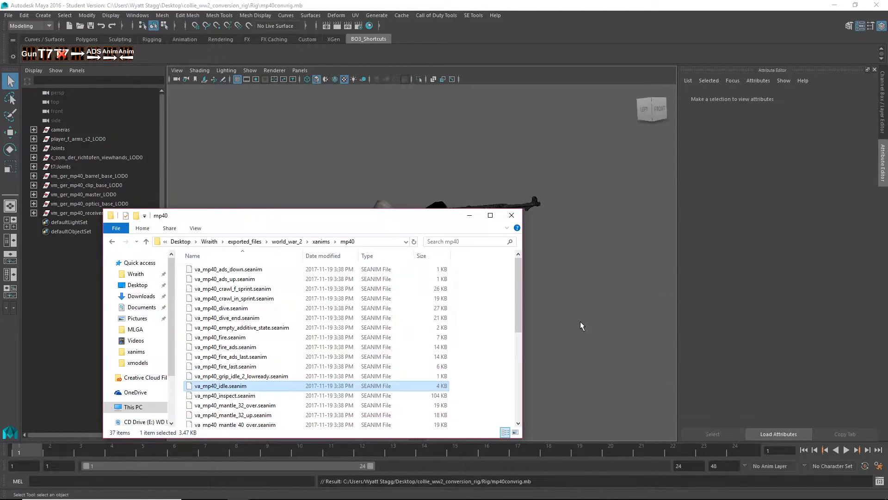
pyautogui.scroll(-5, 266, 343)
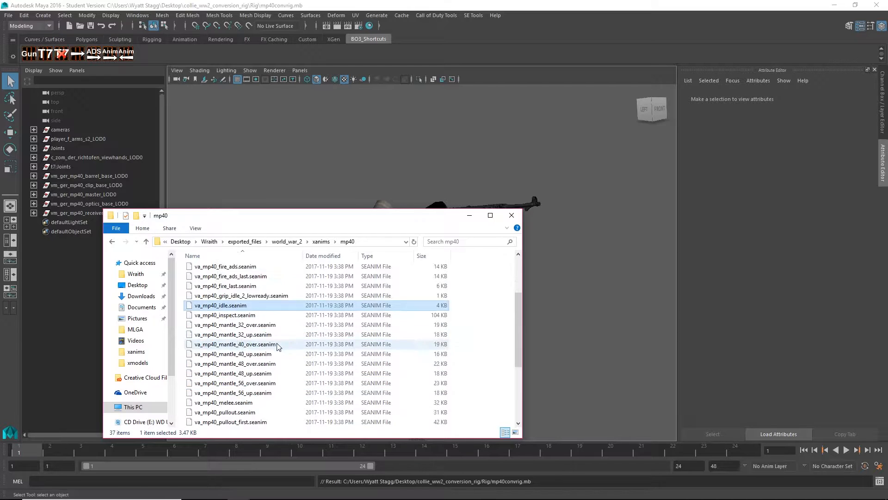
pyautogui.scroll(5, 246, 301)
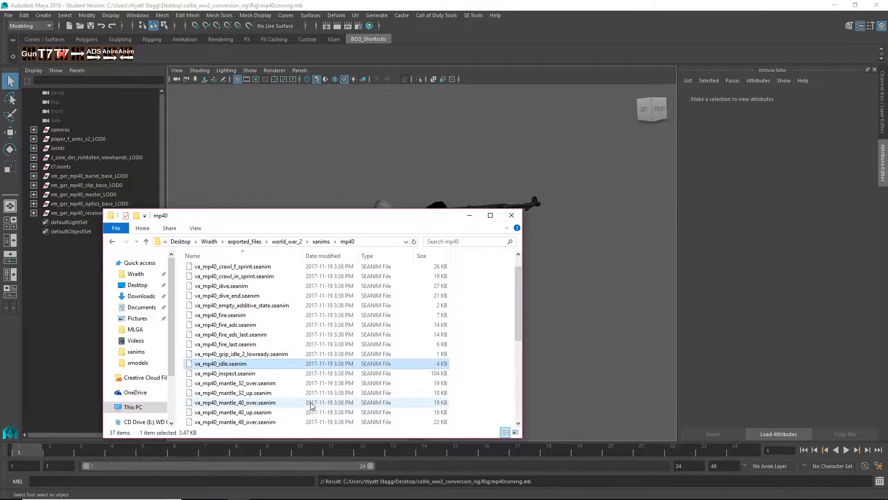
pyautogui.moveTo(239, 269); pyautogui.dragTo(473, 192)
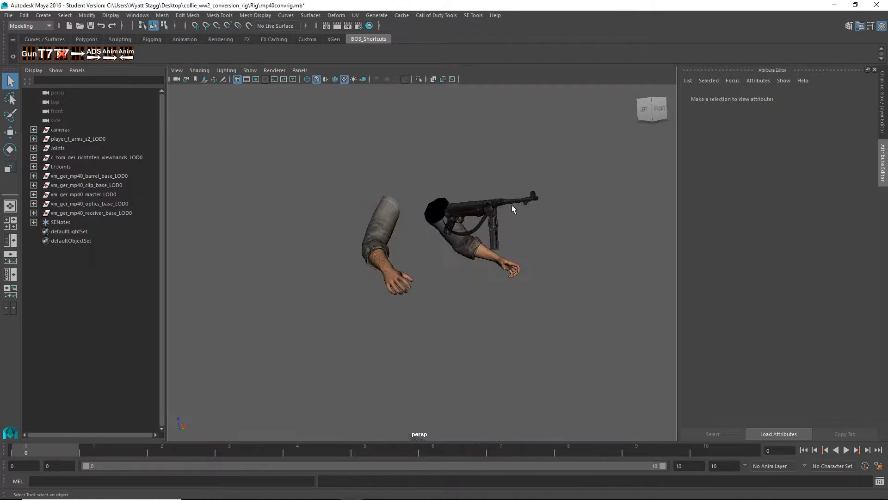
pyautogui.click(847, 451)
pyautogui.press('Escape')
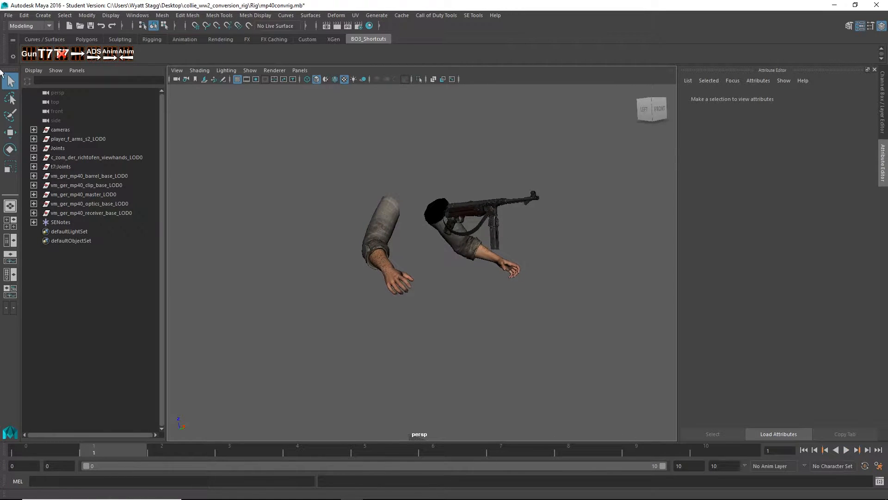
# Step: Select the joints with the ADS script and set the XAnim export range to frames 0 to 10
pyautogui.click(96, 56)
pyautogui.click(444, 15)
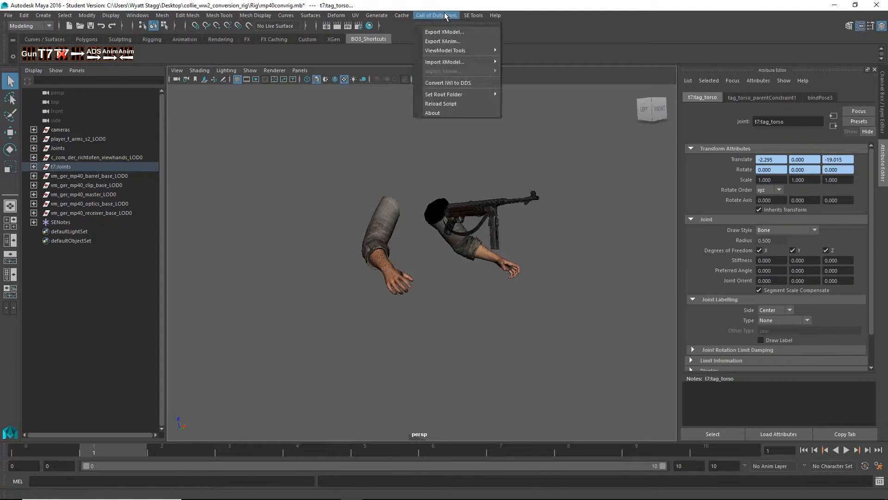
pyautogui.click(443, 41)
pyautogui.doubleClick(356, 198)
pyautogui.write('10')
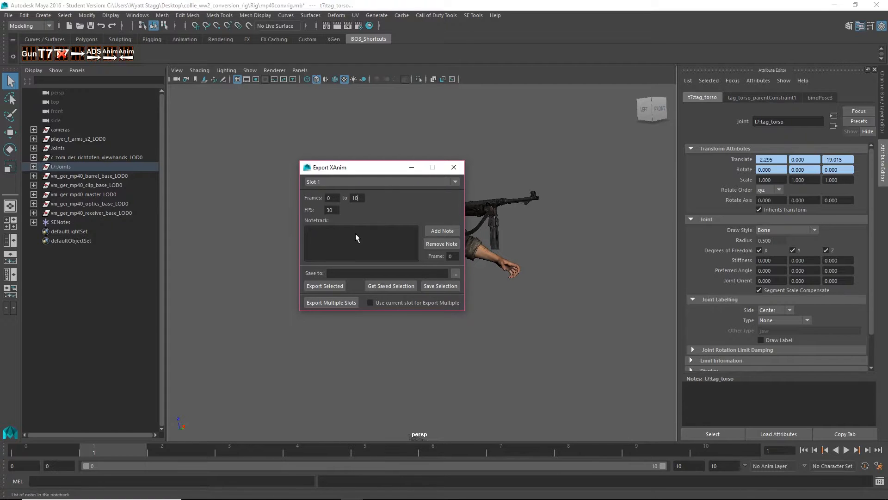
# Step: Create a folder named mp40 inside xanim_export\Coolroo\WWII and open it as the XAnim export destination
pyautogui.click(453, 272)
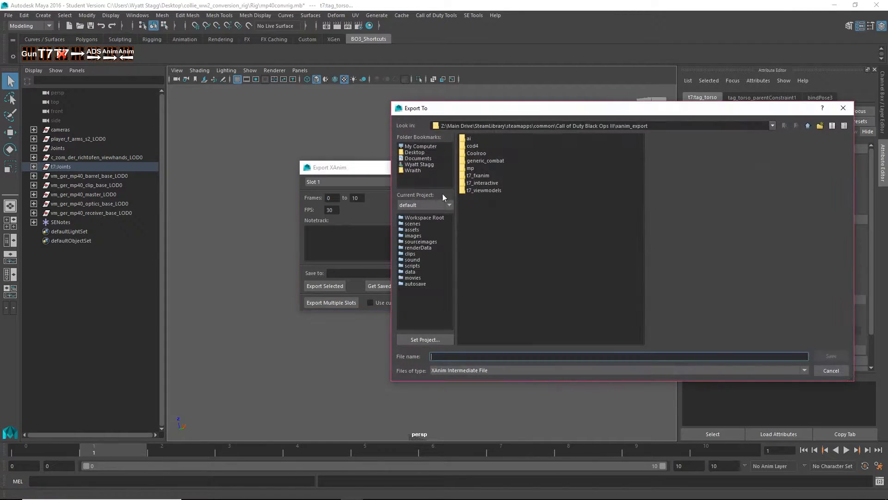
pyautogui.doubleClick(473, 153)
pyautogui.doubleClick(474, 153)
pyautogui.rightClick(469, 181)
pyautogui.click(497, 205)
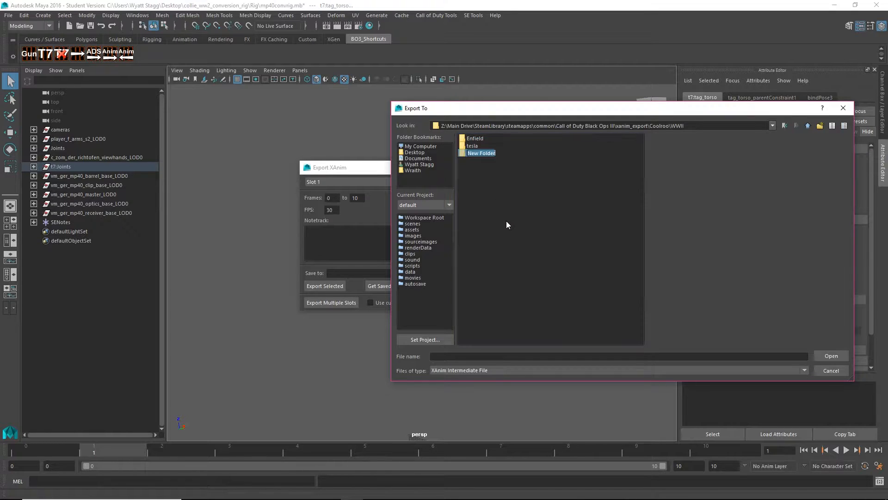
pyautogui.write('mp40')
pyautogui.press('Return')
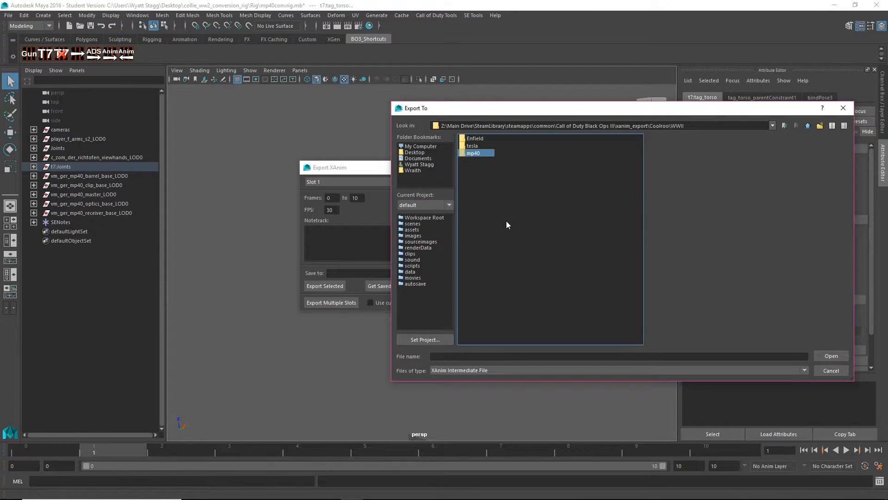
pyautogui.press('Return')
# Step: Export the selected joints as ads_down.xanim_export into the new mp40 folder and close the XAnim exporter
pyautogui.click(486, 356)
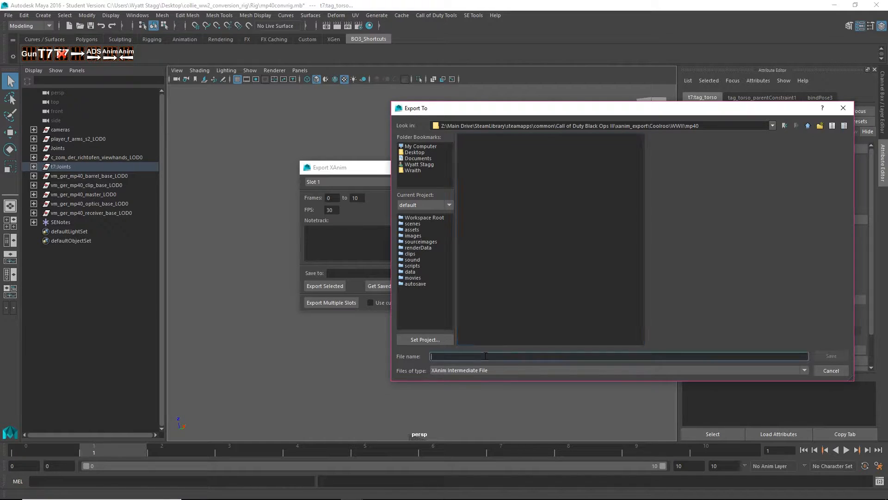
pyautogui.write('idl')
pyautogui.hotkey('alt', 'Tab')
pyautogui.hotkey('alt', 'Tab')
pyautogui.write('_down')
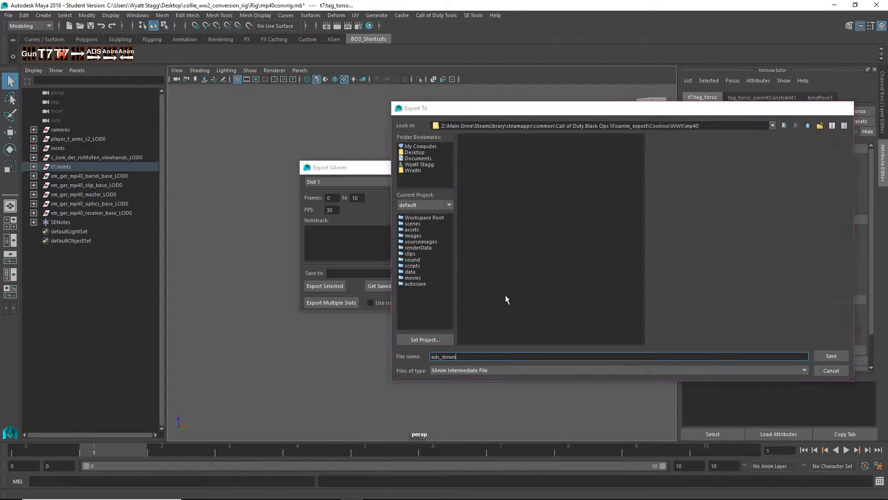
pyautogui.press('Return')
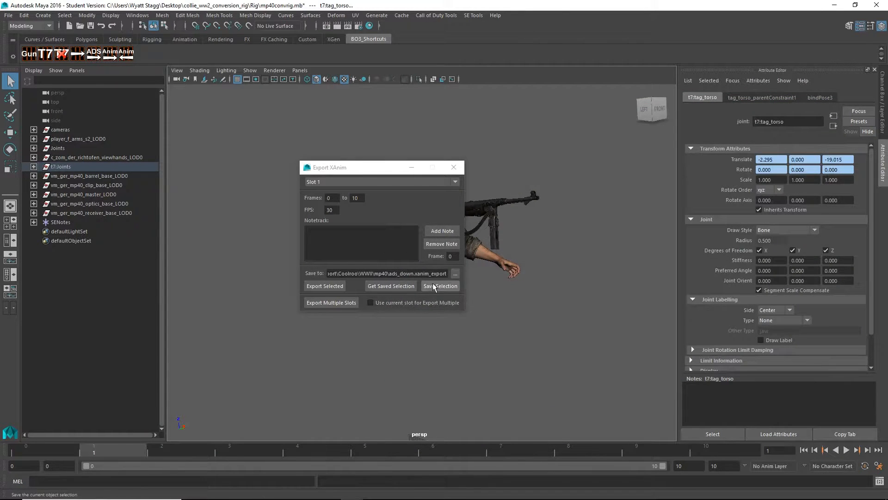
pyautogui.click(335, 283)
pyautogui.click(444, 259)
pyautogui.click(453, 167)
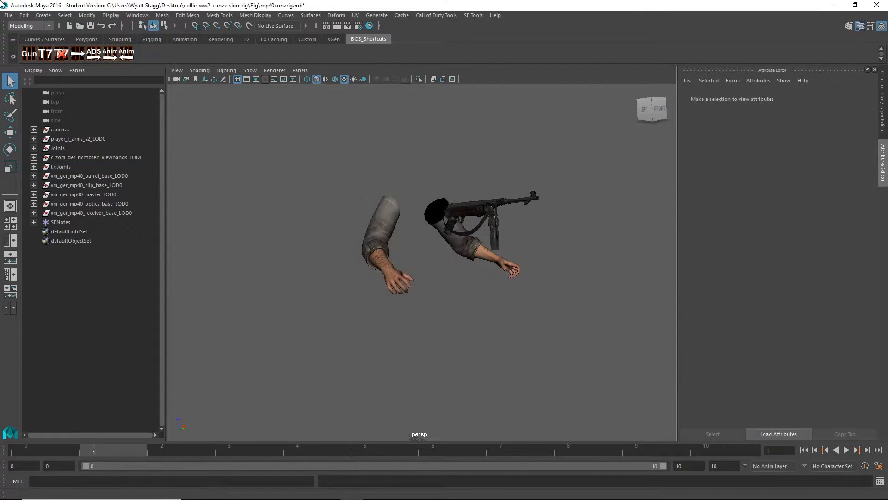
# Step: Reopen mp40convrig.mb from the Rig folder of collie_ww2_conversion_rig, discarding the changes made for ads_down
pyautogui.click(8, 15)
pyautogui.click(34, 41)
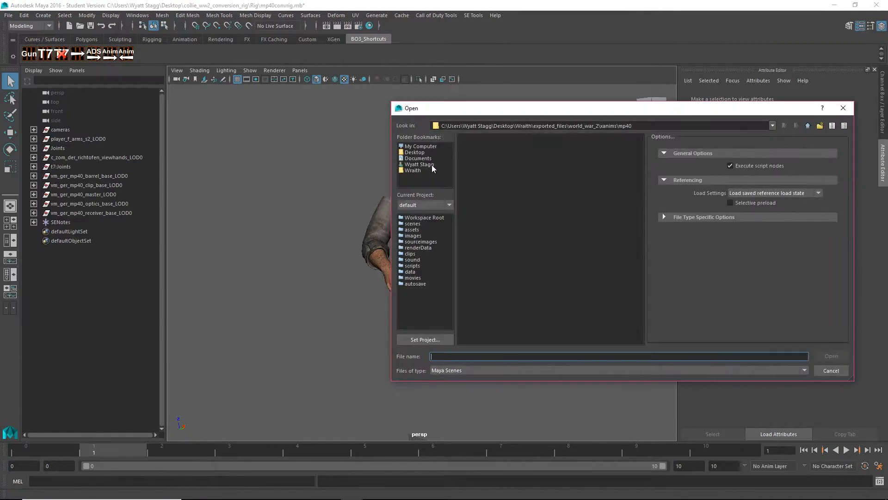
pyautogui.moveTo(636, 126); pyautogui.dragTo(1, 62)
pyautogui.press('BackSpace')
pyautogui.hotkey('alt', 'Tab')
pyautogui.hotkey('alt', 'Tab')
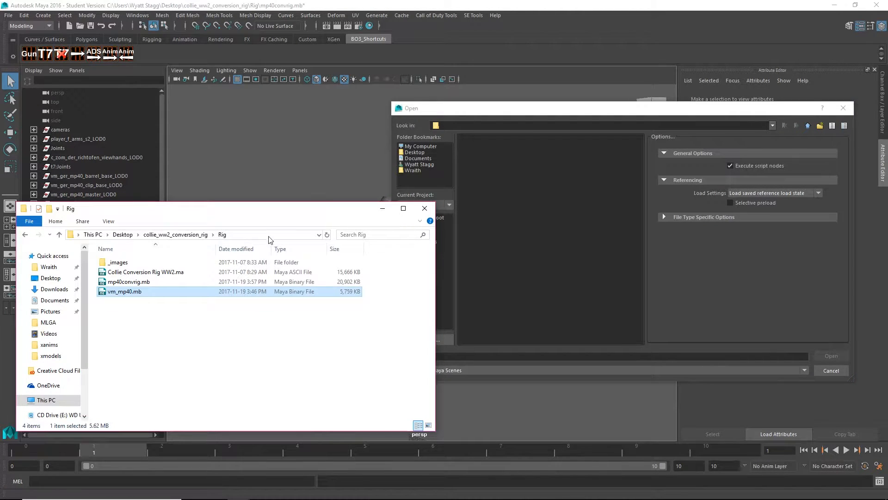
pyautogui.click(273, 234)
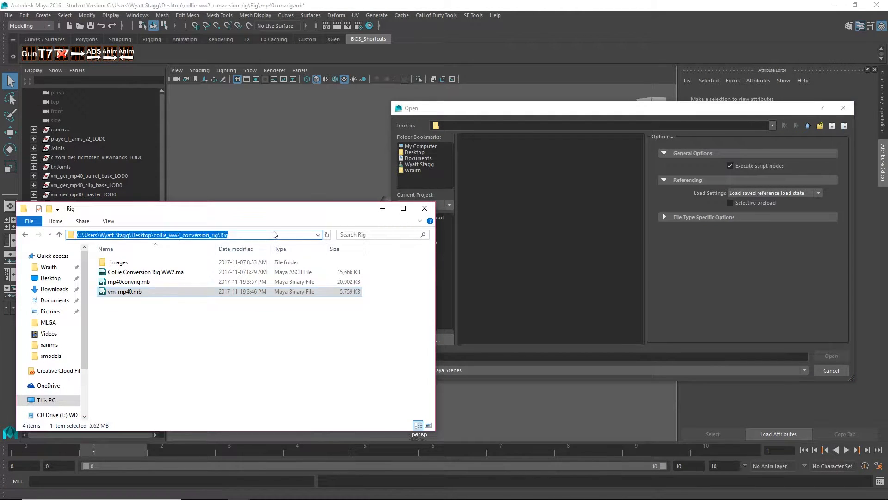
pyautogui.hotkey('ctrl', 'c')
pyautogui.click(502, 115)
pyautogui.hotkey('ctrl', 'v')
pyautogui.press('Return')
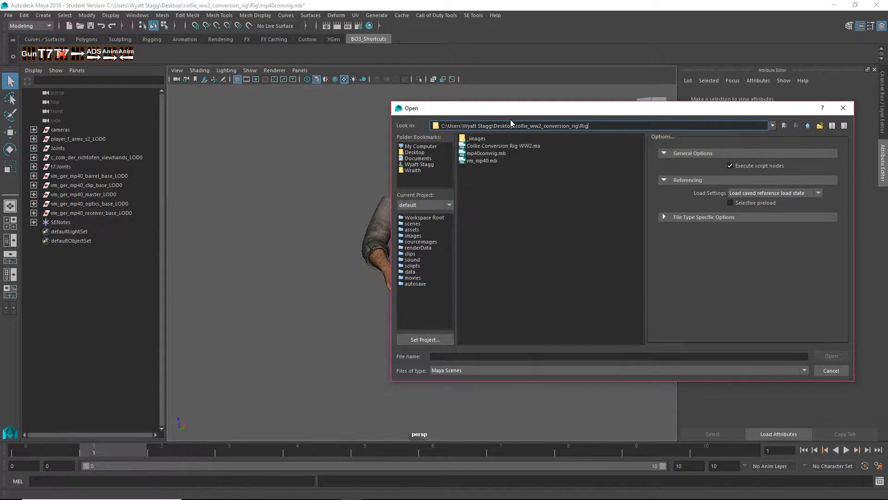
pyautogui.doubleClick(493, 153)
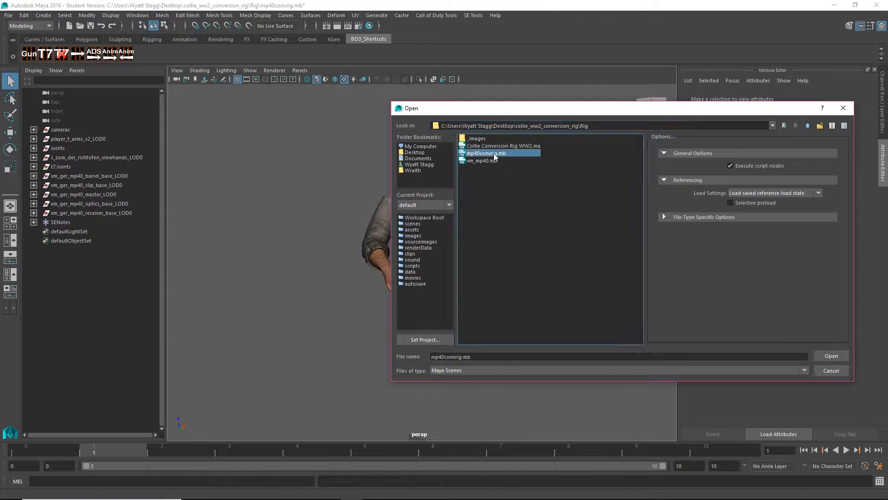
pyautogui.click(440, 260)
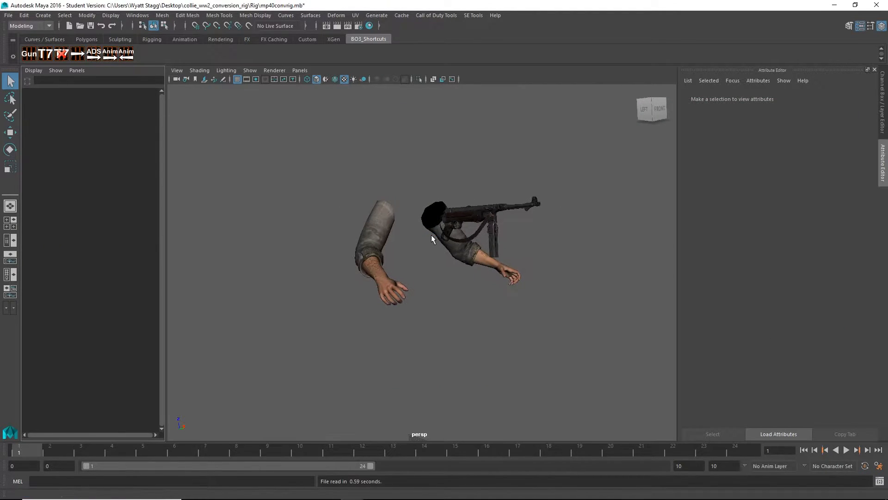
# Step: Import va_mp40_ads_up.seanim onto the rig and set up an XAnim export of the ADS joints for frames 0 to 10
pyautogui.hotkey('alt', 'Tab')
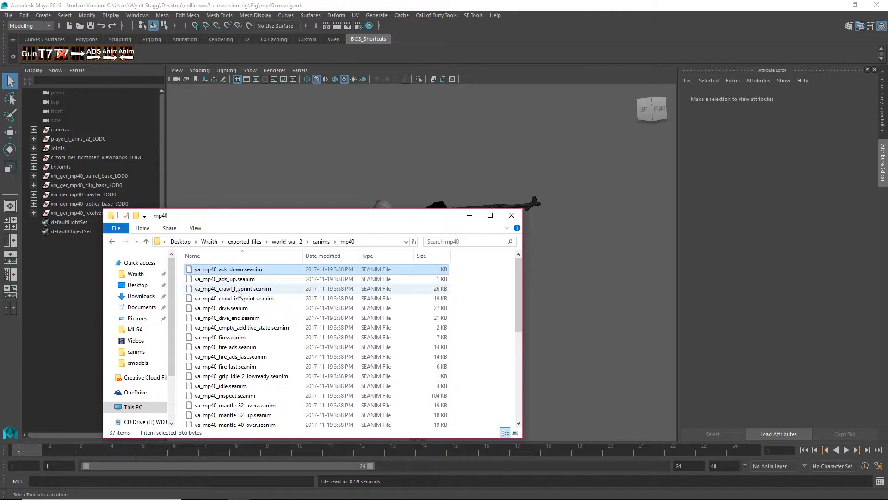
pyautogui.moveTo(224, 279); pyautogui.dragTo(399, 111)
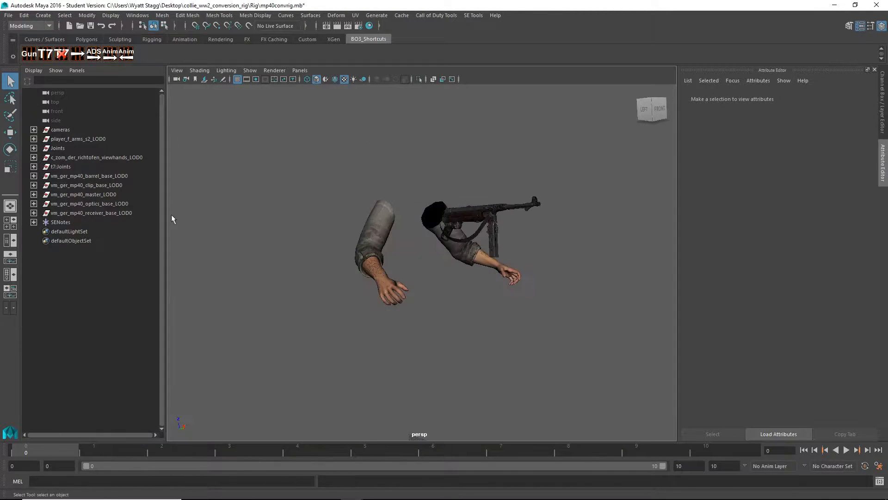
pyautogui.click(99, 55)
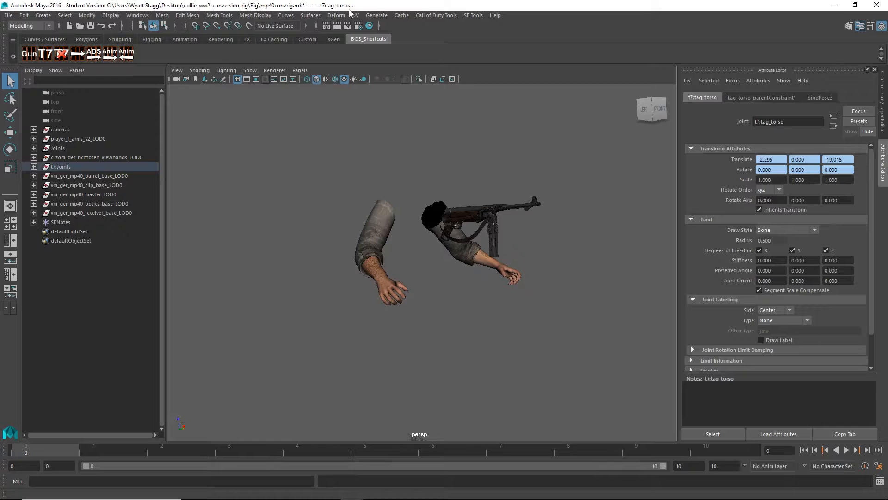
pyautogui.click(430, 16)
pyautogui.click(446, 42)
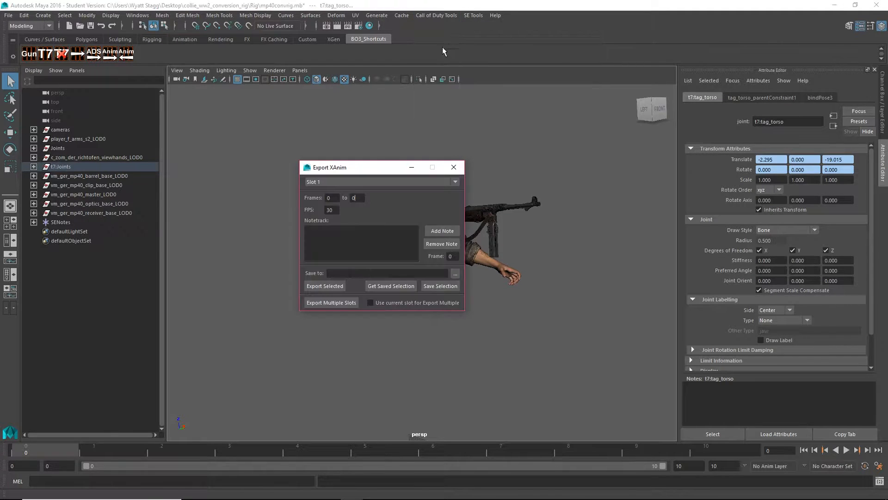
# Step: Export the selected joints as ads_up.xanim_export into xanim_export\Coolroo\WWII\mp40 and close the XAnim exporter
pyautogui.click(454, 273)
pyautogui.doubleClick(476, 154)
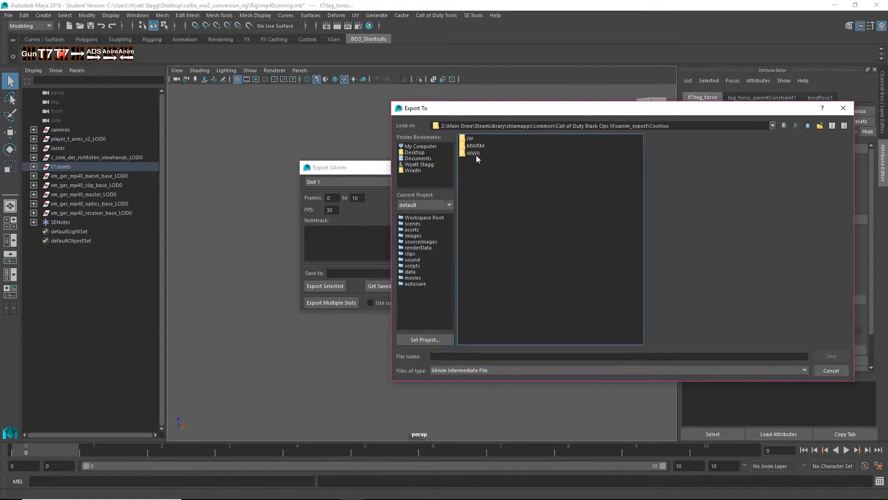
pyautogui.click(477, 153)
pyautogui.doubleClick(471, 154)
pyautogui.doubleClick(473, 146)
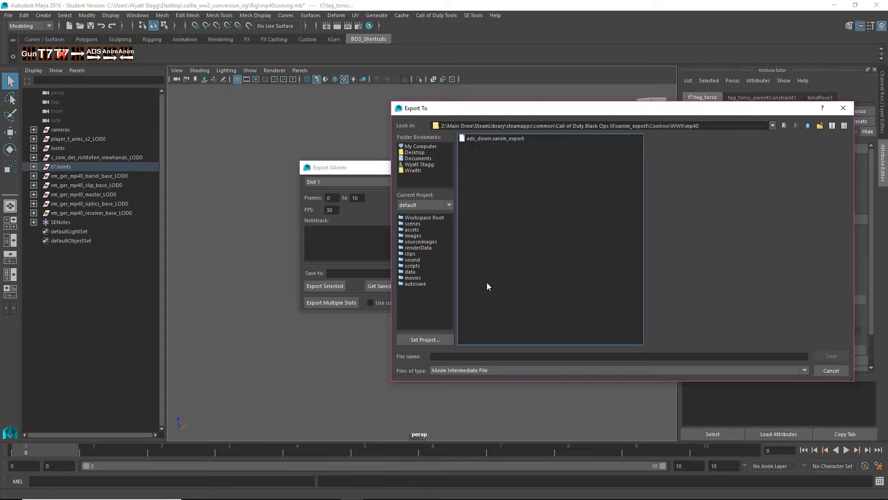
pyautogui.click(472, 356)
pyautogui.write('ads_ui')
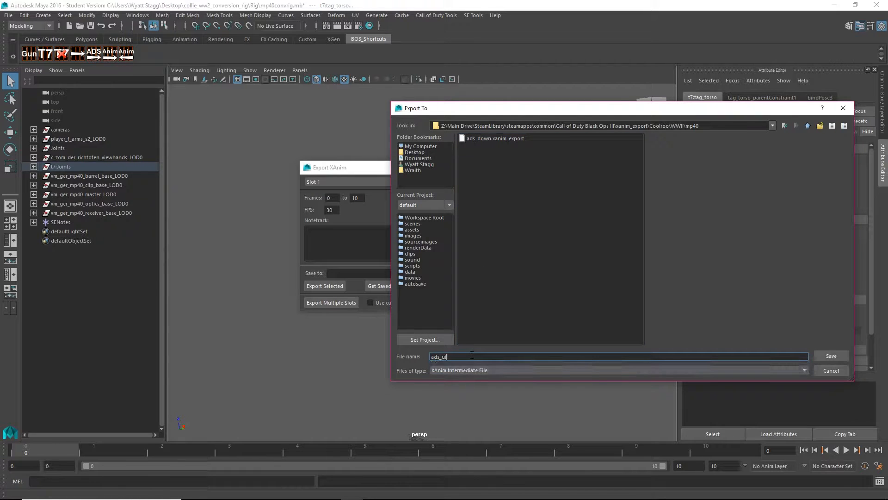
pyautogui.press('Return')
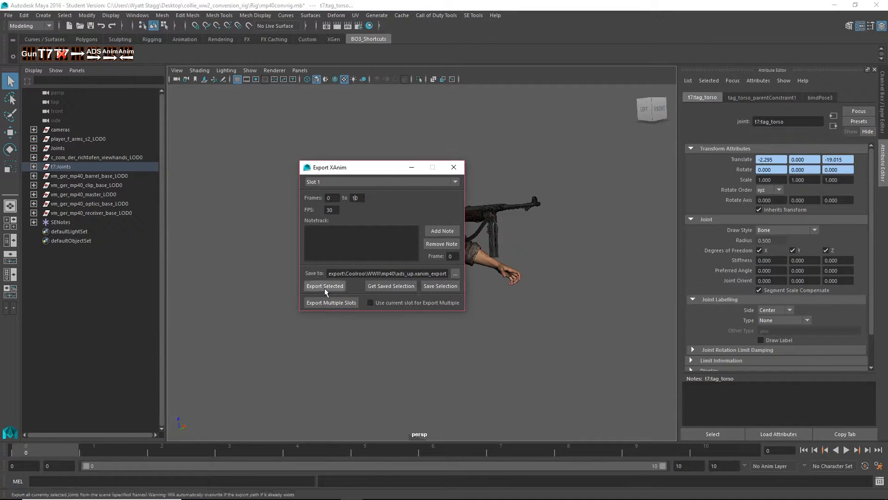
pyautogui.click(325, 285)
pyautogui.click(449, 262)
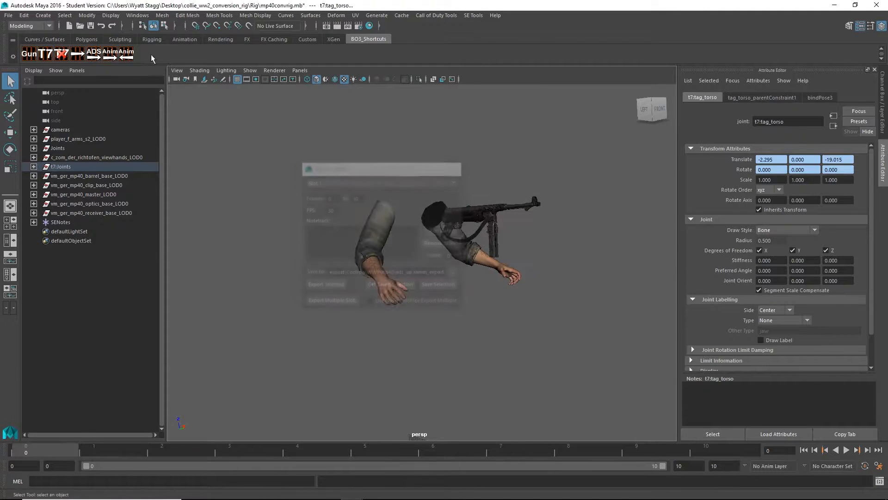
# Step: Reopen the clean mp40convrig.mb scene from the Rig folder, discarding the changes made for ads_up
pyautogui.click(8, 15)
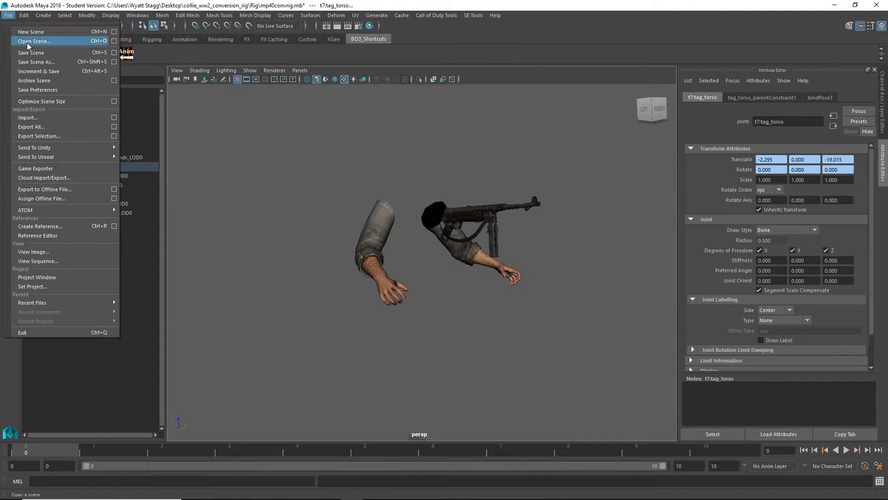
pyautogui.click(28, 46)
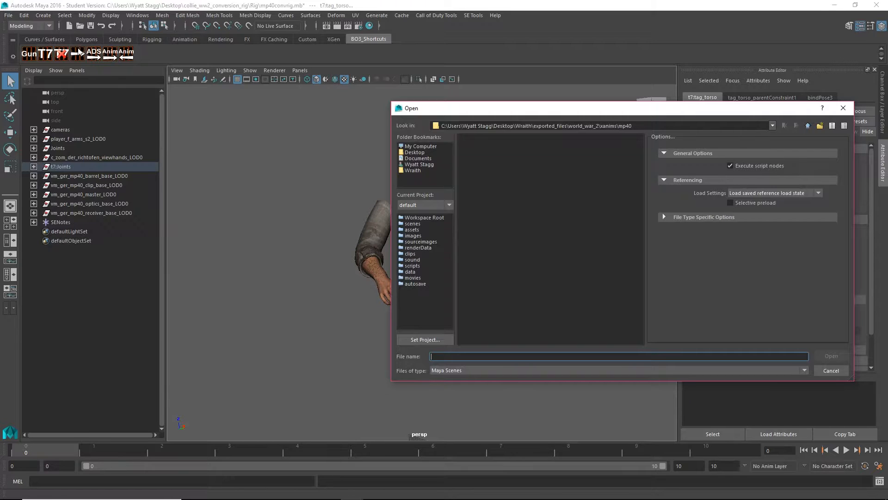
pyautogui.moveTo(680, 125); pyautogui.dragTo(2, 1)
pyautogui.hotkey('ctrl', 'v')
pyautogui.press('Return')
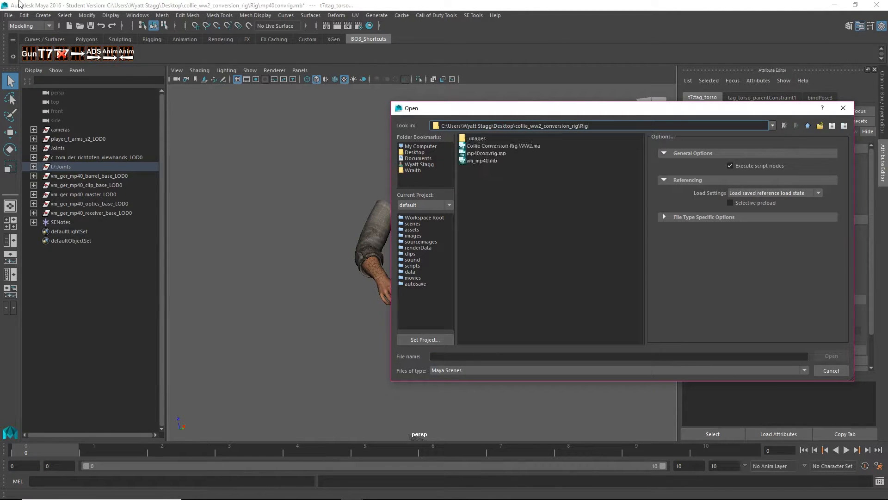
pyautogui.doubleClick(487, 153)
pyautogui.click(444, 258)
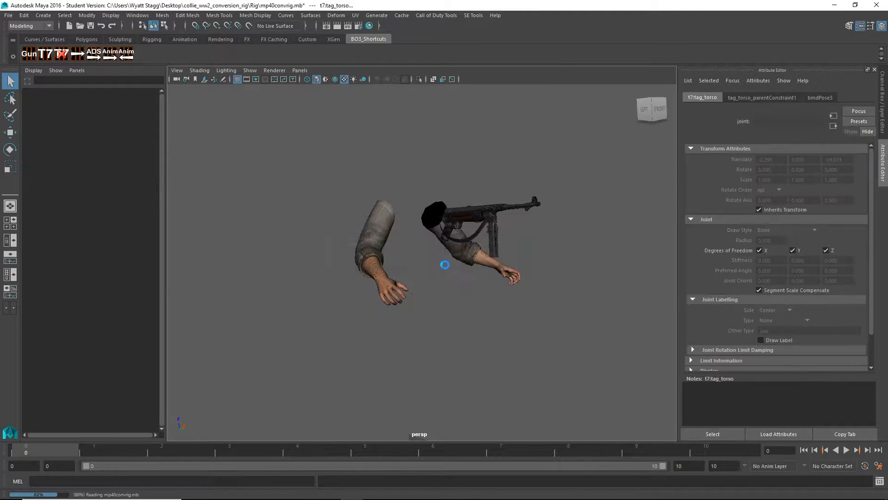
# Step: Switch to the mp40 xanims folder in File Explorer and delete va_mp40_dive.seanim and va_mp40_dive_end.seanim
pyautogui.hotkey('alt', 'Tab')
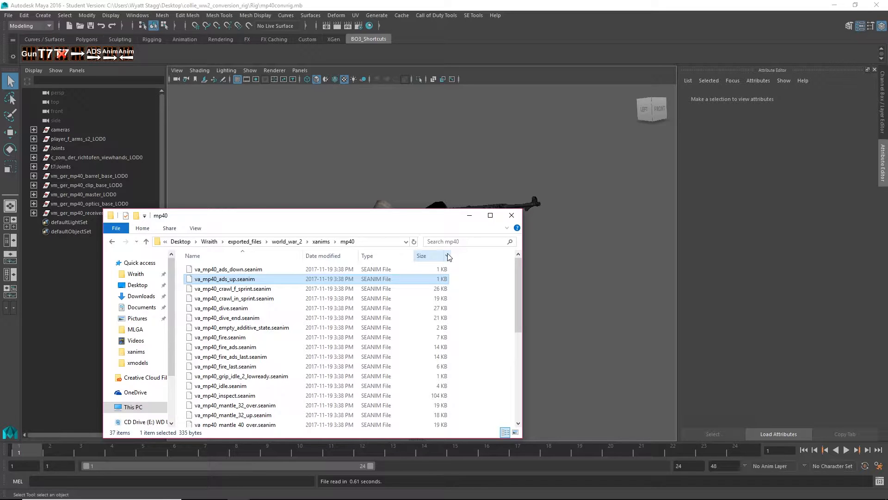
pyautogui.click(266, 308)
pyautogui.keyDown('shift'); pyautogui.click(259, 318); pyautogui.keyUp('shift')
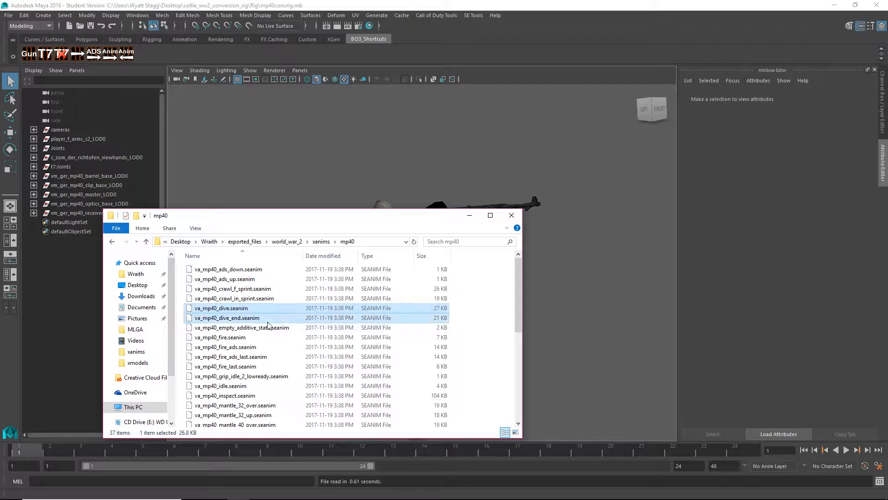
pyautogui.press('Delete')
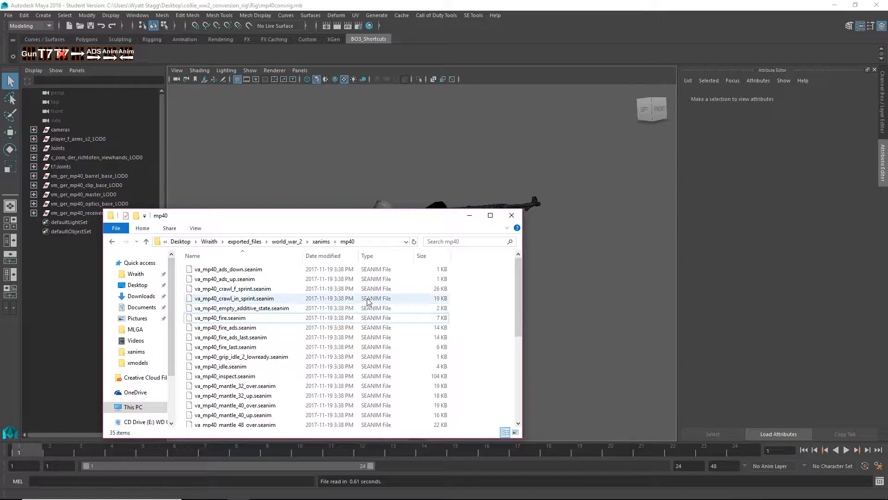
# Step: Try va_mp40_empty_additive_state.seanim on the rig, and reopen mp40convrig.mb from the Rig folder without saving
pyautogui.click(273, 308)
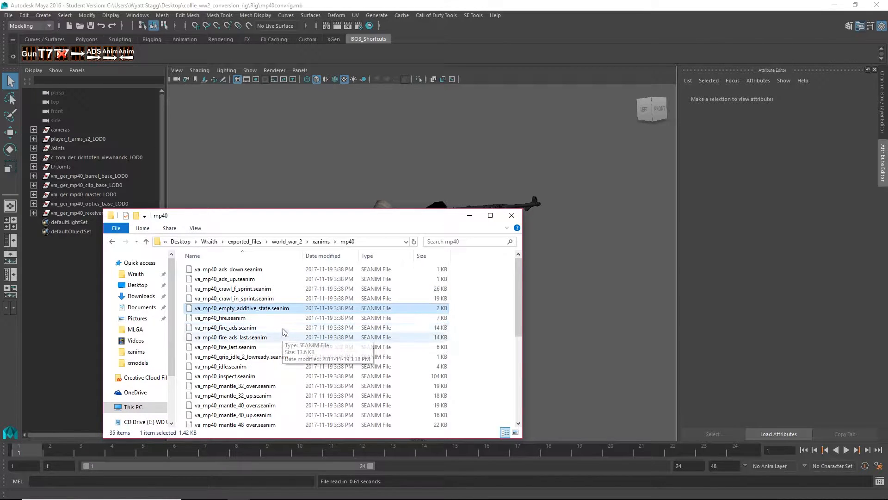
pyautogui.moveTo(283, 306); pyautogui.dragTo(555, 282)
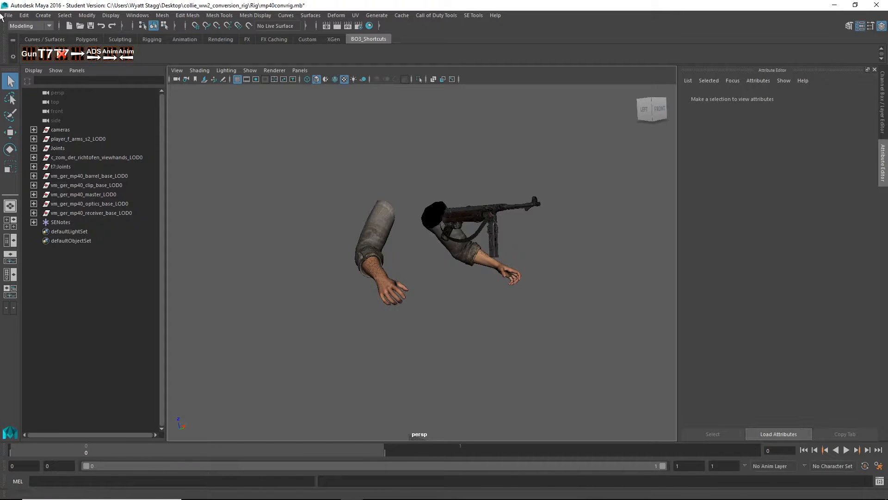
pyautogui.click(24, 15)
pyautogui.moveTo(8, 15)
pyautogui.click(27, 35)
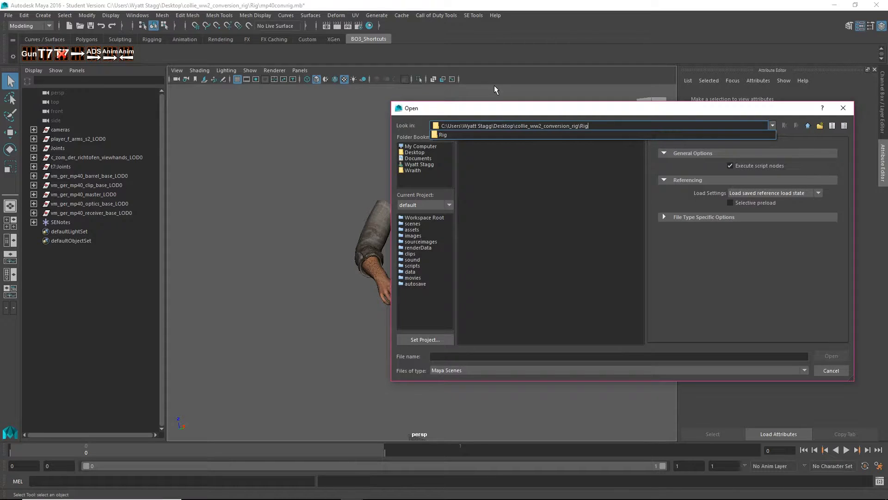
pyautogui.doubleClick(495, 146)
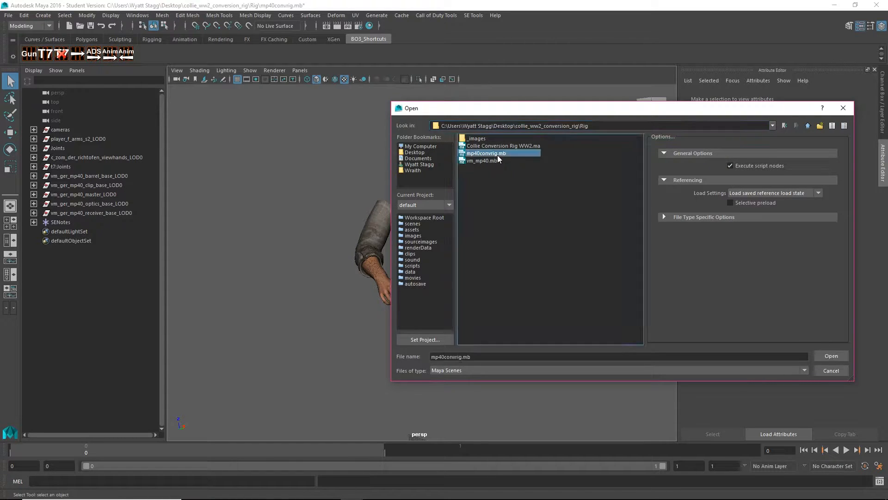
pyautogui.click(444, 259)
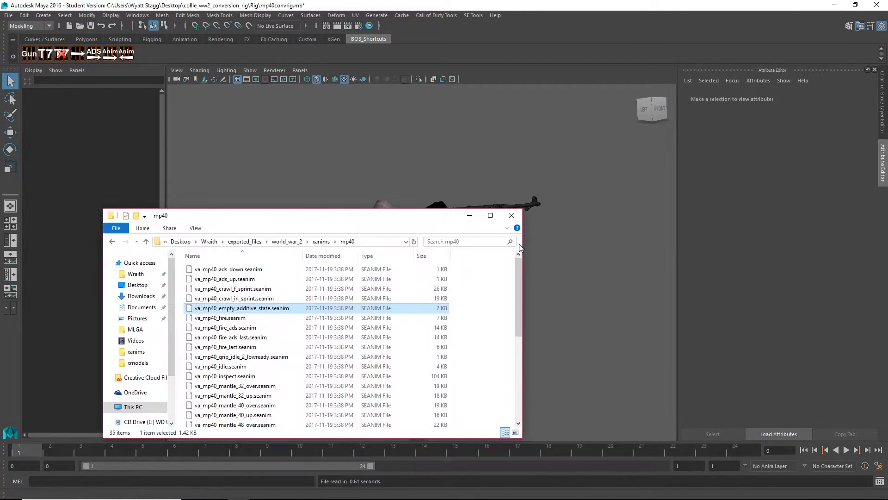
# Step: Delete va_mp40_empty_additive_state.seanim, va_mp40_crawl_f_sprint.seanim and va_mp40_crawl_in_sprint.seanim from the mp40 xanims folder
pyautogui.hotkey('alt', 'Tab')
pyautogui.press('Delete')
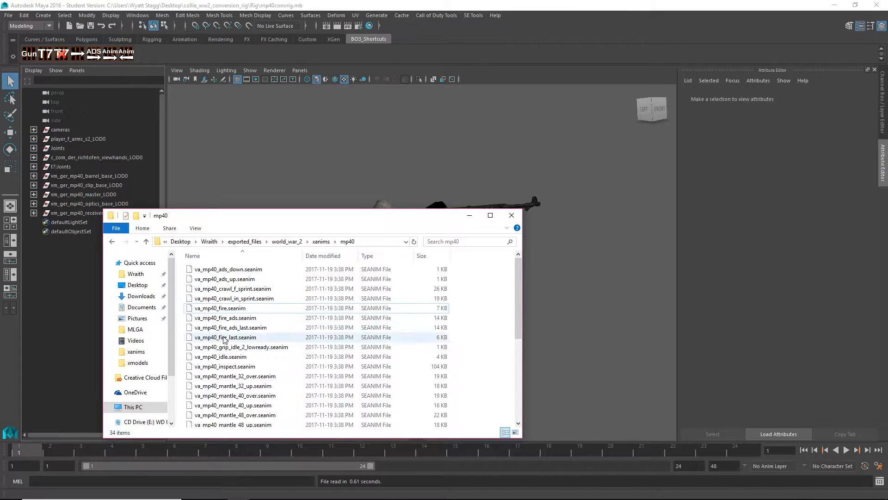
pyautogui.click(260, 289)
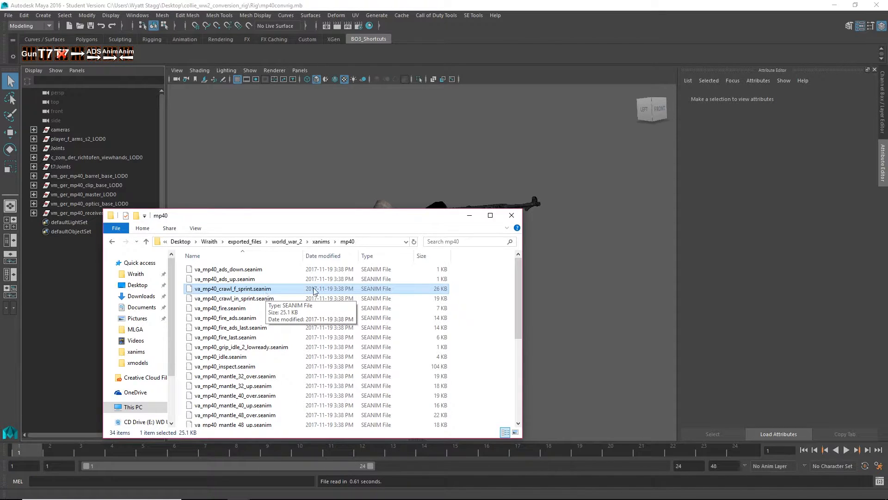
pyautogui.keyDown('shift'); pyautogui.click(256, 299); pyautogui.keyUp('shift')
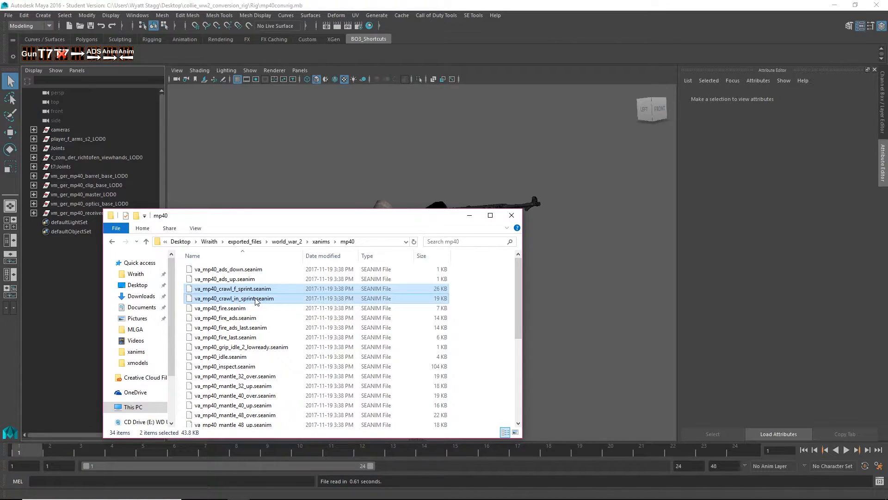
pyautogui.press('Delete')
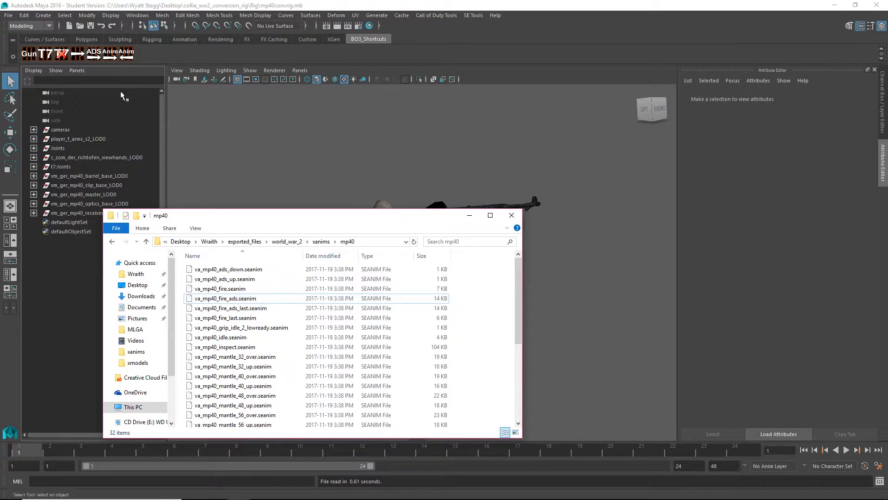
# Step: Import va_mp40_fire.seanim onto the rig, preview it and set up an XAnim export of the joints for frames 0 to 5
pyautogui.moveTo(232, 288); pyautogui.dragTo(365, 132)
pyautogui.click(410, 184)
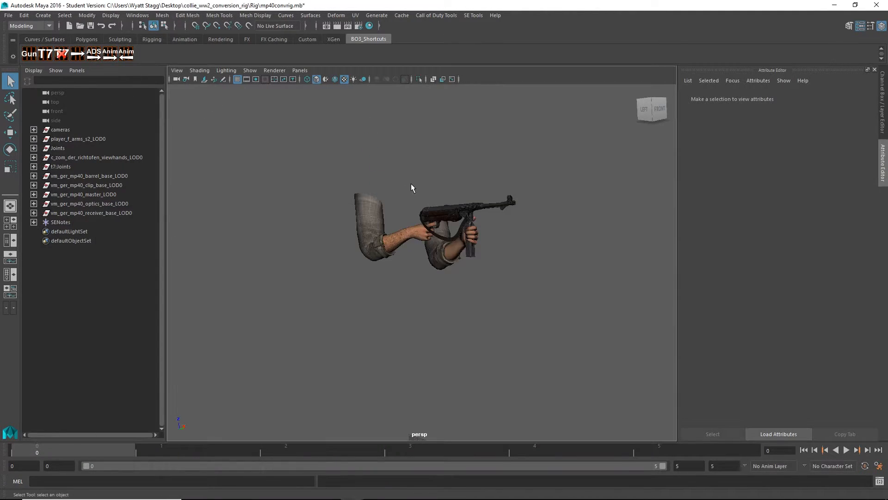
pyautogui.click(846, 450)
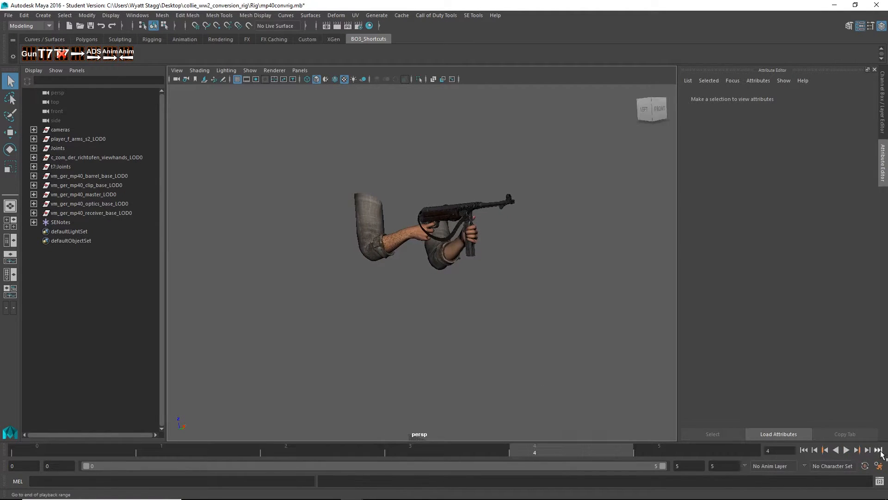
pyautogui.click(867, 450)
pyautogui.click(79, 56)
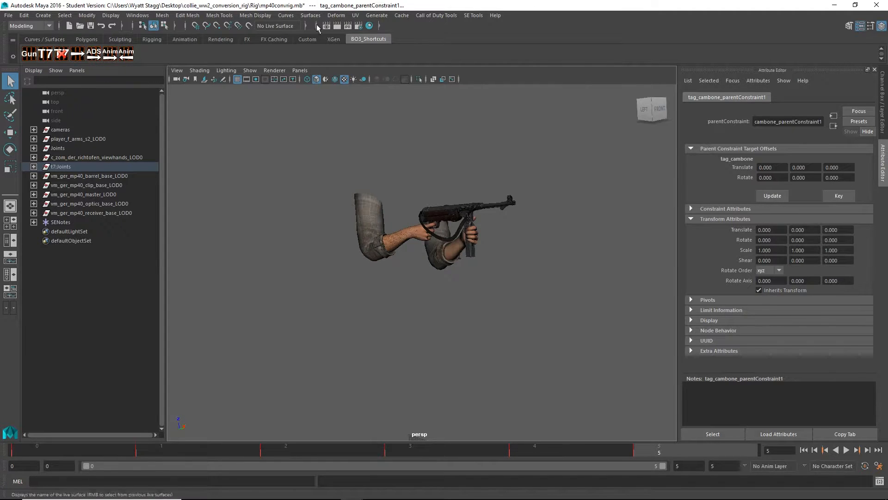
pyautogui.click(437, 15)
pyautogui.click(449, 38)
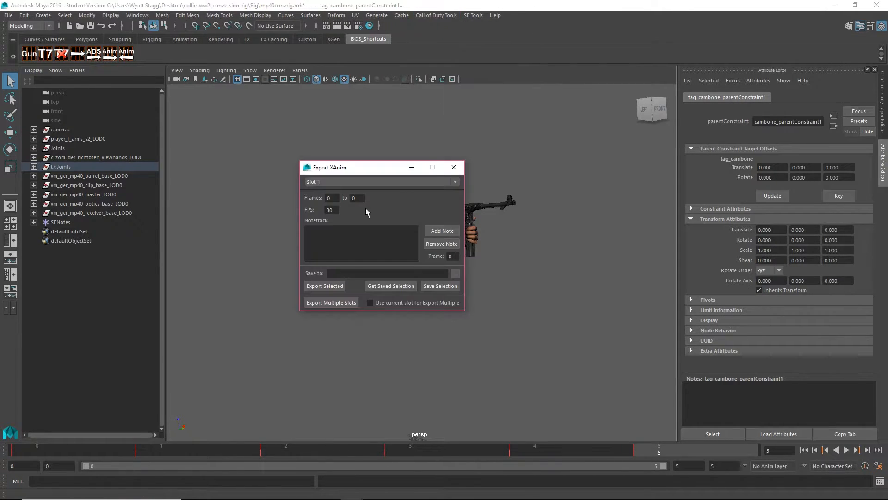
pyautogui.doubleClick(355, 197)
pyautogui.write('5')
# Step: Export the selected joints as fire.xanim_export into xanim_export\Coolroo\WWII\mp40 and close the XAnim exporter
pyautogui.click(455, 273)
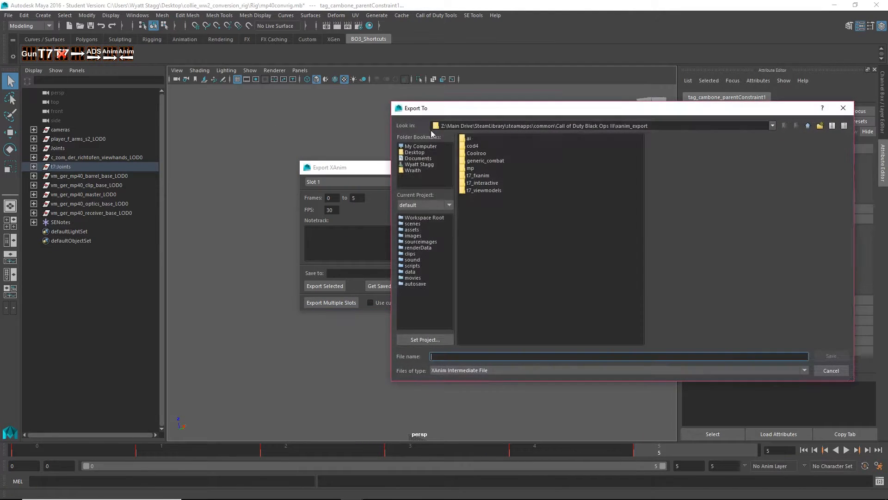
pyautogui.doubleClick(474, 154)
pyautogui.doubleClick(472, 153)
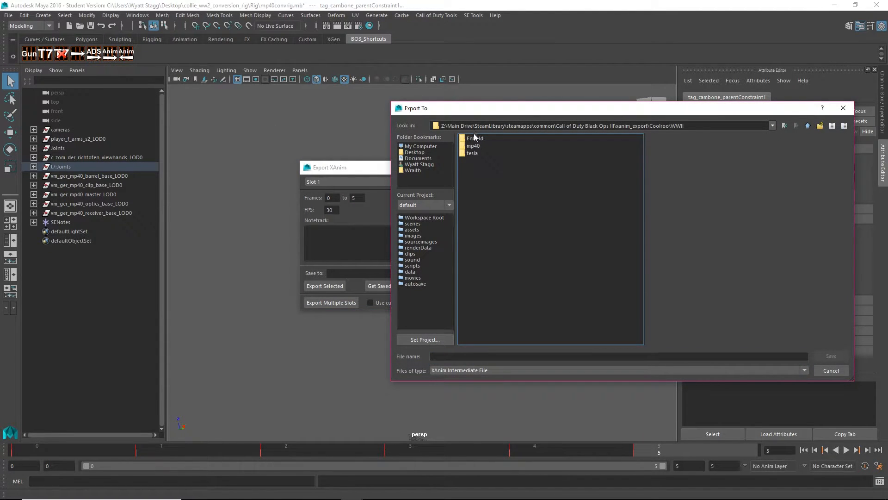
pyautogui.doubleClick(470, 147)
pyautogui.click(481, 355)
pyautogui.write('fire')
pyautogui.press('Return')
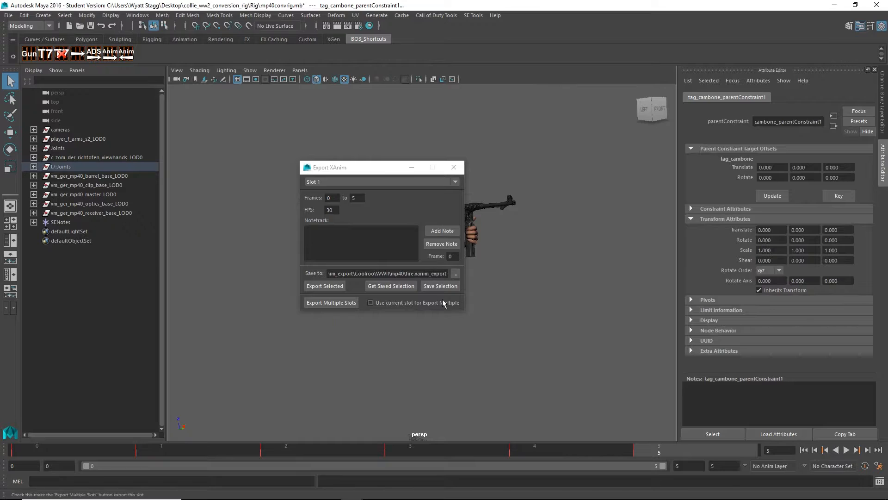
pyautogui.click(430, 288)
pyautogui.moveTo(667, 451); pyautogui.dragTo(591, 430)
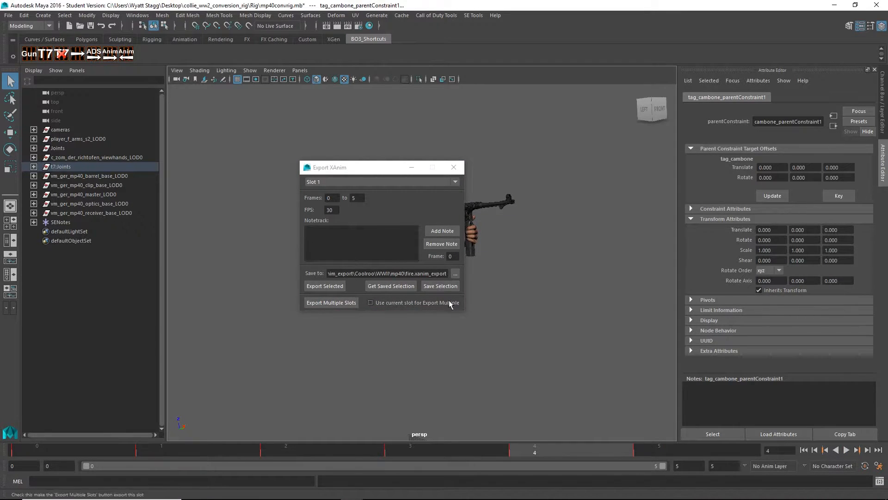
pyautogui.click(346, 285)
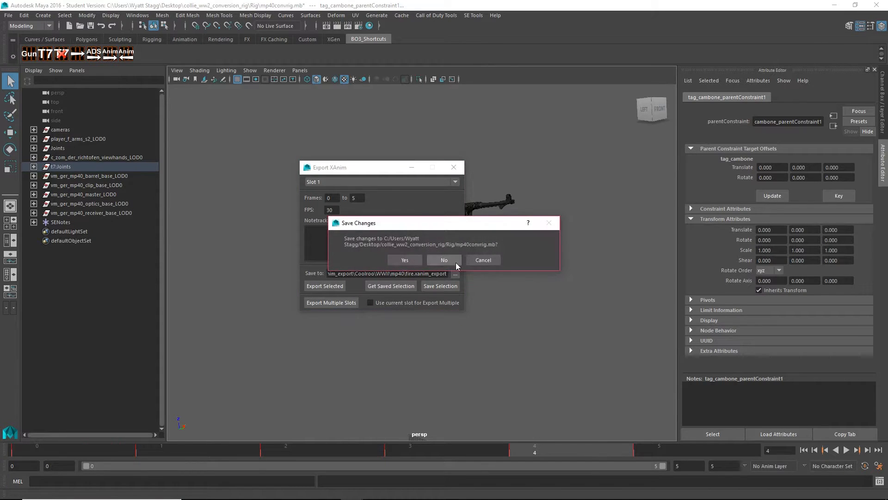
pyautogui.click(447, 263)
pyautogui.click(454, 168)
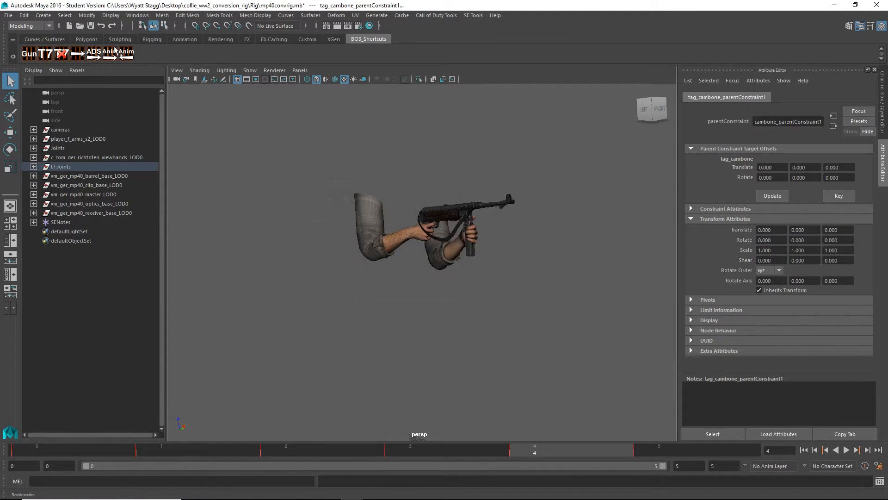
# Step: Reopen mp40convrig.mb from the collie_ww2_conversion_rig\Rig folder, discarding the changes made for the fire animation
pyautogui.click(7, 15)
pyautogui.click(37, 43)
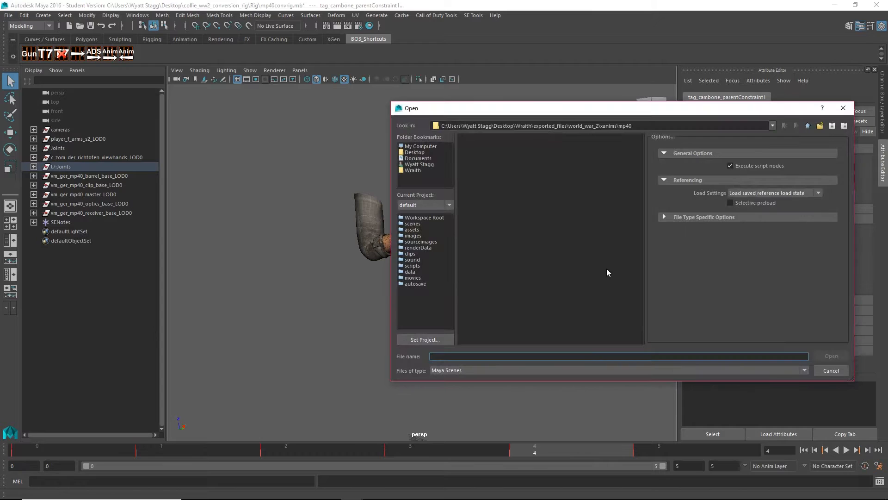
pyautogui.moveTo(641, 124); pyautogui.dragTo(10, 3)
pyautogui.write('C:\\Users\\Wyatt Stagg\\Desktop\\collie_ww2_conversion_rig\\Rig')
pyautogui.press('Return')
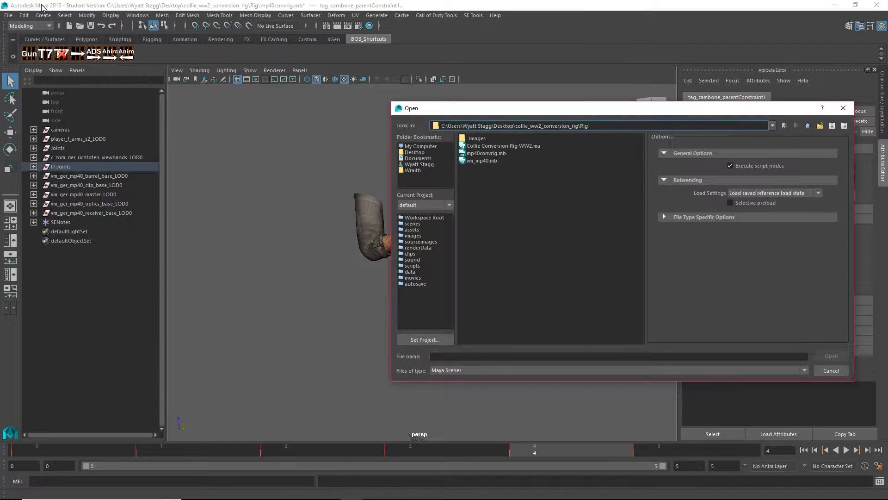
pyautogui.doubleClick(500, 154)
pyautogui.click(443, 260)
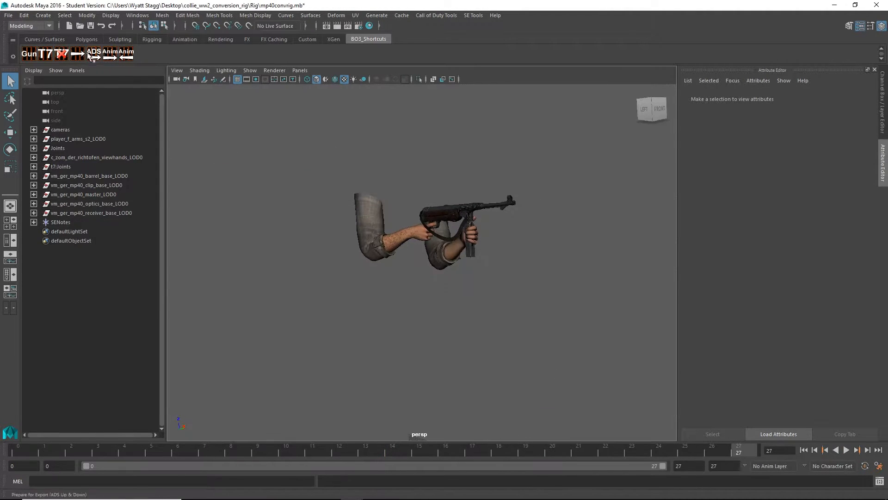
# Step: Export the ADS fire animation's joints for frames 0 to 27 as ads_fire.xanim_export into xanim_export\Coolroo\WWII\mp40
pyautogui.click(436, 15)
pyautogui.click(437, 36)
pyautogui.click(455, 273)
pyautogui.doubleClick(477, 154)
pyautogui.click(491, 145)
pyautogui.moveTo(486, 356); pyautogui.dragTo(380, 353)
pyautogui.click(325, 286)
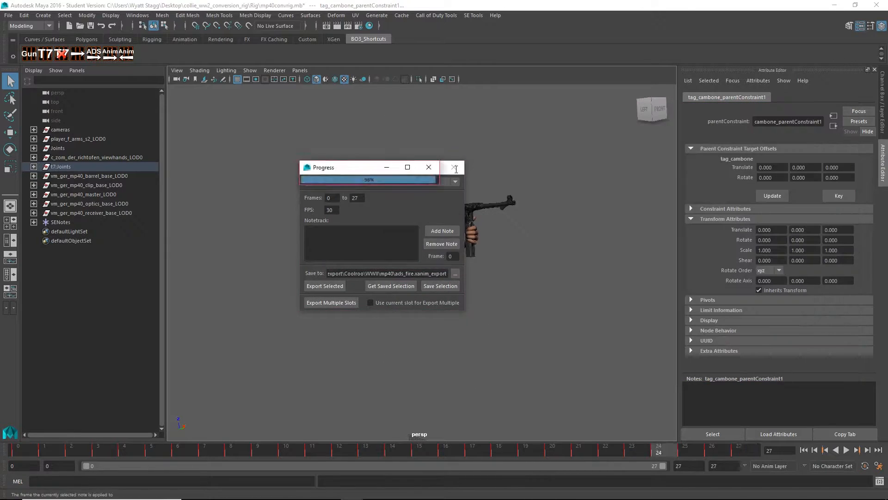
# Step: Reopen the clean mp40convrig.mb scene from the Rig folder, discarding the changes made for ads_fire
pyautogui.click(9, 15)
pyautogui.click(38, 44)
pyautogui.write('C:\\Users\\Wyatt Stagg\\Desktop\\collie_ww2_conversion_rig\\Rig')
pyautogui.press('Return')
pyautogui.doubleClick(500, 154)
pyautogui.click(443, 260)
# Step: Import va_mp40_fire_ads_last.seanim onto the rig and export its joints for frames 0 to 27 as lastshot.xanim_export into Coolroo\WWII\mp40
pyautogui.moveTo(212, 334); pyautogui.dragTo(549, 182)
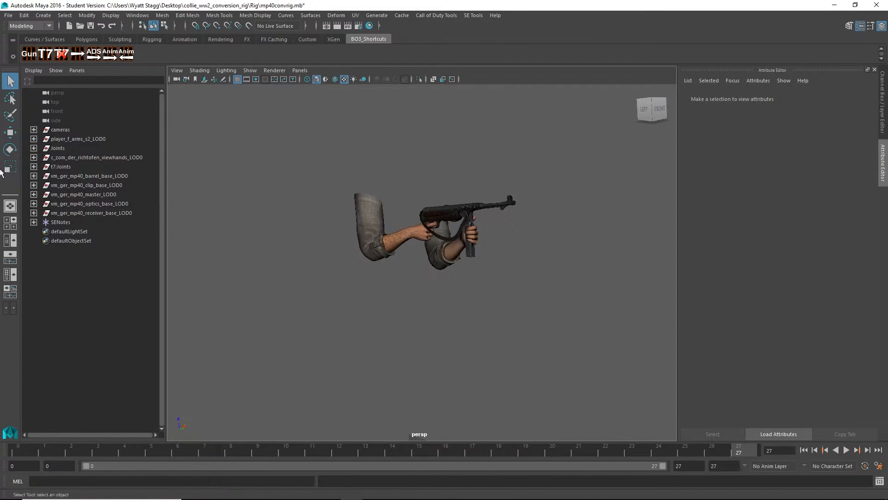
pyautogui.click(45, 167)
pyautogui.click(436, 16)
pyautogui.click(438, 36)
pyautogui.write('27')
pyautogui.click(455, 274)
pyautogui.doubleClick(474, 152)
pyautogui.click(481, 355)
pyautogui.click(325, 286)
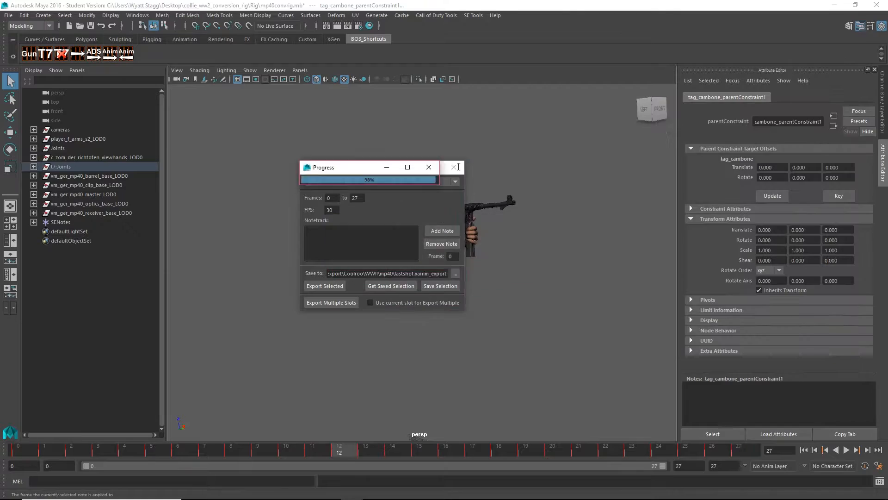
# Step: Reopen the clean mp40convrig.mb scene without saving the changes, and import va_mp40_fire_last.seanim onto the rig
pyautogui.click(9, 15)
pyautogui.click(37, 44)
pyautogui.write('C:\\Users\\Wyatt Stagg\\Desktop\\collie_ww2_conversion_rig\\Rig')
pyautogui.press('Return')
pyautogui.doubleClick(500, 153)
pyautogui.click(443, 260)
pyautogui.moveTo(235, 318); pyautogui.dragTo(549, 182)
# Step: Browse to the Call of Duty Black Ops III game folder in SteamLibrary\steamapps\common on the hard drive
pyautogui.middleClick(238, 490)
pyautogui.scroll(-5, 156, 287)
pyautogui.click(154, 390)
pyautogui.doubleClick(226, 293)
pyautogui.doubleClick(226, 290)
pyautogui.doubleClick(225, 281)
pyautogui.doubleClick(226, 281)
pyautogui.doubleClick(227, 290)
pyautogui.doubleClick(219, 319)
pyautogui.scroll(-12, 248, 370)
pyautogui.scroll(11, 253, 394)
pyautogui.click(124, 253)
pyautogui.scroll(-9, 278, 370)
pyautogui.doubleClick(229, 404)
pyautogui.scroll(9, 229, 361)
pyautogui.click(348, 349)
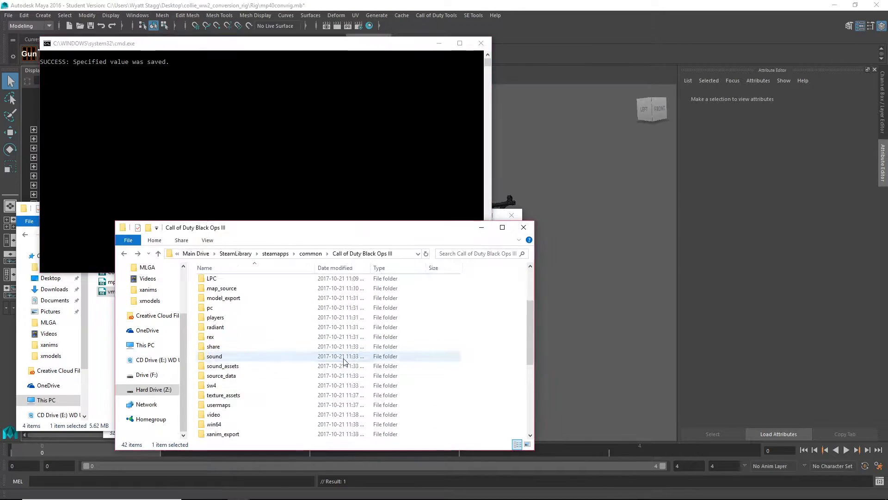
# Step: Open the exported MP-40 animations inside xanim_export and add the ads_ prefix to the lastshot file's name
pyautogui.scroll(-5, 324, 357)
pyautogui.click(236, 378)
pyautogui.doubleClick(236, 378)
pyautogui.doubleClick(231, 298)
pyautogui.click(247, 319)
pyautogui.write('ads_')
pyautogui.press('Return')
# Step: Prepare the rig's joints and export them as fire_last into xanim_export\Coolroo\WWII\mp40, closing the XAnim exporter
pyautogui.click(110, 53)
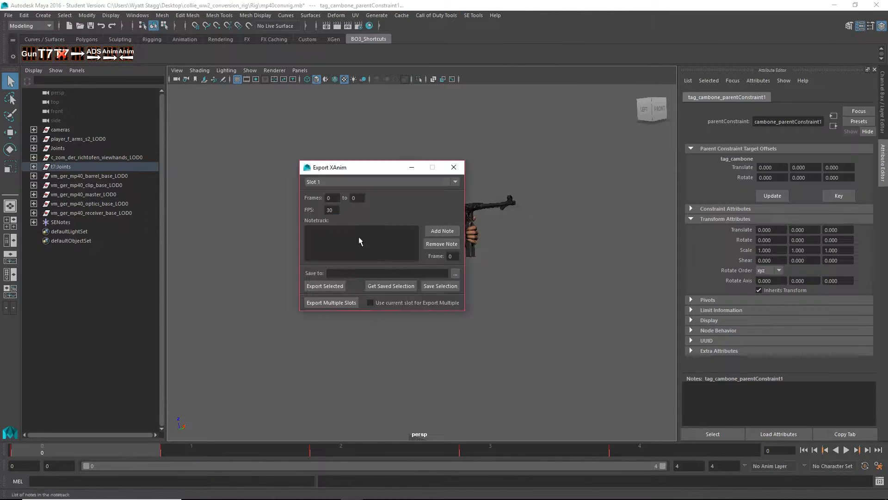
pyautogui.click(454, 272)
pyautogui.doubleClick(472, 146)
pyautogui.doubleClick(472, 153)
pyautogui.click(453, 356)
pyautogui.write('fire_last')
pyautogui.press('Return')
pyautogui.click(325, 286)
pyautogui.click(455, 167)
# Step: Reopen the clean mp40convrig.mb scene and import va_mp40_idle.seanim onto the rig, preparing its joints for export
pyautogui.hotkey('ctrl', 'o')
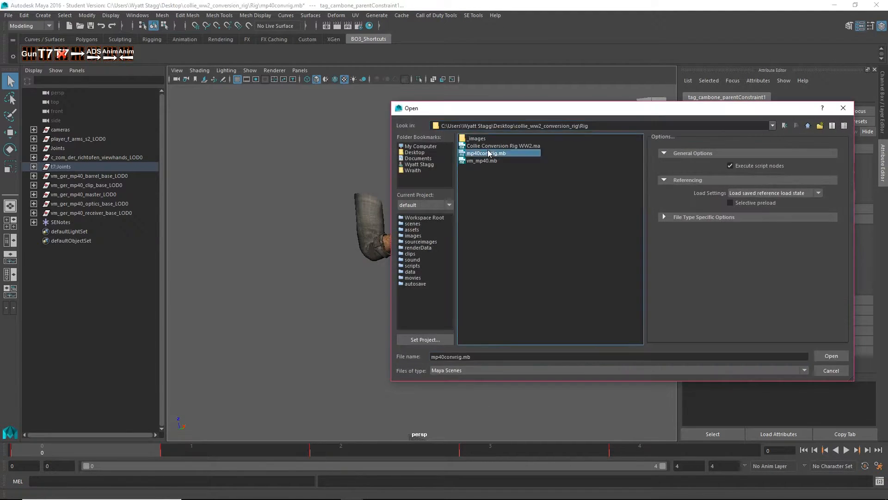
pyautogui.doubleClick(487, 153)
pyautogui.moveTo(233, 338); pyautogui.dragTo(601, 347)
pyautogui.click(110, 54)
# Step: Export the idle animation's joints for frames 0 to 1 as idle.xanim_export into xanim_export\Coolroo\WWII\mp40
pyautogui.click(436, 15)
pyautogui.click(438, 39)
pyautogui.click(455, 273)
pyautogui.doubleClick(472, 147)
pyautogui.write('idle')
pyautogui.click(325, 286)
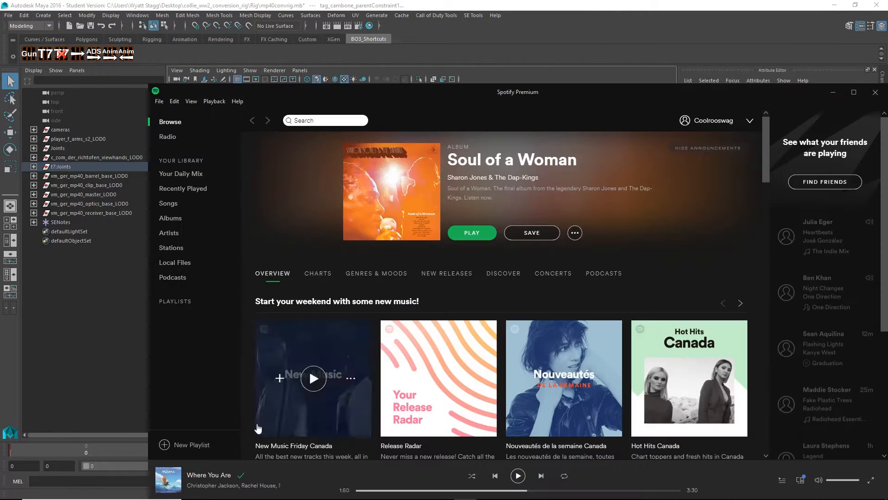
# Step: Switch to Spotify and play a track from the library's songs
pyautogui.click(168, 203)
pyautogui.doubleClick(306, 290)
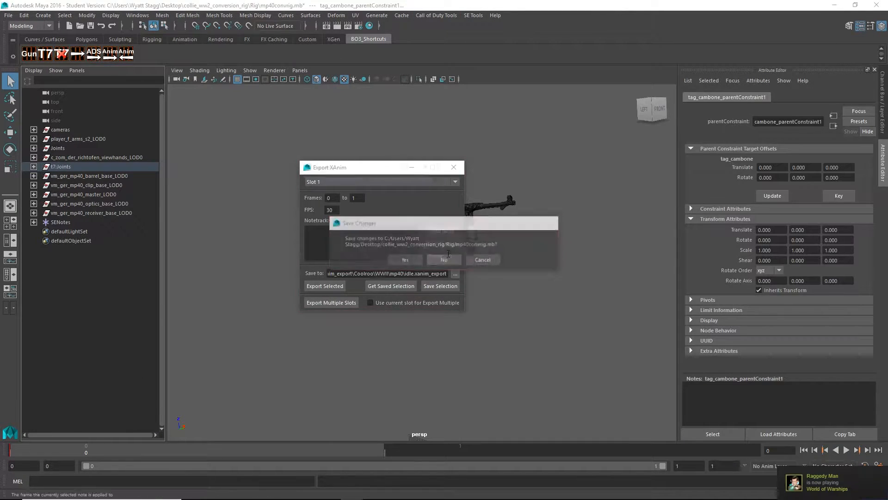
# Step: Reopen the clean mp40convrig.mb scene from the Rig folder, discarding the changes made for idle
pyautogui.click(436, 258)
pyautogui.hotkey('ctrl', 'o')
pyautogui.doubleClick(487, 152)
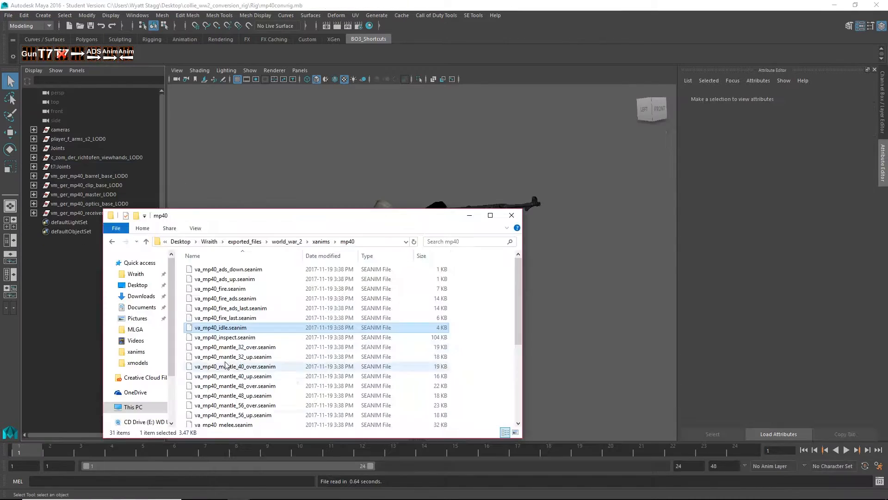
# Step: Import the next needed MP-40 seanim onto the rig, preview it and start an XAnim export of its prepared joints
pyautogui.moveTo(227, 364); pyautogui.dragTo(602, 347)
pyautogui.click(846, 450)
pyautogui.click(78, 55)
pyautogui.click(436, 15)
pyautogui.click(437, 40)
# Step: Choose the mp40 export folder under Coolroo\WWII as the destination and export the selected joints as an XAnim
pyautogui.click(456, 273)
pyautogui.doubleClick(471, 150)
pyautogui.doubleClick(472, 147)
pyautogui.press('Return')
pyautogui.click(325, 286)
# Step: Reopen the clean mp40convrig.mb scene for the following animation
pyautogui.click(23, 15)
pyautogui.hotkey('ctrl', 'o')
pyautogui.click(565, 125)
pyautogui.doubleClick(488, 152)
# Step: Import the next MP-40 seanim from the mp40 xanims folder onto the rig and play it through to frame 50
pyautogui.hotkey('alt', 'Tab')
pyautogui.moveTo(227, 375); pyautogui.dragTo(601, 347)
pyautogui.click(846, 450)
pyautogui.click(748, 454)
pyautogui.keyDown('alt'); pyautogui.moveTo(440, 278); pyautogui.dragTo(444, 259); pyautogui.keyUp('alt')
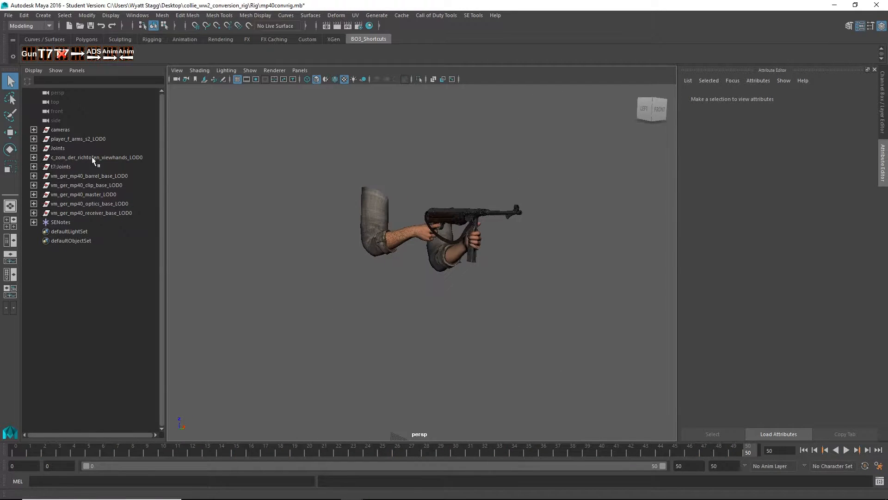
# Step: Export frames 0 to 50 of the T7 joints as first_raise.xanim_export in the Coolroo\WWII\mp40 folder
pyautogui.click(78, 55)
pyautogui.click(436, 16)
pyautogui.click(443, 41)
pyautogui.click(455, 273)
pyautogui.doubleClick(471, 145)
pyautogui.click(647, 357)
pyautogui.press('Return')
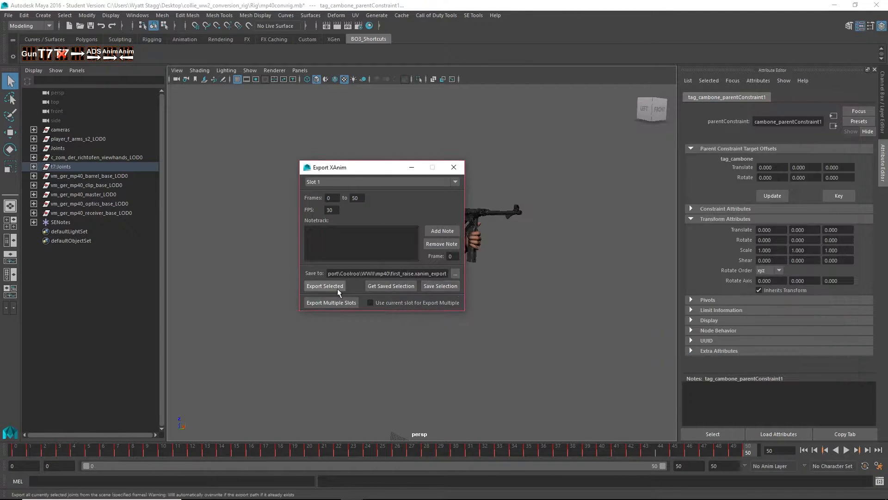
pyautogui.click(338, 289)
pyautogui.click(455, 167)
# Step: Reopen the clean mp40convrig.mb scene without saving the converted one
pyautogui.click(8, 15)
pyautogui.click(35, 41)
pyautogui.doubleClick(489, 153)
pyautogui.click(443, 264)
# Step: Import the next pullout seanim from the mp40 xanims folder onto the rig and preview it to its last frame
pyautogui.hotkey('alt', 'Tab')
pyautogui.click(846, 450)
pyautogui.moveTo(244, 383); pyautogui.dragTo(578, 273)
pyautogui.click(846, 450)
pyautogui.click(846, 450)
pyautogui.keyDown('alt'); pyautogui.moveTo(606, 301); pyautogui.dragTo(624, 272); pyautogui.keyUp('alt')
pyautogui.click(846, 450)
pyautogui.click(878, 450)
# Step: Set up an XAnim export of the t7:Joints with an end frame of 50
pyautogui.click(61, 167)
pyautogui.click(436, 15)
pyautogui.click(443, 41)
pyautogui.click(364, 198)
pyautogui.press('BackSpace')
pyautogui.write('50')
# Step: While choosing the export destination, rename the existing first_raise.xanim_export in the mp40 folder to pullout.xanim_export
pyautogui.click(455, 273)
pyautogui.doubleClick(476, 153)
pyautogui.doubleClick(477, 176)
pyautogui.doubleClick(477, 183)
pyautogui.click(478, 183)
pyautogui.rightClick(470, 177)
pyautogui.press('BackSpace')
pyautogui.press('BackSpace')
pyautogui.press('BackSpace')
pyautogui.press('BackSpace')
pyautogui.press('BackSpace')
pyautogui.press('BackSpace')
pyautogui.press('BackSpace')
pyautogui.press('BackSpace')
pyautogui.press('BackSpace')
pyautogui.press('BackSpace')
pyautogui.write('pullout')
pyautogui.press('Return')
# Step: Save the destination as first_raise.xanim_export, export the selected joints and check the export folder
pyautogui.click(831, 355)
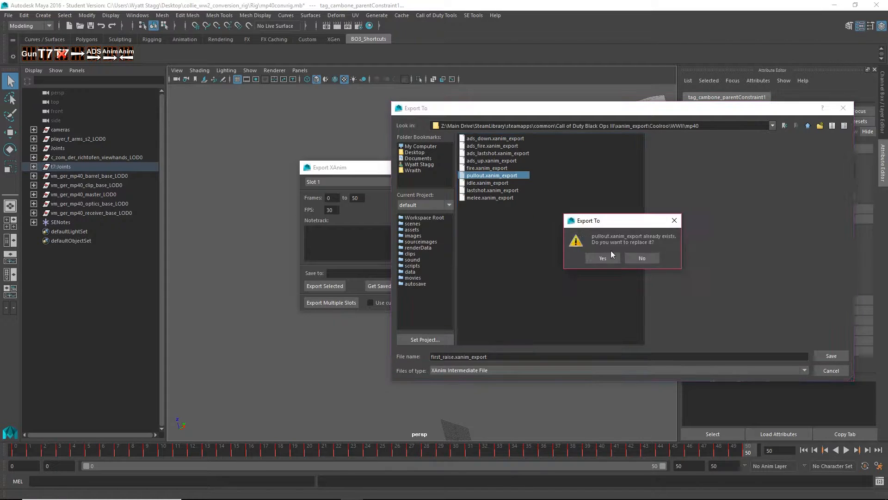
pyautogui.click(604, 259)
pyautogui.click(325, 286)
pyautogui.click(238, 491)
pyautogui.click(481, 227)
pyautogui.click(454, 167)
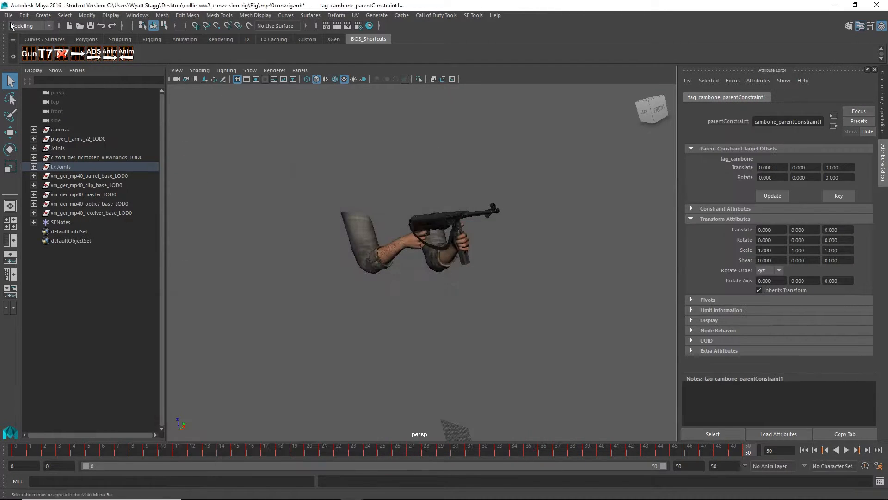
# Step: Reopen the clean mp40convrig.mb scene, then import and preview the quick pullout seanim on the rig
pyautogui.click(80, 26)
pyautogui.doubleClick(485, 152)
pyautogui.click(239, 490)
pyautogui.moveTo(238, 393); pyautogui.dragTo(578, 287)
pyautogui.click(846, 450)
# Step: Export frames 0 to 32 of the joints as pullout_quick in the mp40 export folder
pyautogui.click(110, 54)
pyautogui.click(391, 286)
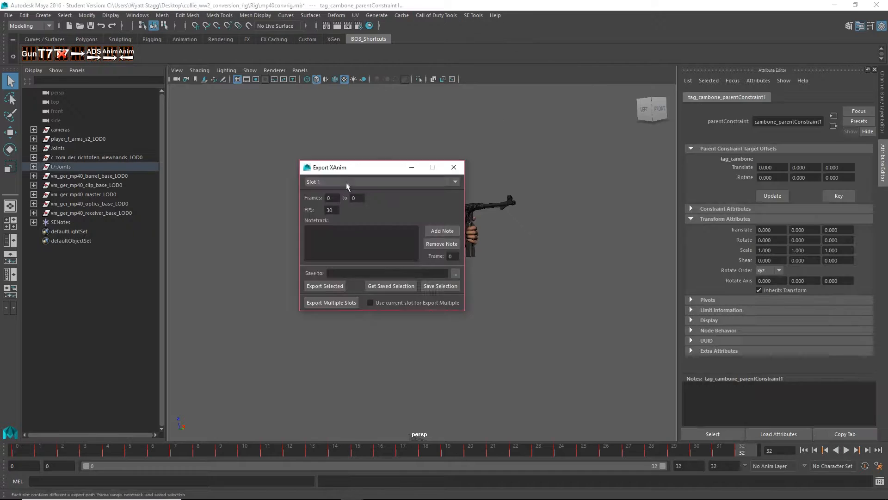
pyautogui.click(360, 198)
pyautogui.write('32')
pyautogui.click(455, 273)
pyautogui.doubleClick(476, 153)
pyautogui.write('pullout_quick')
pyautogui.click(832, 356)
pyautogui.click(325, 286)
pyautogui.click(453, 167)
# Step: Reopen the clean mp40convrig.mb scene and import the putaway seanim onto the rig
pyautogui.click(80, 26)
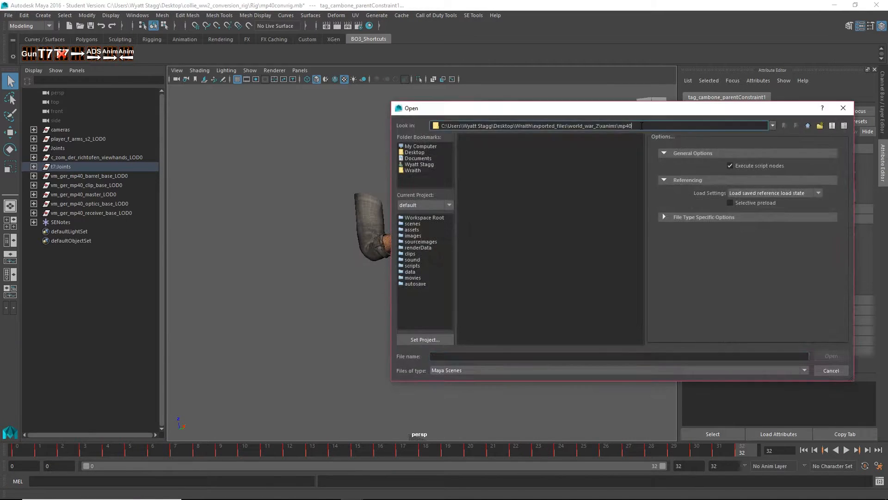
pyautogui.moveTo(245, 404); pyautogui.dragTo(578, 287)
# Step: Export frames 0 to 20 of the joints as putaway in the mp40 export folder
pyautogui.click(110, 54)
pyautogui.click(391, 286)
pyautogui.write('20')
pyautogui.click(455, 273)
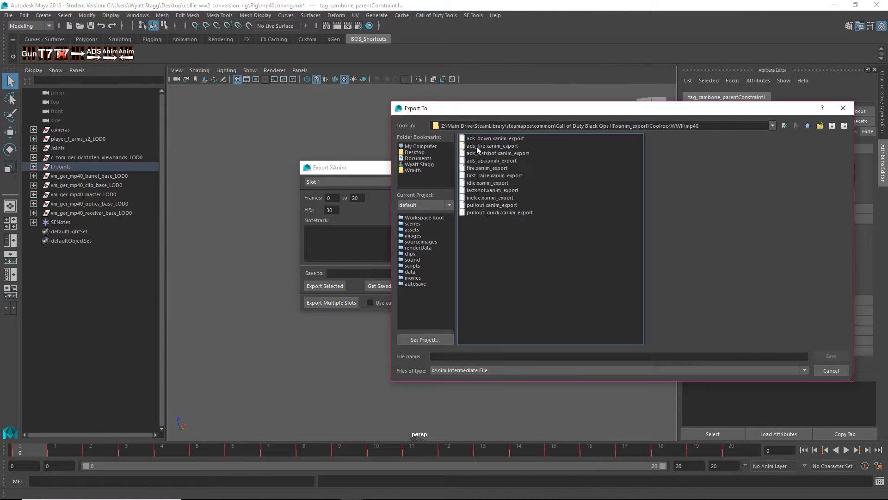
pyautogui.click(481, 356)
pyautogui.write('putaway')
pyautogui.press('Return')
pyautogui.click(325, 286)
pyautogui.click(446, 260)
pyautogui.click(454, 167)
# Step: Reopen the clean mp40convrig.mb scene and import the quick putaway seanim onto the rig
pyautogui.click(80, 26)
pyautogui.click(483, 154)
pyautogui.doubleClick(484, 157)
pyautogui.moveTo(238, 412); pyautogui.dragTo(583, 295)
# Step: Export frames 0 to 8 of the joints as putaway_quick in the mp40 export folder
pyautogui.click(110, 54)
pyautogui.write('8')
pyautogui.click(455, 273)
pyautogui.doubleClick(475, 141)
pyautogui.click(493, 356)
pyautogui.write('putaway_quick')
pyautogui.press('Return')
pyautogui.click(325, 286)
pyautogui.click(453, 167)
# Step: Reopen the clean mp40convrig.mb scene, then import the reload seanim and skip to its last frame
pyautogui.click(8, 15)
pyautogui.doubleClick(483, 155)
pyautogui.hotkey('alt', 'Tab')
pyautogui.hotkey('alt', 'Tab')
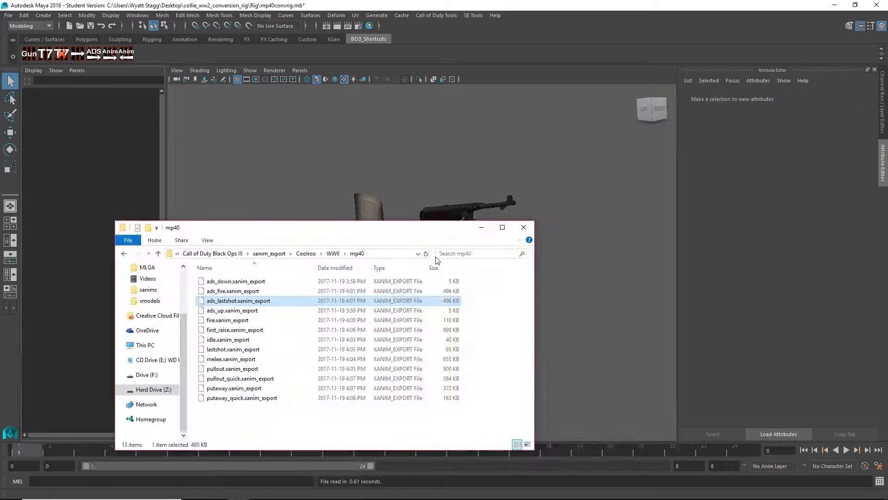
pyautogui.moveTo(254, 367); pyautogui.dragTo(583, 296)
pyautogui.click(846, 449)
# Step: Export frames 0 to 90 of the joints as reload in the mp40 export folder
pyautogui.click(78, 53)
pyautogui.click(436, 16)
pyautogui.click(437, 36)
pyautogui.click(353, 197)
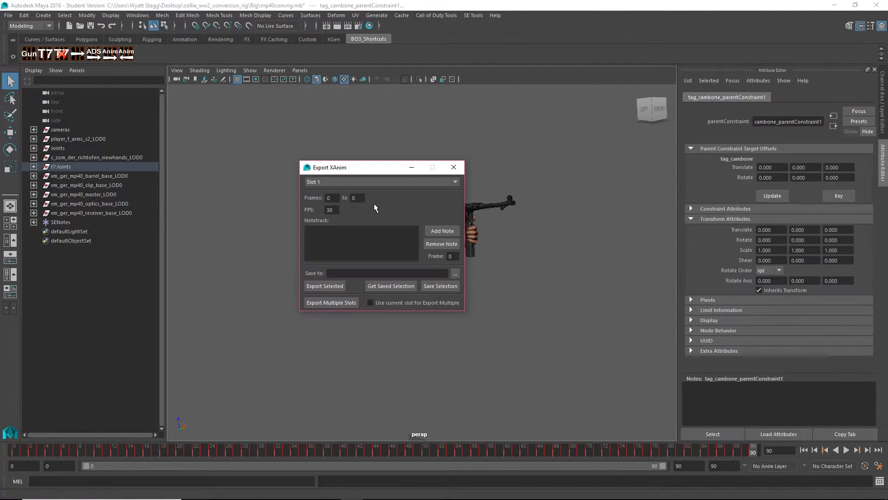
pyautogui.write('90')
pyautogui.click(455, 274)
pyautogui.doubleClick(474, 148)
pyautogui.write('reload')
pyautogui.press('Return')
pyautogui.click(325, 286)
# Step: Reopen mp40convrig.mb from the collie_ww2_conversion_rig\Rig folder, then import and preview the empty reload seanim
pyautogui.click(9, 15)
pyautogui.tripleClick(501, 125)
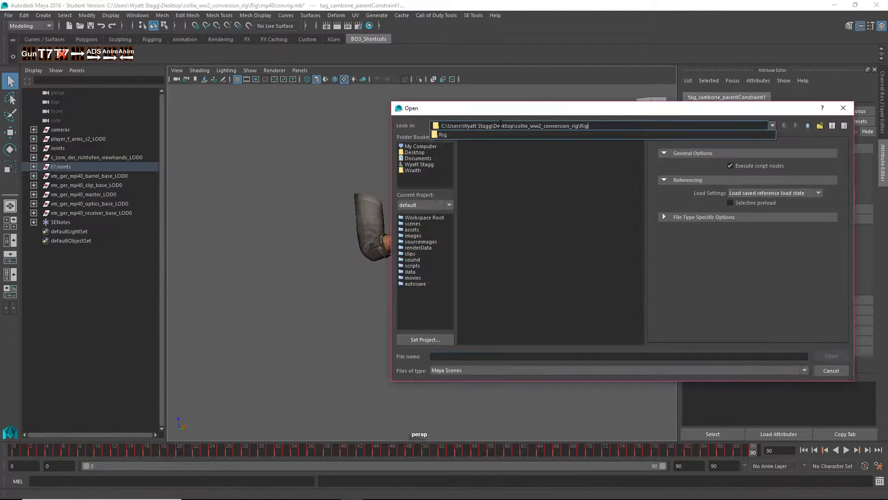
pyautogui.hotkey('ctrl', 'v')
pyautogui.doubleClick(483, 155)
pyautogui.hotkey('alt', 'Tab')
pyautogui.moveTo(253, 366); pyautogui.dragTo(582, 296)
pyautogui.click(837, 451)
# Step: Export frames 0 to 110 of the joints as reload_empty.xanim_export in the mp40 export folder
pyautogui.click(77, 54)
pyautogui.click(436, 15)
pyautogui.click(437, 36)
pyautogui.click(359, 201)
pyautogui.write('110')
pyautogui.click(455, 273)
pyautogui.doubleClick(477, 144)
pyautogui.click(325, 286)
pyautogui.click(454, 168)
# Step: Reopen mp40convrig.mb from the collie_ww2_conversion_rig\Rig folder, then import and preview the settle seanim
pyautogui.click(8, 15)
pyautogui.write('C:\\Users\\Wyatt Stagg\\Desktop\\collie_ww2_conversion_rig\\Rig')
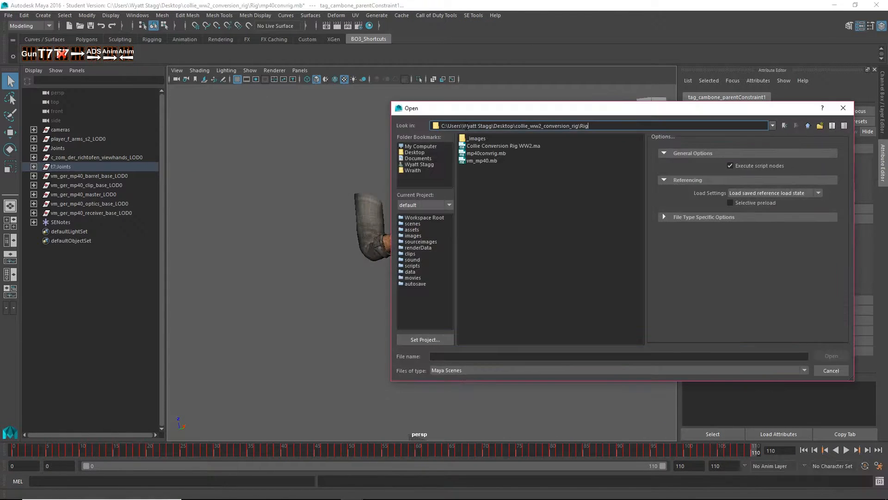
pyautogui.doubleClick(484, 155)
pyautogui.hotkey('alt', 'Tab')
pyautogui.moveTo(238, 384); pyautogui.dragTo(583, 296)
pyautogui.click(846, 450)
# Step: Delete the two unneeded seanim files at the end of the mp40 xanims folder
pyautogui.hotkey('alt', 'Tab')
pyautogui.click(272, 422)
pyautogui.keyDown('shift'); pyautogui.click(272, 413); pyautogui.keyUp('shift')
pyautogui.press('Delete')
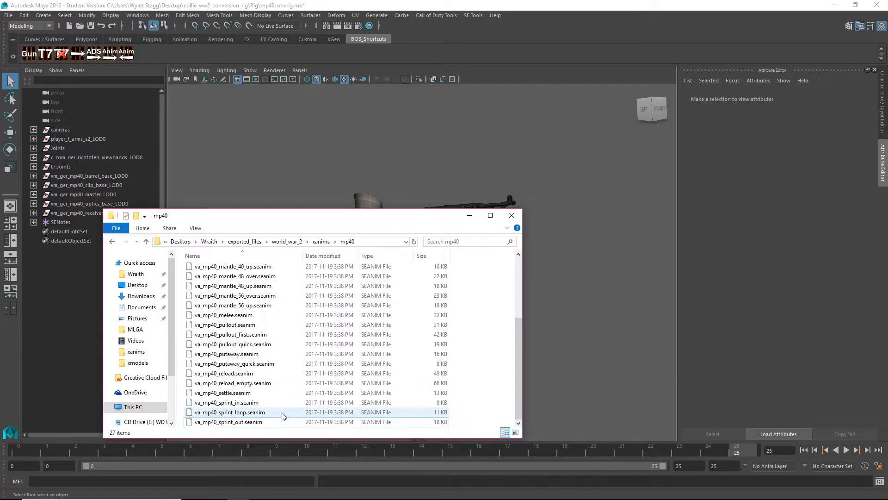
# Step: Return to Maya and export the joints' settle animation as settle.xanim_export in the mp40 export folder
pyautogui.hotkey('alt', 'Tab')
pyautogui.click(78, 53)
pyautogui.click(436, 16)
pyautogui.click(437, 37)
pyautogui.click(455, 273)
pyautogui.doubleClick(473, 154)
pyautogui.click(519, 356)
pyautogui.write('va_mp40_')
pyautogui.click(324, 286)
# Step: Reopen the clean mp40convrig.mb scene without saving and import va_mp40_sprint_in.seanim onto the rig
pyautogui.hotkey('ctrl', 'o')
pyautogui.click(444, 260)
pyautogui.doubleClick(484, 156)
pyautogui.hotkey('alt', 'Tab')
pyautogui.moveTo(227, 402); pyautogui.dragTo(583, 296)
# Step: Export the joints' sprint-in animation as sprint_in.xanim_export in the Coolroo\WWII\mp40 export folder
pyautogui.click(78, 54)
pyautogui.click(436, 16)
pyautogui.click(437, 36)
pyautogui.click(454, 273)
pyautogui.doubleClick(474, 152)
pyautogui.click(487, 358)
pyautogui.write('sprint')
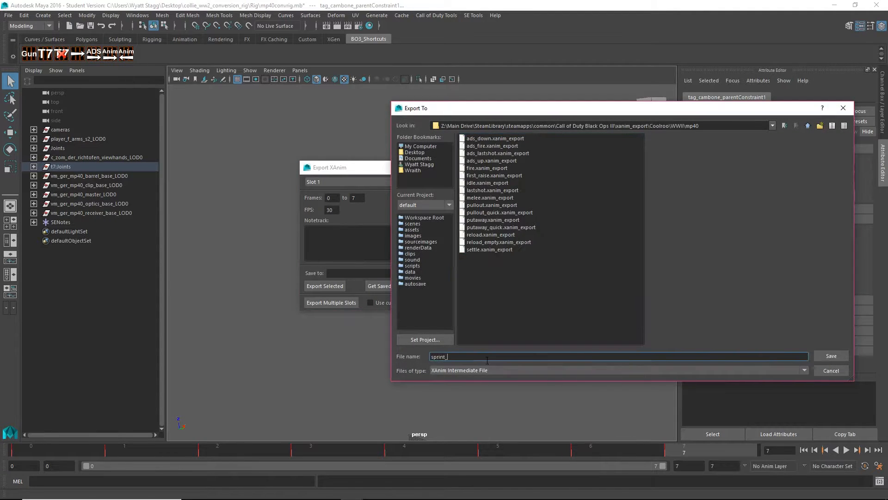
pyautogui.write('_in')
pyautogui.press('Return')
pyautogui.click(325, 286)
# Step: Reopen the clean mp40convrig.mb scene without saving and import va_mp40_sprint_loop.seanim onto the rig
pyautogui.hotkey('ctrl', 'o')
pyautogui.click(444, 260)
pyautogui.hotkey('ctrl', 'o')
pyautogui.doubleClick(484, 155)
pyautogui.hotkey('alt', 'Tab')
pyautogui.moveTo(250, 412); pyautogui.dragTo(582, 296)
# Step: Export the joints' sprint loop animation as an XAnim in the Coolroo\WWII\mp40 export folder
pyautogui.click(77, 54)
pyautogui.click(436, 15)
pyautogui.click(437, 37)
pyautogui.click(455, 274)
pyautogui.doubleClick(473, 190)
pyautogui.doubleClick(472, 146)
pyautogui.click(487, 357)
pyautogui.write('sprint_out')
pyautogui.press('Return')
pyautogui.click(325, 286)
# Step: Reload the clean mp40convrig.mb scene without saving and import va_mp40_sprint_out.seanim onto the rig
pyautogui.click(8, 15)
pyautogui.click(23, 36)
pyautogui.click(492, 492)
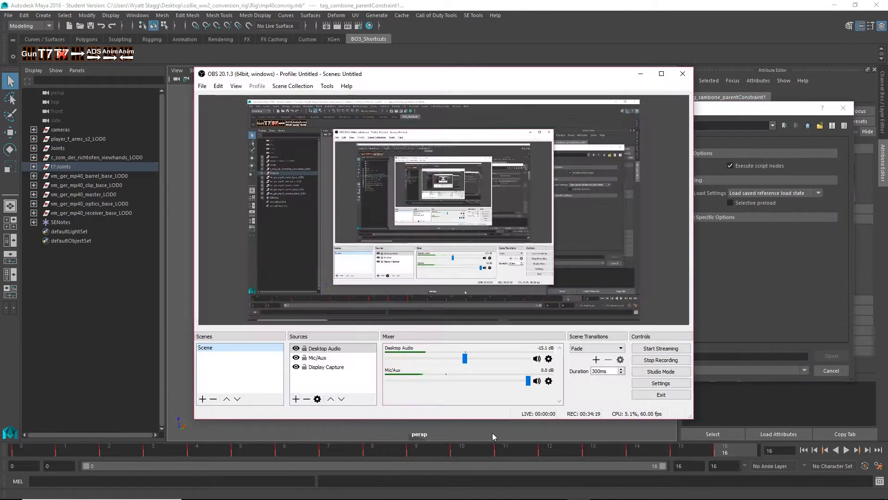
pyautogui.click(492, 491)
pyautogui.doubleClick(484, 156)
pyautogui.click(444, 260)
pyautogui.hotkey('alt', 'Tab')
pyautogui.moveTo(250, 412); pyautogui.dragTo(583, 296)
# Step: Export frames 0 to 31 of the joints' animation as sprint_out.xanim_export in the mp40 folder, without saving the scene, and close the exporter
pyautogui.click(77, 54)
pyautogui.click(437, 15)
pyautogui.click(438, 36)
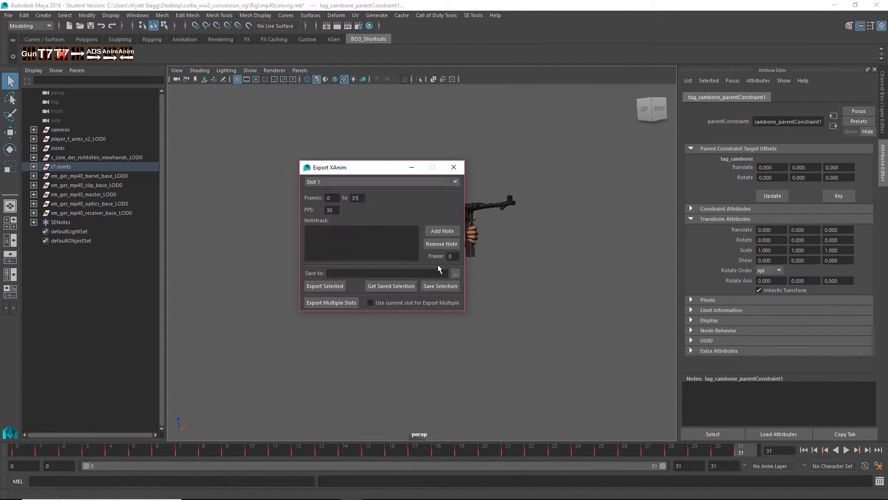
pyautogui.write('31')
pyautogui.click(456, 273)
pyautogui.doubleClick(473, 146)
pyautogui.hotkey('alt', 'Tab')
pyautogui.hotkey('alt', 'Tab')
pyautogui.click(487, 356)
pyautogui.write('sprint_out')
pyautogui.press('Return')
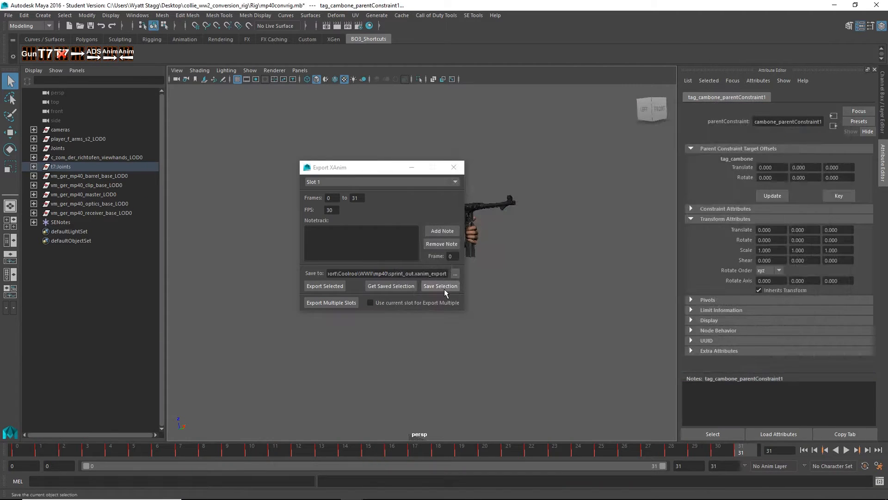
pyautogui.click(340, 286)
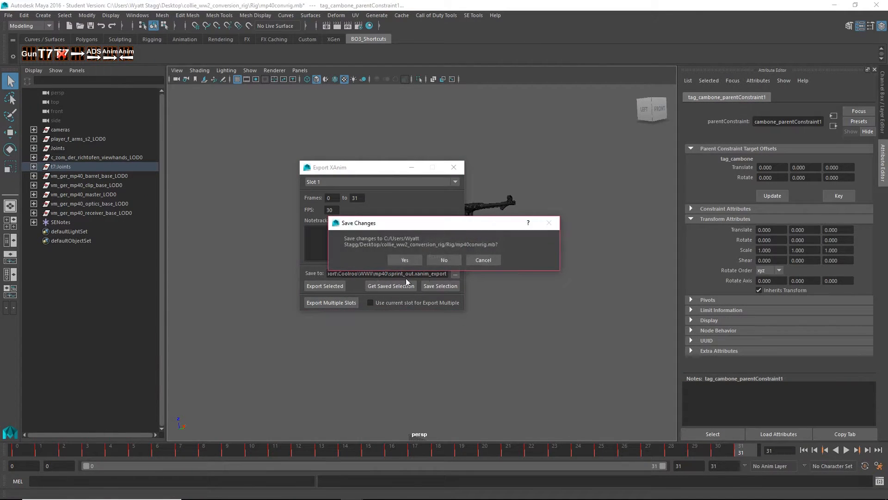
pyautogui.click(427, 263)
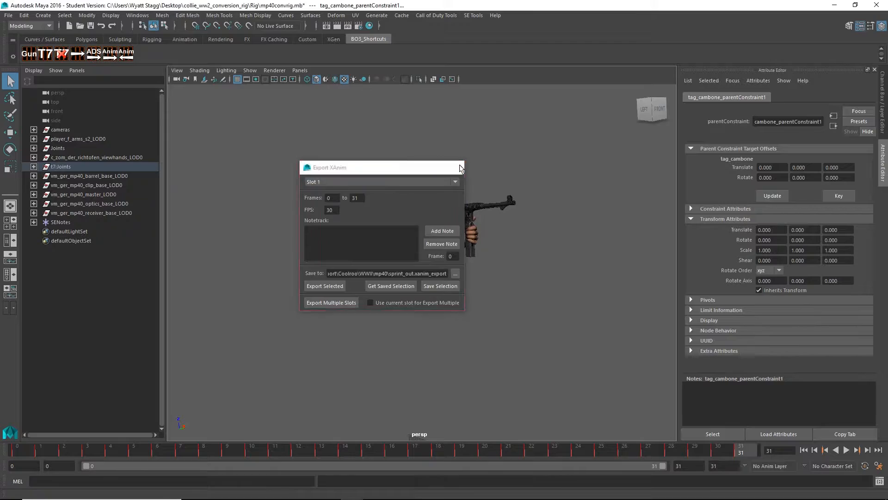
pyautogui.click(454, 167)
# Step: Minimise the other windows and bring up the Improved Conversion Rig Reborn (BO3) page on Modme in the browser
pyautogui.click(843, 4)
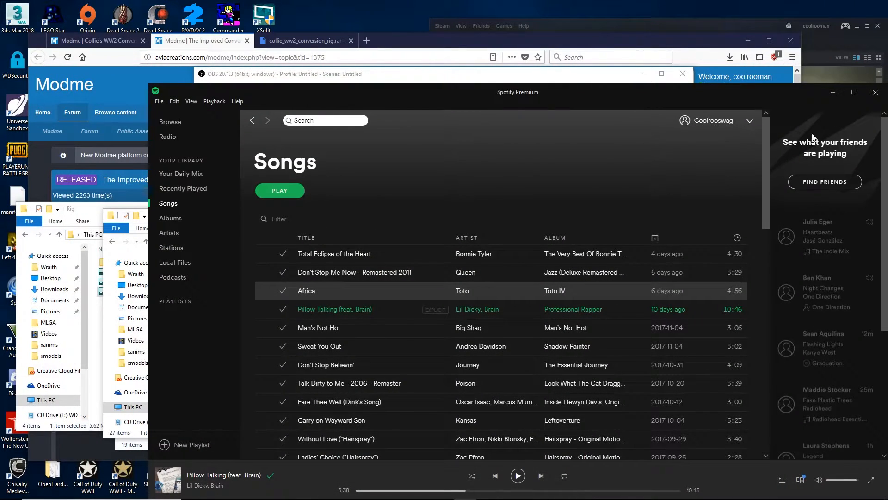
pyautogui.click(835, 92)
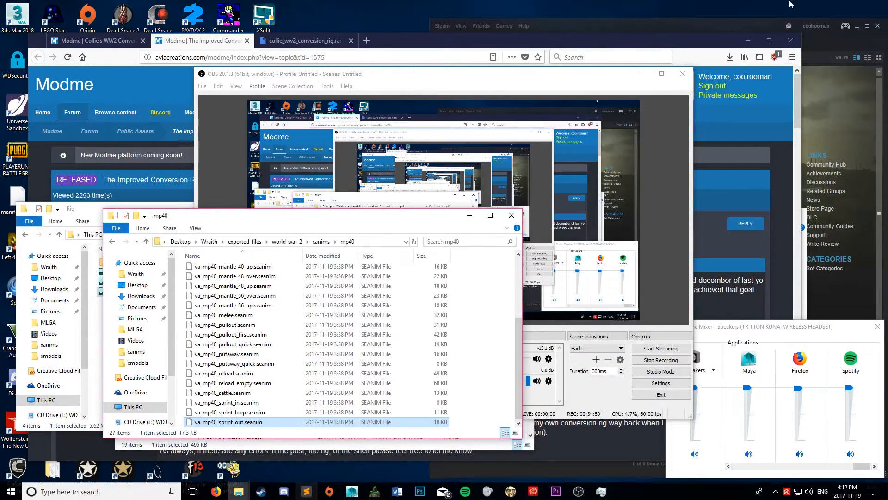
pyautogui.click(643, 75)
pyautogui.click(672, 65)
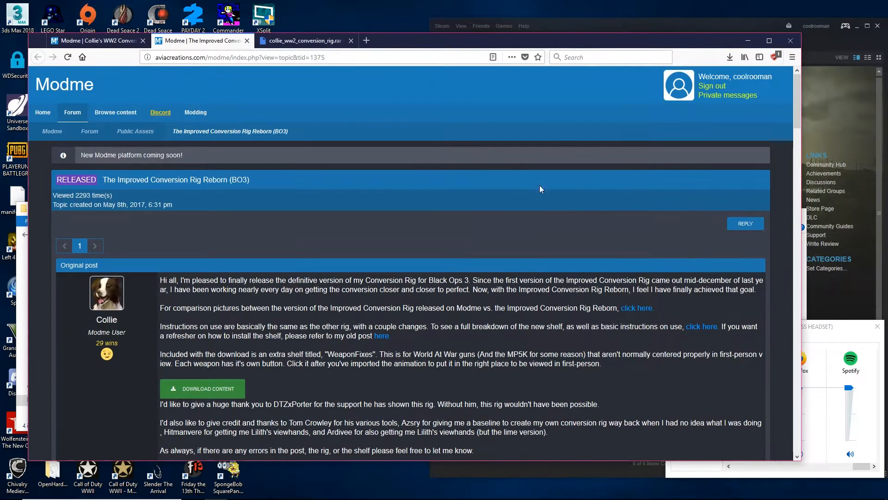
pyautogui.click(331, 58)
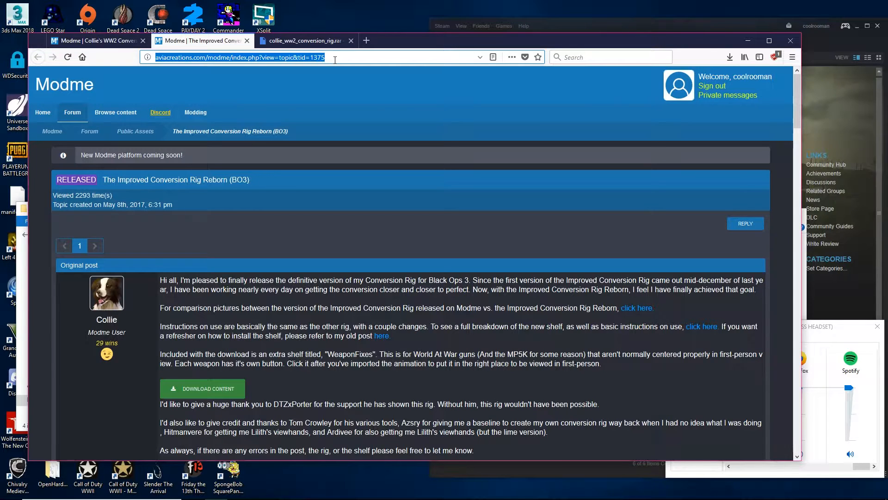
# Step: Return to Maya and open vm_mp40.mb from the collie_ww2_conversion_rig\Rig folder without saving the current scene
pyautogui.moveTo(184, 495)
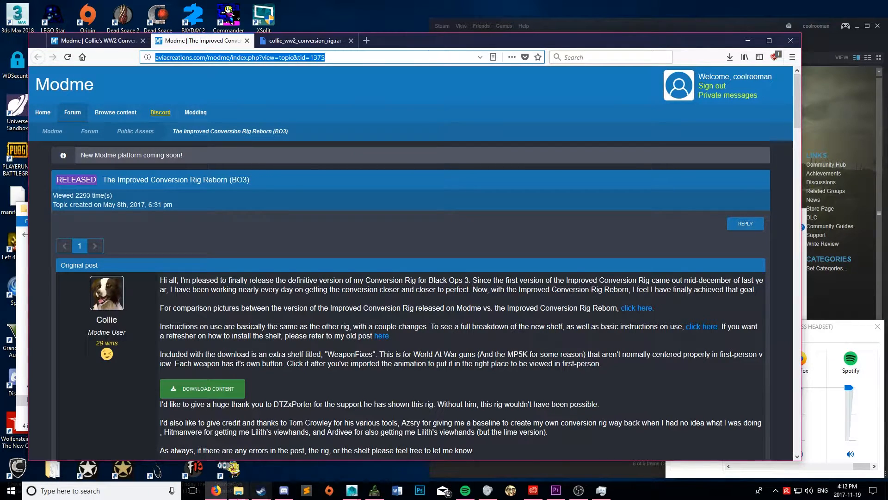
pyautogui.click(351, 491)
pyautogui.click(390, 457)
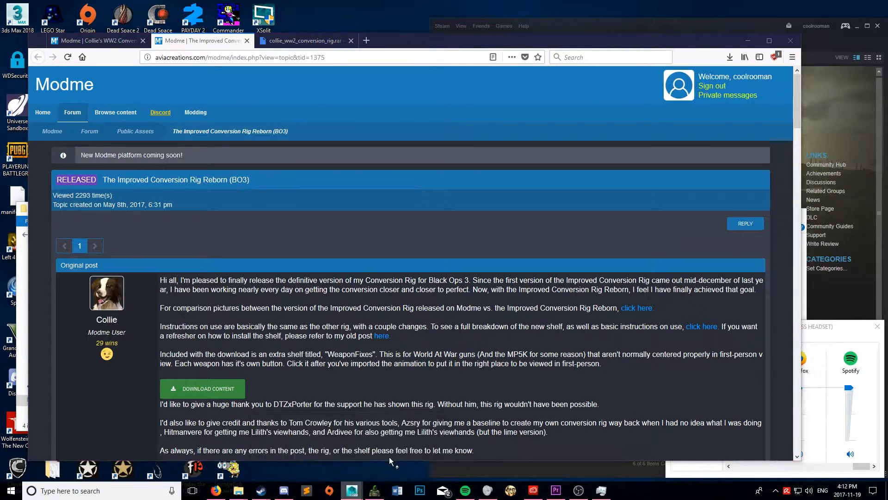
pyautogui.click(9, 15)
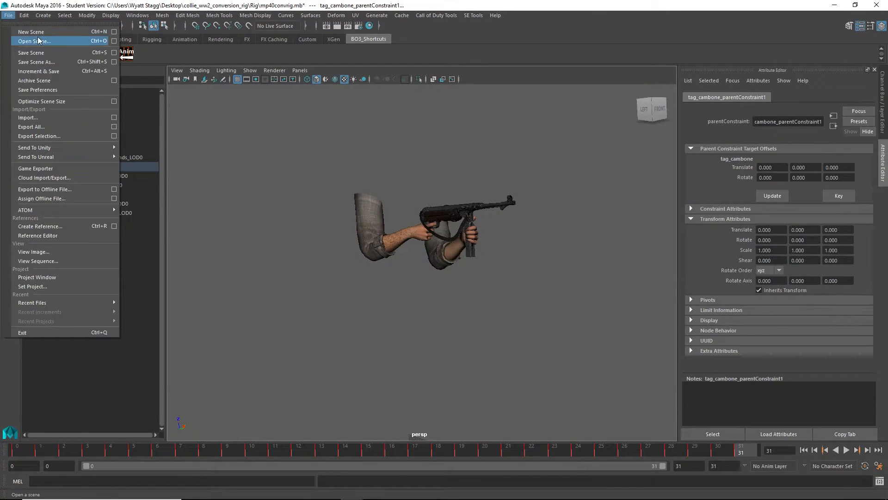
pyautogui.click(38, 41)
pyautogui.click(641, 124)
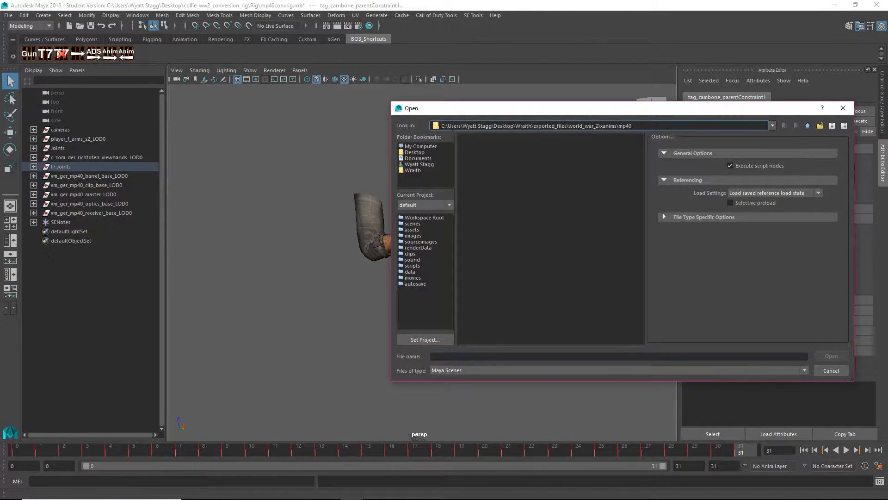
pyautogui.write('C:\\Users\\Wyatt Stagg\\Desktop\\collie_ww2_conversion_rig\\Rig')
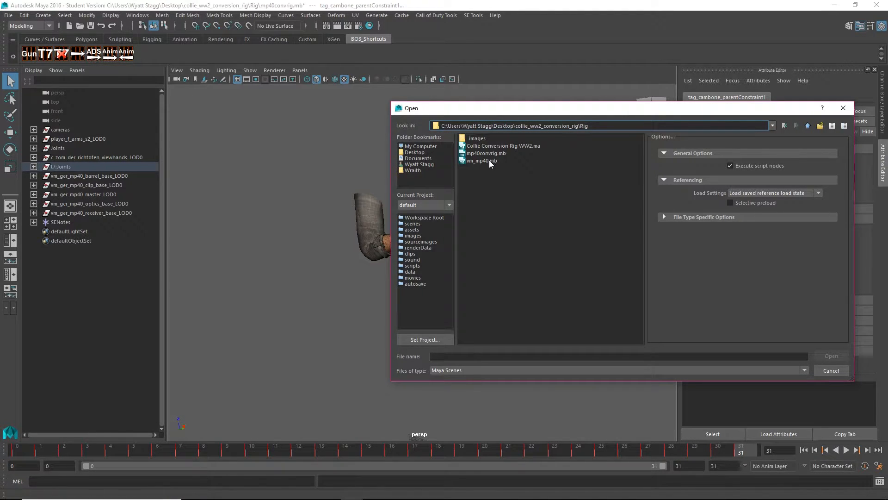
pyautogui.doubleClick(489, 160)
pyautogui.click(446, 263)
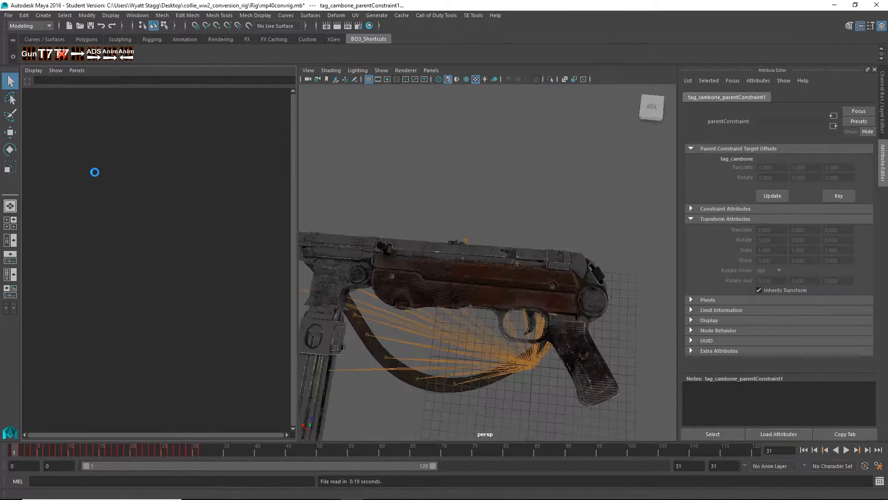
# Step: Select the MP-40 mesh groups and Joints with their full hierarchy and start an XModel export
pyautogui.click(114, 175)
pyautogui.keyDown('shift'); pyautogui.click(79, 129); pyautogui.keyUp('shift')
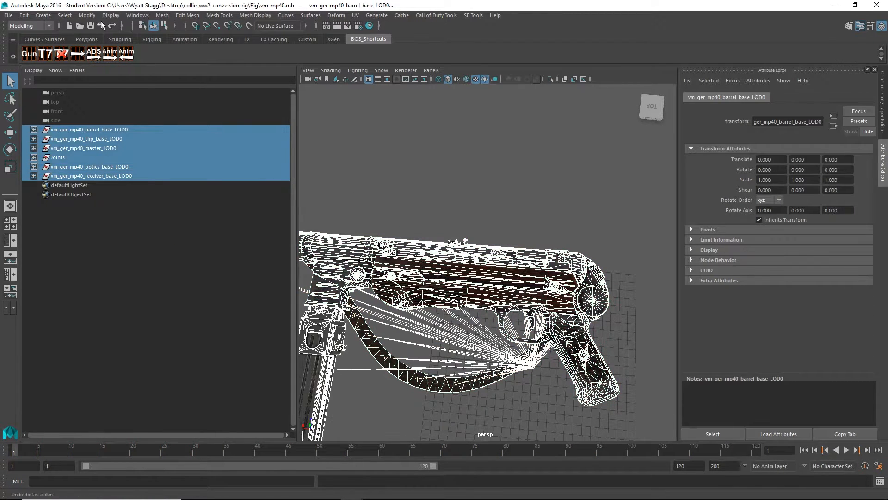
pyautogui.click(64, 18)
pyautogui.click(106, 61)
pyautogui.click(436, 15)
pyautogui.click(453, 78)
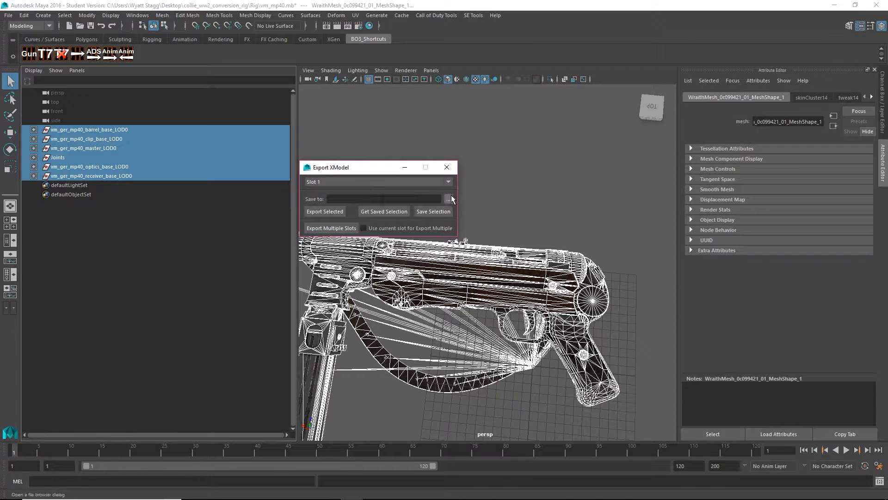
# Step: Create an mp40 folder in model_export\Coolroo\WWII and set the export file there to vm.xmodel_export
pyautogui.click(449, 198)
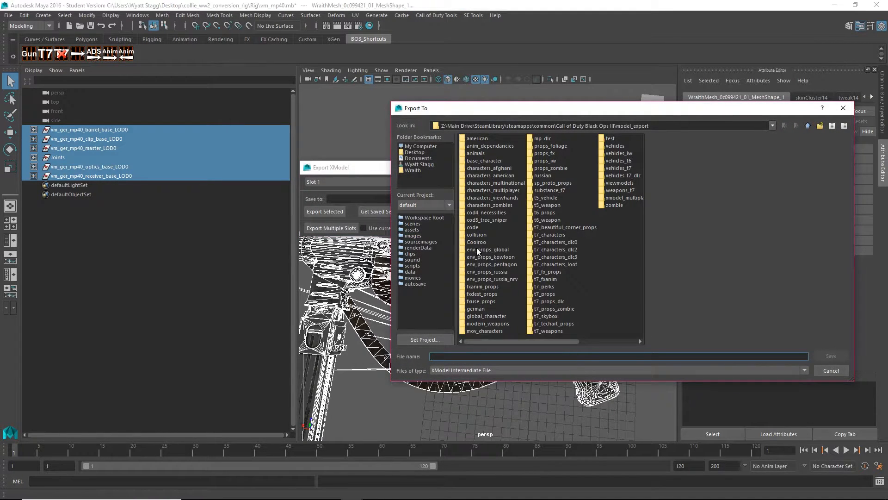
pyautogui.doubleClick(474, 242)
pyautogui.doubleClick(470, 154)
pyautogui.rightClick(476, 148)
pyautogui.click(513, 165)
pyautogui.write('m0-40')
pyautogui.press('Return')
pyautogui.press('Return')
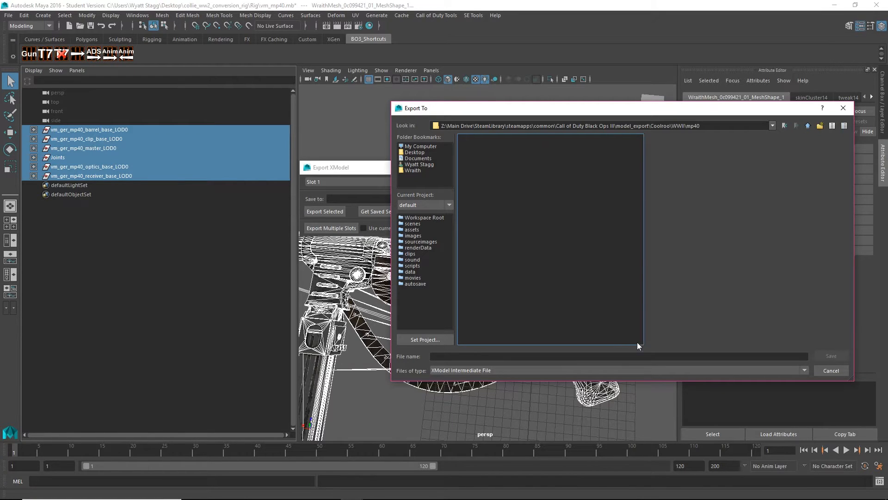
pyautogui.click(638, 357)
pyautogui.write('vm')
pyautogui.press('Return')
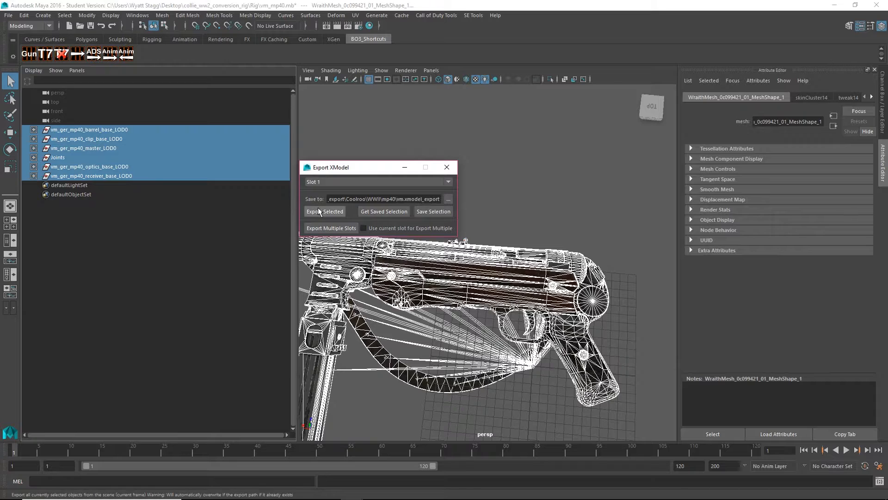
# Step: Rename the j_gun joint under Joints to tag_weapon
pyautogui.click(33, 158)
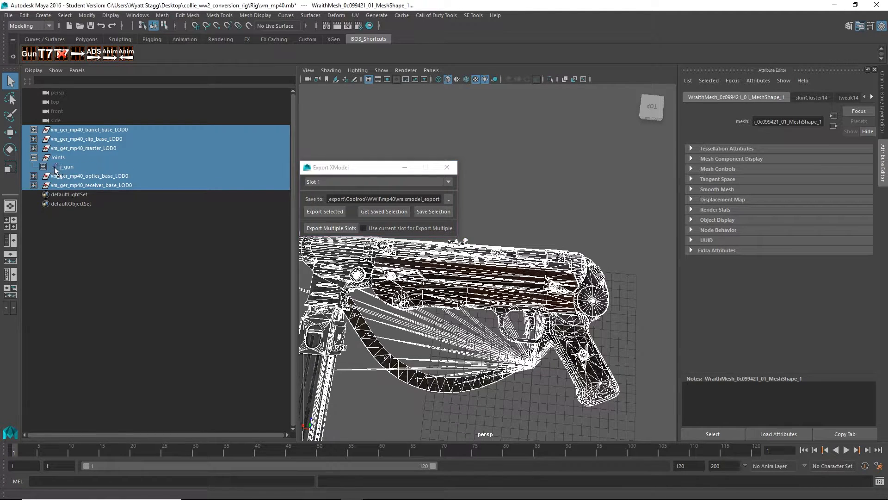
pyautogui.click(63, 167)
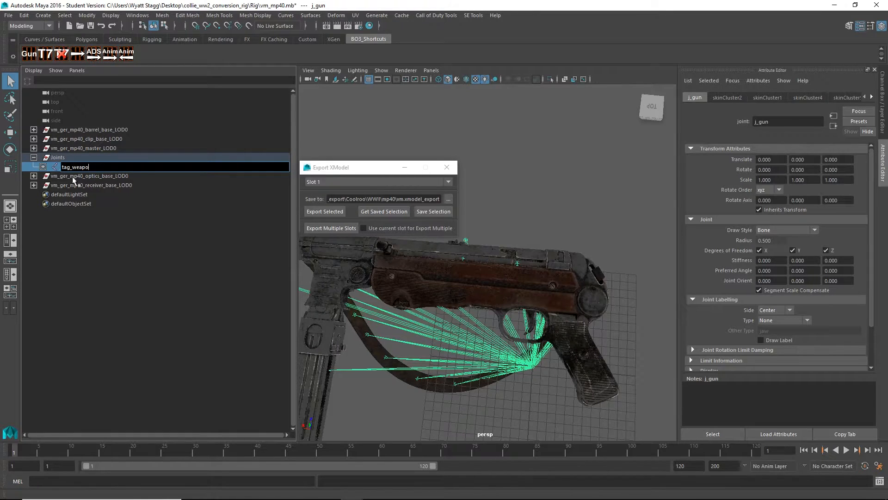
pyautogui.write('tag_weapon')
pyautogui.press('Return')
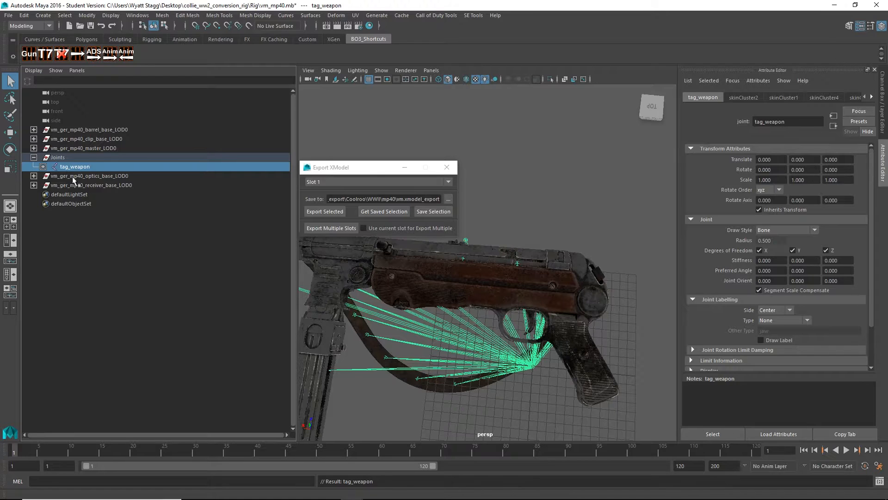
# Step: Select all MP-40 groups with their full hierarchy, export them as vm.xmodel_export without saving the scene, and close the exporter
pyautogui.click(90, 185)
pyautogui.keyDown('shift'); pyautogui.click(87, 131); pyautogui.keyUp('shift')
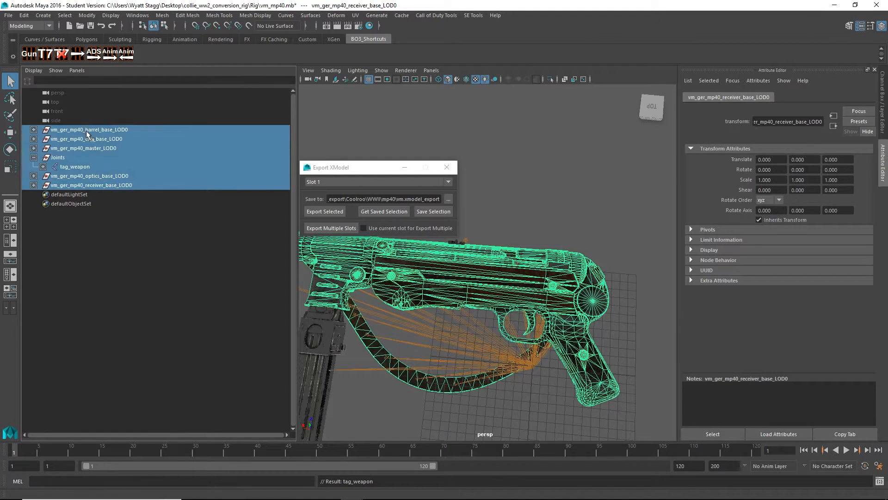
pyautogui.click(340, 212)
pyautogui.click(444, 260)
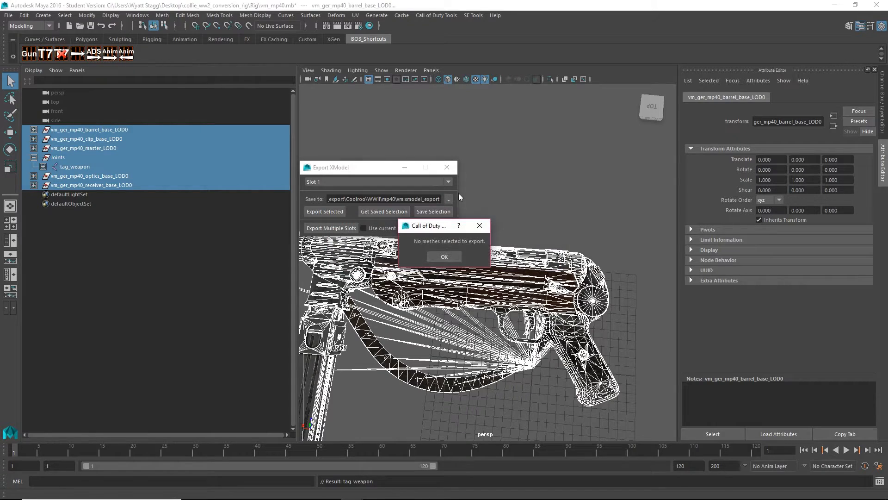
pyautogui.click(444, 257)
pyautogui.click(65, 16)
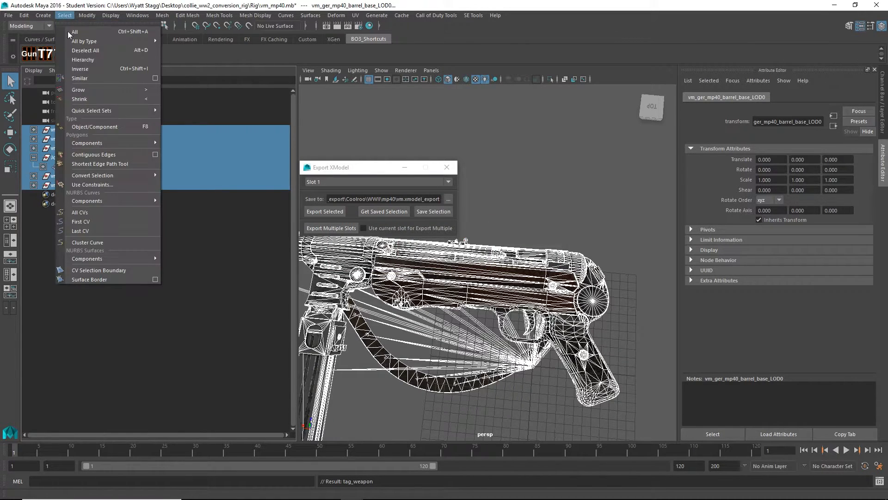
pyautogui.click(94, 65)
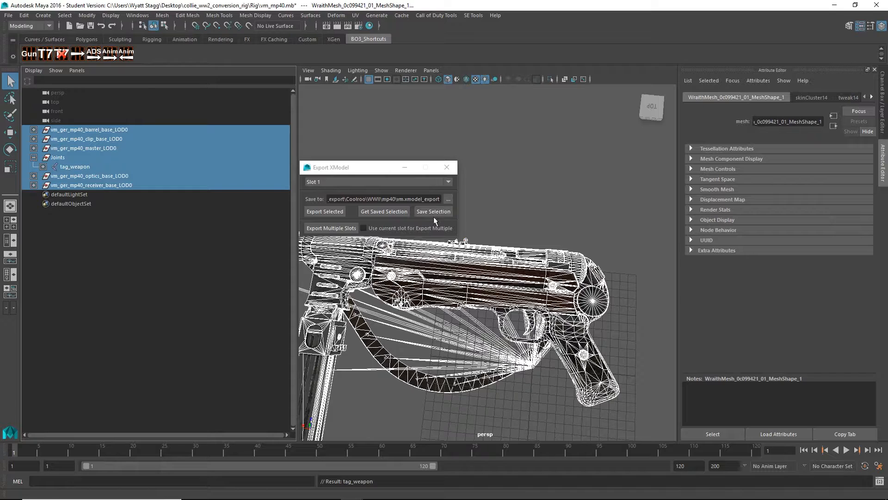
pyautogui.click(325, 211)
pyautogui.click(444, 259)
pyautogui.click(447, 167)
# Step: Open c_t7_zm_dlchd_richtofen_waw_viewhands_LOD0.ma from Wraith's exported black_ops_3 xmodels without saving vm_mp40.mb, then switch to File Explorer
pyautogui.click(8, 16)
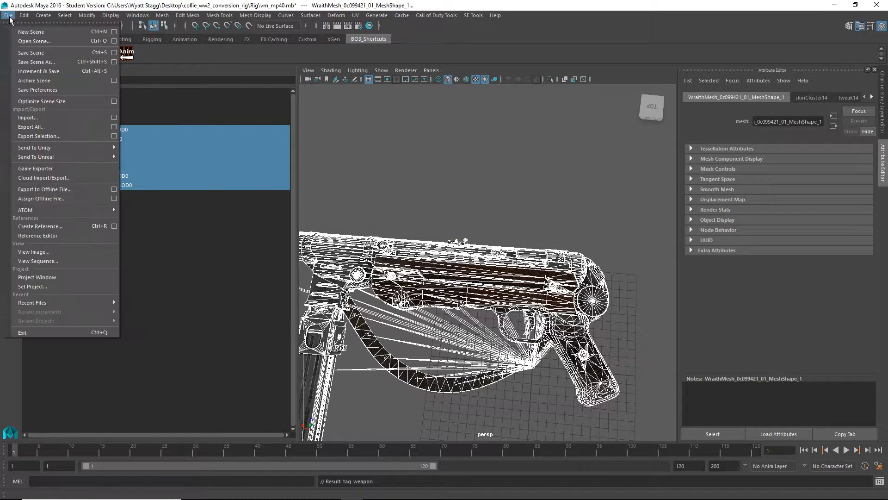
pyautogui.click(19, 42)
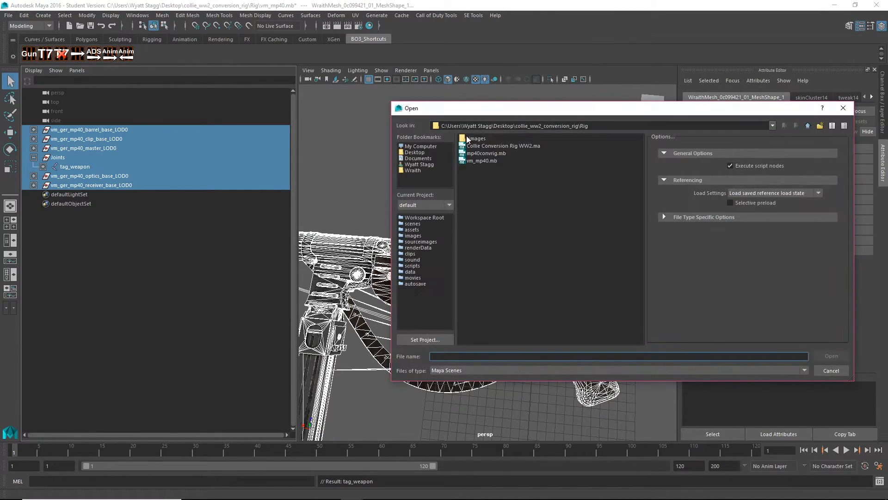
pyautogui.click(408, 170)
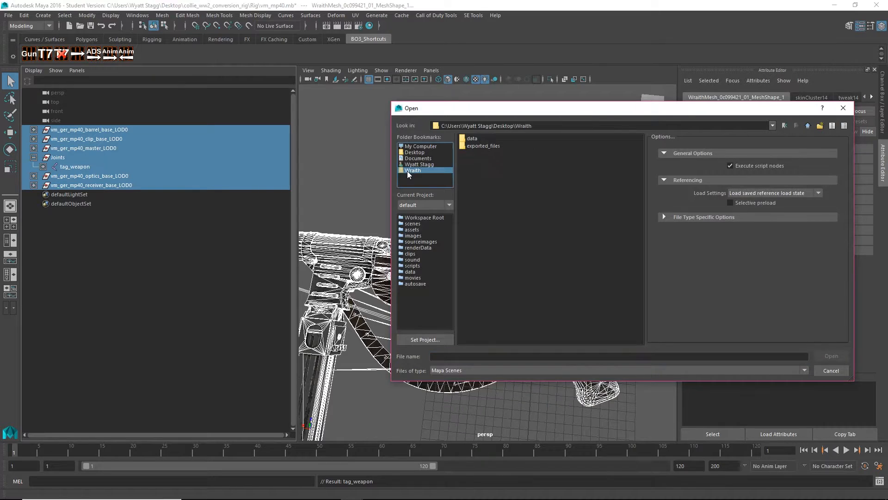
pyautogui.doubleClick(462, 146)
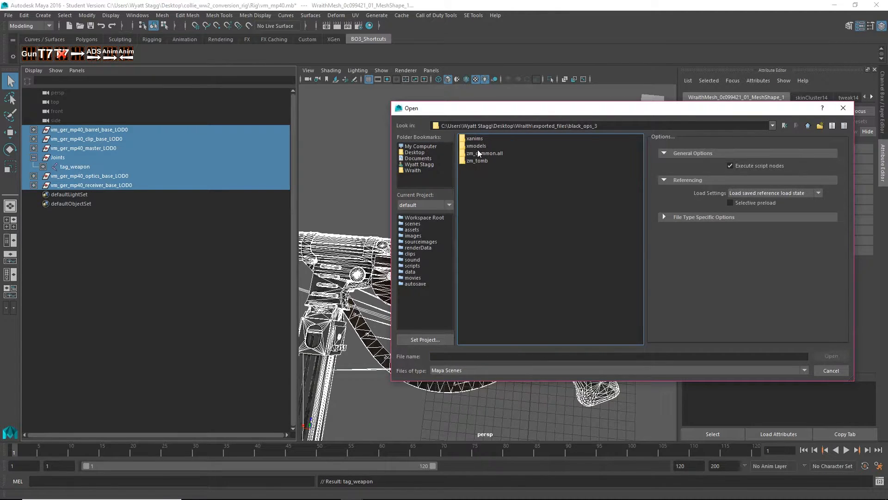
pyautogui.click(474, 145)
pyautogui.doubleClick(488, 146)
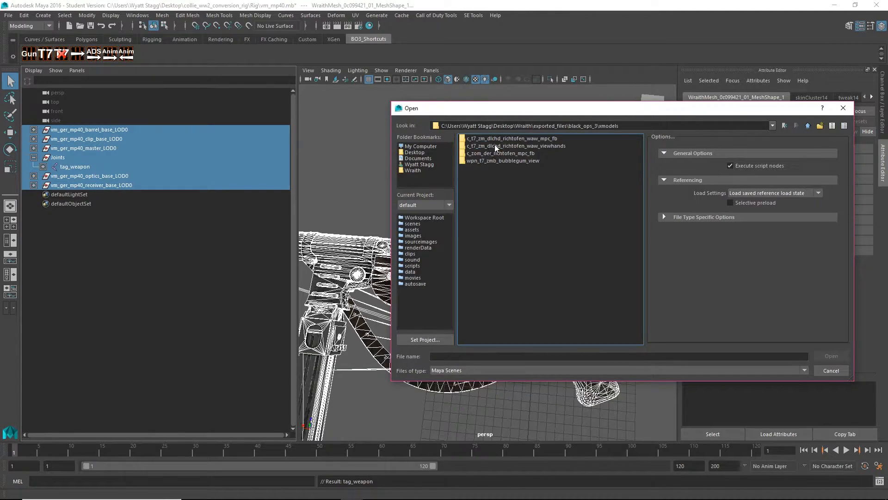
pyautogui.doubleClick(494, 144)
pyautogui.doubleClick(495, 145)
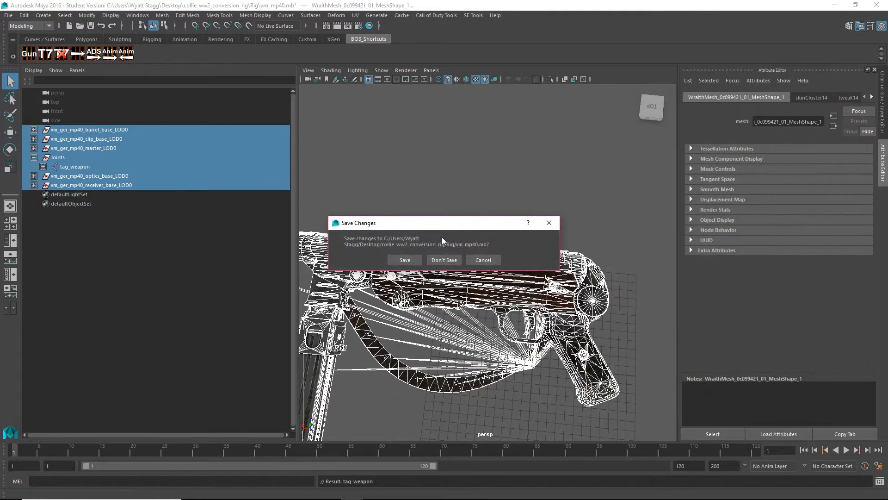
pyautogui.click(444, 260)
pyautogui.hotkey('alt', 'Tab')
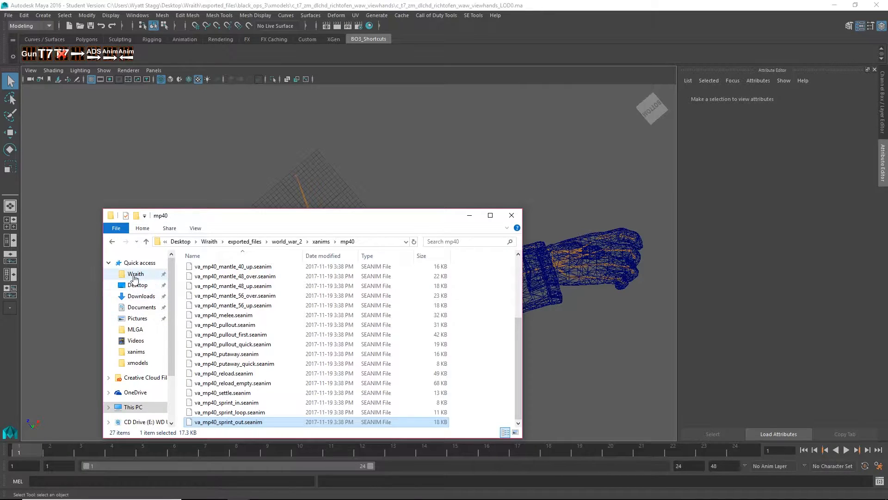
# Step: Load the Maya script file from the black_ops_3 c_t7_zm_dlchd_richtofen_waw_viewhands model folder into the open viewhands scene
pyautogui.click(135, 274)
pyautogui.doubleClick(213, 279)
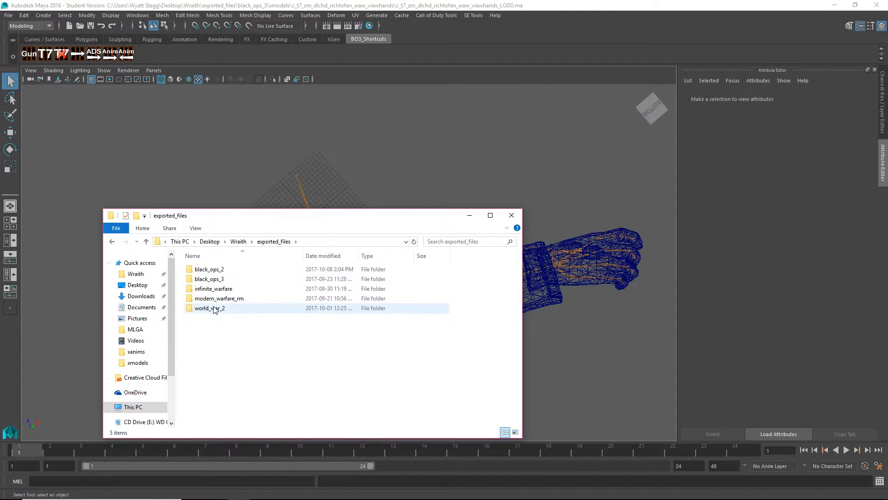
pyautogui.doubleClick(218, 279)
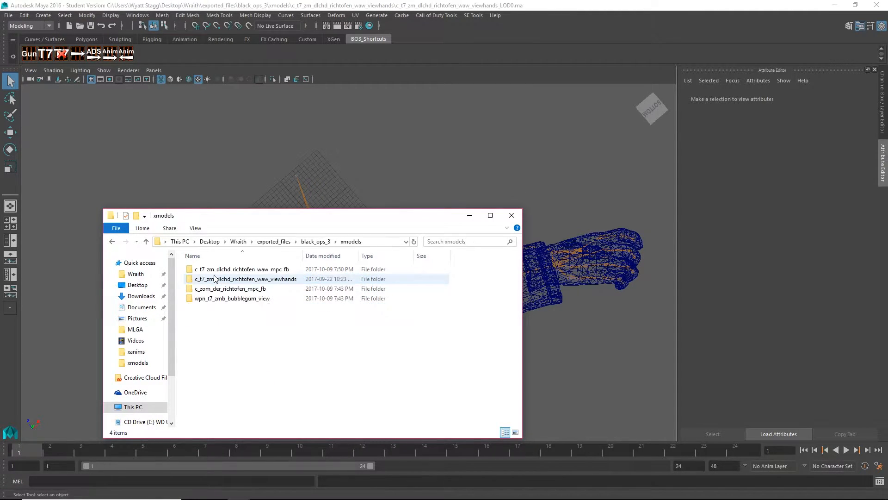
pyautogui.doubleClick(217, 279)
pyautogui.moveTo(219, 284); pyautogui.dragTo(316, 164)
pyautogui.click(304, 190)
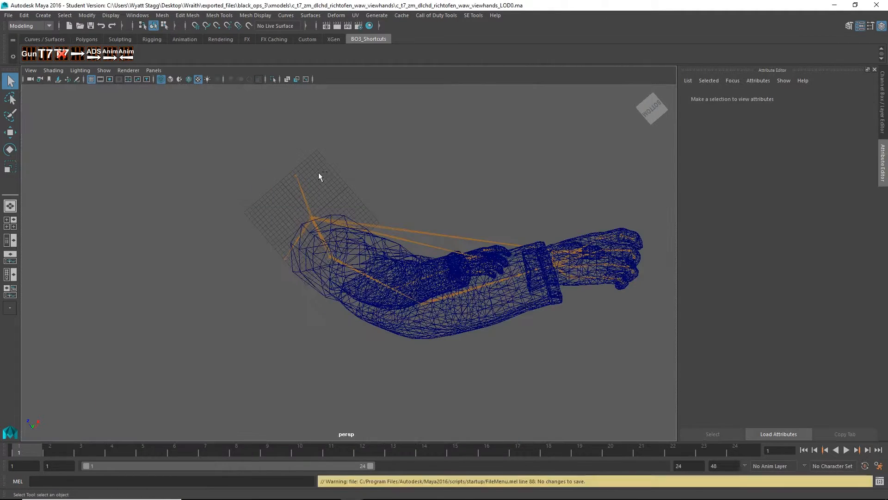
# Step: Display the viewhands shaded with texture maps and turn on scene lighting in the perspective view
pyautogui.moveTo(506, 181)
pyautogui.keyDown('alt'); pyautogui.mouseDown()
pyautogui.moveTo(541, 175)
pyautogui.moveTo(497, 205)
pyautogui.moveTo(507, 240)
pyautogui.moveTo(486, 250)
pyautogui.moveTo(267, 132)
pyautogui.mouseUp(); pyautogui.keyUp('alt')
pyautogui.press('6')
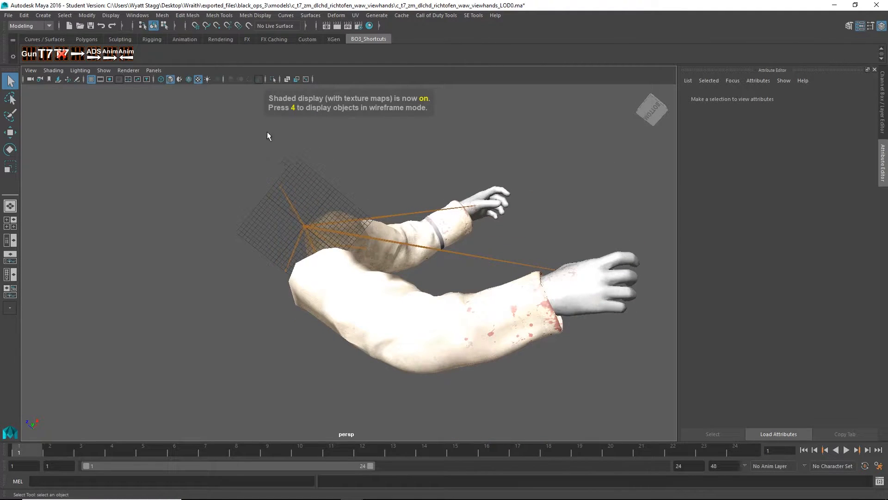
pyautogui.click(207, 79)
pyautogui.keyDown('alt'); pyautogui.moveTo(675, 262); pyautogui.dragTo(682, 264); pyautogui.keyUp('alt')
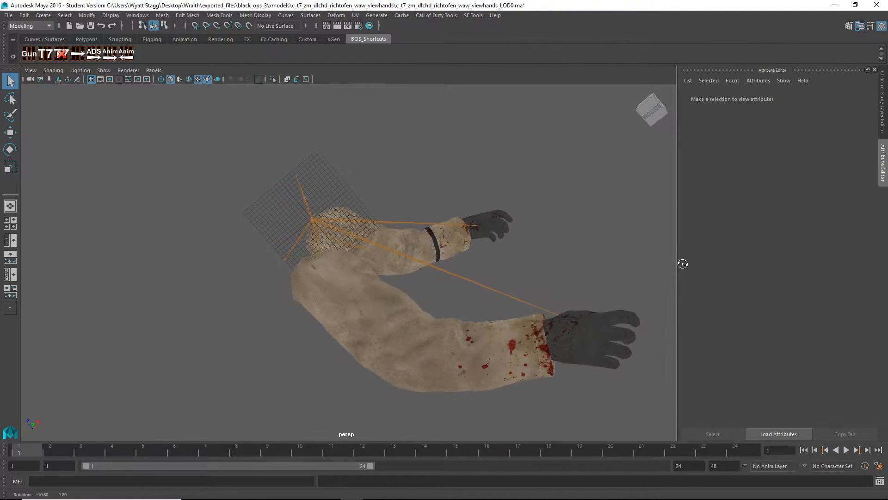
# Step: Import vm_mp40.mb from the Desktop's collie_ww2_conversion_rig\Rig folder into the scene and show the Outliner beside the perspective view
pyautogui.hotkey('alt', 'Tab')
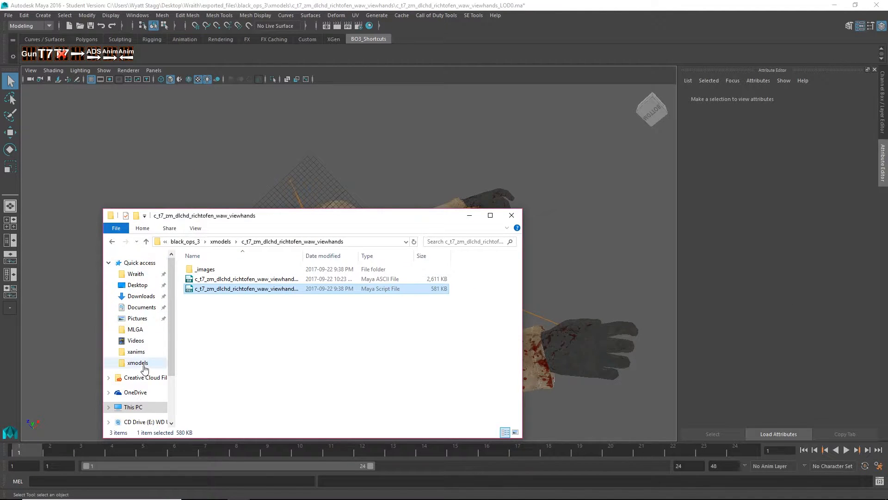
pyautogui.click(139, 284)
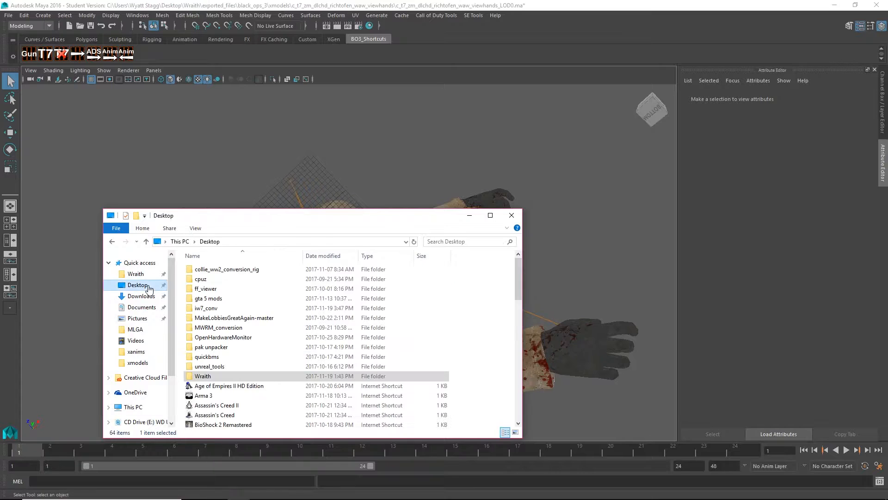
pyautogui.doubleClick(254, 269)
pyautogui.doubleClick(223, 278)
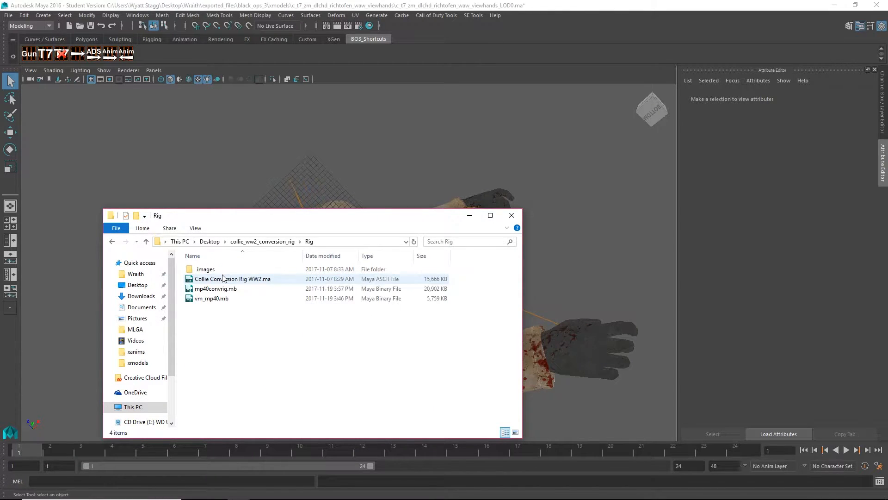
pyautogui.moveTo(230, 302); pyautogui.dragTo(552, 271)
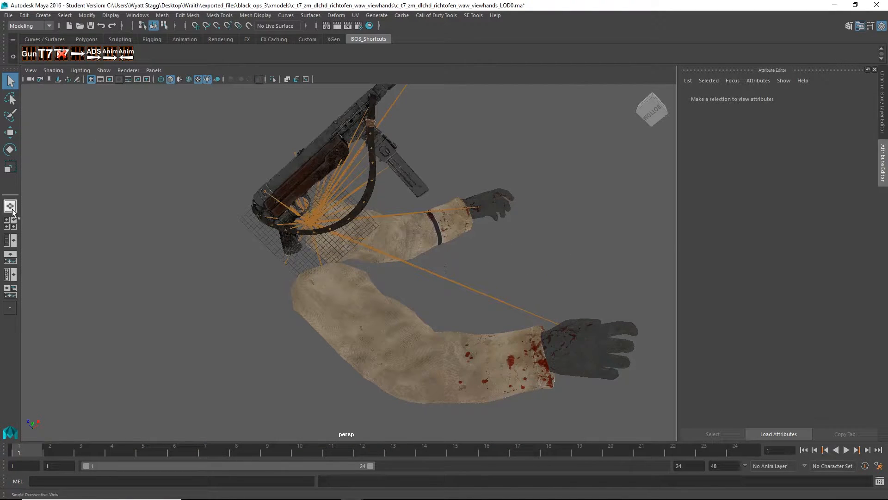
pyautogui.click(13, 240)
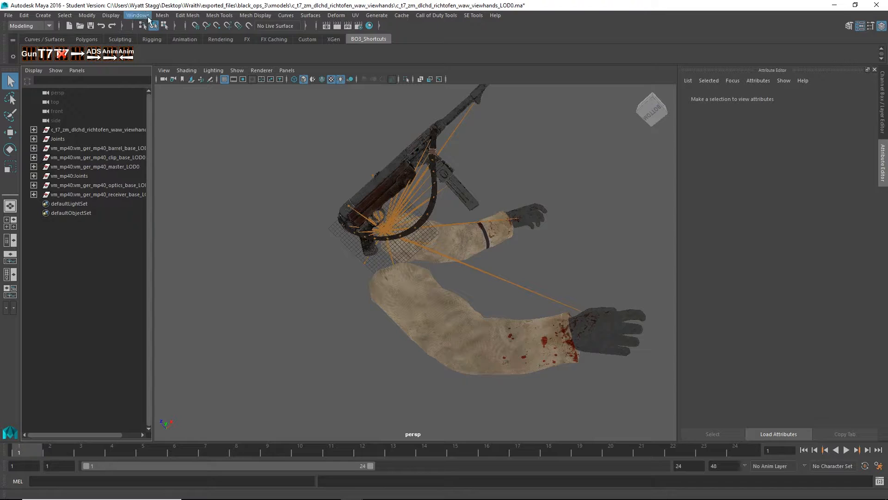
pyautogui.click(137, 16)
pyautogui.moveTo(231, 38)
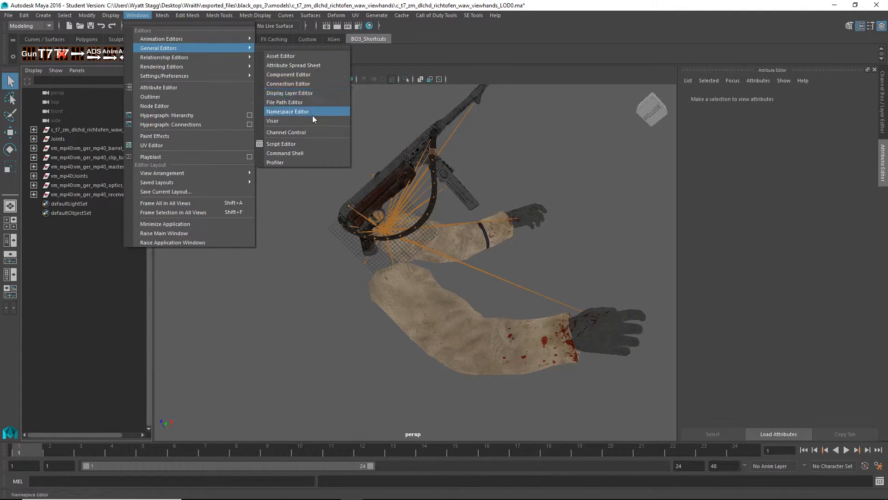
pyautogui.click(313, 115)
pyautogui.click(537, 175)
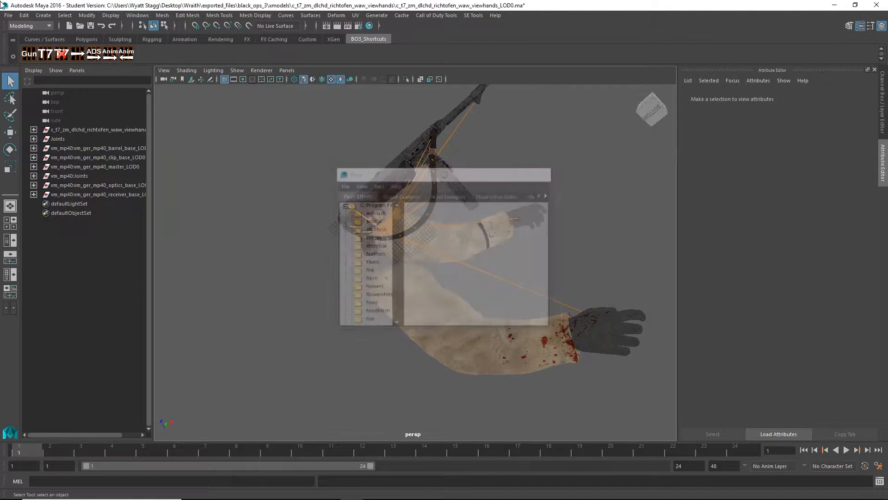
# Step: Delete the vm_mp40 namespace in the Namespace Editor, merging its contents into the root, and close the editor
pyautogui.click(138, 16)
pyautogui.moveTo(180, 42)
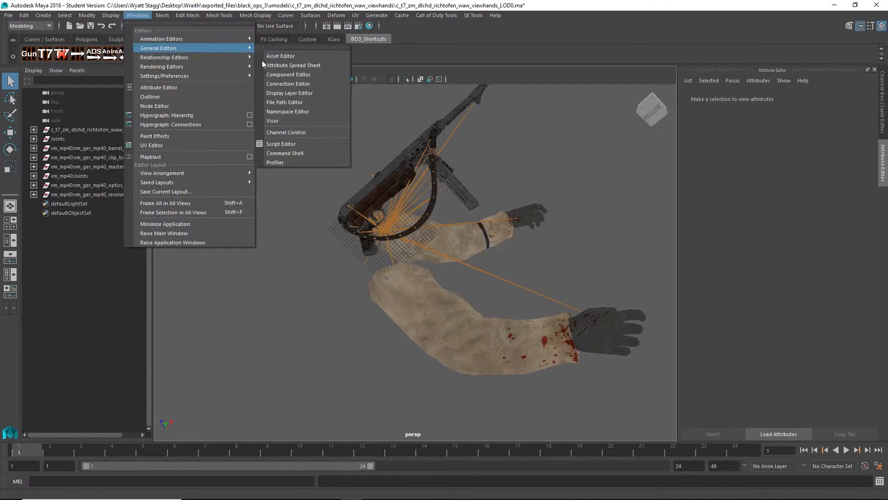
pyautogui.click(279, 114)
pyautogui.click(366, 336)
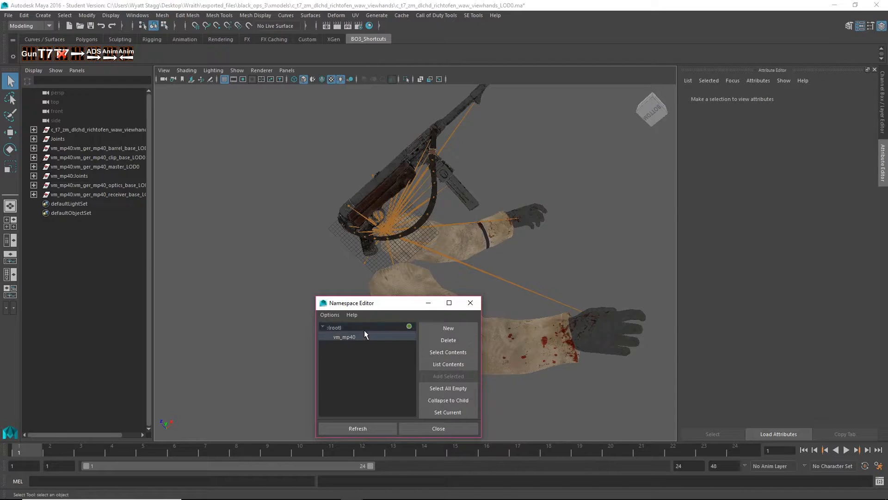
pyautogui.click(440, 339)
pyautogui.click(433, 254)
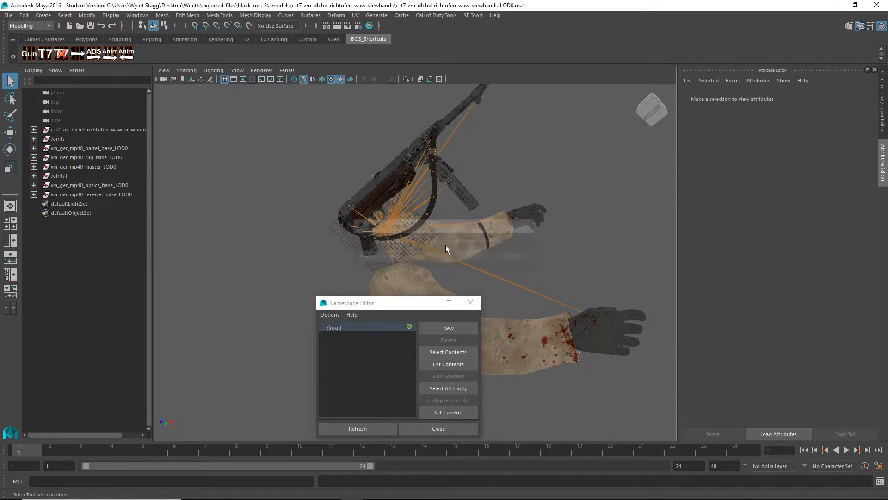
pyautogui.click(470, 304)
# Step: Rename the j_gun joint under the Joints1 group as tag_weapon
pyautogui.click(34, 176)
pyautogui.click(61, 186)
pyautogui.doubleClick(60, 187)
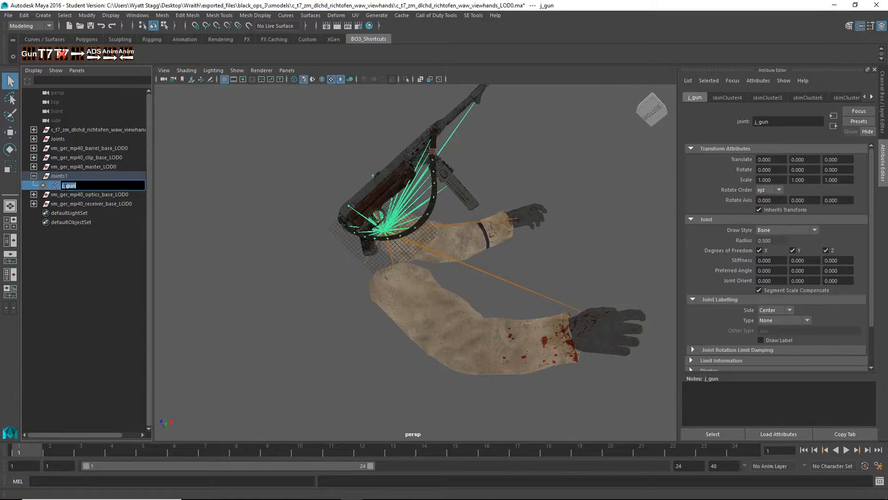
pyautogui.write('tag_weapon')
pyautogui.press('Return')
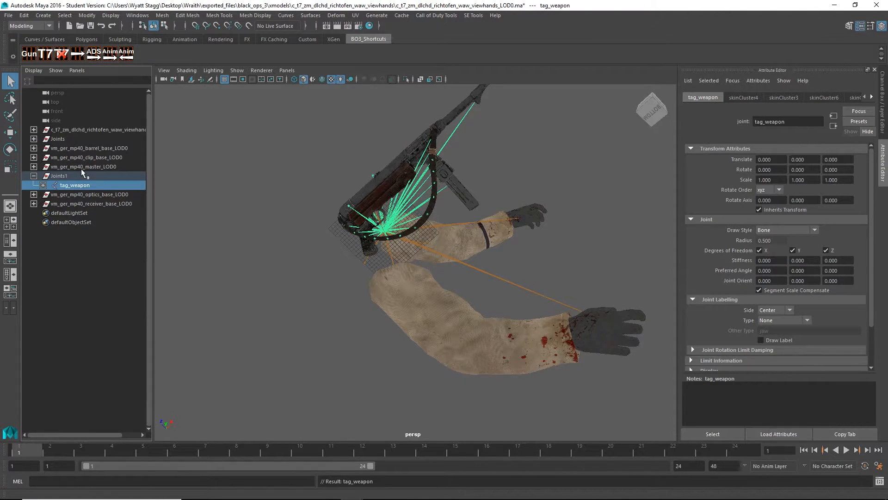
# Step: Parent the tag_weapon joint under tag_weapon_right in the viewhands' tag_torso joint hierarchy
pyautogui.click(33, 139)
pyautogui.click(43, 148)
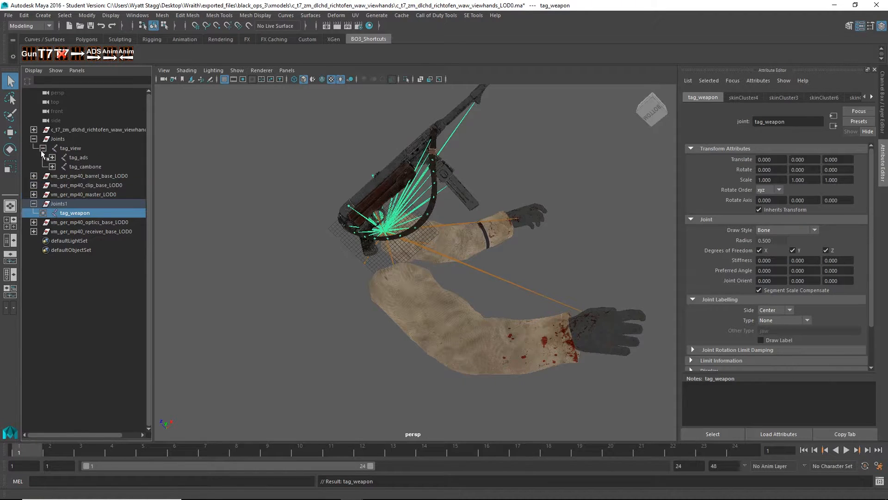
pyautogui.click(48, 158)
pyautogui.click(53, 157)
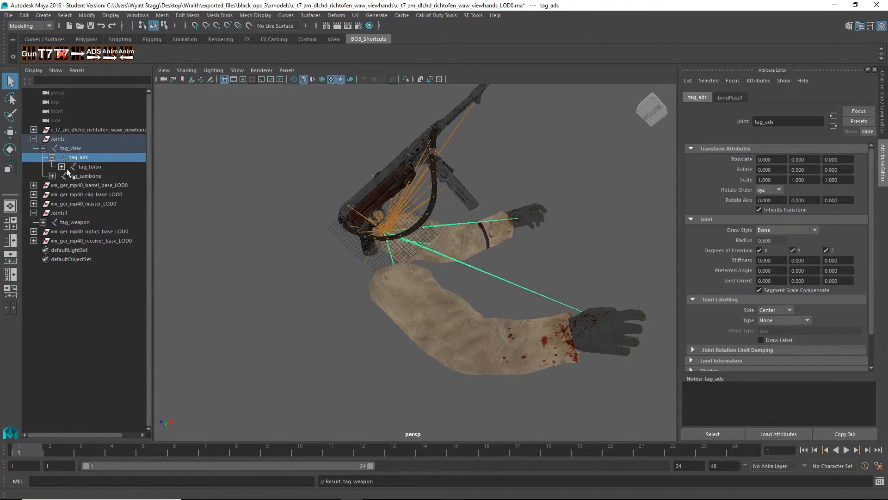
pyautogui.click(61, 166)
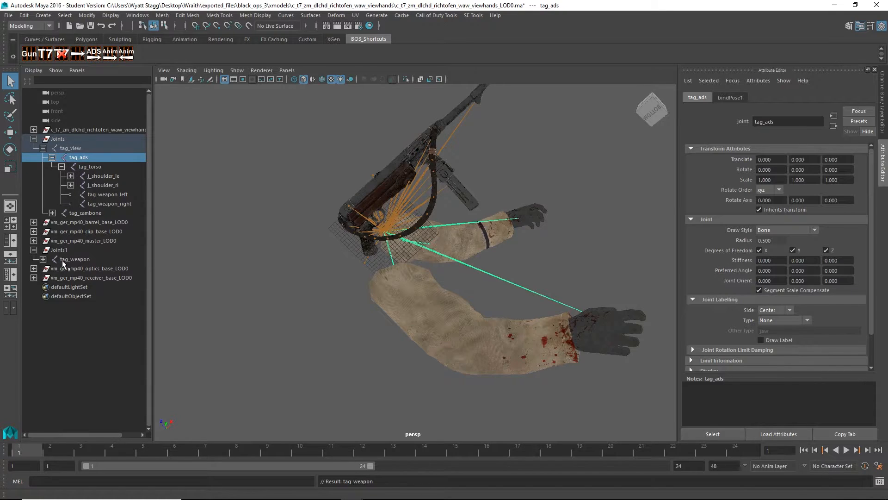
pyautogui.click(74, 259)
pyautogui.moveTo(108, 215); pyautogui.dragTo(115, 202)
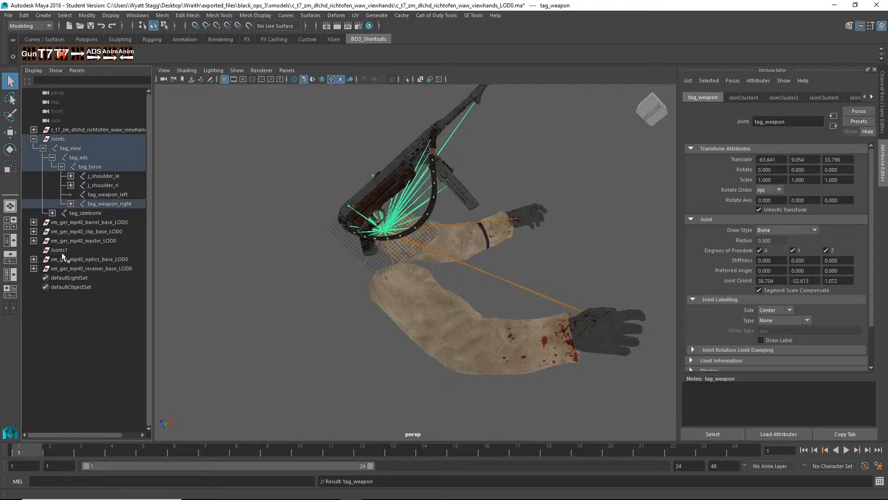
# Step: Delete the emptied Joints1 group from the scene
pyautogui.click(63, 258)
pyautogui.click(68, 249)
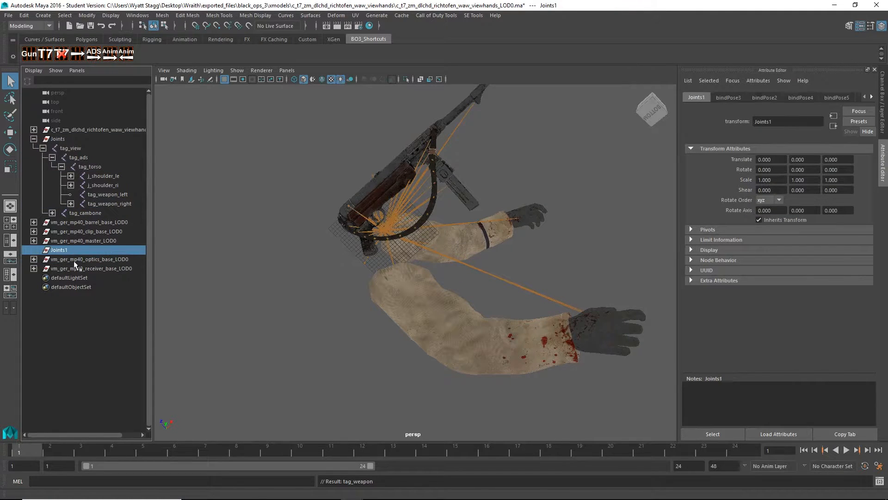
pyautogui.press('Delete')
# Step: Set the tag_weapon joint's X, Y and Z translation to 0 under tag_weapon_right
pyautogui.click(70, 203)
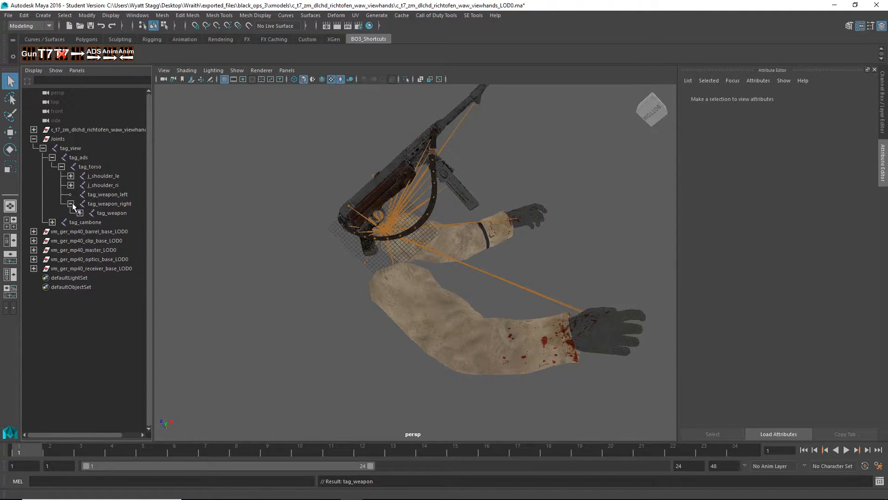
pyautogui.click(106, 214)
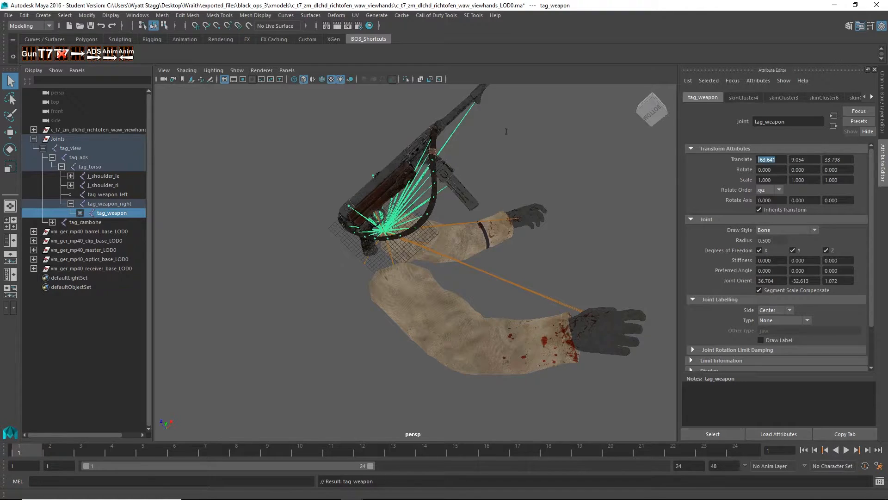
pyautogui.moveTo(810, 170)
pyautogui.mouseDown()
pyautogui.moveTo(799, 167)
pyautogui.moveTo(822, 160)
pyautogui.mouseUp()
pyautogui.write('0')
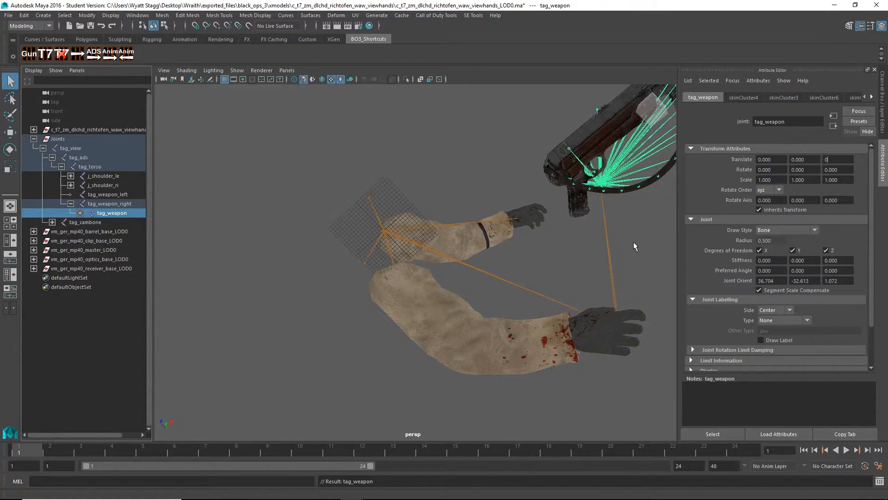
pyautogui.click(619, 234)
pyautogui.keyDown('alt'); pyautogui.moveTo(610, 224); pyautogui.dragTo(625, 186); pyautogui.keyUp('alt')
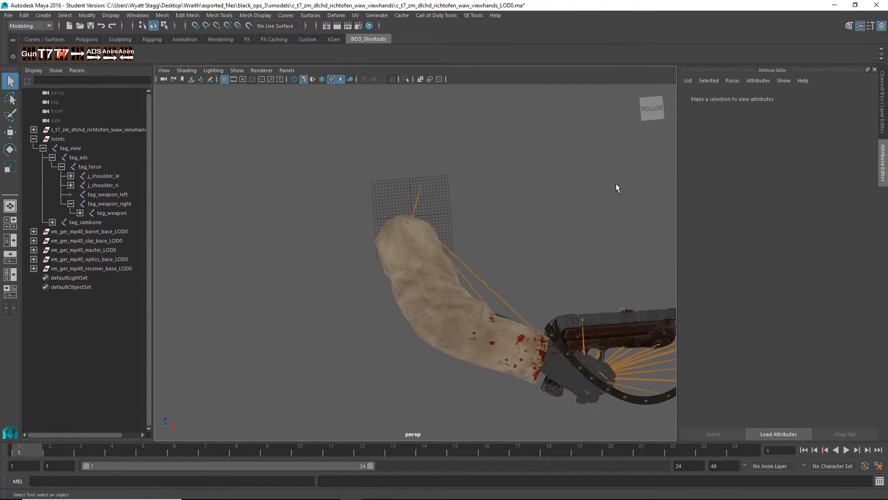
pyautogui.click(94, 133)
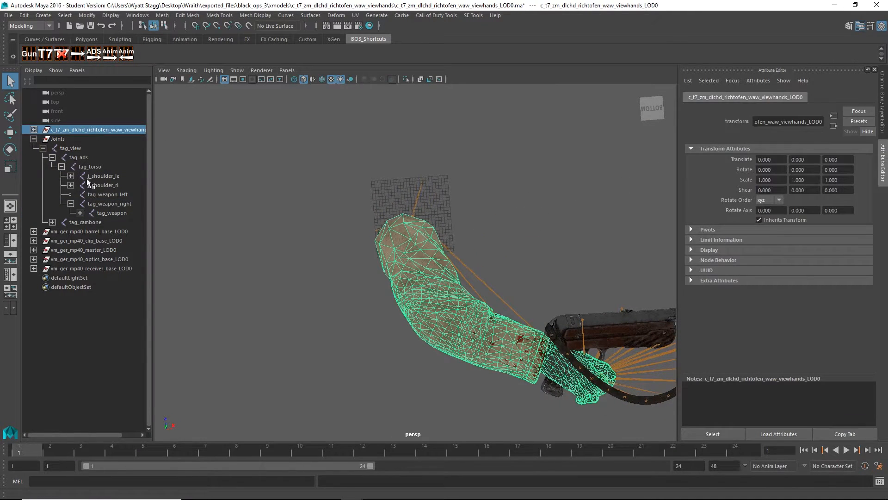
pyautogui.keyDown('shift'); pyautogui.click(89, 269); pyautogui.keyUp('shift')
pyautogui.click(74, 15)
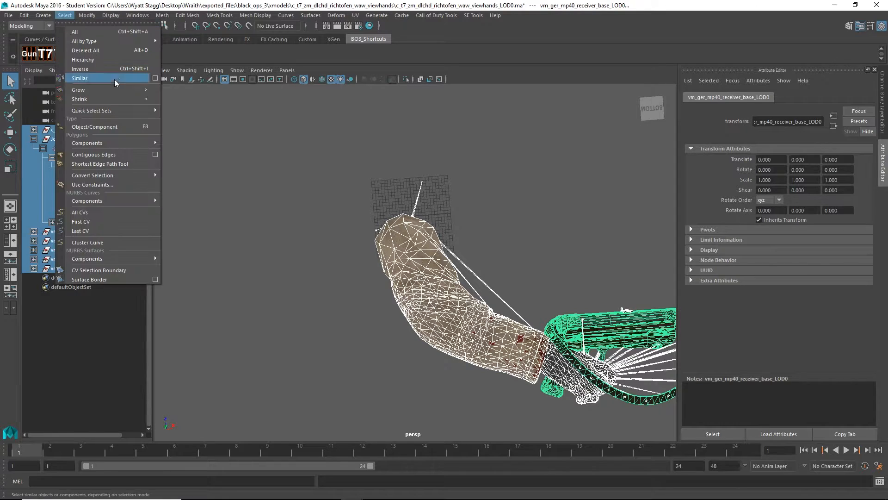
pyautogui.click(111, 59)
# Step: Select the Joints group and the WraithMesh_a54f7cdf_00 viewhands mesh together with their full hierarchy
pyautogui.click(75, 141)
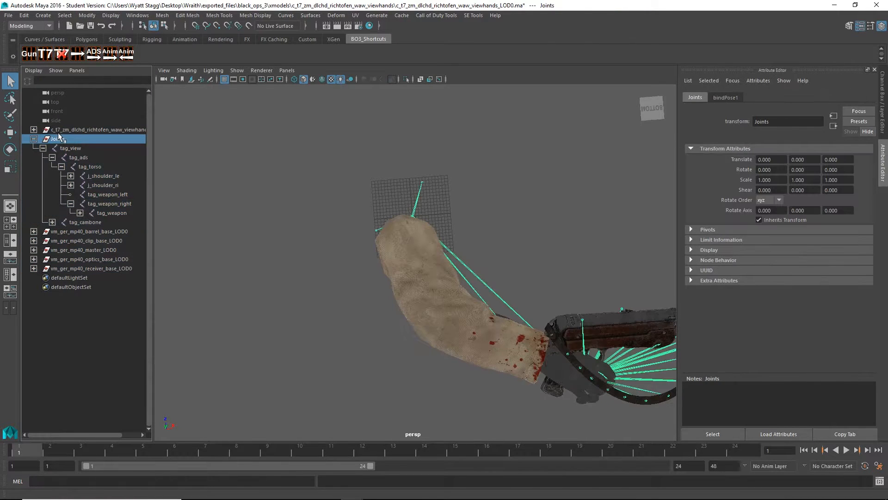
pyautogui.click(34, 130)
pyautogui.keyDown('ctrl'); pyautogui.click(81, 141); pyautogui.keyUp('ctrl')
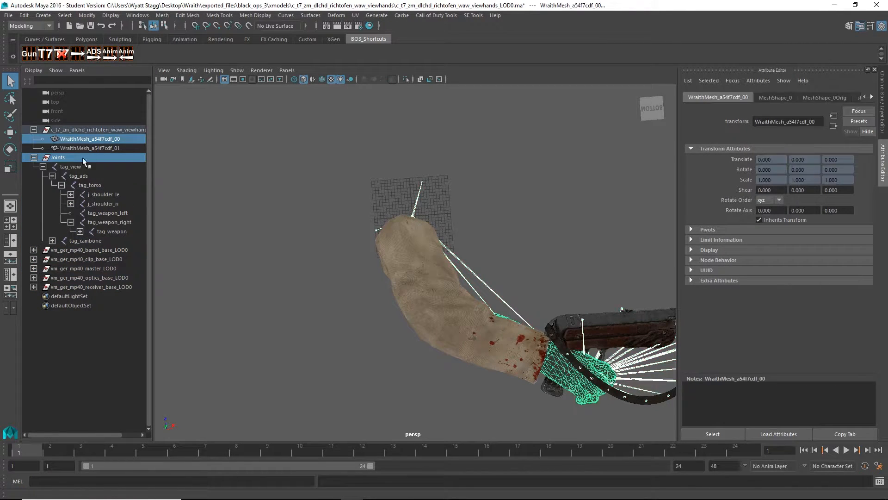
pyautogui.click(69, 15)
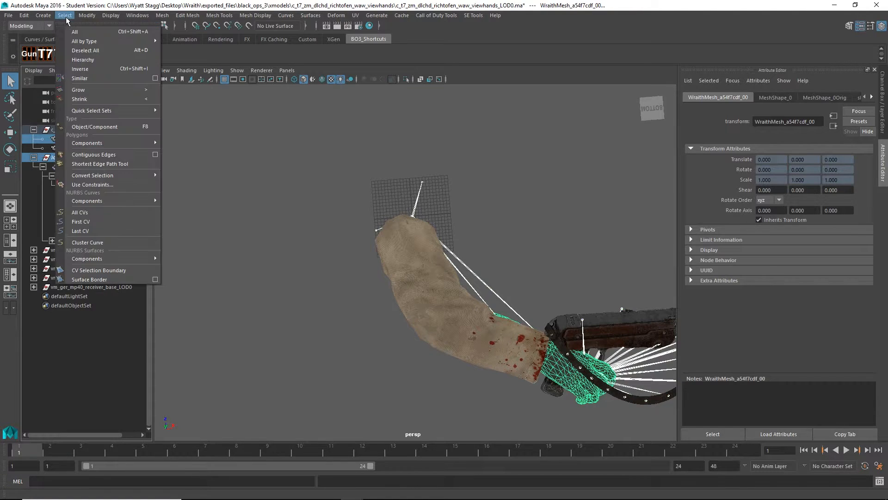
pyautogui.click(97, 59)
# Step: Set the Export XModel save file to animmodel in the model_export\Coolroo\WWII\mp40 folder
pyautogui.click(446, 17)
pyautogui.click(436, 31)
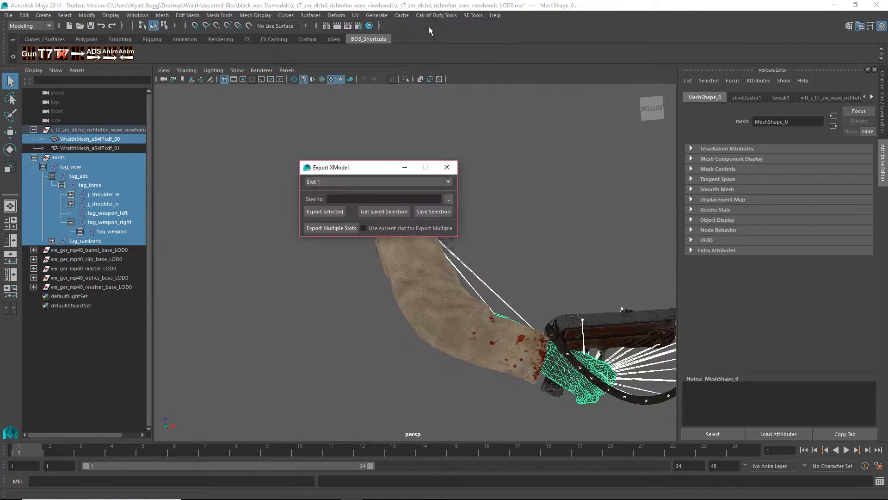
pyautogui.click(447, 200)
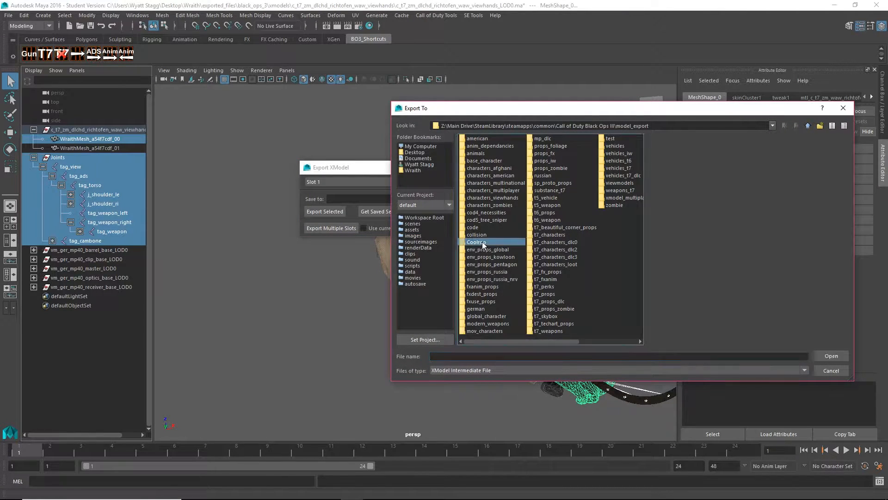
pyautogui.doubleClick(482, 241)
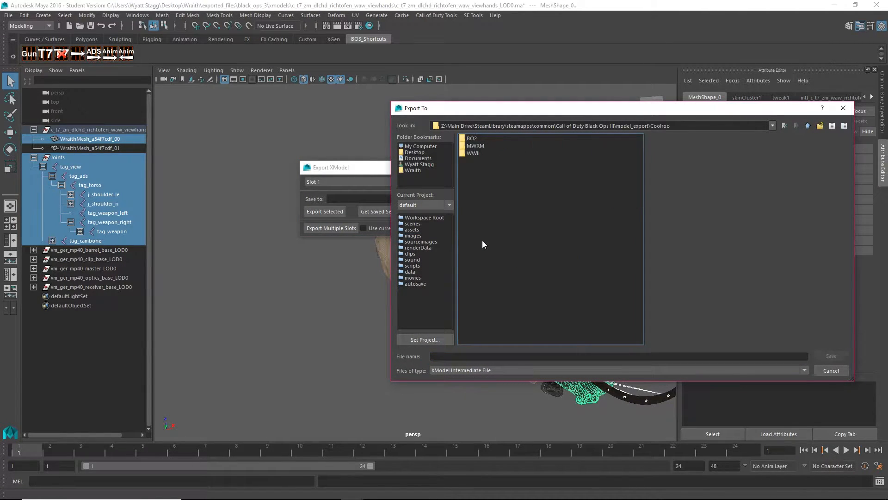
pyautogui.doubleClick(475, 141)
pyautogui.click(535, 354)
pyautogui.write('animmodel')
pyautogui.press('Return')
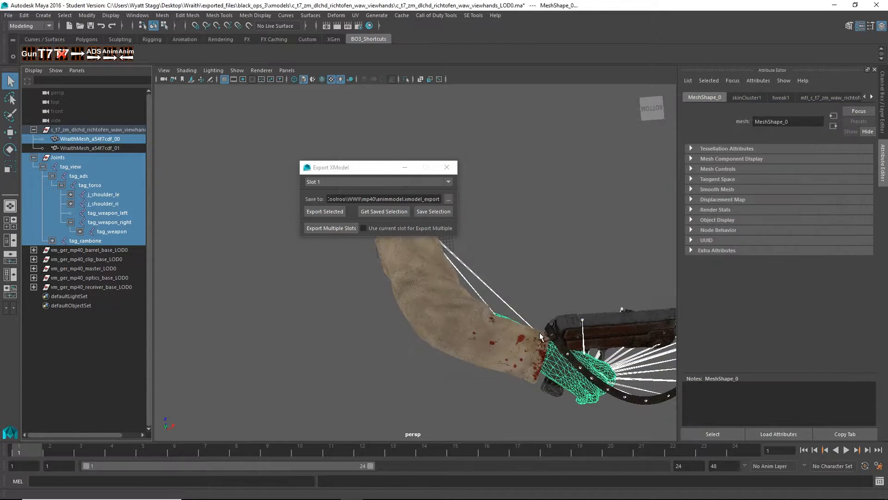
# Step: Export the selected joints and viewhands mesh to animmodel.xmodel_export and close Maya without saving the scene
pyautogui.click(331, 212)
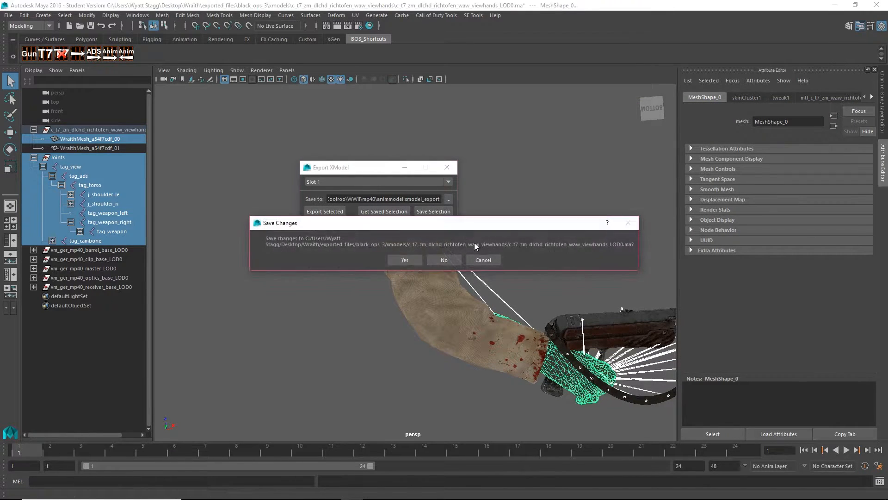
pyautogui.click(444, 260)
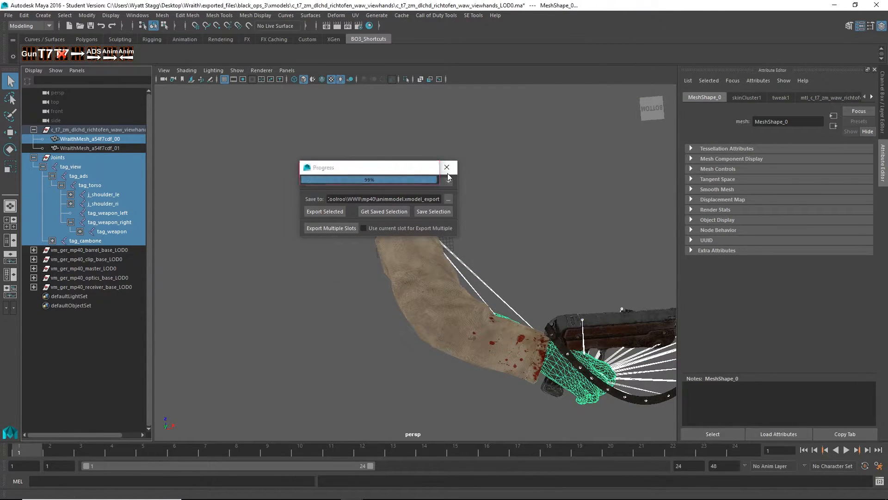
pyautogui.click(447, 167)
pyautogui.click(876, 5)
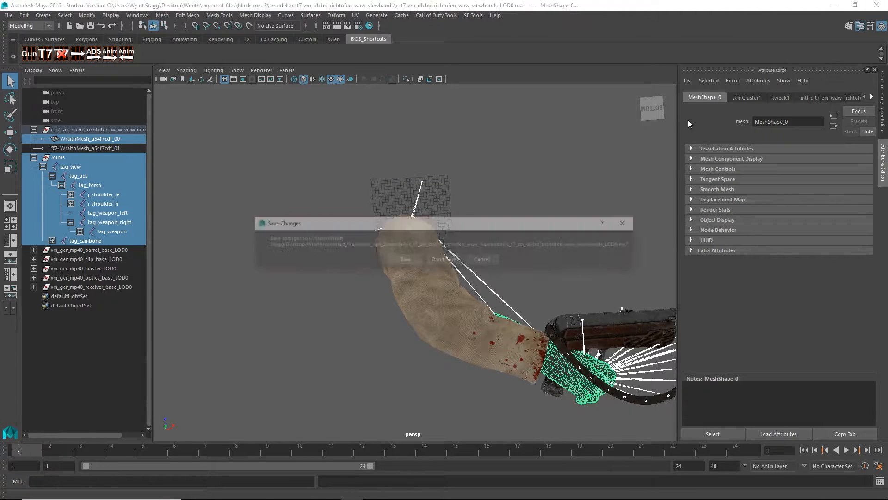
pyautogui.click(429, 259)
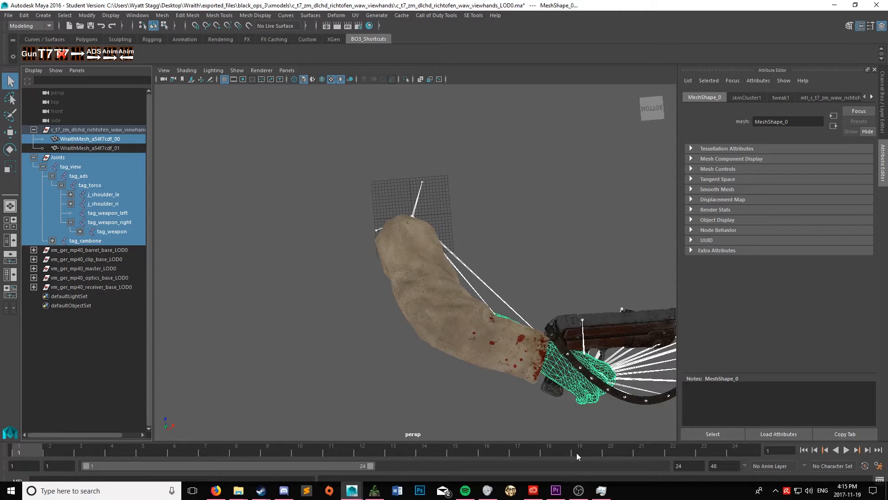
pyautogui.moveTo(578, 490)
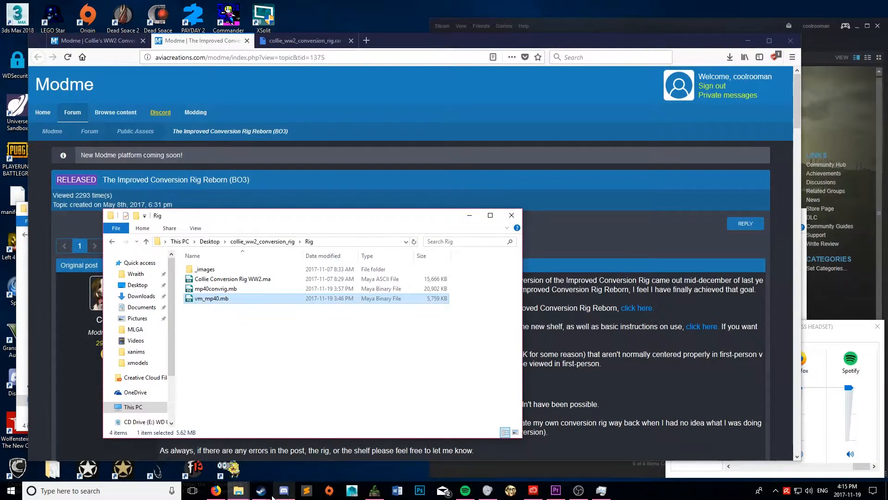
# Step: Launch Call of Duty: Black Ops III – Mod Tools from Steam's tools library and accept its license agreement
pyautogui.moveTo(261, 491)
pyautogui.click(257, 461)
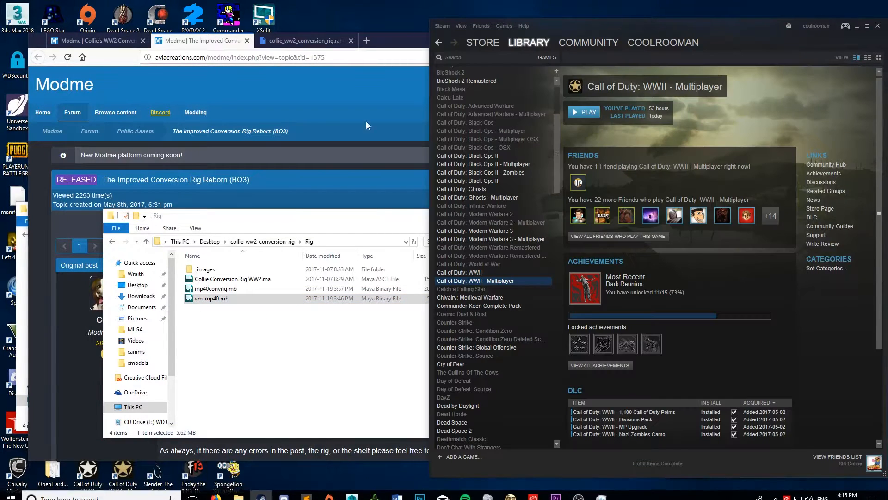
pyautogui.click(554, 59)
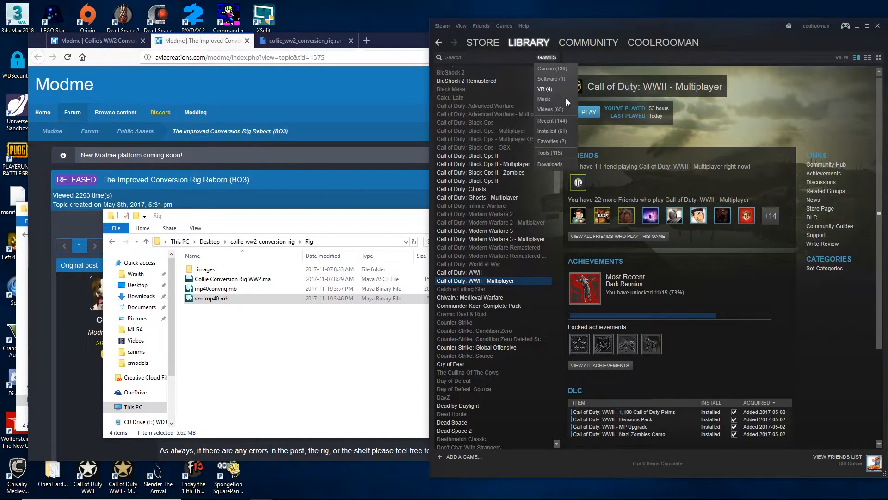
pyautogui.click(554, 153)
pyautogui.scroll(5, 504, 119)
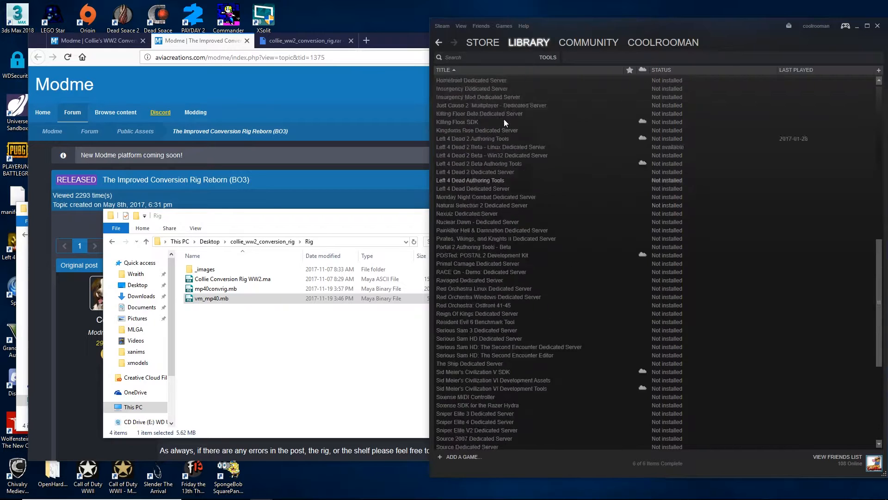
pyautogui.scroll(5, 504, 118)
pyautogui.doubleClick(512, 97)
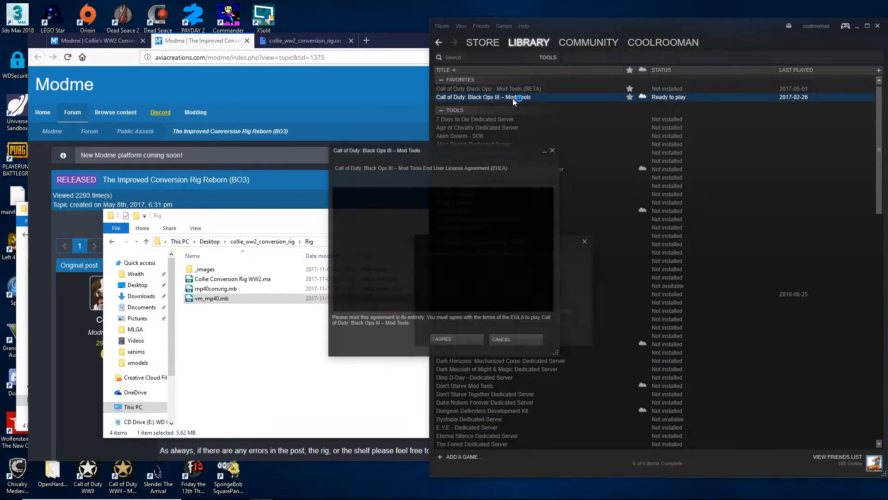
pyautogui.click(462, 339)
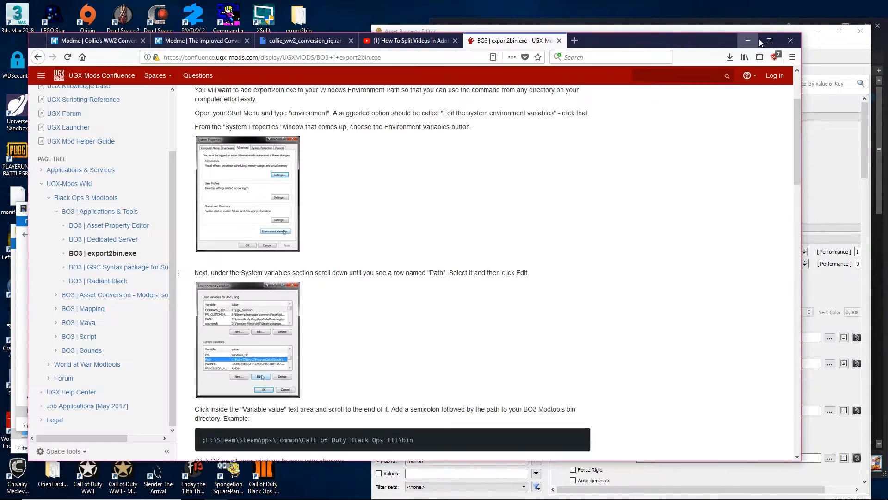
# Step: Minimize the browser, OBS and Videos windows to uncover the Asset Property Editor and the export2bin folder
pyautogui.click(749, 40)
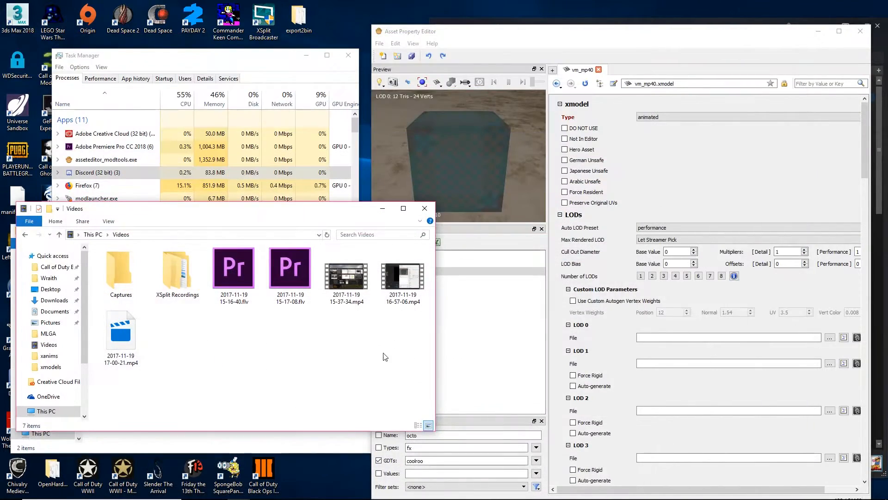
pyautogui.hotkey('alt', 'Tab')
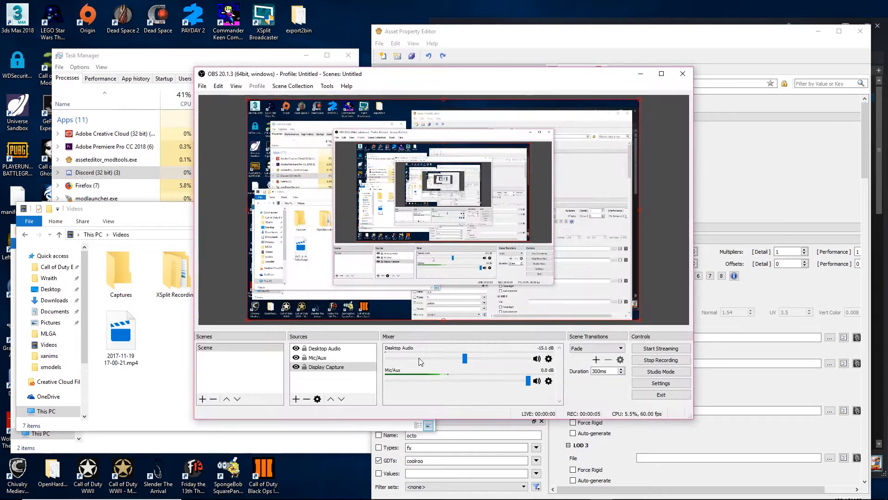
pyautogui.hotkey('alt', 'Tab')
pyautogui.click(640, 74)
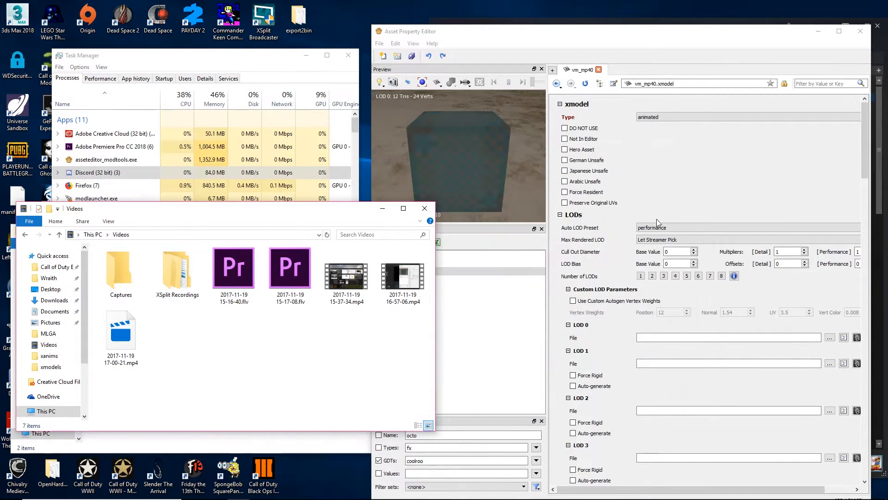
pyautogui.click(651, 178)
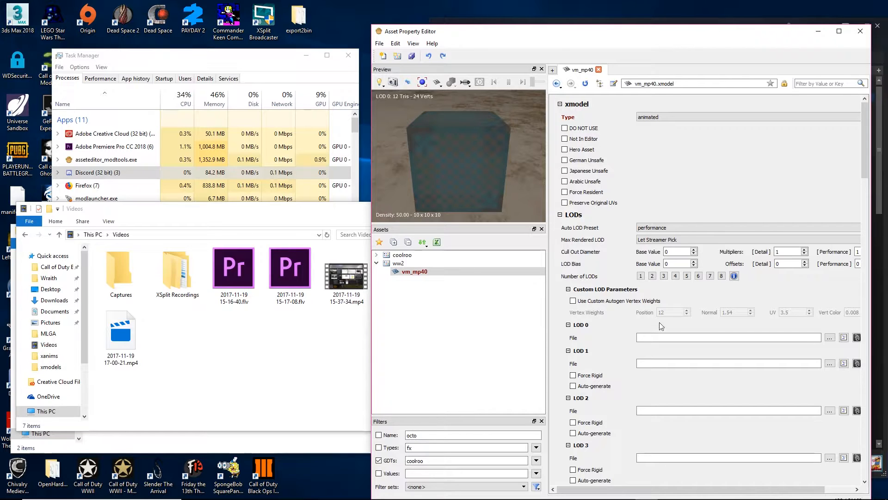
pyautogui.click(276, 388)
pyautogui.click(381, 209)
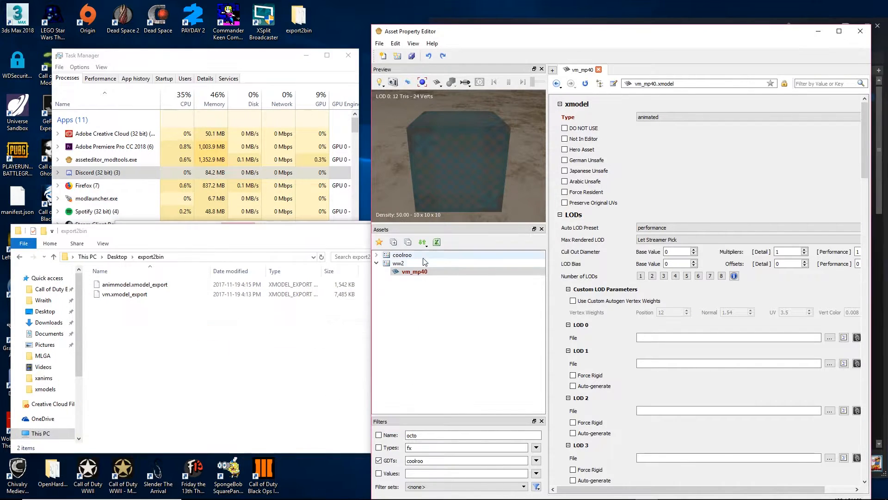
pyautogui.click(677, 115)
pyautogui.click(675, 115)
# Step: Copy the path of the export2bin desktop folder and change to that directory in a new Command Prompt
pyautogui.click(240, 331)
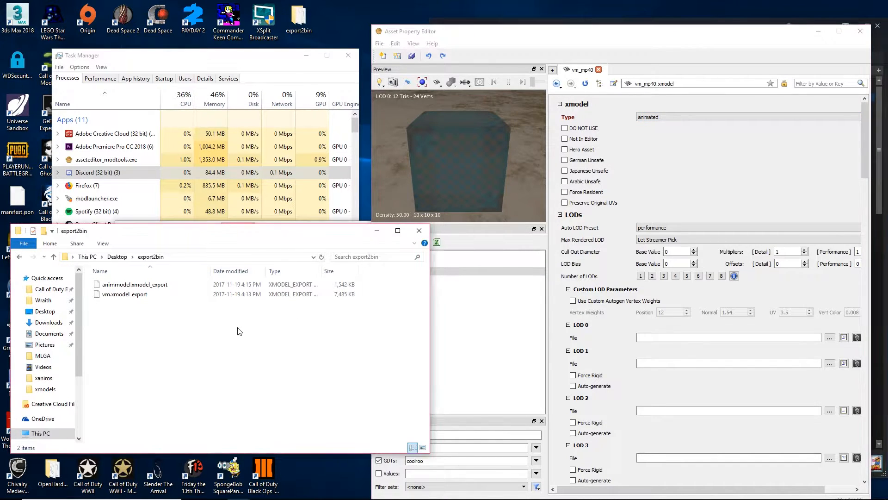
pyautogui.click(217, 255)
pyautogui.hotkey('ctrl', 'c')
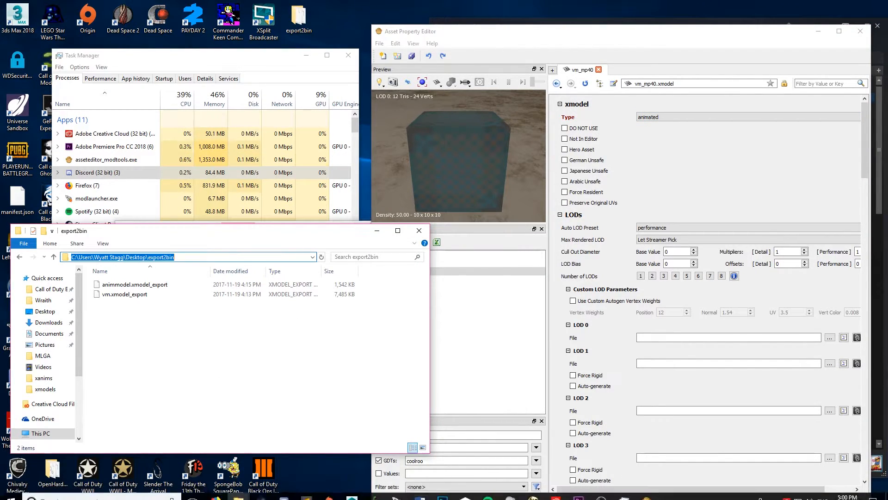
pyautogui.click(171, 490)
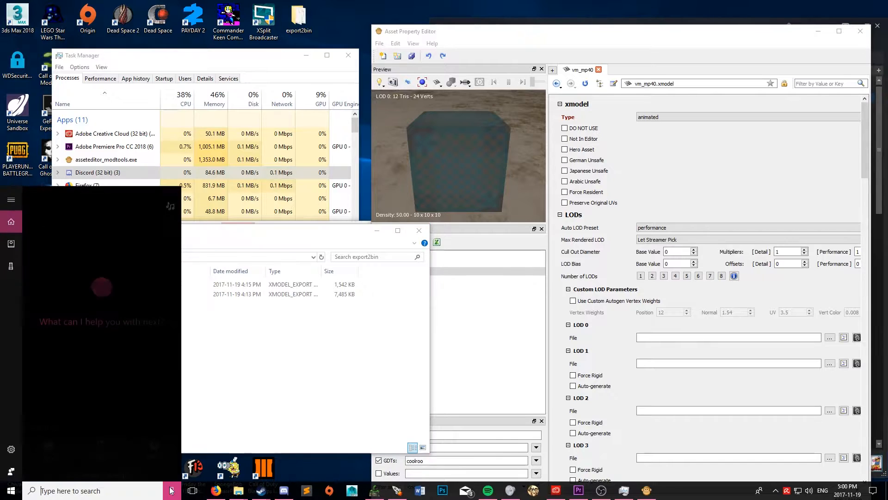
pyautogui.write('cmd')
pyautogui.press('Return')
pyautogui.write('cd')
pyautogui.hotkey('ctrl', 'v')
pyautogui.press('Return')
# Step: Convert all exported models in the folder by running export2bin * and return to the folder window
pyautogui.write('export')
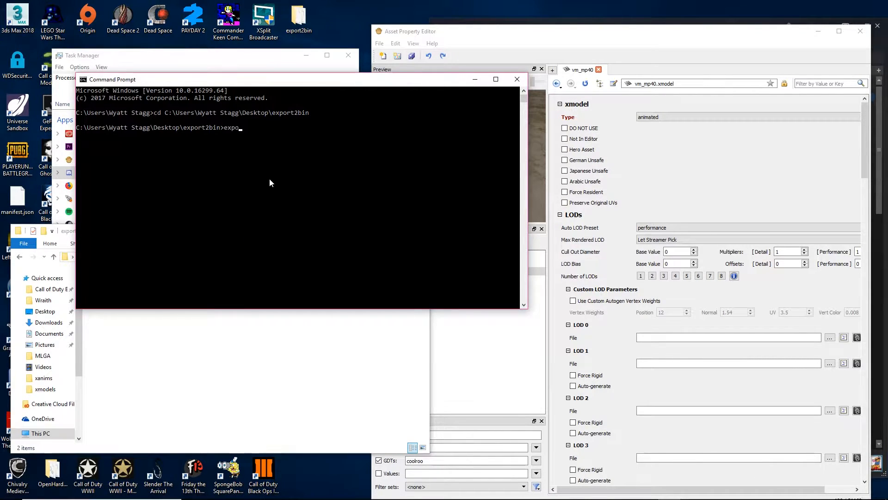
pyautogui.write('2bin *')
pyautogui.click(310, 353)
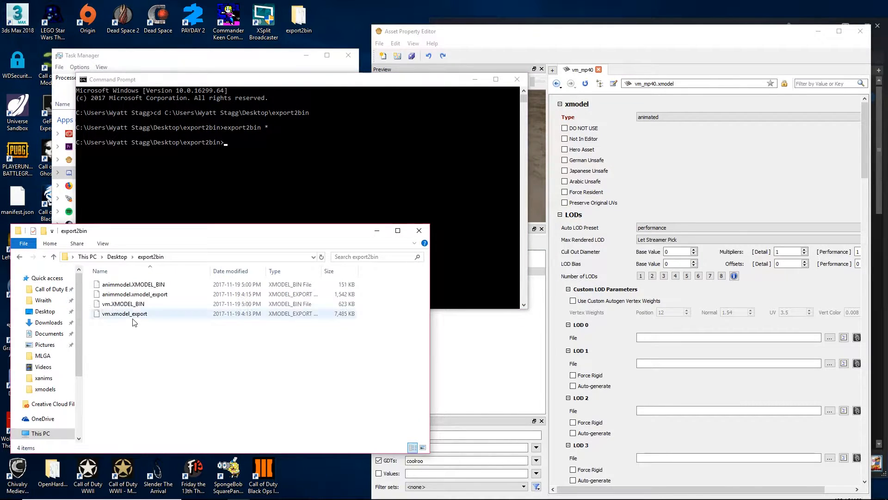
# Step: Transfer the animmodel and vm XMODEL_BIN files to model_export\Coolroo\WWII\mp40 and delete the two xmodel_export files there
pyautogui.click(140, 304)
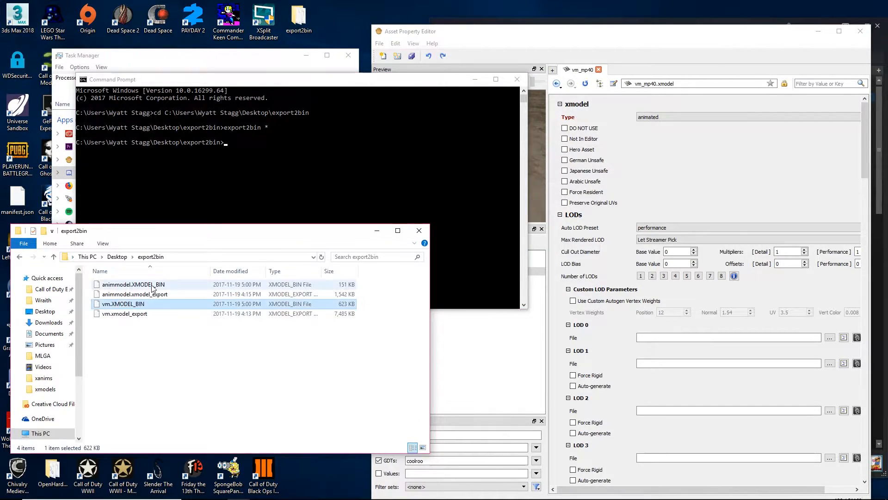
pyautogui.click(475, 79)
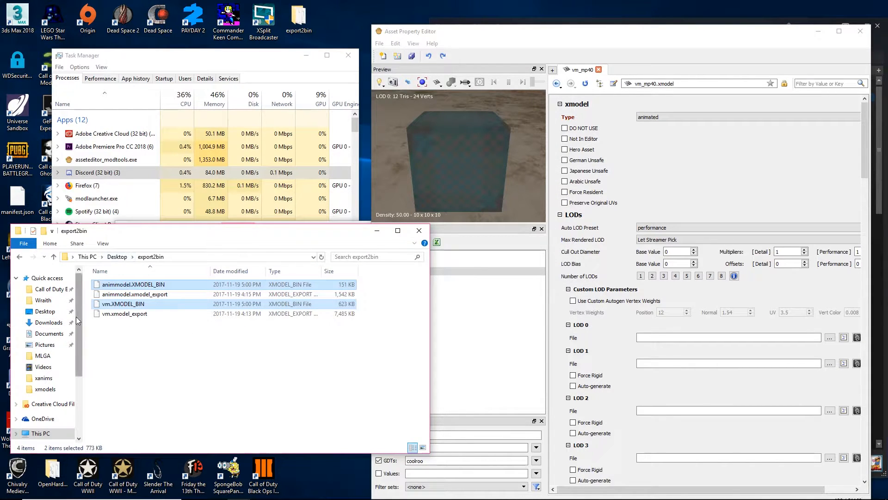
pyautogui.click(50, 288)
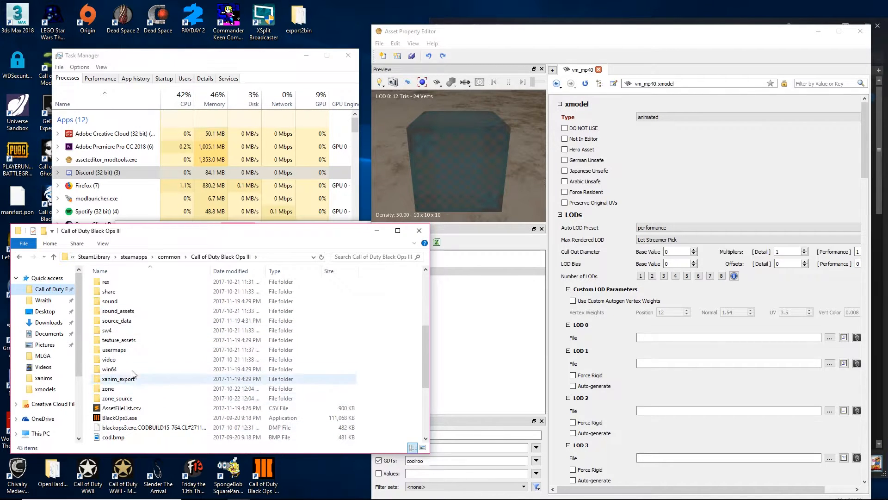
pyautogui.scroll(3, 139, 370)
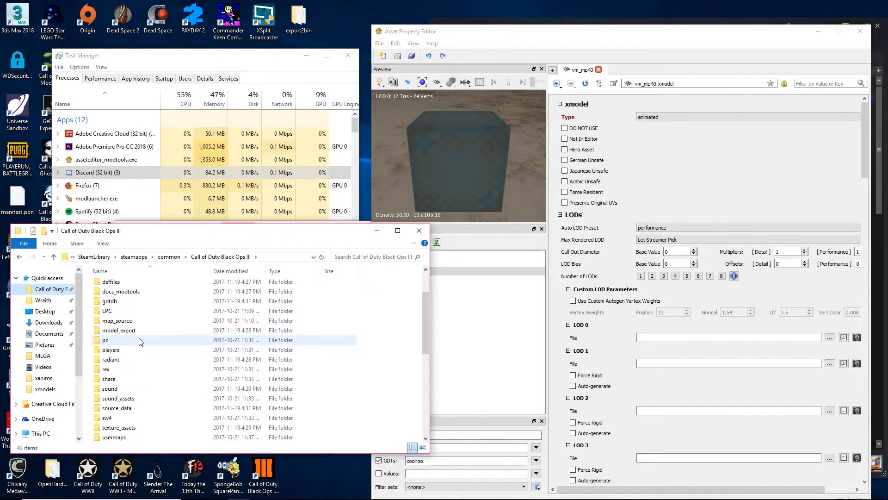
pyautogui.doubleClick(139, 331)
pyautogui.click(113, 421)
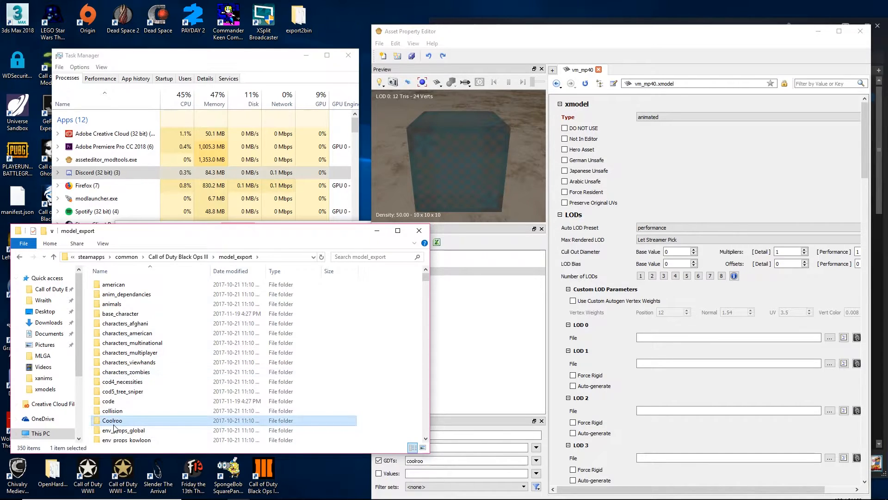
pyautogui.doubleClick(113, 421)
pyautogui.doubleClick(111, 305)
pyautogui.doubleClick(124, 286)
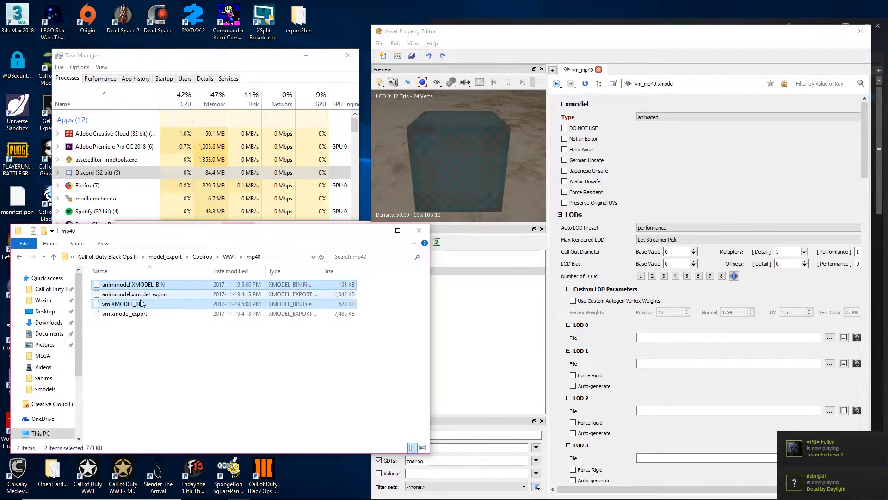
pyautogui.press('Delete')
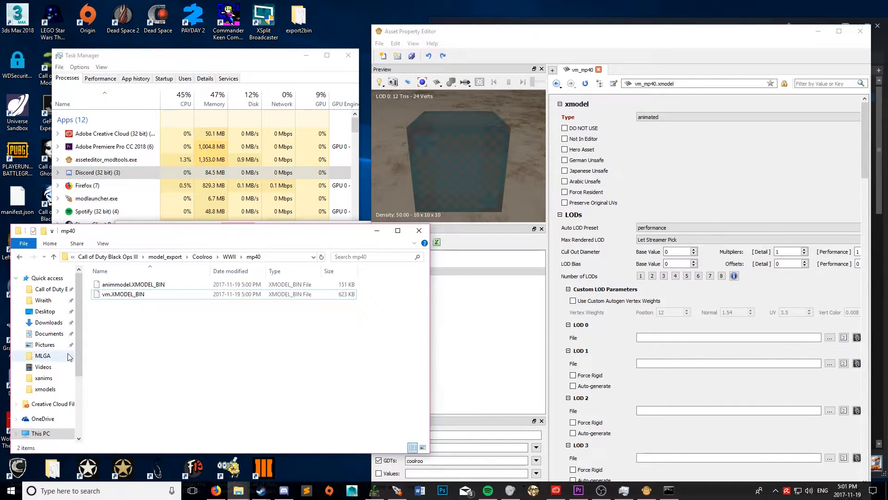
# Step: Open the exported_files\world_war_2\xmodels folder inside the Wraith folder
pyautogui.click(43, 300)
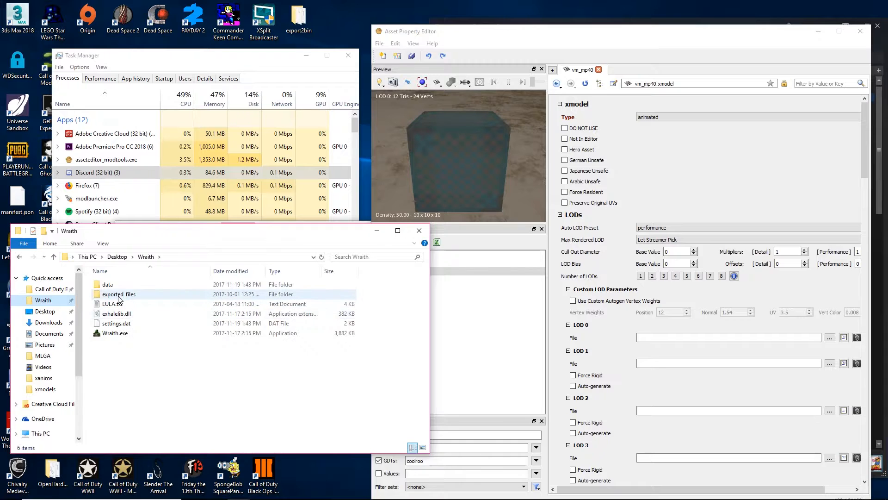
pyautogui.doubleClick(119, 294)
pyautogui.doubleClick(126, 322)
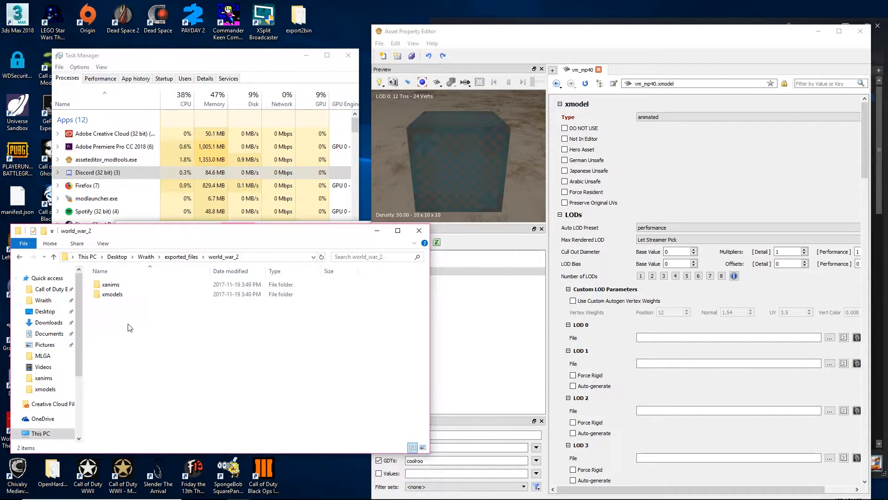
pyautogui.doubleClick(120, 294)
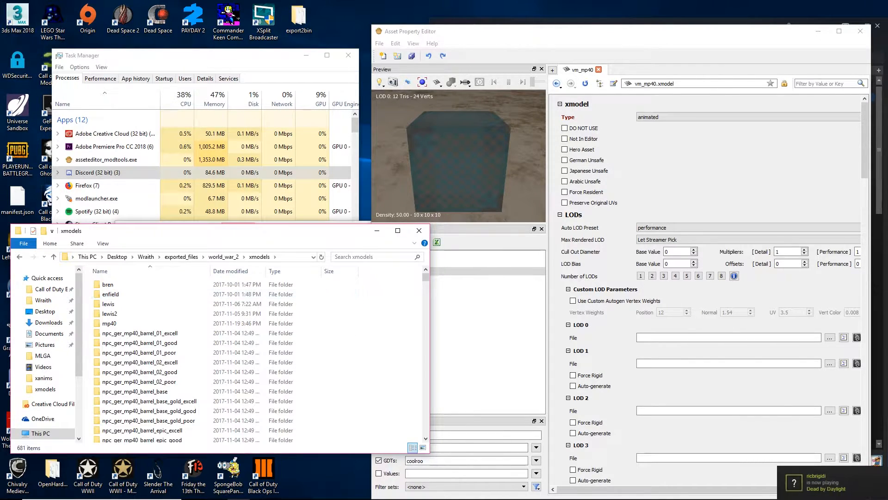
# Step: Open model_export\Coolroo\WWII\mp40 in a second Explorer window, place it alongside, and open the mp40 folder in Wraith's xmodels
pyautogui.rightClick(238, 490)
pyautogui.click(229, 441)
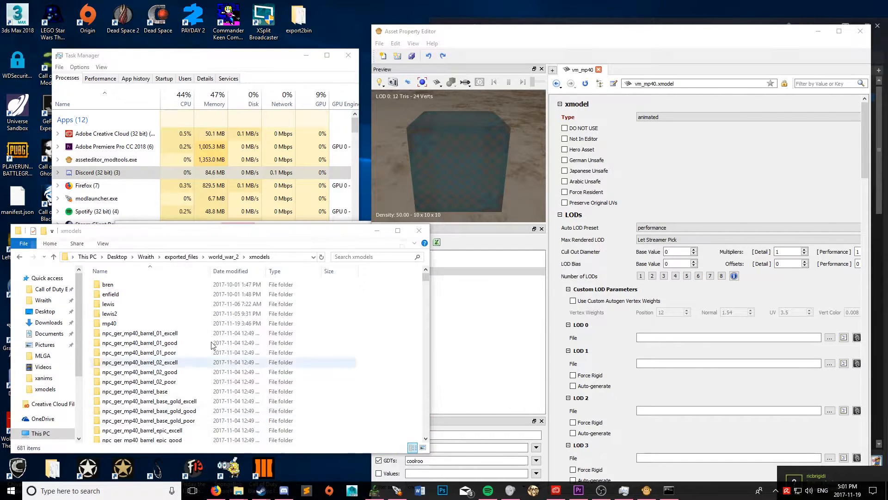
pyautogui.doubleClick(167, 304)
pyautogui.scroll(-5, 153, 370)
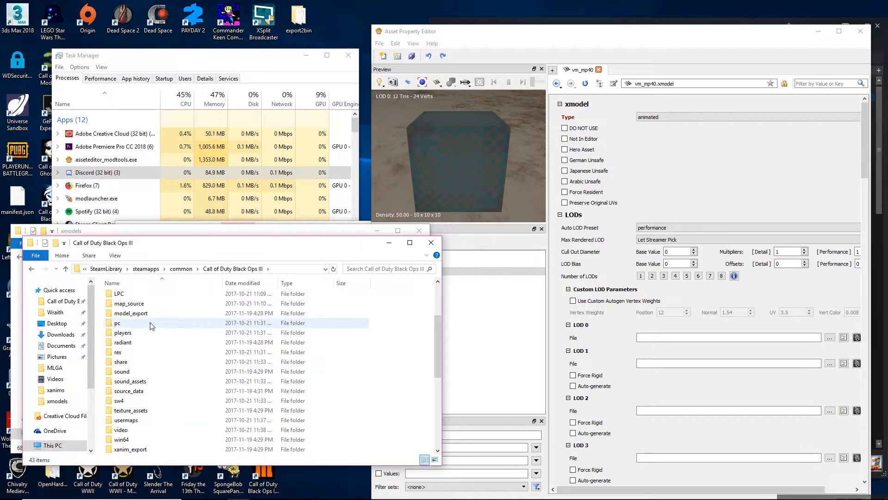
pyautogui.doubleClick(130, 314)
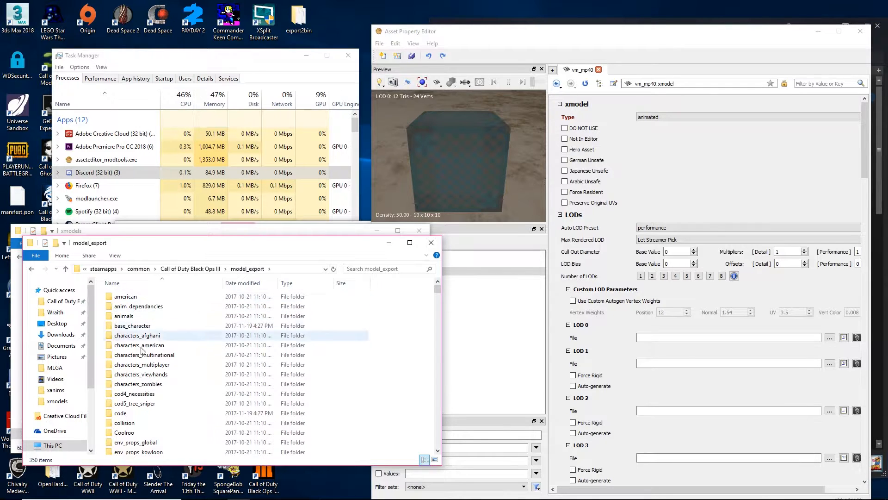
pyautogui.doubleClick(137, 433)
pyautogui.doubleClick(137, 316)
pyautogui.doubleClick(121, 296)
pyautogui.moveTo(162, 243); pyautogui.dragTo(639, 214)
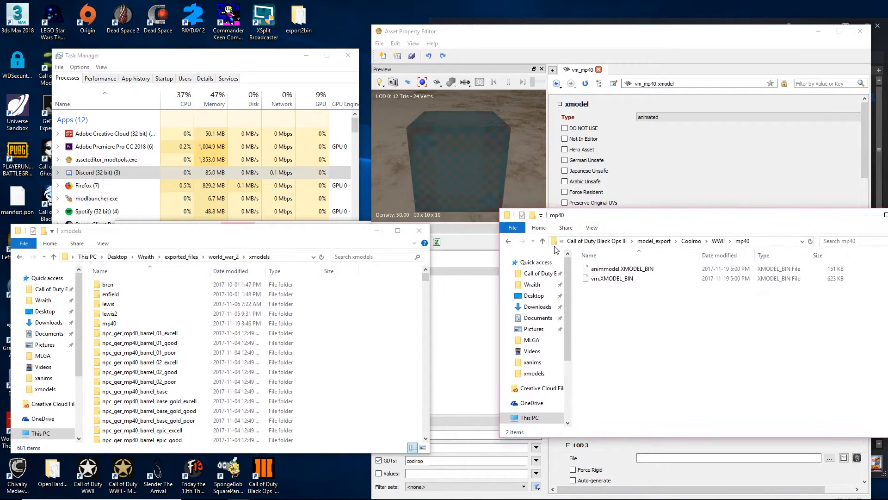
pyautogui.doubleClick(153, 323)
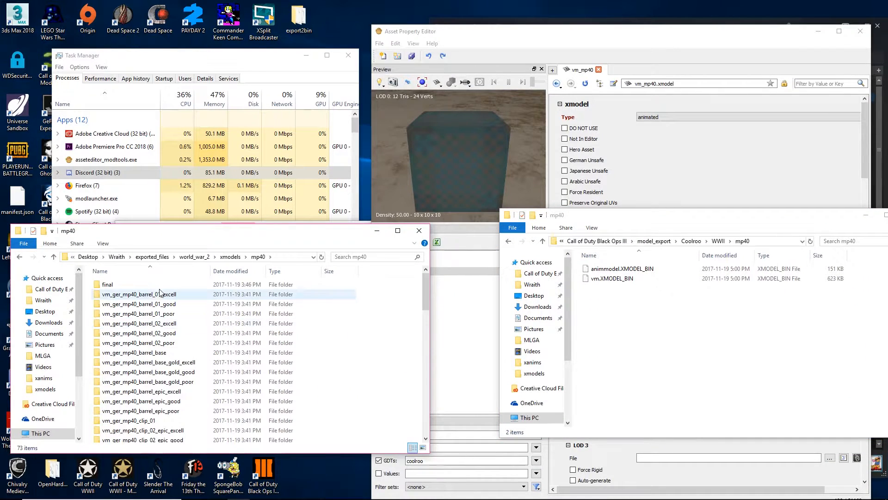
# Step: Copy the _images folder from Wraith's vm_ger_mp40_barrel_base folder into model_export\Coolroo\WWII\mp40
pyautogui.doubleClick(183, 352)
pyautogui.click(134, 288)
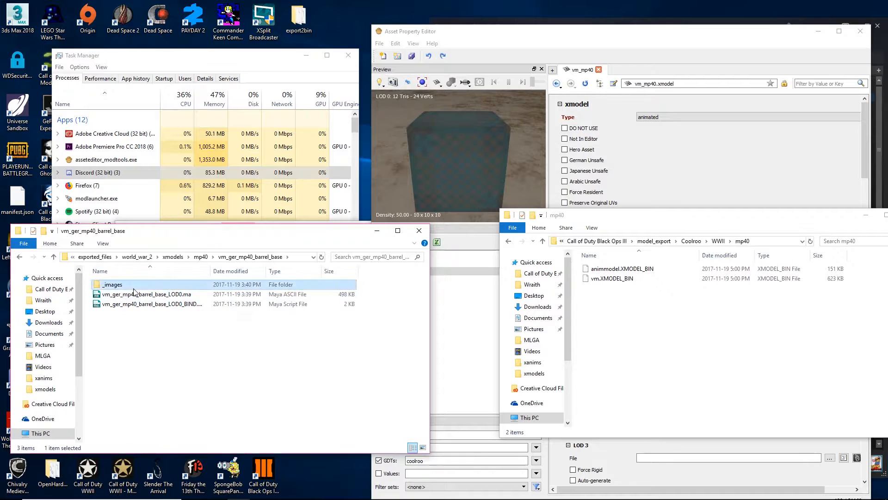
pyautogui.click(19, 257)
pyautogui.doubleClick(109, 285)
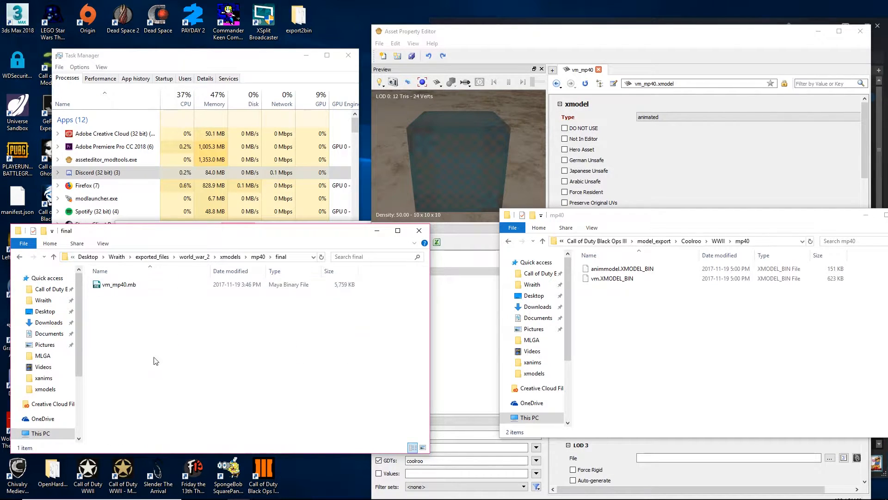
pyautogui.click(743, 334)
pyautogui.hotkey('ctrl', 'v')
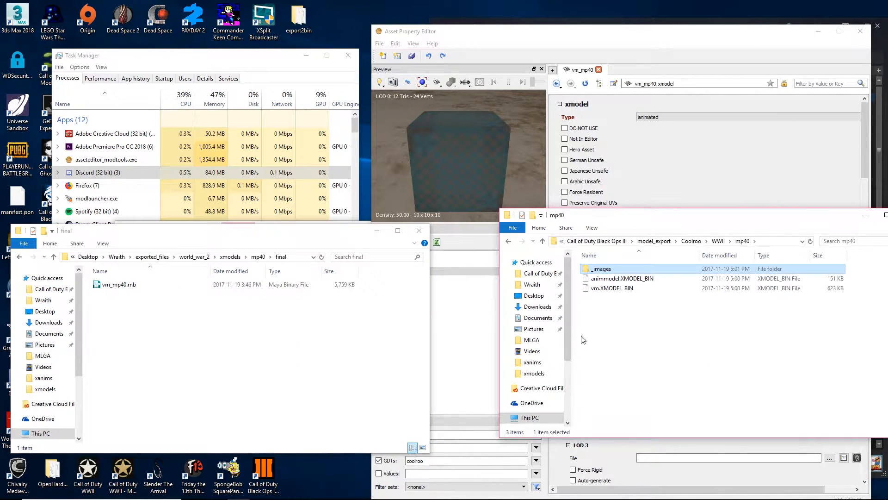
pyautogui.click(54, 256)
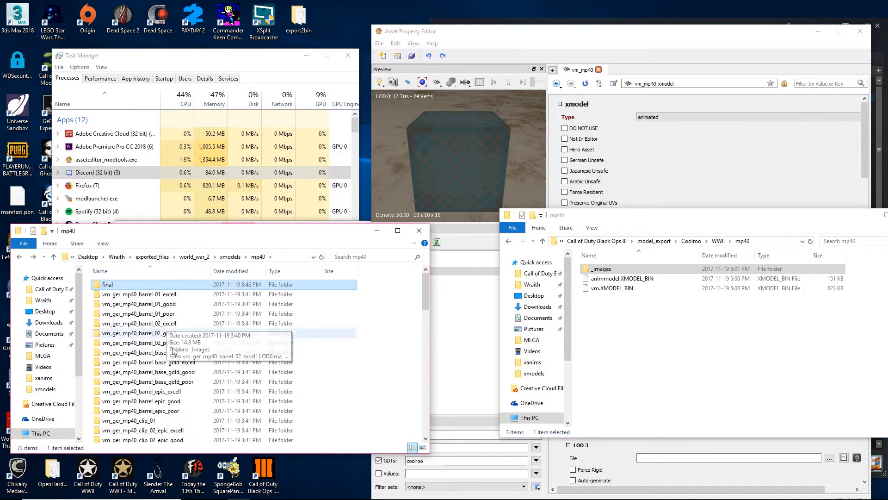
pyautogui.doubleClick(176, 353)
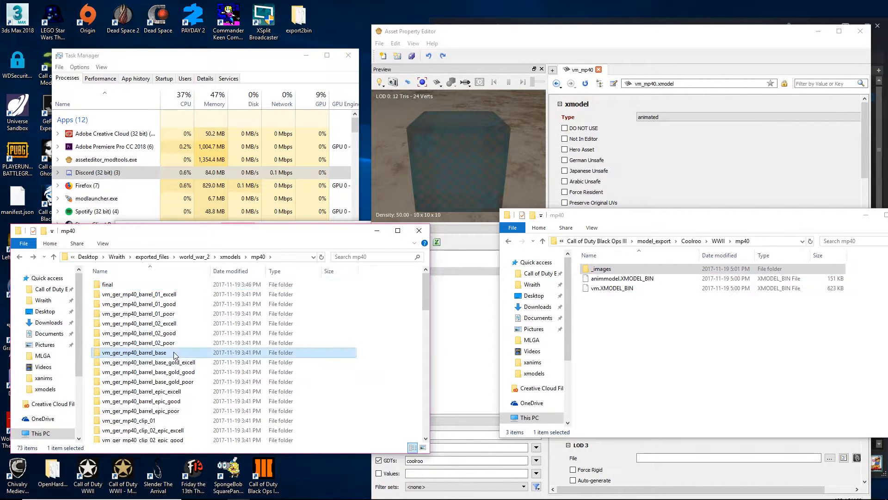
pyautogui.click(703, 337)
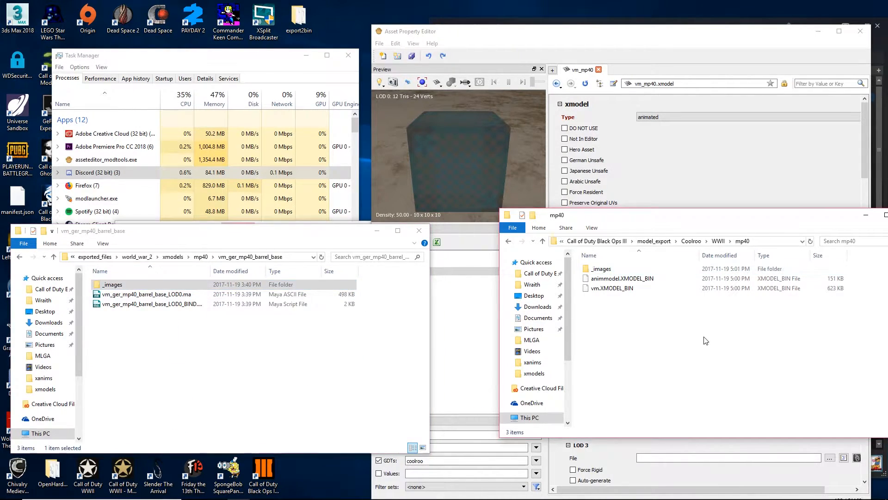
pyautogui.click(618, 270)
pyautogui.press('Delete')
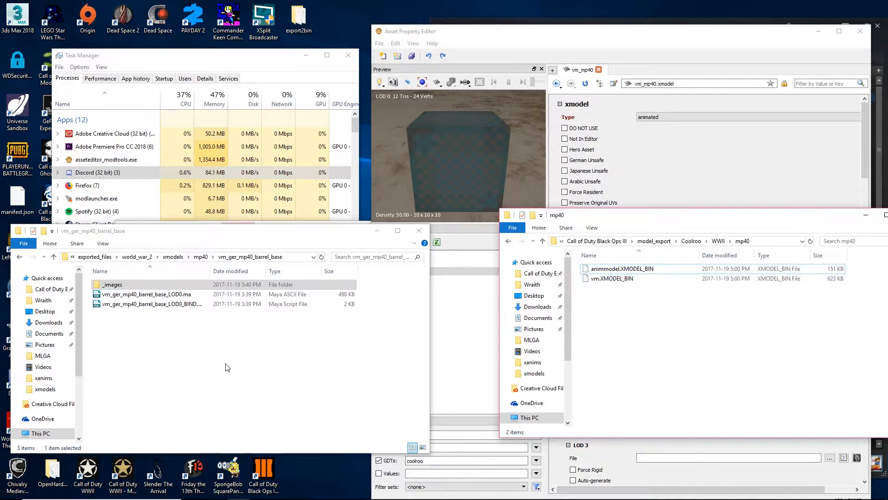
pyautogui.hotkey('ctrl', 'z')
# Step: Copy the _images folder from vm_ger_mp40_clip_base into the Coolroo\WWII\mp40 folder, merging it with the existing one
pyautogui.click(19, 256)
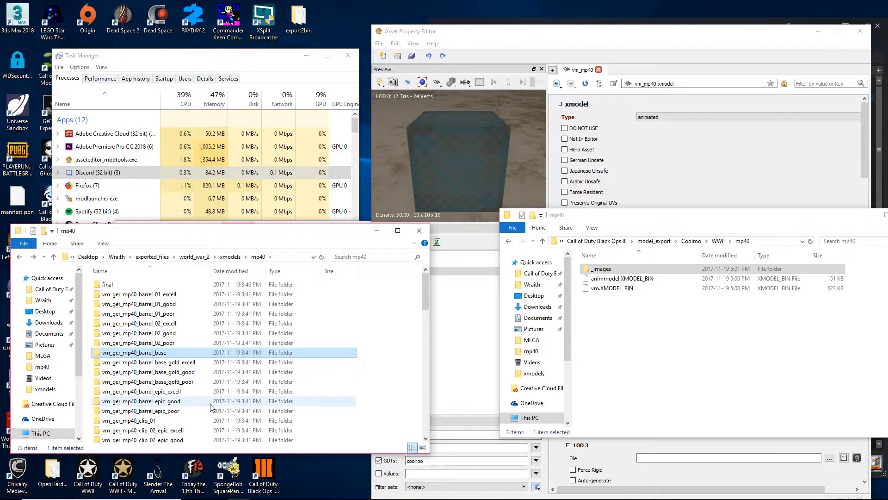
pyautogui.scroll(-2, 165, 426)
pyautogui.scroll(-1, 166, 427)
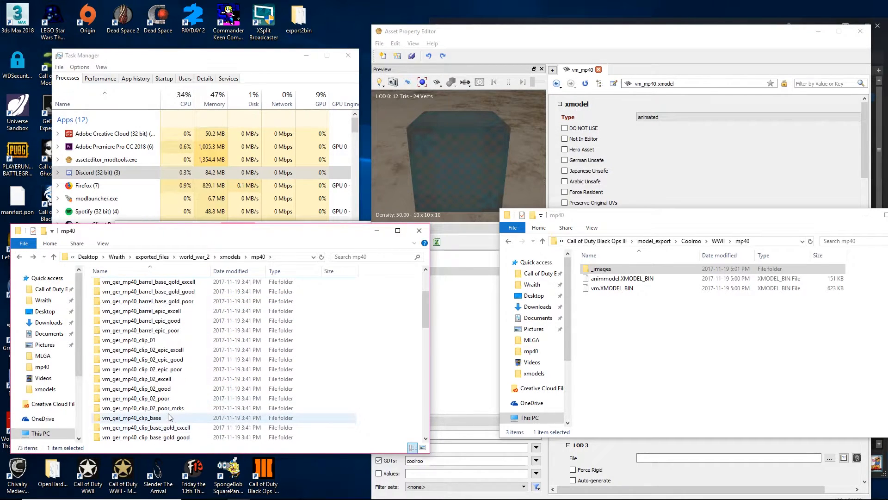
pyautogui.doubleClick(172, 417)
pyautogui.moveTo(139, 285); pyautogui.dragTo(686, 315)
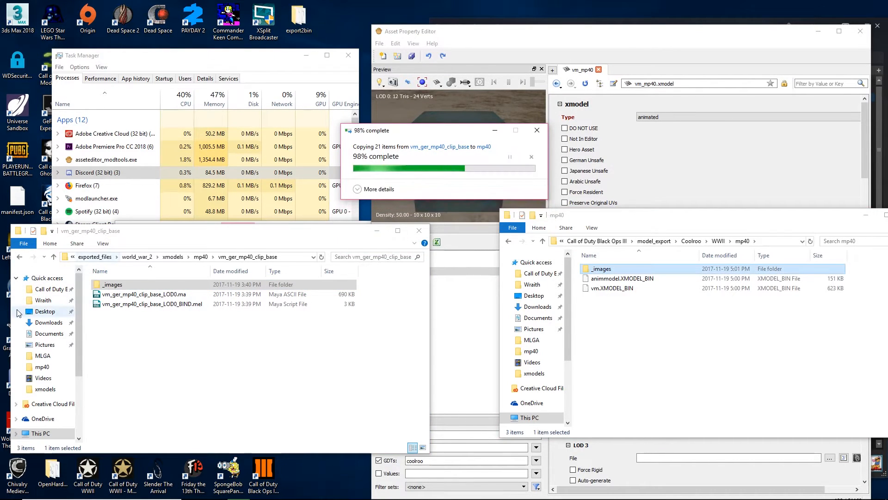
# Step: Copy the _images folder from vm_ger_mp40_master into the Coolroo\WWII\mp40 folder
pyautogui.click(19, 257)
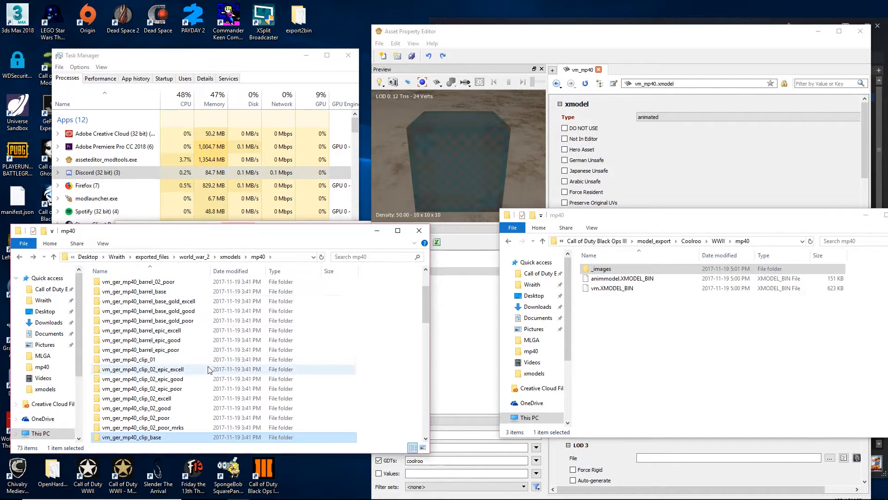
pyautogui.scroll(-3, 208, 368)
pyautogui.doubleClick(209, 388)
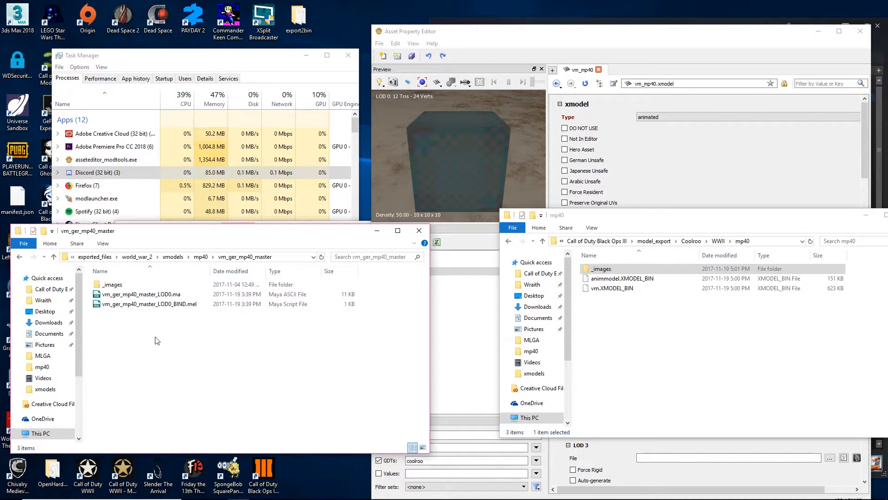
pyautogui.click(799, 338)
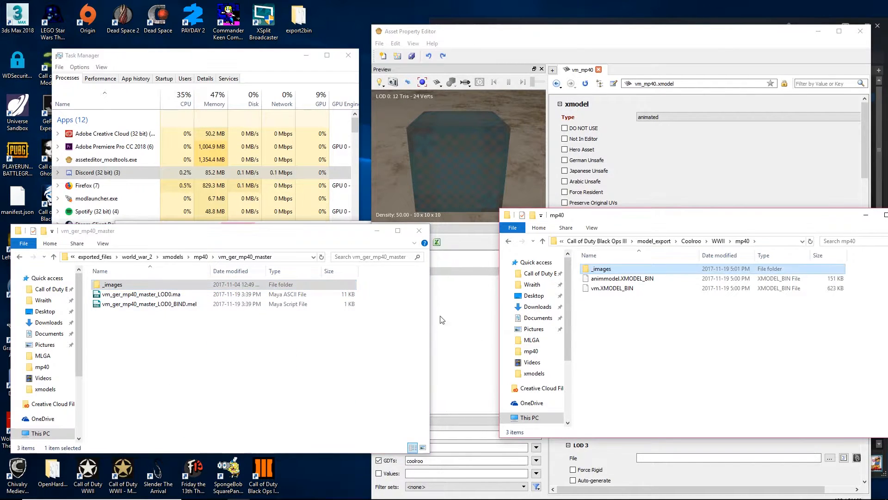
# Step: Copy the _images folder from vm_ger_mp40_optics_base into the Coolroo\WWII\mp40 folder, replacing files with the same names
pyautogui.click(19, 256)
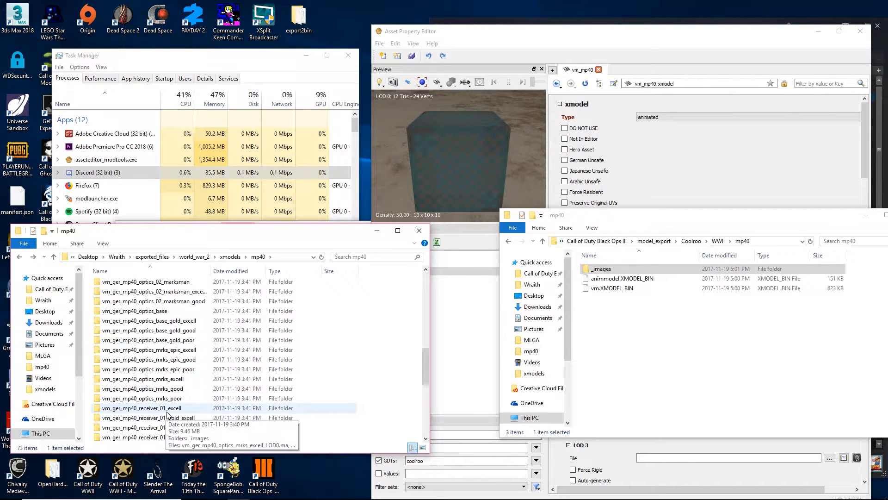
pyautogui.scroll(-7, 175, 375)
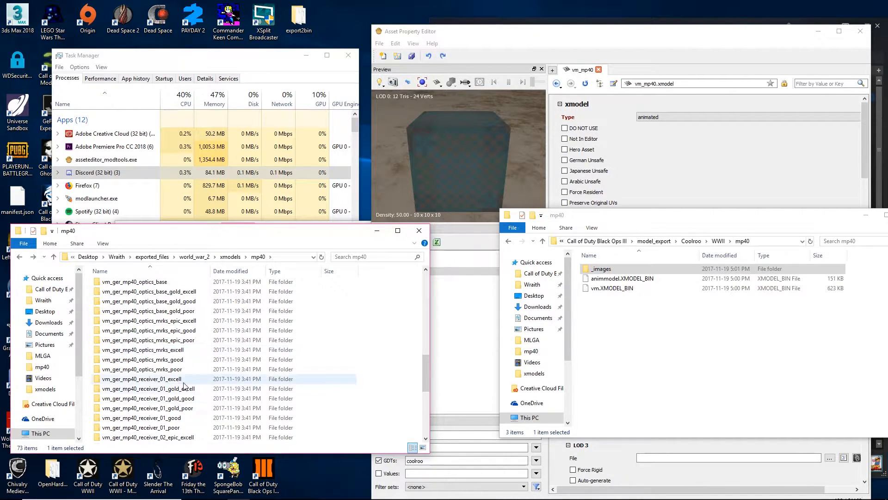
pyautogui.scroll(1, 176, 324)
pyautogui.click(158, 301)
pyautogui.doubleClick(171, 311)
pyautogui.moveTo(138, 284); pyautogui.dragTo(744, 379)
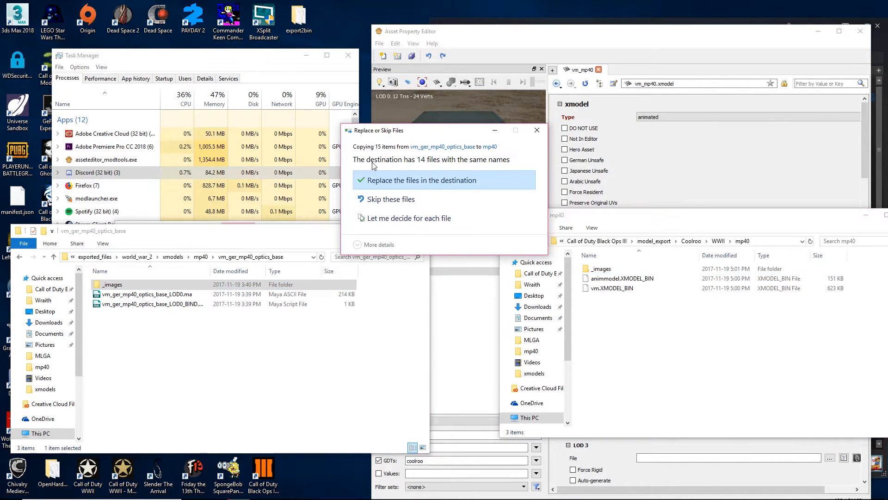
pyautogui.click(407, 180)
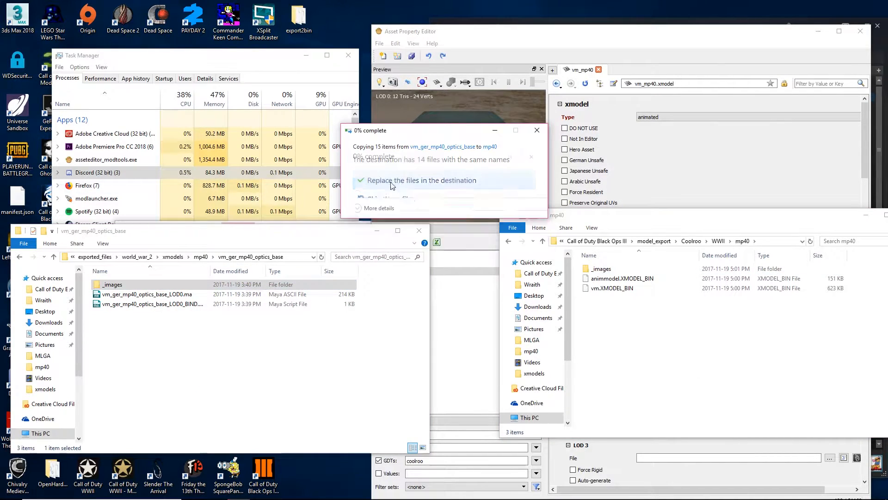
# Step: Copy the _images folder from vm_ger_mp40_receiver_base into the Coolroo\WWII\mp40 folder, replacing the duplicate files
pyautogui.click(19, 256)
pyautogui.scroll(-5, 212, 382)
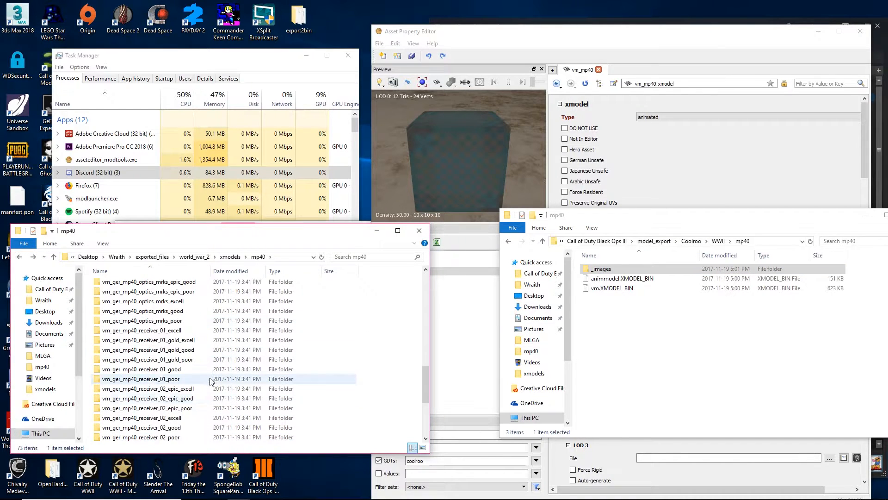
pyautogui.scroll(-2, 203, 388)
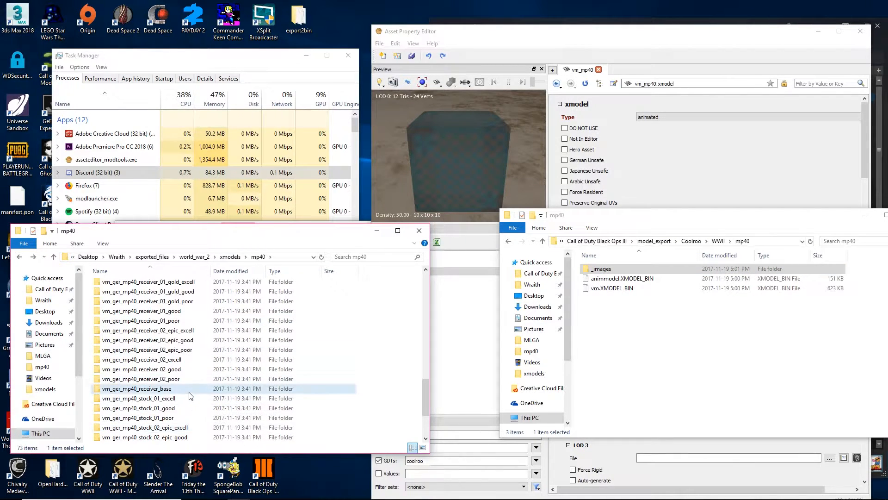
pyautogui.doubleClick(190, 391)
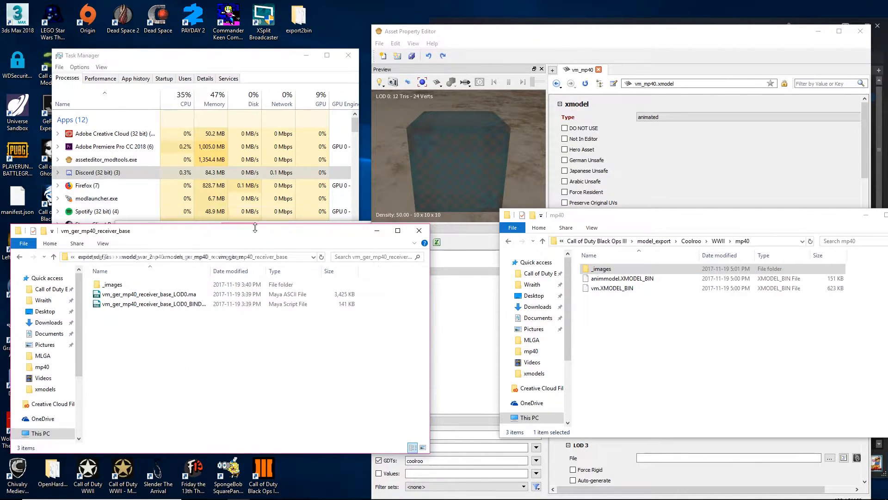
pyautogui.click(783, 399)
pyautogui.hotkey('ctrl', 'v')
pyautogui.click(365, 182)
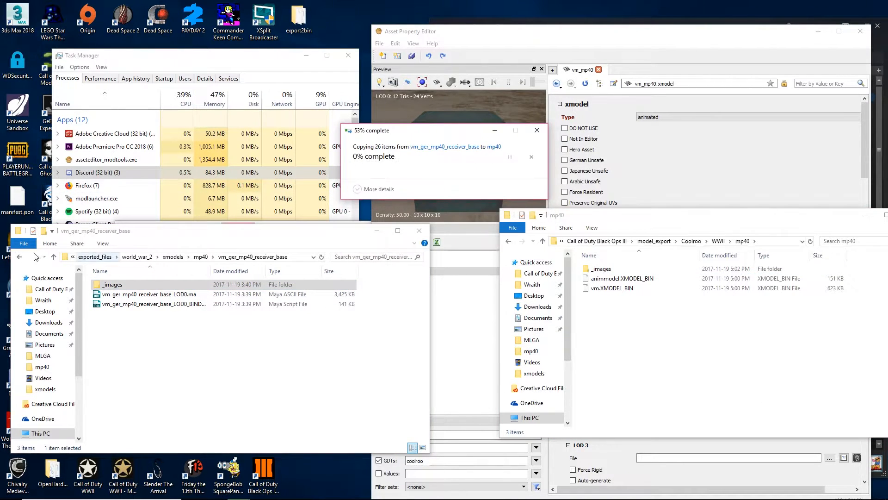
# Step: Look through the remaining MP40 part folders and examine the textures gathered in the destination _images folder
pyautogui.click(19, 257)
pyautogui.scroll(-4, 166, 398)
pyautogui.scroll(10, 165, 398)
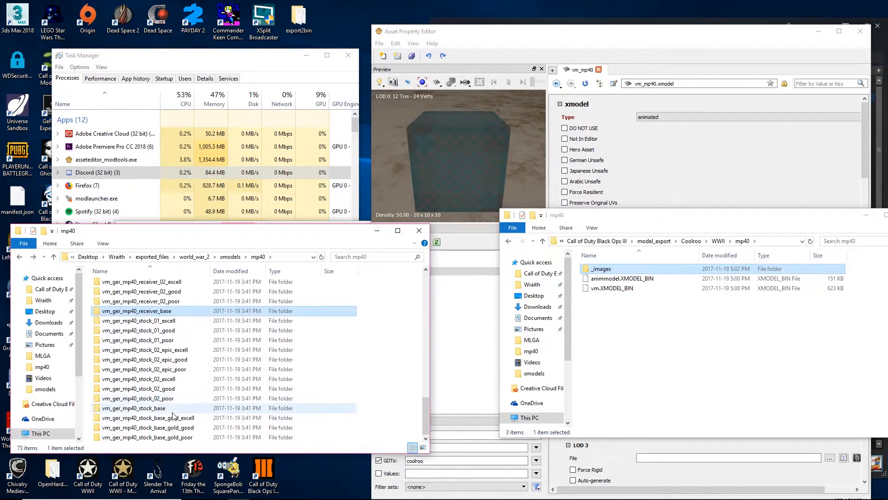
pyautogui.scroll(6, 213, 425)
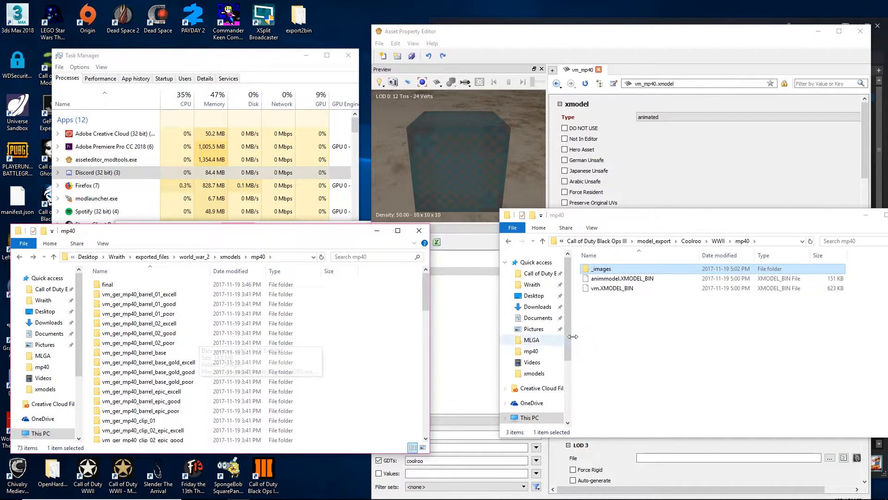
pyautogui.doubleClick(595, 269)
pyautogui.scroll(-3, 660, 365)
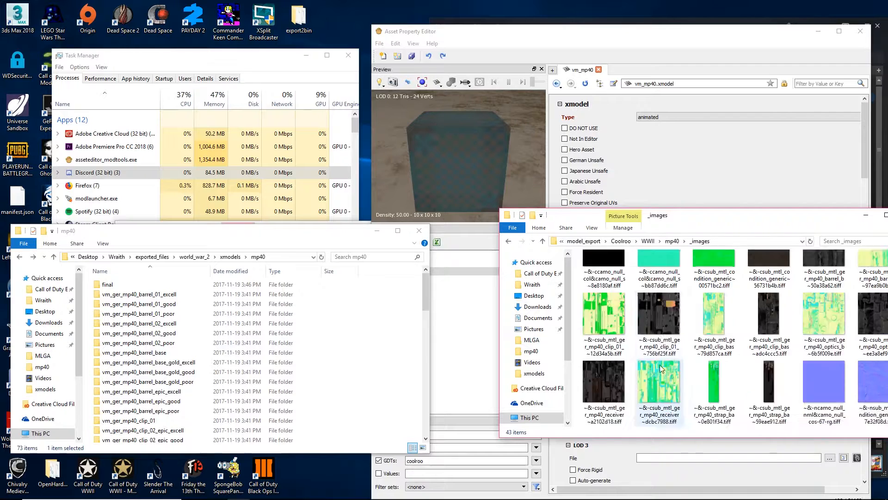
pyautogui.click(508, 241)
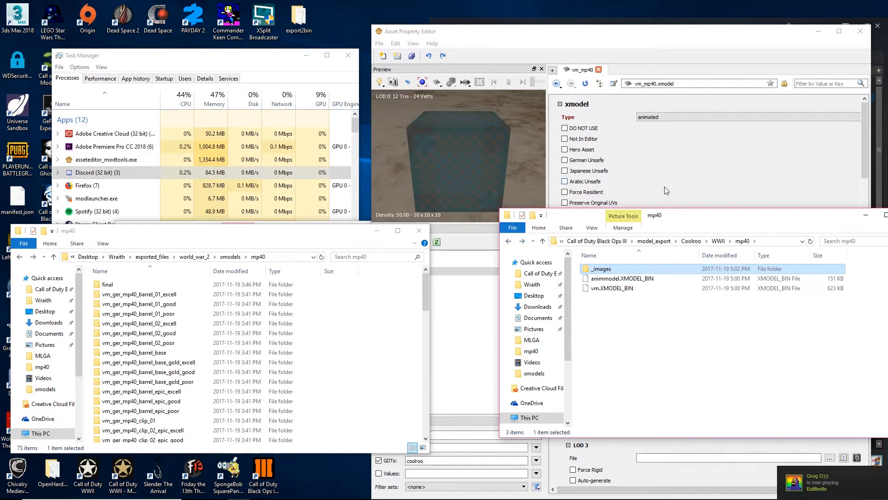
# Step: In the Asset Property Editor, set the LOD 0 file of vm_mp40 to Coolroo\WWII\mp40\vm.XMODEL_BIN
pyautogui.click(659, 185)
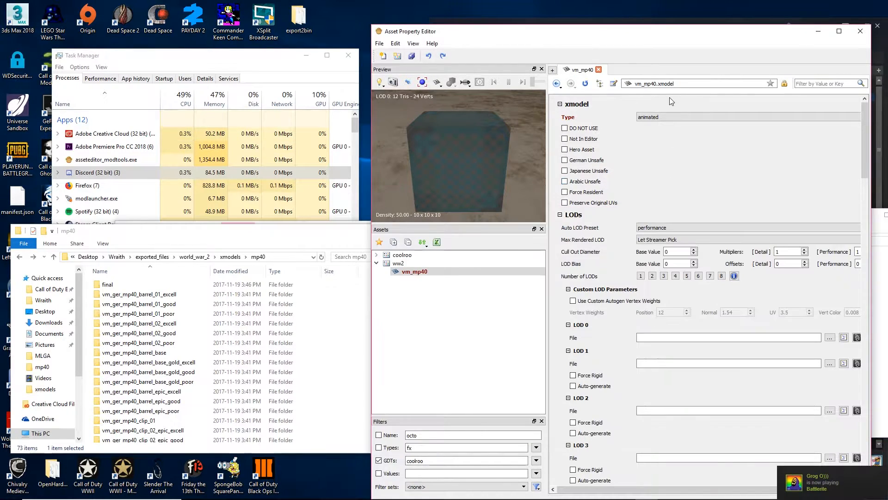
pyautogui.click(830, 337)
pyautogui.scroll(-5, 518, 185)
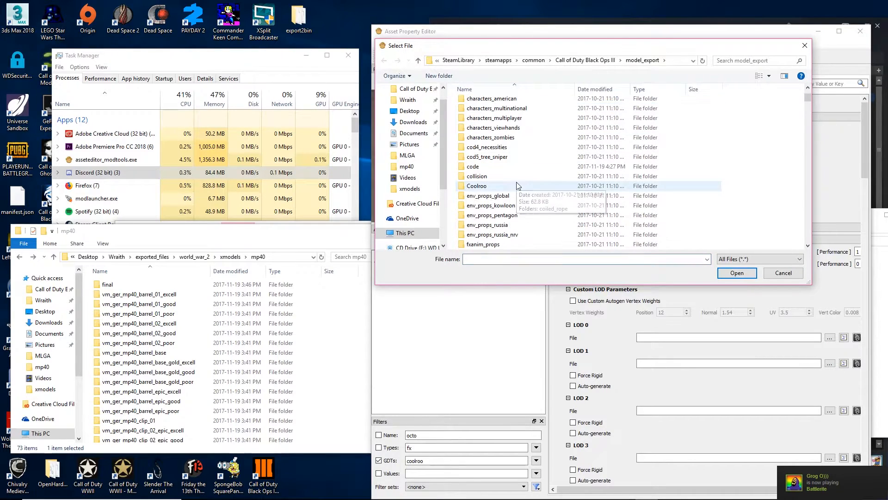
pyautogui.doubleClick(475, 186)
pyautogui.doubleClick(484, 122)
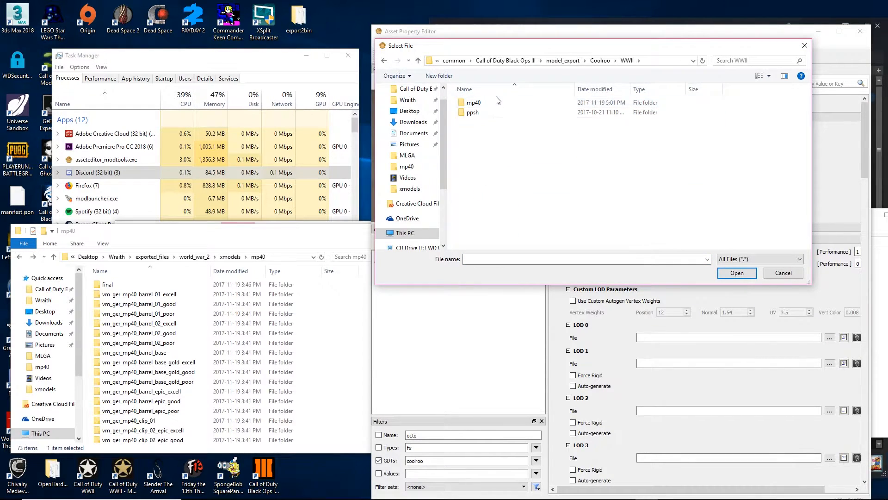
pyautogui.doubleClick(474, 102)
pyautogui.doubleClick(502, 122)
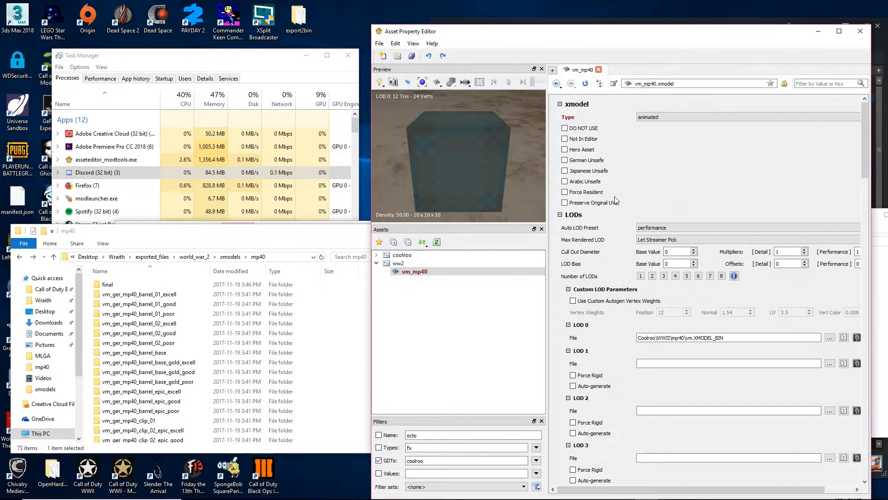
# Step: Create the missing mtl_ger_mp40_barrel_base material from vm_mp40's materials in the ww2 GDT and set its Material Type to lit_weapon
pyautogui.keyDown('alt'); pyautogui.moveTo(408, 167); pyautogui.dragTo(324, 163); pyautogui.keyUp('alt')
pyautogui.scroll(-6, 708, 331)
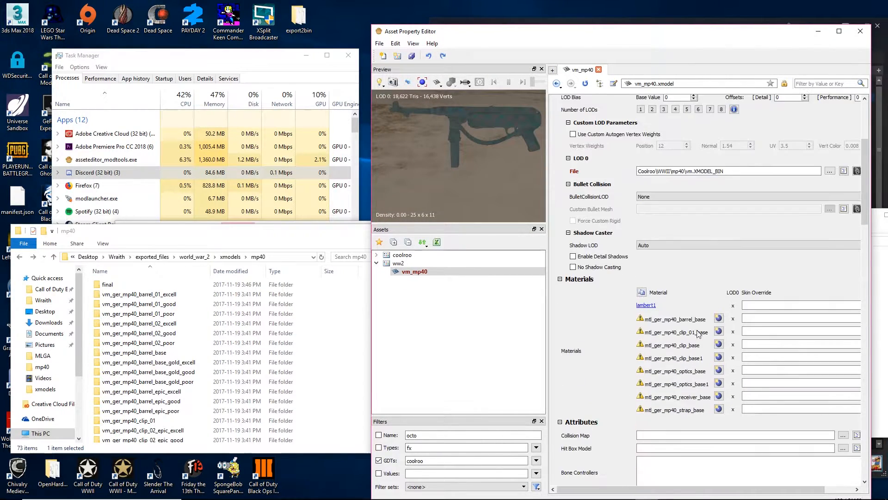
pyautogui.click(718, 319)
pyautogui.click(658, 288)
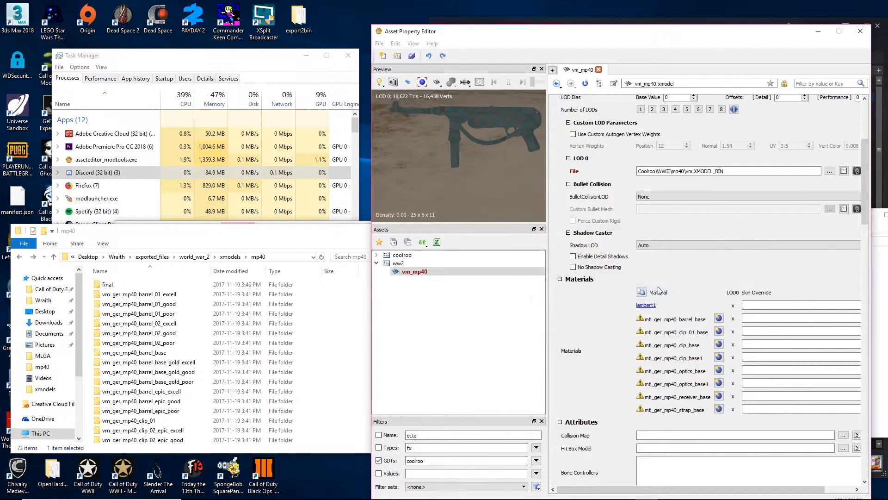
pyautogui.click(664, 129)
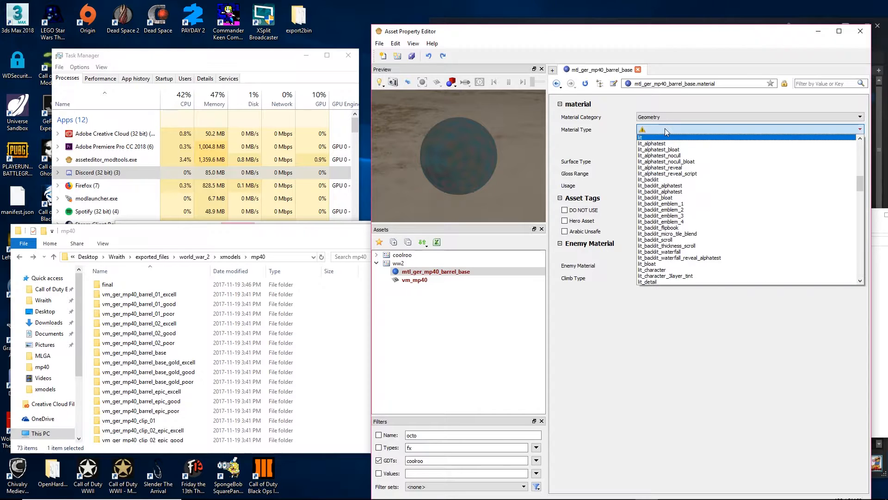
pyautogui.press('Return')
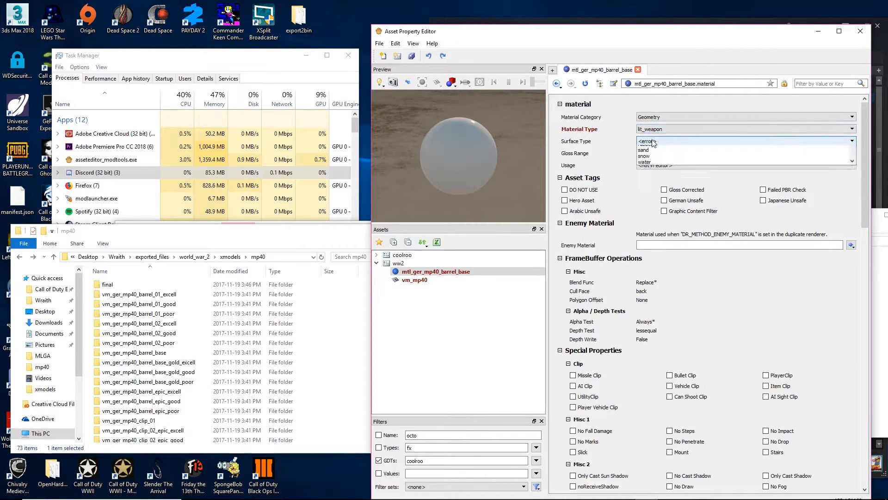
# Step: Set the mtl_ger_mp40_barrel_base material's Surface Type to <none> and its Gloss Range to metal
pyautogui.click(671, 141)
pyautogui.click(673, 156)
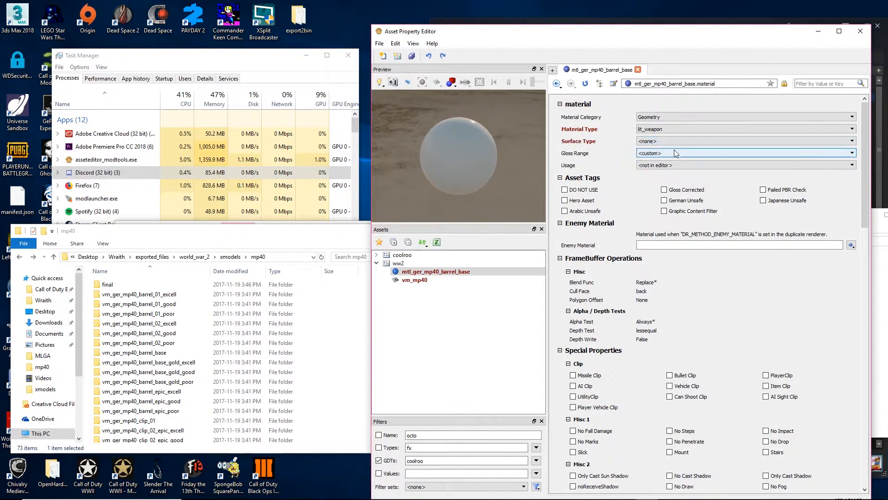
pyautogui.click(674, 153)
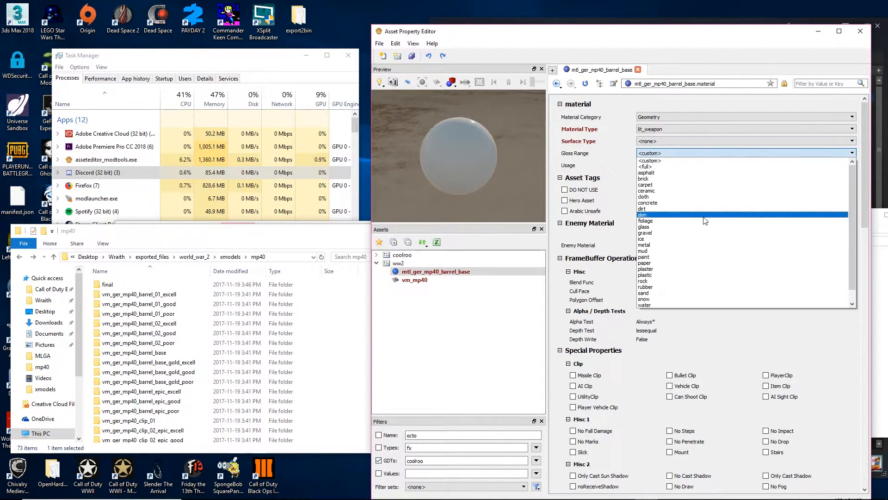
pyautogui.click(660, 245)
# Step: Create the Color Map image i_ger_mp40_barrel_base_c in the ww2 GDT and assign it the _images texture ~&-csub_mtl_ger_mp40_barrel_b~50a38a62.tiff
pyautogui.scroll(-15, 741, 269)
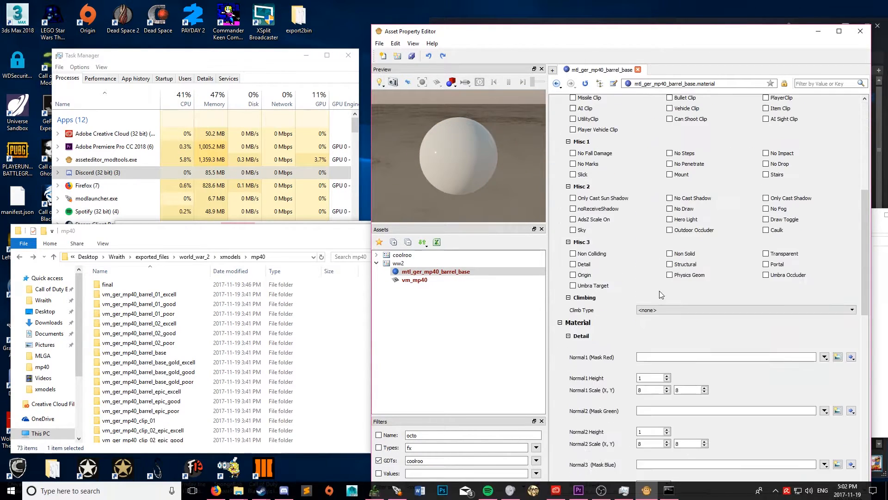
pyautogui.scroll(-3, 742, 268)
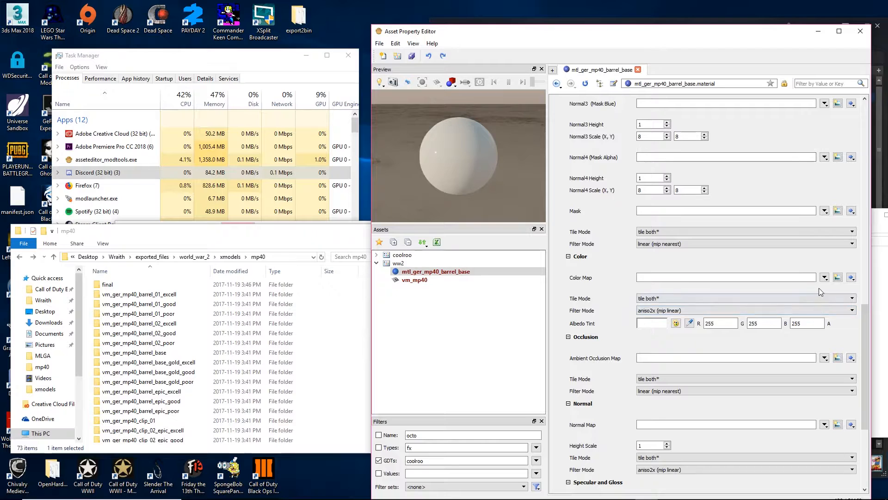
pyautogui.click(838, 277)
pyautogui.click(652, 287)
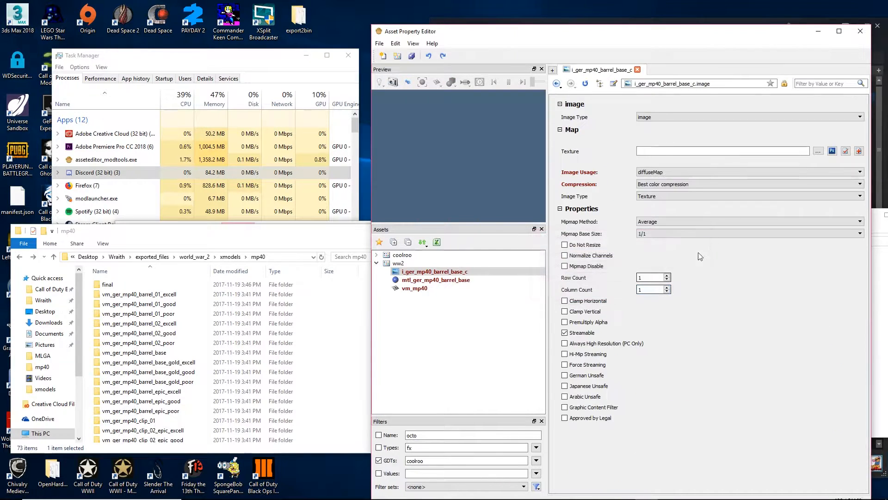
pyautogui.click(818, 150)
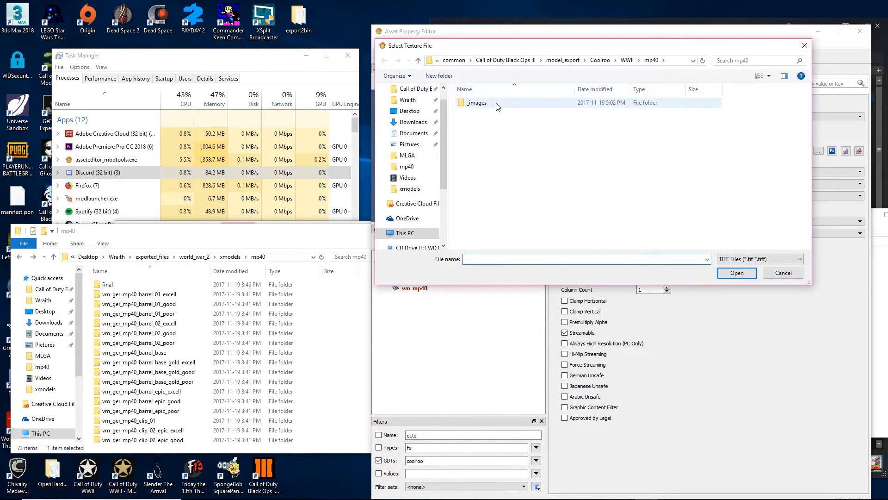
pyautogui.doubleClick(495, 103)
pyautogui.scroll(-1, 569, 90)
pyautogui.click(733, 61)
pyautogui.write('barrel')
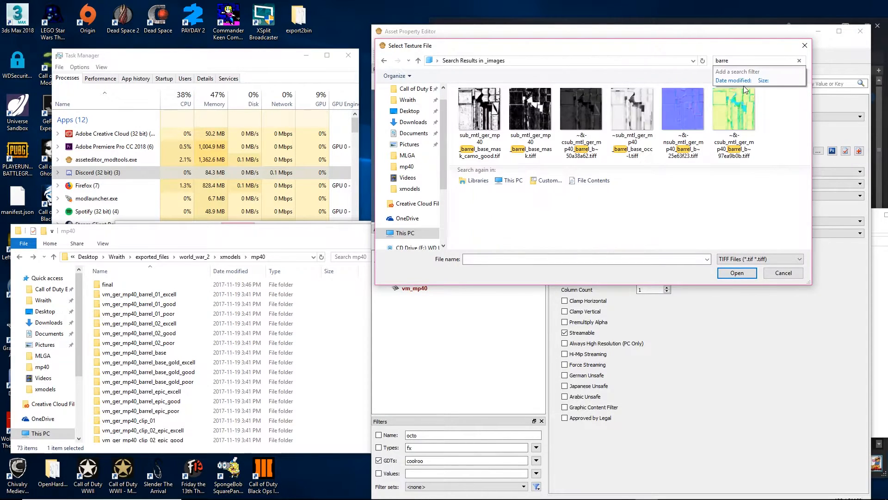
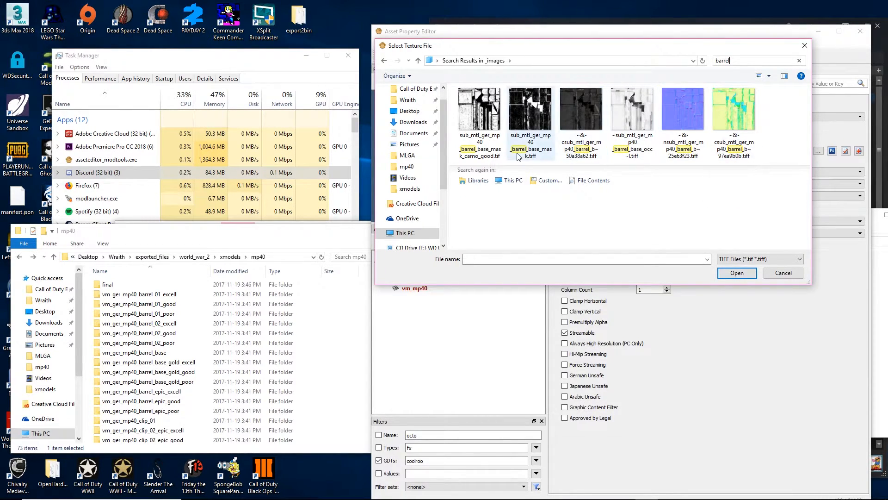
pyautogui.click(586, 156)
pyautogui.doubleClick(586, 155)
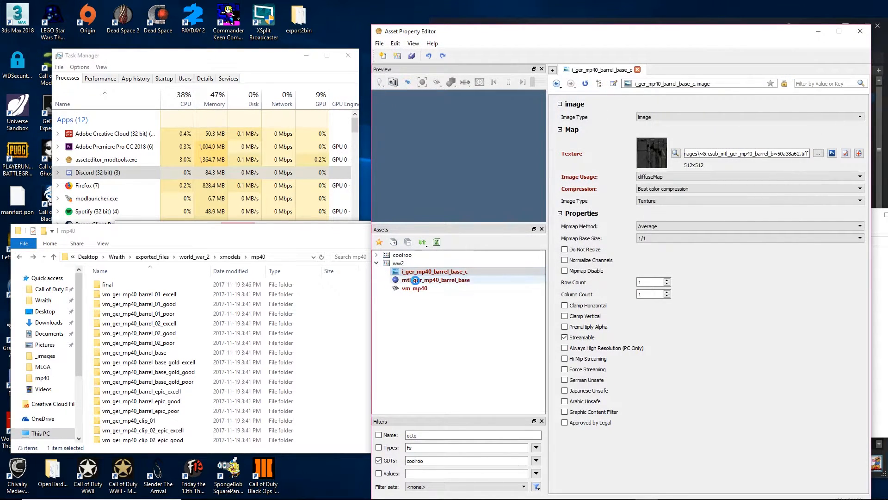
# Step: Create the Ambient Occlusion Map image i_ger_mp40_barrel_base_o for the barrel material and assign it the texture ~sub_mtl_ger_mp40_barrel_base_occ-l.tiff
pyautogui.click(838, 363)
pyautogui.click(655, 289)
pyautogui.click(819, 152)
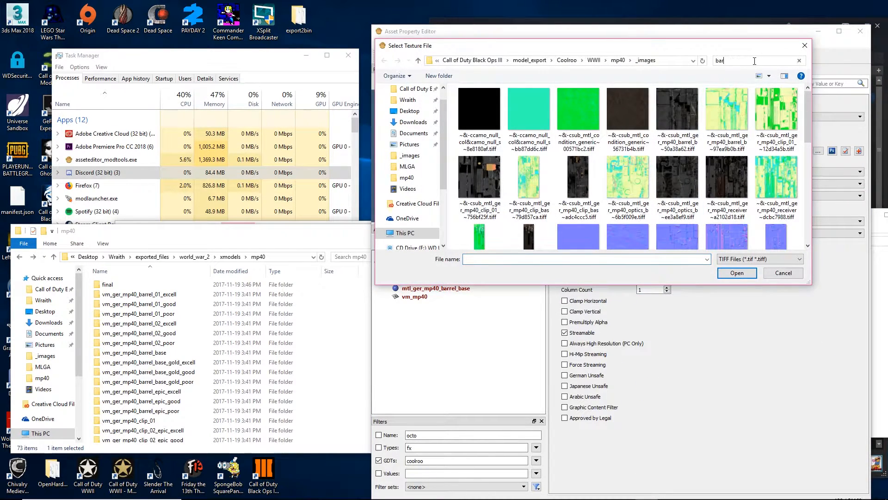
pyautogui.write('barr')
pyautogui.click(624, 127)
pyautogui.doubleClick(623, 127)
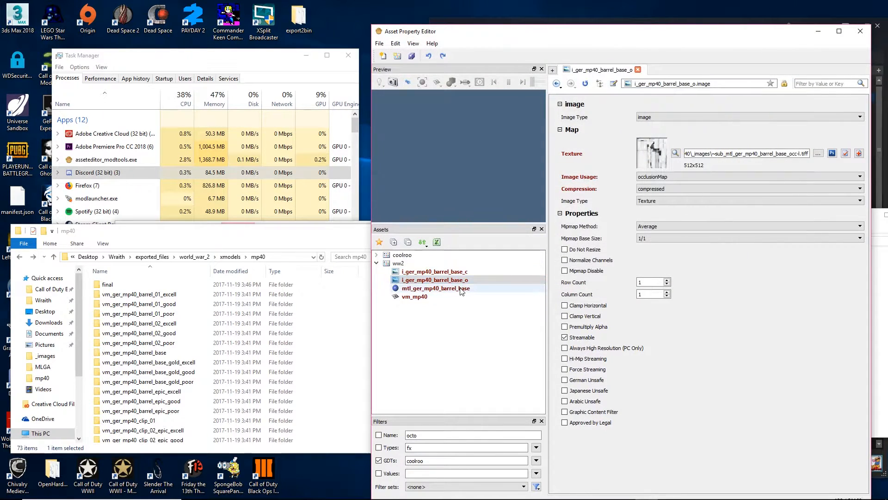
# Step: Create the Normal Map image i_ger_mp40_barrel_base_n for the barrel material and assign it the texture ~&-nsub_mtl_ger_mp40_barrel_b~25e63f23.tiff
pyautogui.scroll(-2, 702, 274)
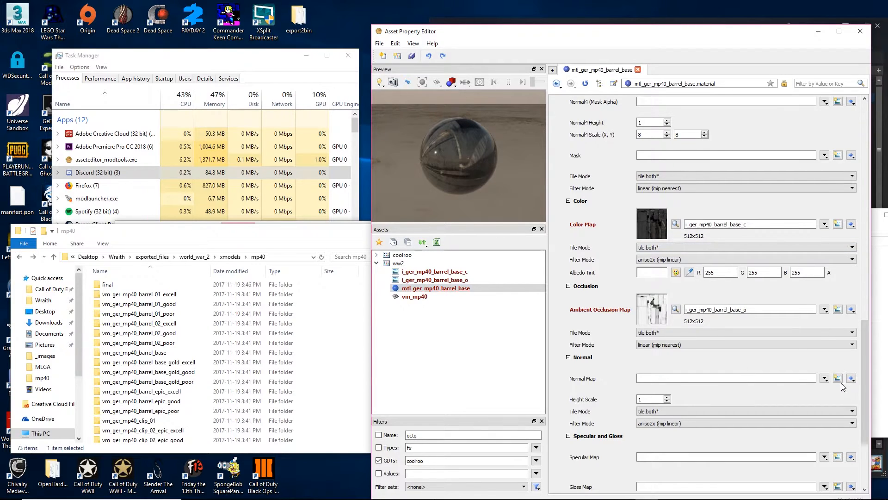
pyautogui.click(837, 378)
pyautogui.click(653, 290)
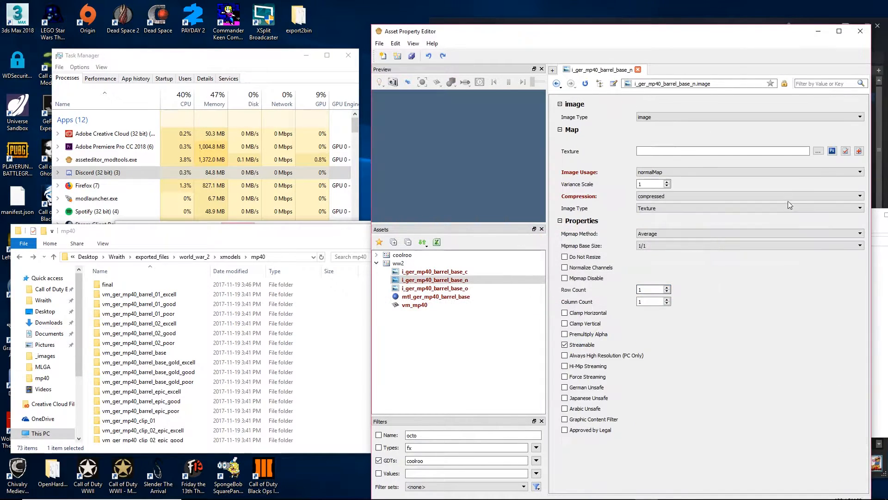
pyautogui.click(818, 151)
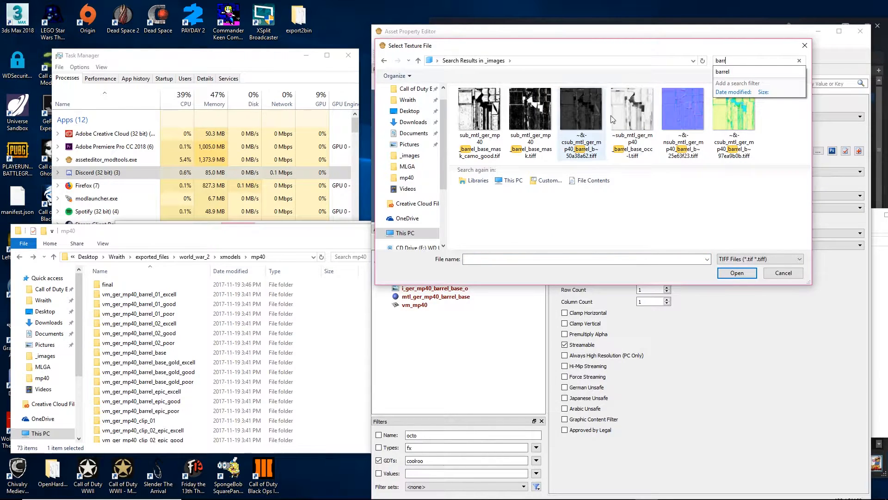
pyautogui.doubleClick(685, 157)
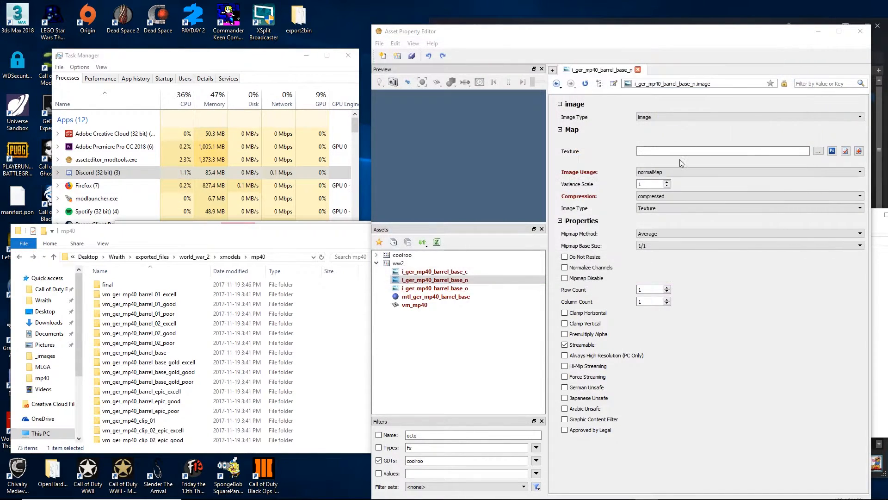
# Step: Try a Specular Map image i_ger_mp40_barrel_base_s on the barrel material, using the texture ~&-csub_mtl_ger_mp40_barrel_b~97ea9b0b.tiff
pyautogui.click(436, 297)
pyautogui.scroll(-3, 828, 368)
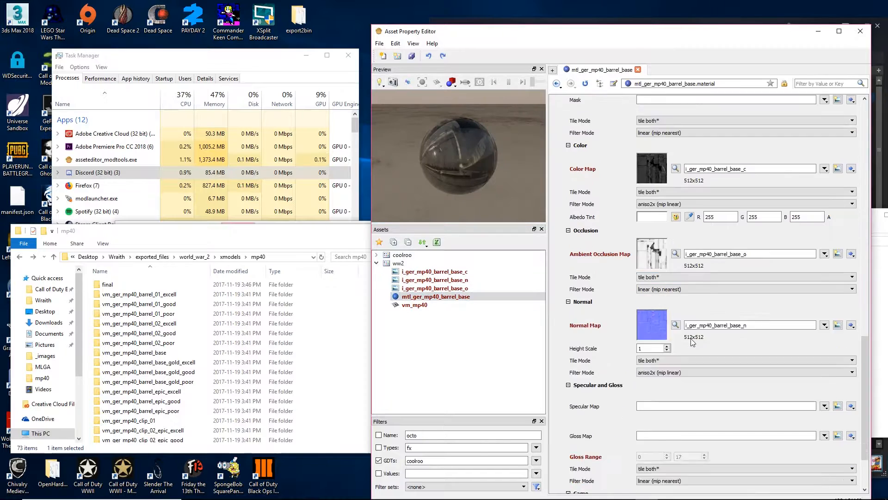
pyautogui.click(837, 378)
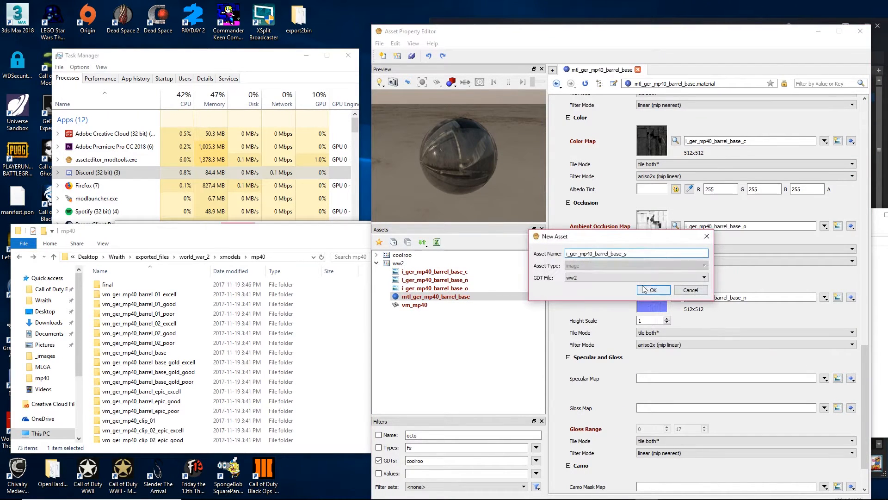
pyautogui.click(653, 290)
pyautogui.click(816, 150)
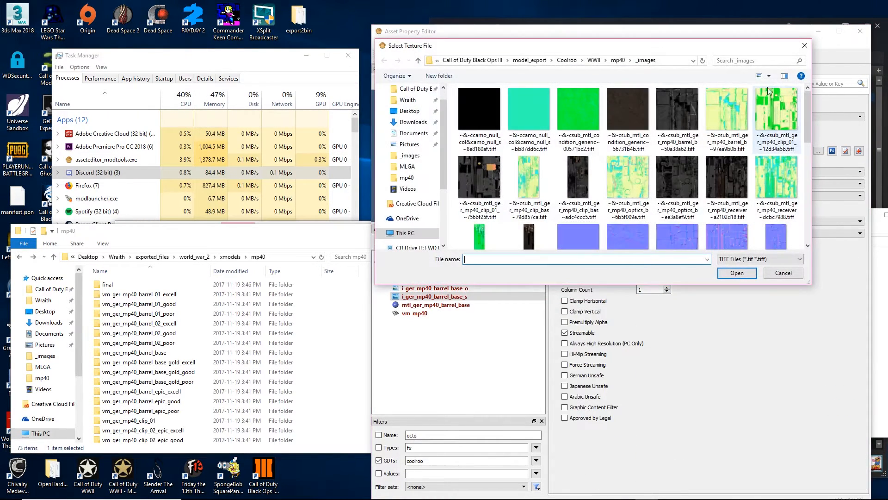
pyautogui.click(760, 59)
pyautogui.write('barr')
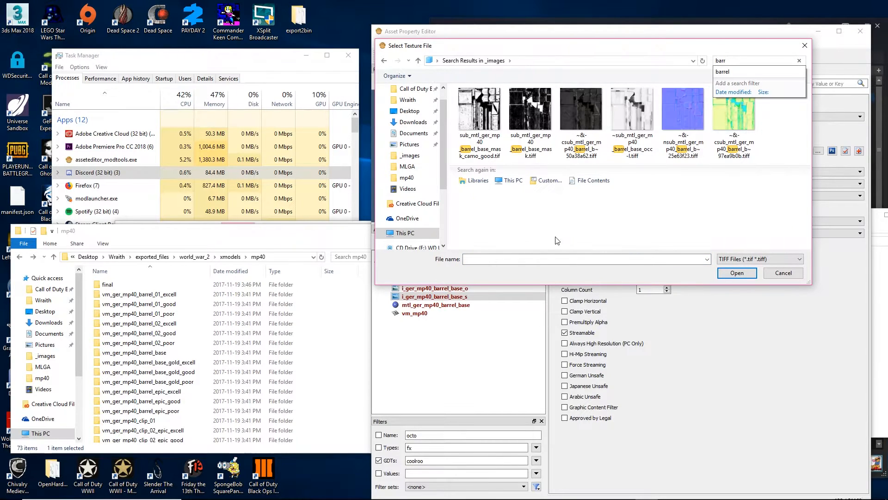
pyautogui.click(752, 214)
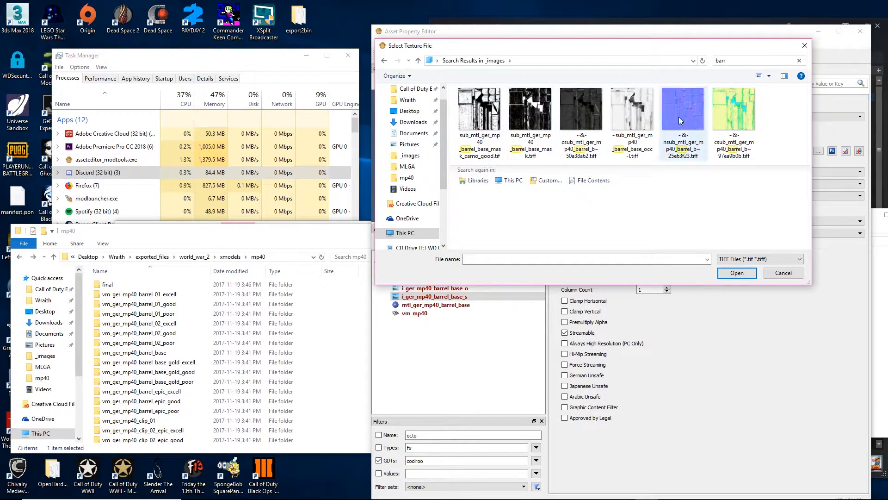
pyautogui.doubleClick(723, 137)
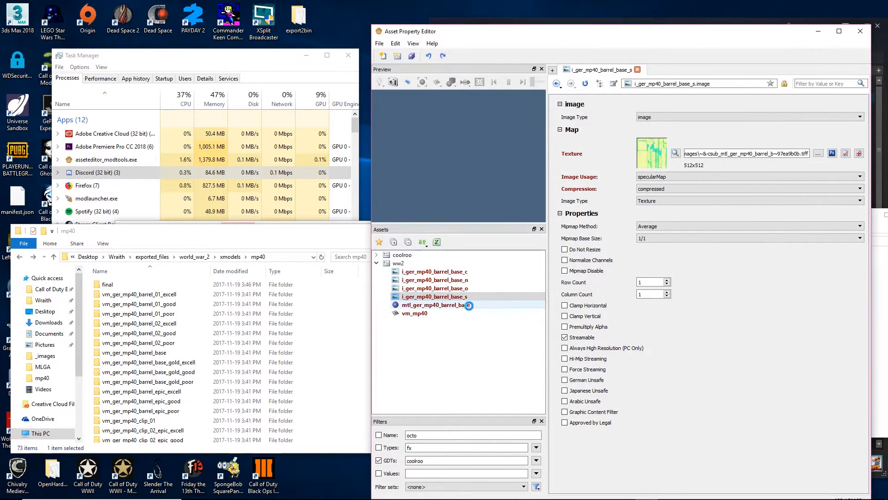
pyautogui.click(468, 305)
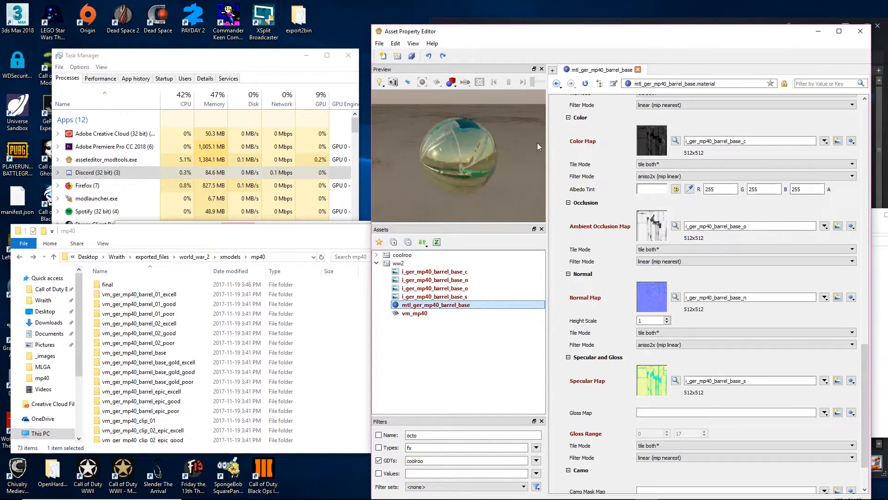
# Step: Clear the barrel material's Specular Map and delete the i_ger_mp40_barrel_base_s image asset
pyautogui.doubleClick(767, 384)
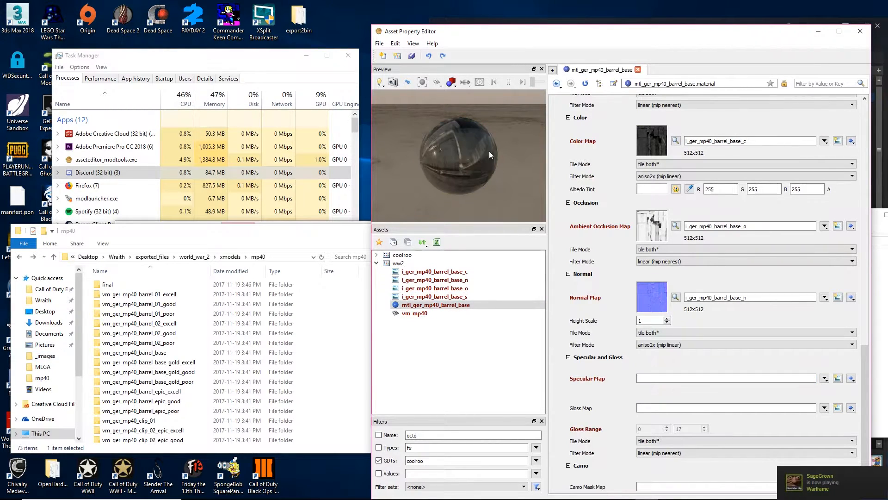
pyautogui.click(465, 290)
pyautogui.click(467, 297)
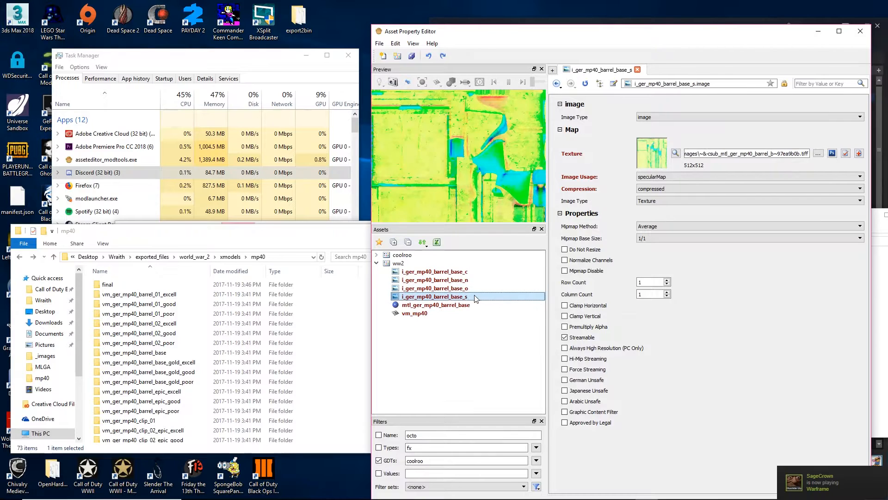
pyautogui.rightClick(459, 301)
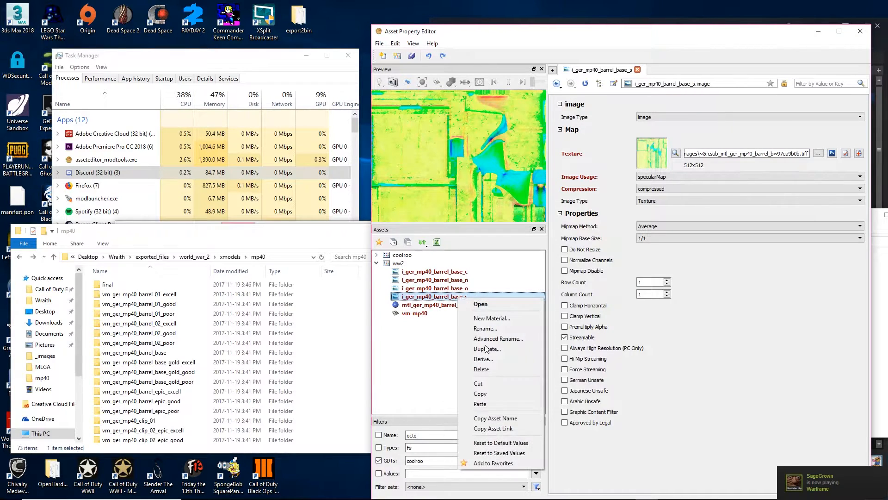
pyautogui.click(481, 369)
# Step: Create the Camo Mask Map image i_ger_mp40_barrel_base_r for the barrel material and assign it the texture sub_mtl_ger_mp40_barrel_base_mask_camo_good.tiff
pyautogui.click(436, 305)
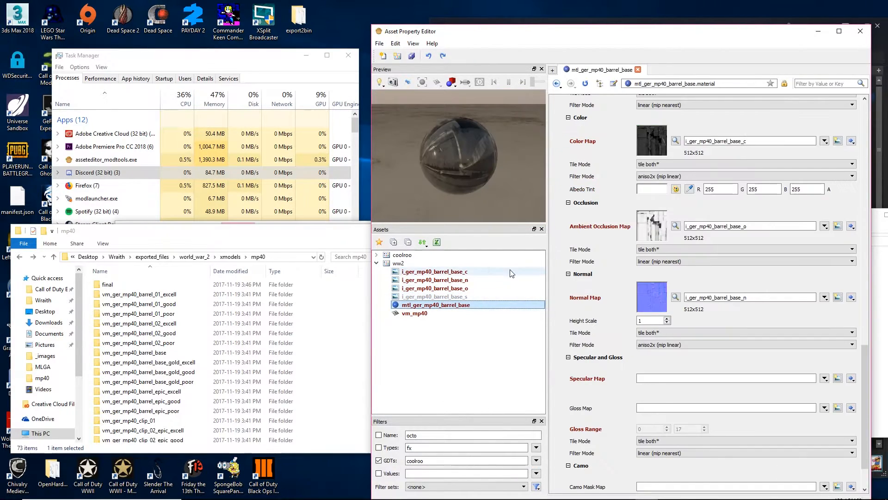
pyautogui.scroll(-1, 720, 378)
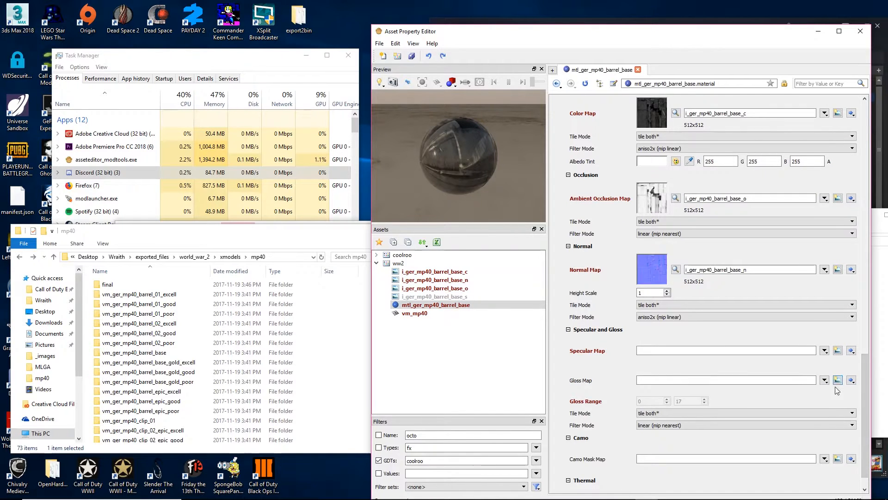
pyautogui.scroll(-1, 838, 383)
pyautogui.click(838, 433)
pyautogui.click(652, 290)
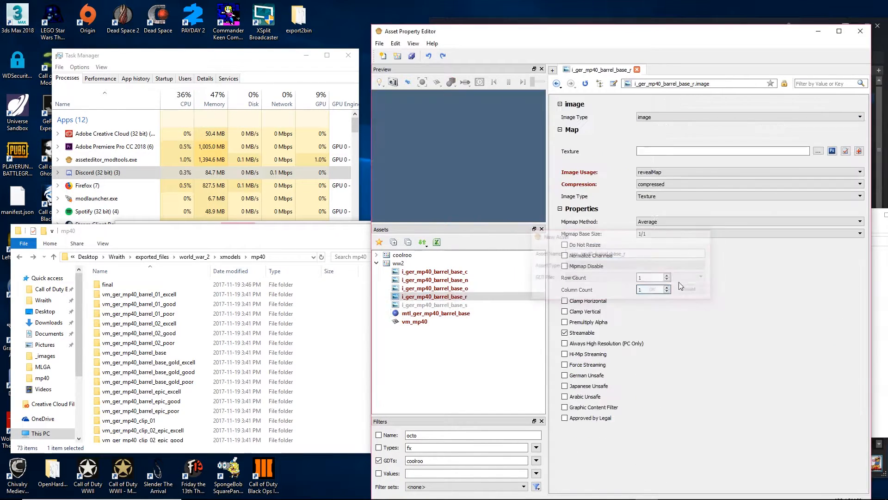
pyautogui.click(818, 151)
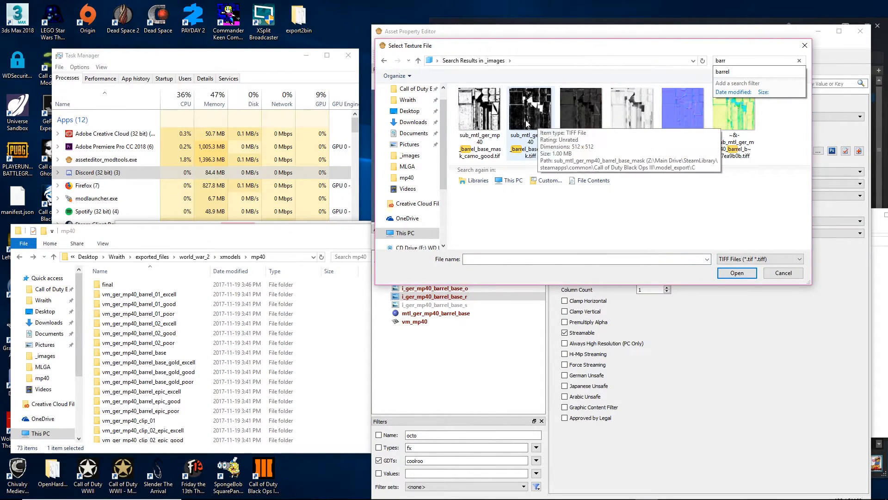
pyautogui.doubleClick(493, 119)
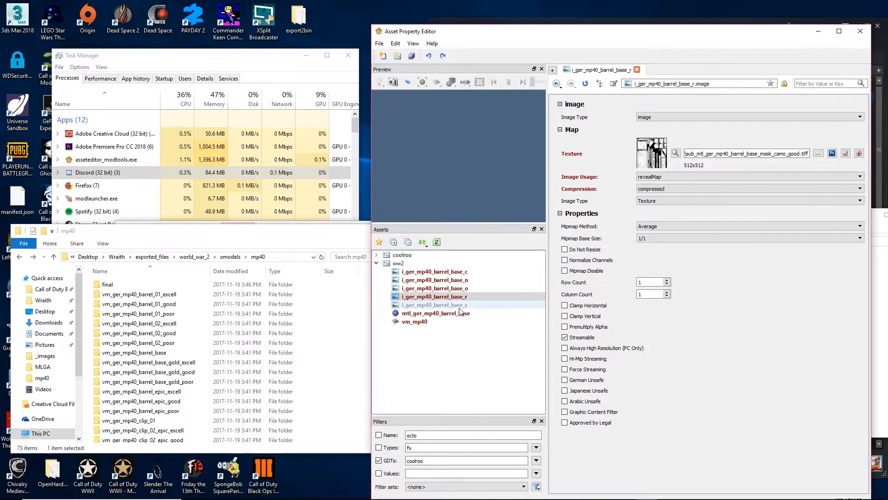
pyautogui.click(460, 313)
# Step: Create the Heatmap image i_ger_mp40_barrel_base for the barrel material and assign it the texture ~&-csub_mtl_ger_mp40_barrel_b~97ea9b0b.tiff
pyautogui.scroll(-5, 732, 400)
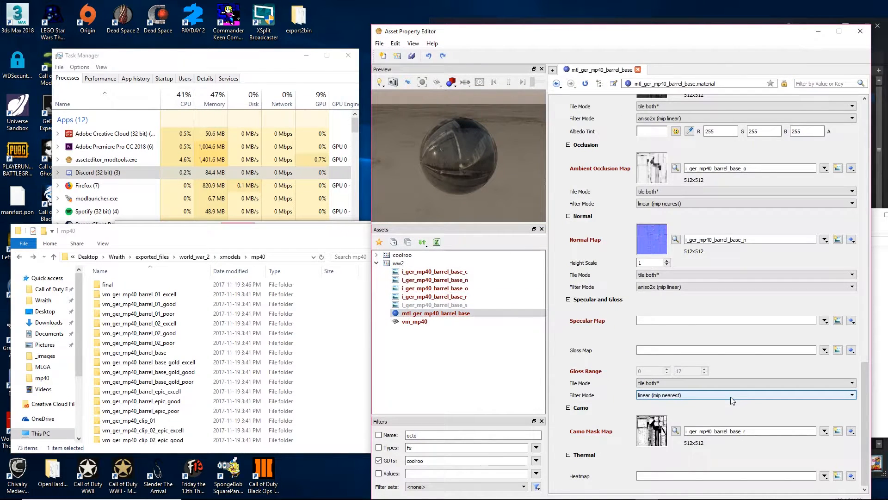
pyautogui.click(838, 475)
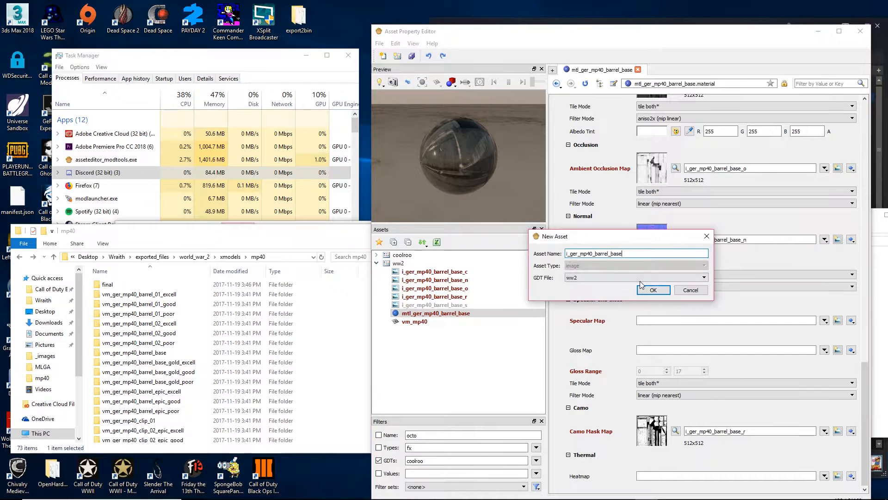
pyautogui.click(645, 286)
pyautogui.click(818, 151)
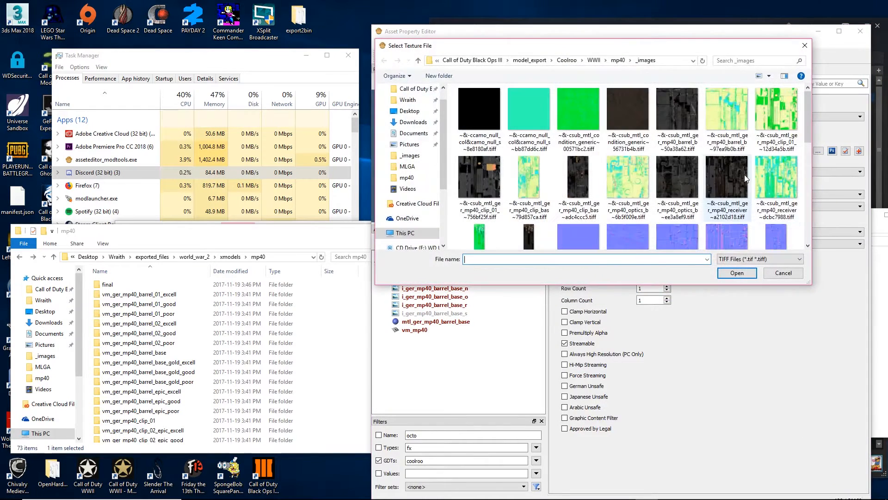
pyautogui.write('b')
pyautogui.click(757, 60)
pyautogui.write('bar')
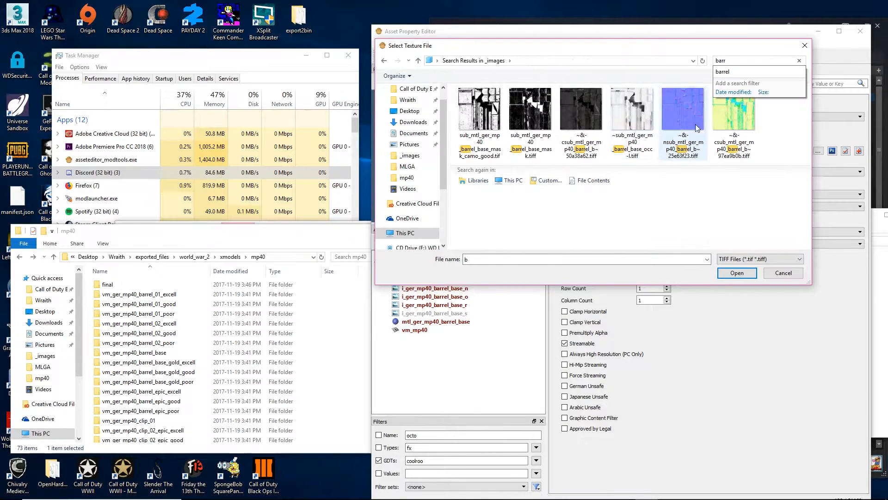
pyautogui.doubleClick(732, 123)
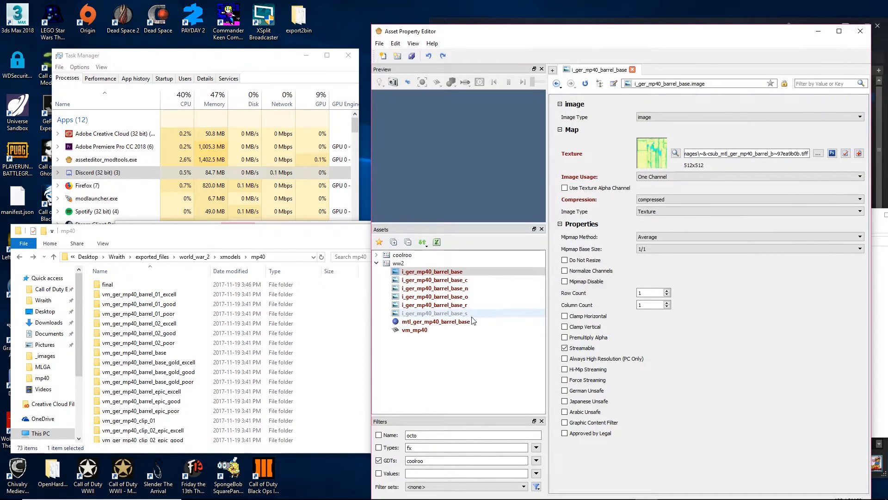
# Step: Open the mtl_ger_mp40_barrel_base material and inspect its assigned maps on the preview sphere
pyautogui.click(458, 321)
pyautogui.moveTo(456, 155); pyautogui.dragTo(467, 162)
pyautogui.moveTo(481, 132)
pyautogui.mouseDown()
pyautogui.moveTo(485, 160)
pyautogui.moveTo(481, 132)
pyautogui.mouseUp()
pyautogui.scroll(4, 760, 277)
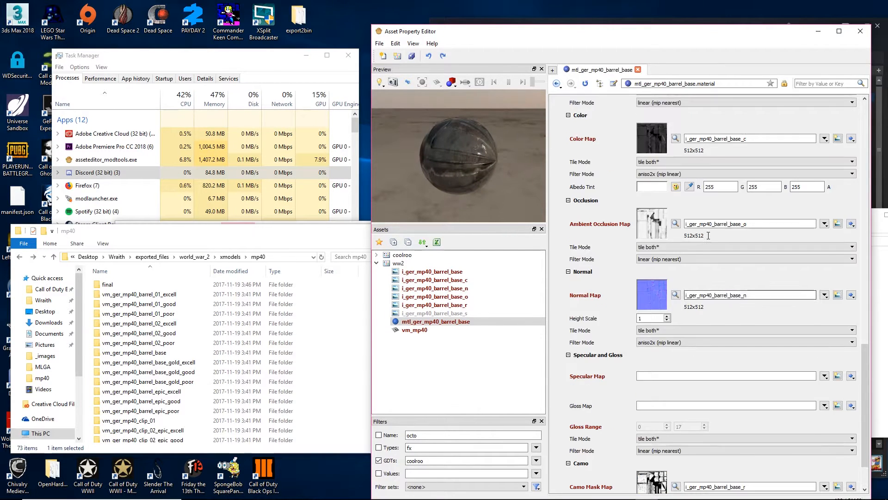
pyautogui.scroll(2, 760, 277)
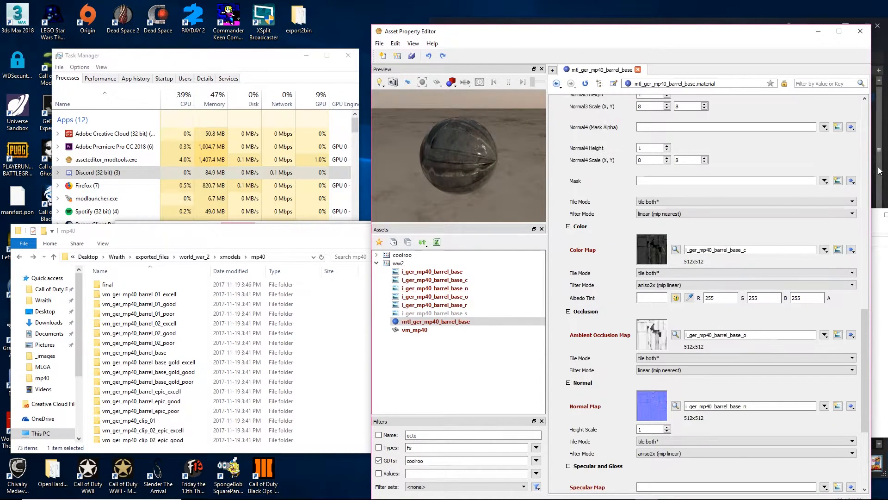
pyautogui.click(838, 180)
pyautogui.click(653, 289)
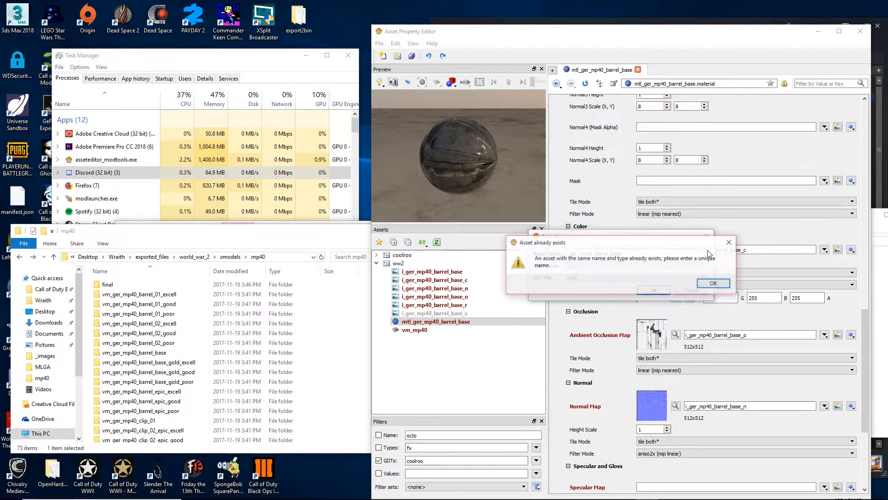
pyautogui.click(714, 284)
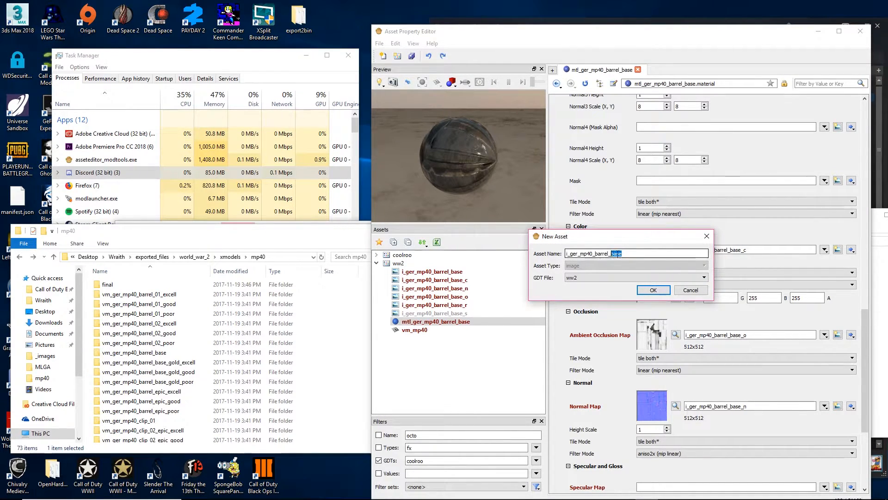
pyautogui.moveTo(655, 231); pyautogui.dragTo(475, 194)
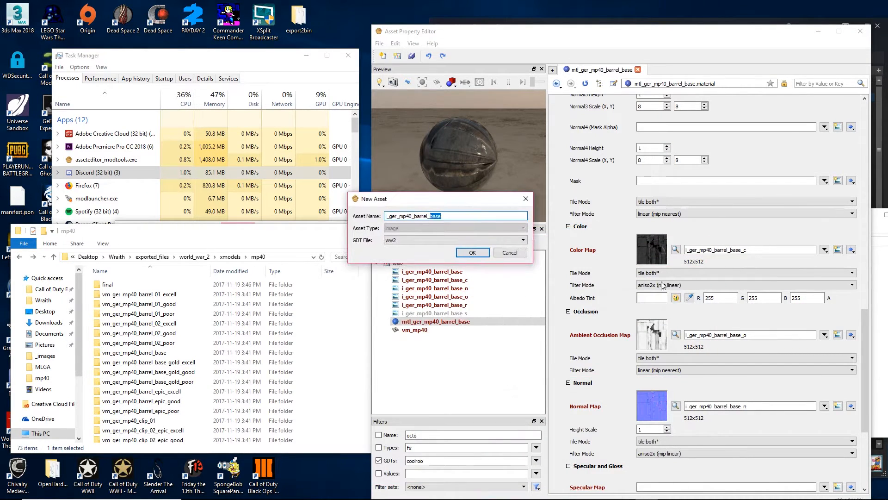
pyautogui.click(526, 199)
pyautogui.scroll(-5, 660, 303)
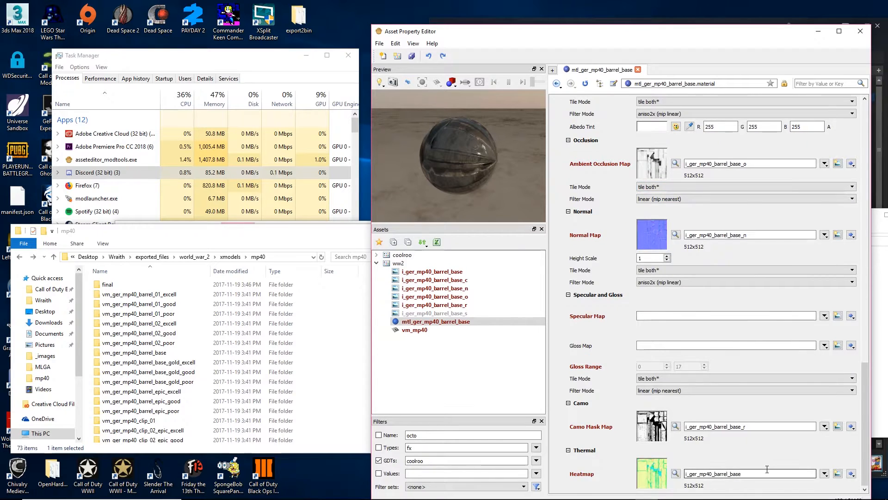
pyautogui.scroll(5, 819, 223)
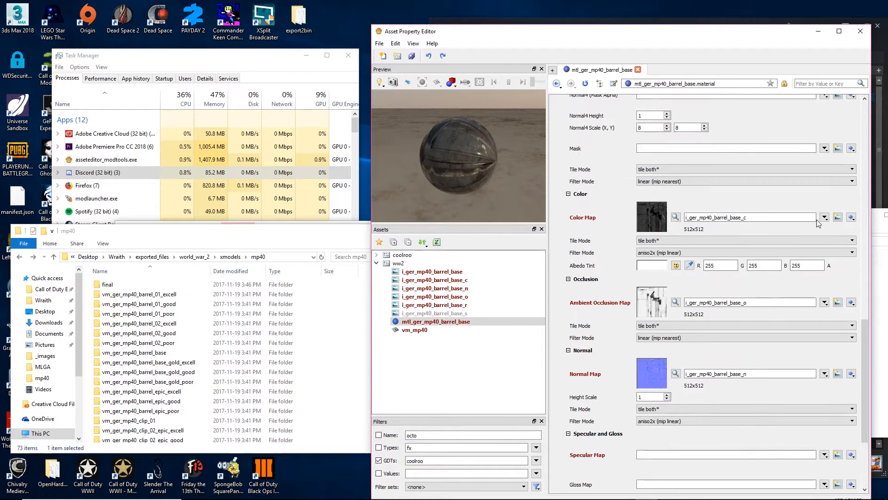
# Step: Create the Mask image i_ger_mp40_barrel_base_m for the barrel material and assign it the texture sub_mtl_ger_mp40_barrel_base_mask.tiff
pyautogui.click(837, 148)
pyautogui.write('_m')
pyautogui.press('Return')
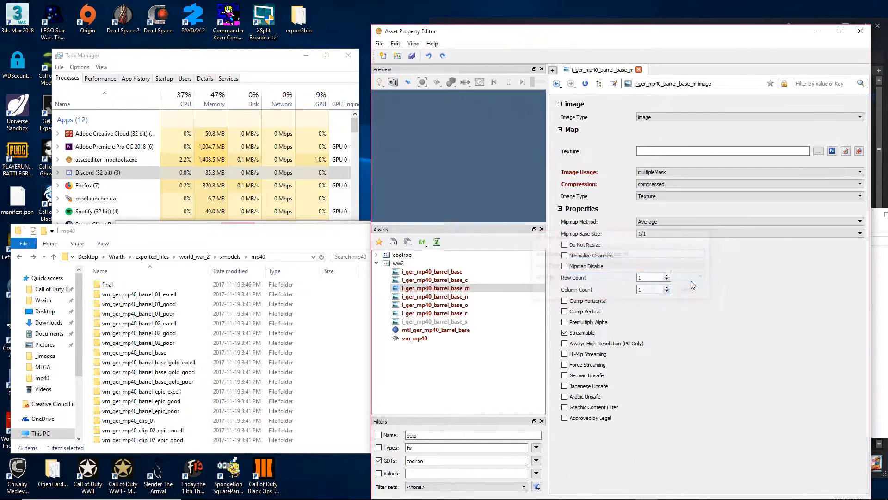
pyautogui.click(819, 150)
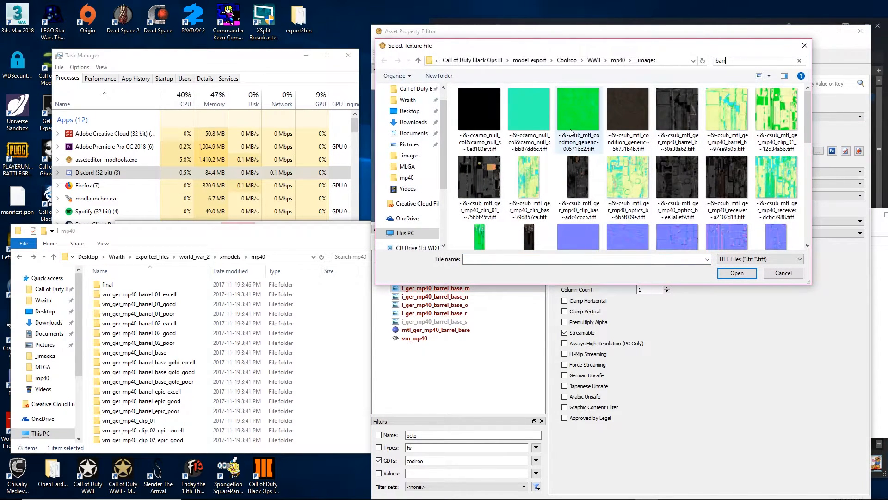
pyautogui.doubleClick(549, 125)
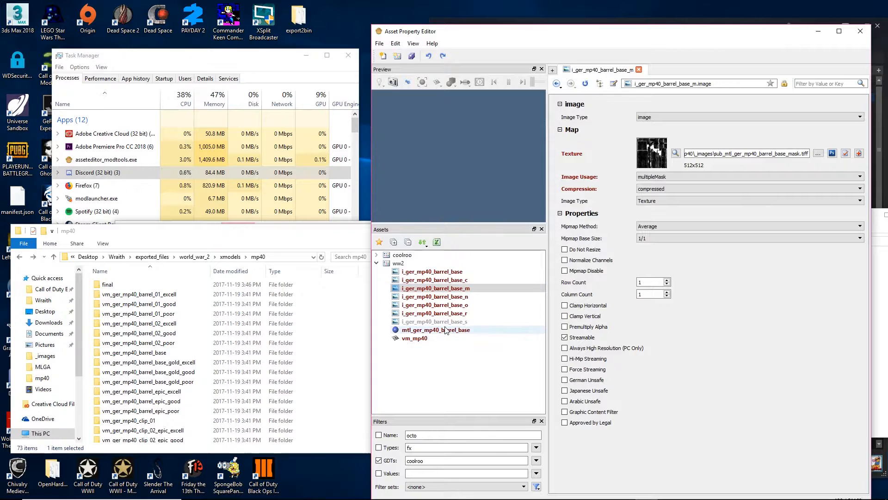
# Step: Examine the finished barrel material on its preview sphere and on the barrel of the vm_mp40 xmodel
pyautogui.click(445, 329)
pyautogui.moveTo(473, 141); pyautogui.dragTo(434, 261)
pyautogui.click(414, 338)
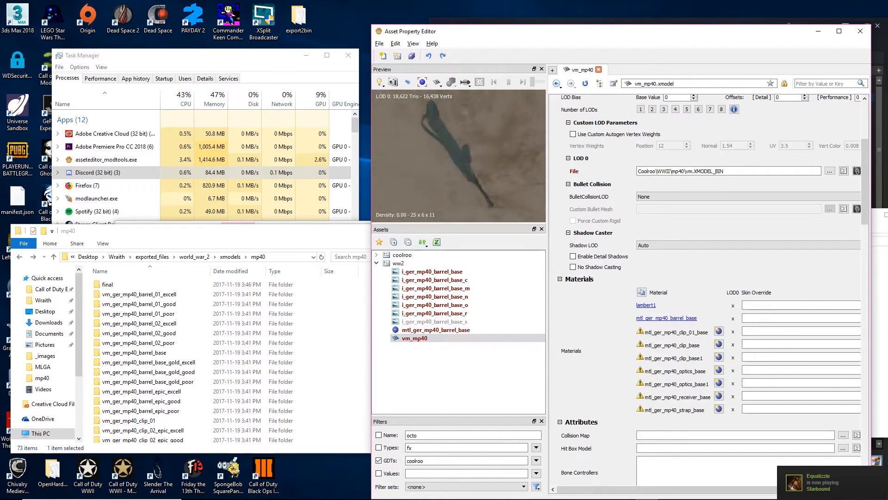
pyautogui.moveTo(487, 147); pyautogui.dragTo(492, 151)
pyautogui.moveTo(522, 157); pyautogui.dragTo(499, 152, button='middle')
pyautogui.moveTo(499, 151); pyautogui.dragTo(476, 153)
pyautogui.moveTo(456, 134); pyautogui.dragTo(467, 183, button='middle')
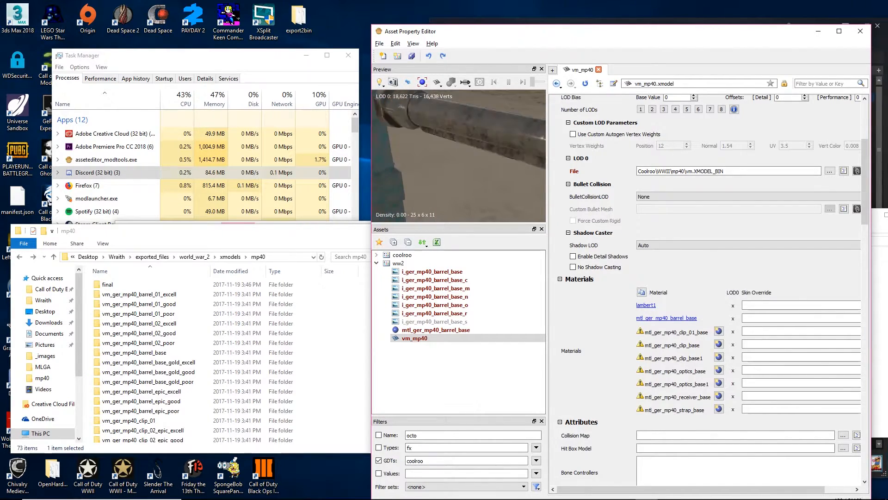
pyautogui.moveTo(462, 157)
pyautogui.mouseDown()
pyautogui.moveTo(416, 178)
pyautogui.moveTo(456, 167)
pyautogui.moveTo(472, 150)
pyautogui.moveTo(458, 165)
pyautogui.mouseUp()
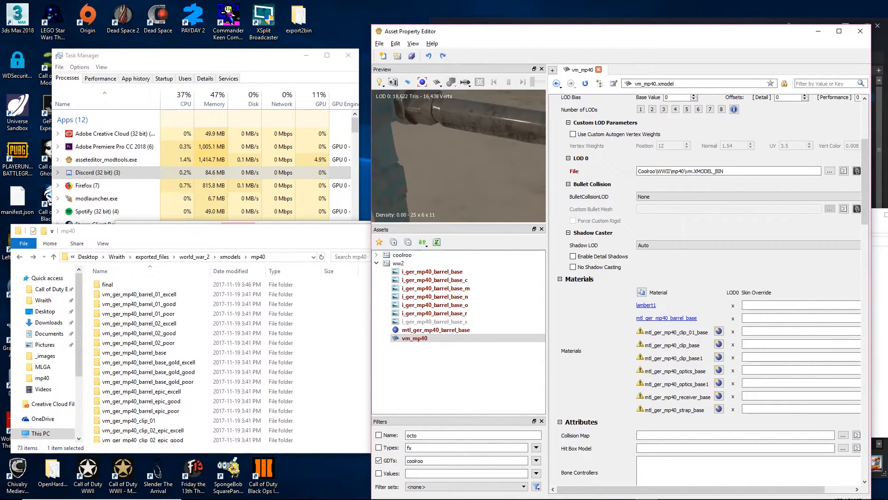
# Step: Create the missing material mtl_ger_mp40_clip_01_base in the ww2 GDT as lit_weapon and choose its surface type and gloss range
pyautogui.click(718, 333)
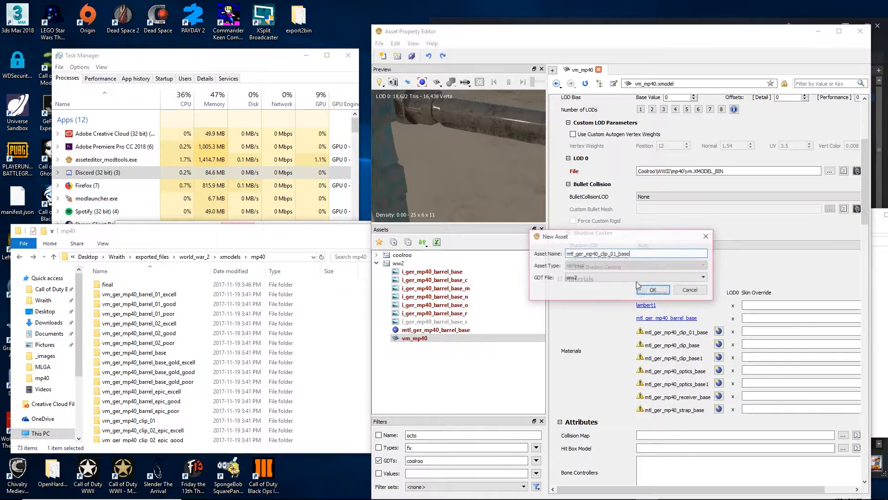
pyautogui.click(656, 293)
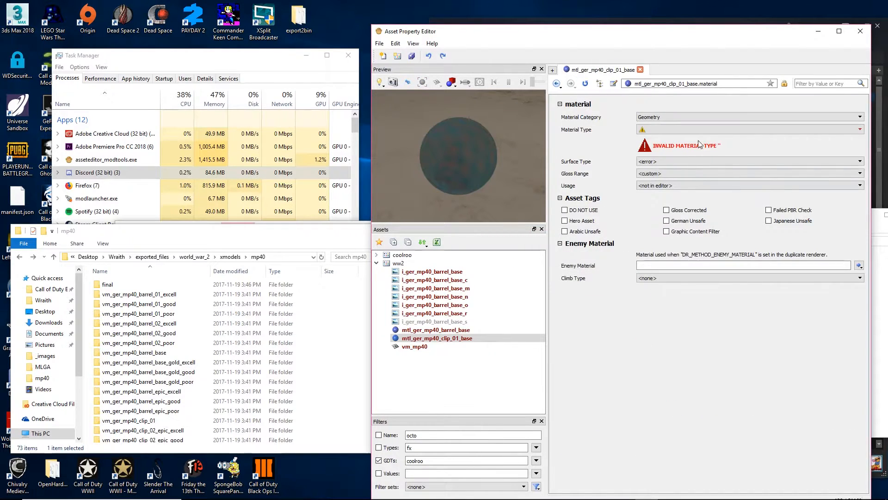
pyautogui.click(708, 130)
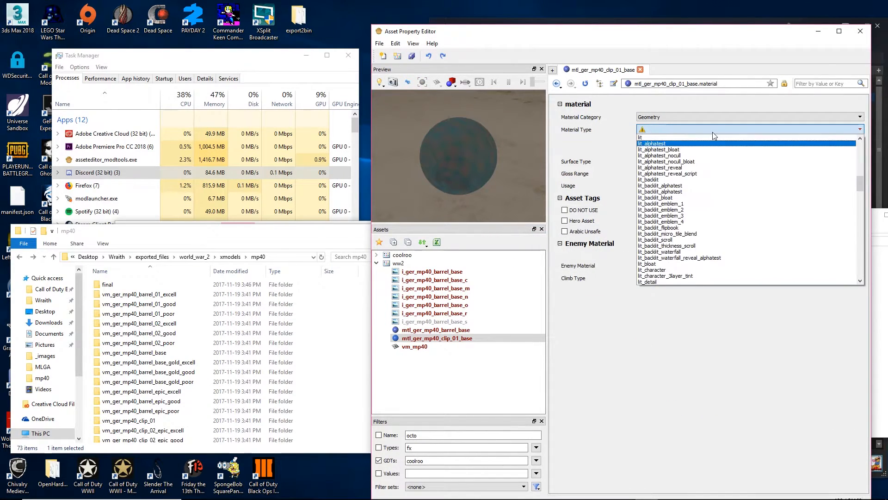
pyautogui.press('Return')
pyautogui.click(713, 141)
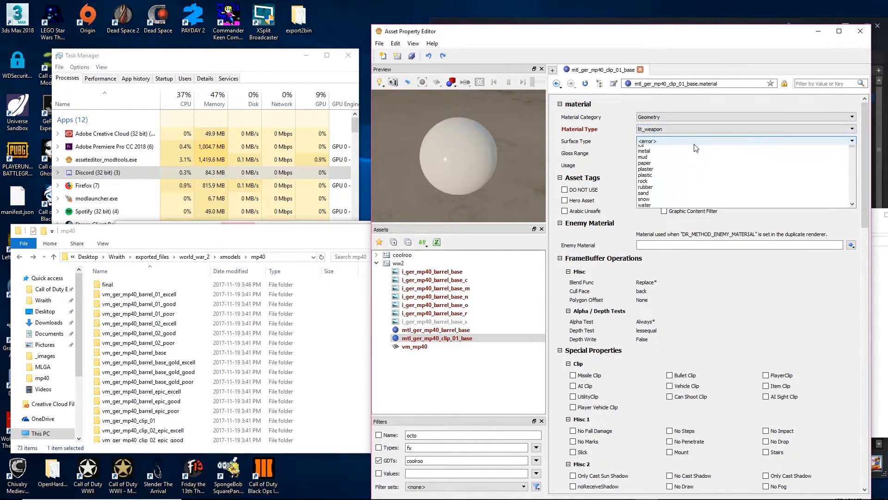
pyautogui.click(677, 155)
pyautogui.click(667, 154)
pyautogui.click(658, 245)
# Step: Create the Color Map image i_ger_mp40_clip_01_base_c for the clip_01 material and assign it the texture ~&-csub_mtl_ger_mp40_clip_01_~756bf25f.tiff
pyautogui.scroll(-15, 722, 355)
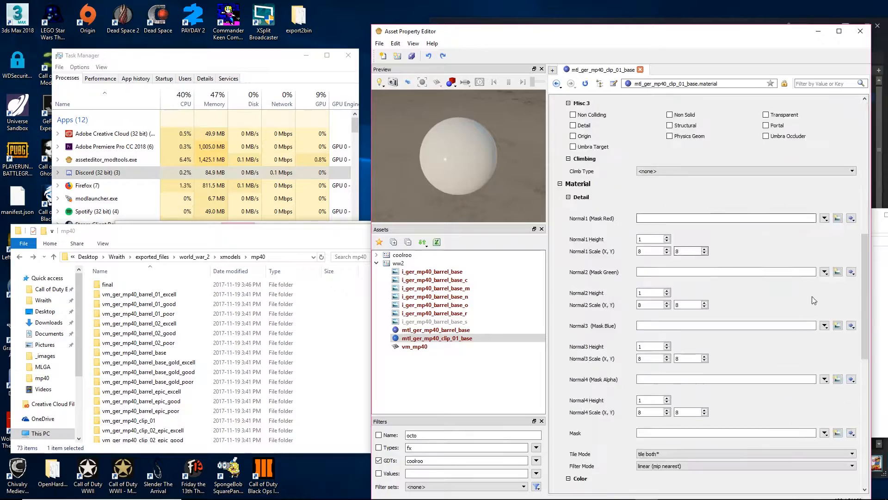
pyautogui.click(838, 390)
pyautogui.write('i_ger_mp40_clip_01_base_c')
pyautogui.press('Return')
pyautogui.click(774, 60)
pyautogui.write('clip_')
pyautogui.doubleClick(437, 347)
# Step: Create the Ambient Occlusion Map image i_ger_mp40_clip_01_base_o and assign it the texture ~sub_mtl_ger_mp40_clip_01_base_occ-l.tiff
pyautogui.click(838, 334)
pyautogui.write('i_ger_mp40_clip_01_base_oclip_01')
pyautogui.doubleClick(437, 354)
# Step: Create the Normal Map image i_ger_mp40_clip_01_base_n and assign it the texture ~&-nsub_mtl_ger_mp40_clip_01_~95464dcd.tiff
pyautogui.click(838, 406)
pyautogui.write('i_ger_mp40_clip_01_base_n')
pyautogui.click(783, 61)
pyautogui.write('clip_01')
pyautogui.doubleClick(437, 363)
# Step: Create the Camo Mask Map image i_ger_mp40_clip_01_base_r and assign it the texture sub_mtl_ger_mp40_clip_01_base_mask_camo_good.tiff
pyautogui.scroll(-15, 775, 311)
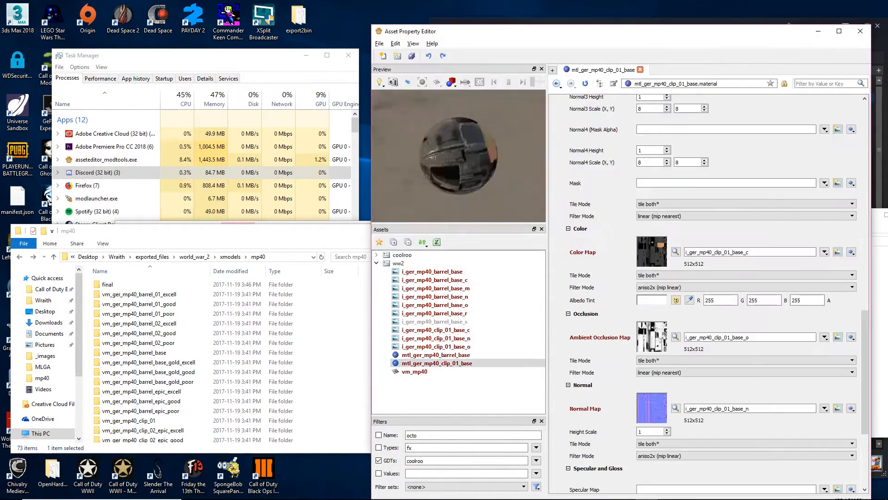
pyautogui.click(837, 379)
pyautogui.write('i_ger_mp40_clip_01_base_r')
pyautogui.click(818, 151)
pyautogui.click(763, 62)
pyautogui.write('clip_01')
pyautogui.doubleClick(479, 116)
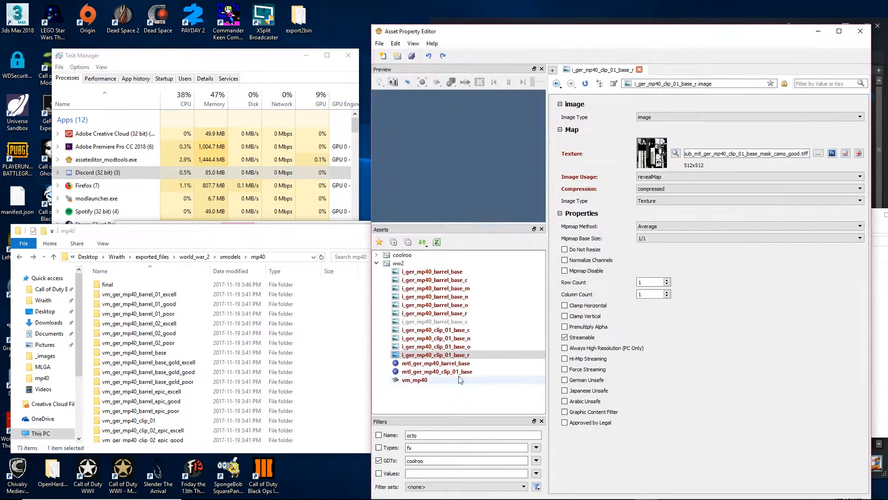
# Step: Create the Heatmap image i_ger_mp40_clip_01_base for the clip_01 material and assign it the texture ~&-csub_mtl_ger_mp40_clip_01_~12d34a5b.tiff
pyautogui.doubleClick(437, 372)
pyautogui.click(837, 379)
pyautogui.write('i_ger_mp40_clip_01_base')
pyautogui.press('Return')
pyautogui.click(819, 151)
pyautogui.click(769, 75)
pyautogui.click(815, 85)
pyautogui.click(775, 60)
pyautogui.write('clip_01')
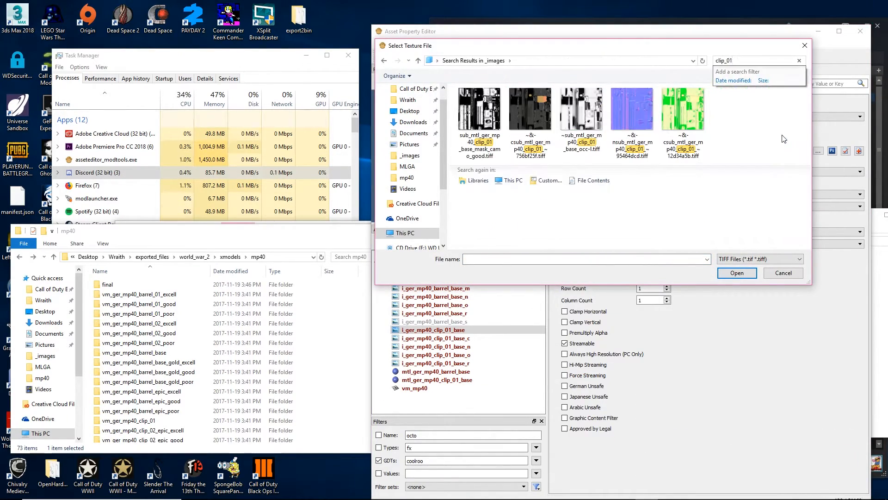
pyautogui.doubleClick(680, 104)
# Step: Create the xmodel's missing material mtl_ger_mp40_clip_base with type lit_weapon, surface type <none> and gloss range metal
pyautogui.doubleClick(414, 389)
pyautogui.scroll(-5, 722, 324)
pyautogui.click(719, 344)
pyautogui.press('Return')
pyautogui.click(760, 129)
pyautogui.click(715, 144)
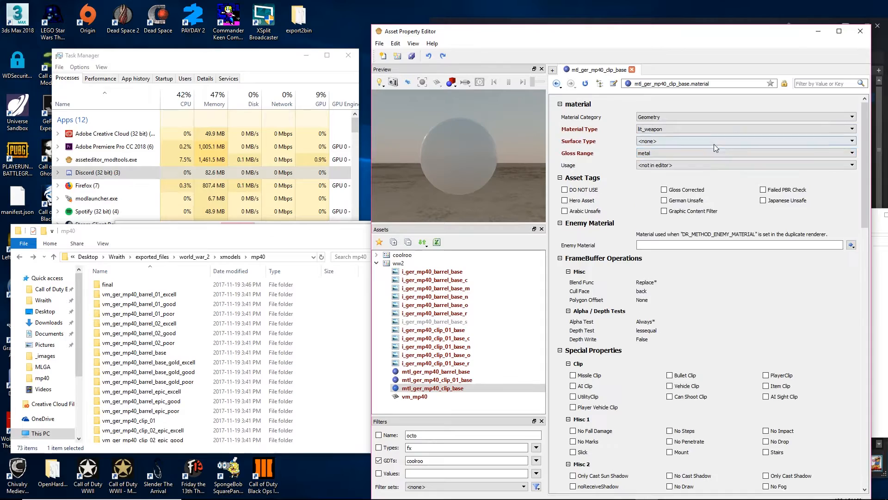
# Step: Create the Color Map image i_ger_mp40_clip_base_c for the clip_base material and assign it the texture ~&-csub_mtl_ger_mp40_clip_bas~adc4ccc5.tiff
pyautogui.scroll(-5, 722, 324)
pyautogui.write('i_ger_mp40_clip_base_c')
pyautogui.press('Return')
pyautogui.click(818, 151)
pyautogui.click(758, 60)
pyautogui.write('clip_base')
pyautogui.press('BackSpace')
pyautogui.press('BackSpace')
pyautogui.press('BackSpace')
pyautogui.press('BackSpace')
pyautogui.press('BackSpace')
pyautogui.press('BackSpace')
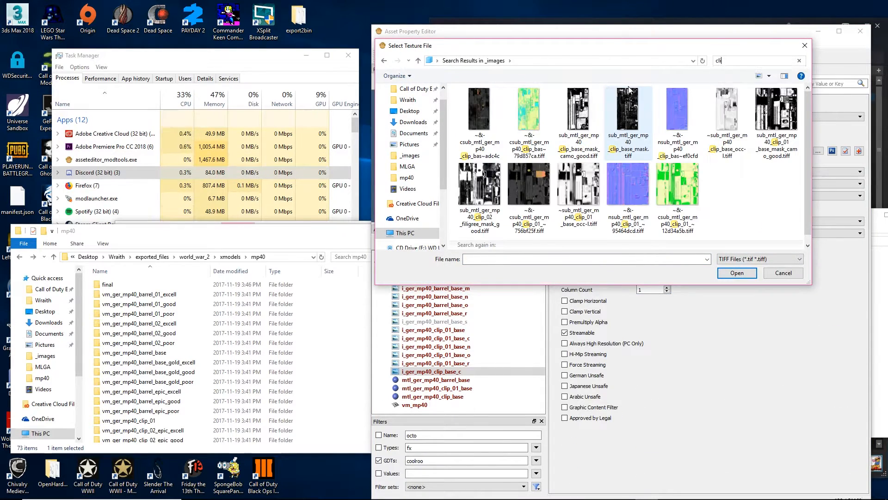
pyautogui.doubleClick(479, 115)
# Step: Create the Ambient Occlusion Map image i_ger_mp40_clip_base_o and assign it the texture ~sub_mtl_ger_mp40_clip_base_occ-l.tiff
pyautogui.doubleClick(433, 396)
pyautogui.write('i_ger_mp40_clip_base_o')
pyautogui.press('Return')
pyautogui.click(819, 151)
pyautogui.click(759, 60)
pyautogui.write('clip_bas')
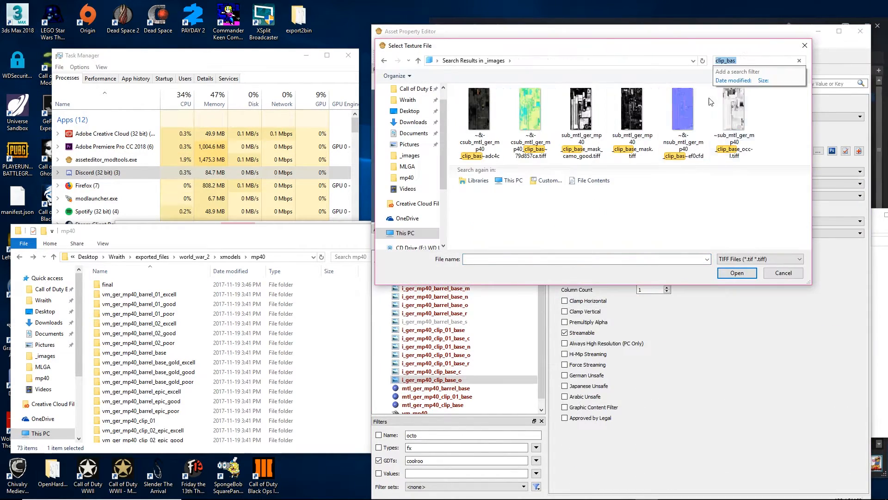
pyautogui.doubleClick(727, 128)
# Step: Create the Normal Map image i_ger_mp40_clip_base_n for the clip_base material and assign it the blue clip_base normal texture
pyautogui.doubleClick(432, 405)
pyautogui.click(855, 373)
pyautogui.write('i_ger_mp40_clip_base_n')
pyautogui.click(669, 290)
pyautogui.click(818, 151)
# Step: Create the clip_base material's Camo Mask Map image i_ger_mp40_clip_base_r and assign it the texture sub_mtl_ger_mp40_clip_base_mask_camo_good.tiff
pyautogui.doubleClick(432, 411)
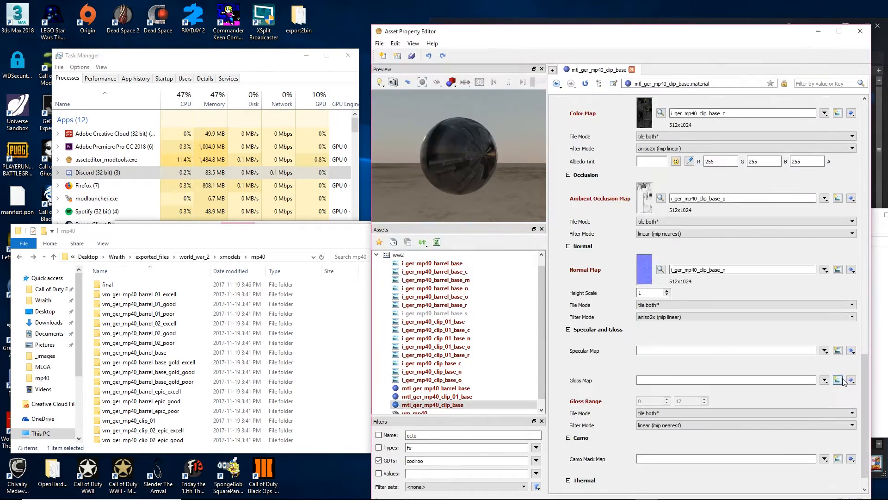
pyautogui.click(855, 352)
pyautogui.click(758, 61)
pyautogui.write('clip_bas')
pyautogui.doubleClick(594, 148)
# Step: Create the Heatmap image i_ger_mp40_clip_base for the clip_base material and assign it the texture ~&-csub_mtl_ger_mp40_clip_bas~79d857ca.tiff
pyautogui.doubleClick(432, 411)
pyautogui.write('i_ger_mp40_clip_base')
pyautogui.click(818, 151)
pyautogui.write('clip_bas')
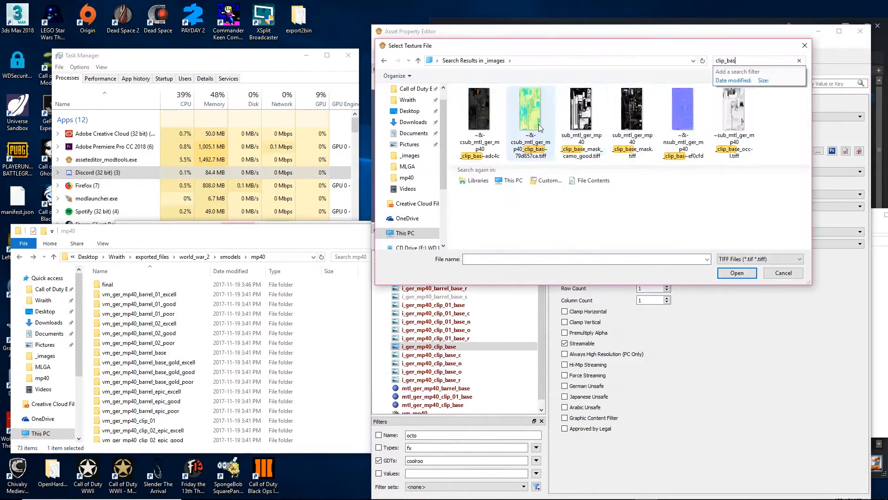
pyautogui.doubleClick(581, 123)
# Step: Create the Mask image i_ger_mp40_clip_base_m for the clip_base material and assign it the texture sub_mtl_ger_mp40_clip_base_mask.tiff
pyautogui.click(838, 320)
pyautogui.write('i_ger_mp40_clip_base_m')
pyautogui.click(818, 151)
pyautogui.click(759, 61)
pyautogui.write('clip_bas')
pyautogui.doubleClick(637, 127)
pyautogui.doubleClick(432, 396)
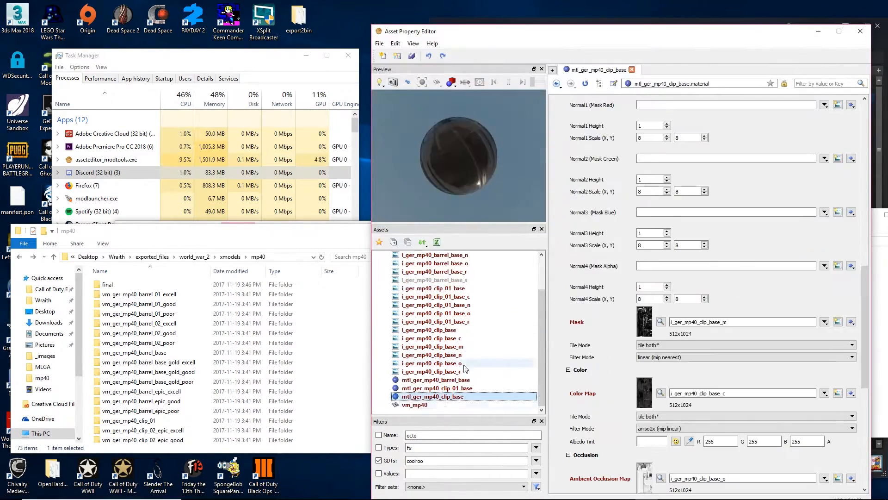
# Step: Create the xmodel's missing material mtl_ger_mp40_clip_base1 and choose its basic material settings
pyautogui.doubleClick(415, 405)
pyautogui.click(719, 356)
pyautogui.click(800, 118)
pyautogui.click(745, 153)
# Step: Try to create a separate Color Map image i_ger_mp40_clip_base1_c for the clip_base1 material, searching the textures for clip
pyautogui.click(745, 269)
pyautogui.write('i_ger_mp40_clip_base1_c')
pyautogui.click(669, 291)
pyautogui.click(818, 152)
pyautogui.click(759, 61)
pyautogui.write('clip')
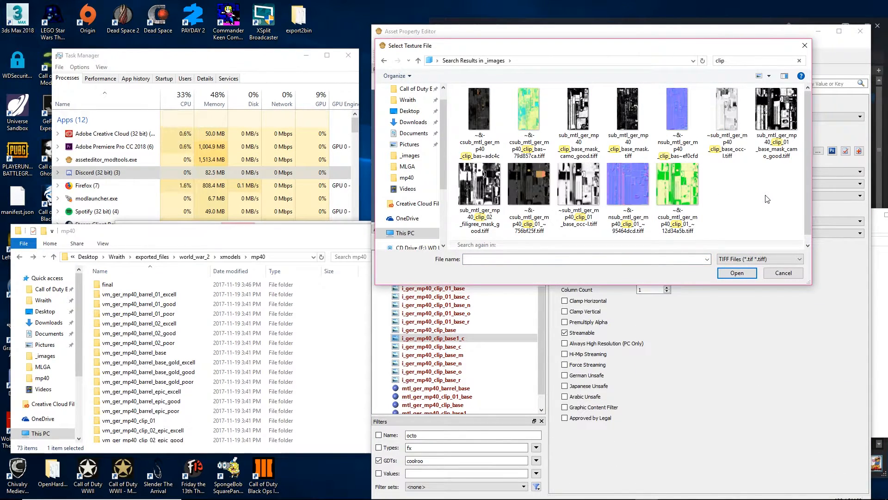
pyautogui.click(805, 46)
# Step: Reuse i_ger_mp40_clip_base_o, i_ger_mp40_clip_base_n, i_ger_mp40_clip_base_r and i_ger_mp40_clip_base as the clip_base1 material's occlusion, normal, camo mask and heatmap images
pyautogui.doubleClick(433, 397)
pyautogui.click(727, 413)
pyautogui.write('i_ger_mp40_clip_base_o')
pyautogui.click(706, 295)
pyautogui.write('i_ger_mp40_clip_base_n')
pyautogui.click(702, 434)
pyautogui.write('i_ger_mp40_clip_base_r')
pyautogui.click(691, 475)
pyautogui.write('i_ger_mp40_clip_base')
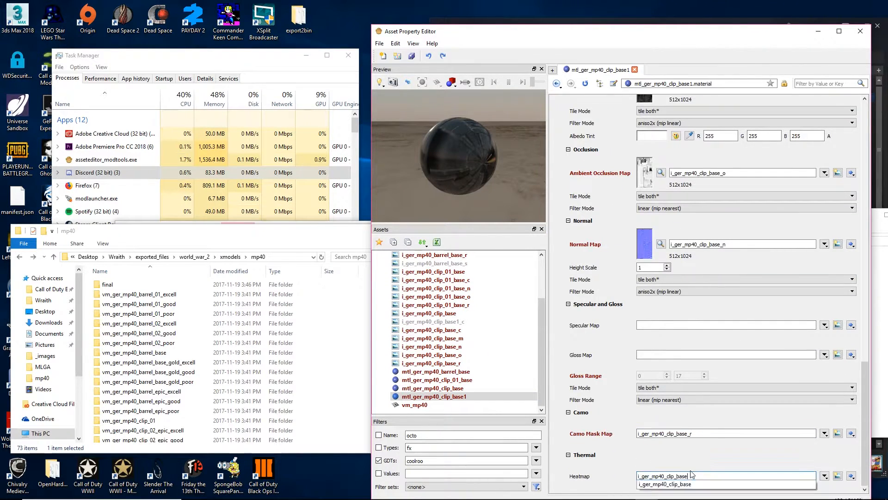
# Step: Create the xmodel's missing material mtl_ger_mp40_optics_base and choose its basic material settings
pyautogui.doubleClick(414, 405)
pyautogui.write('mtl_ger_mp40_optics_base')
pyautogui.click(654, 290)
pyautogui.click(744, 141)
pyautogui.click(718, 174)
# Step: Create the optics_base material's Color Map image i_ger_mp40_optics_base_c and find its texture by searching for optic
pyautogui.scroll(-10, 717, 277)
pyautogui.click(825, 417)
pyautogui.write('i_ger_mp40_optics_base_c')
pyautogui.click(818, 151)
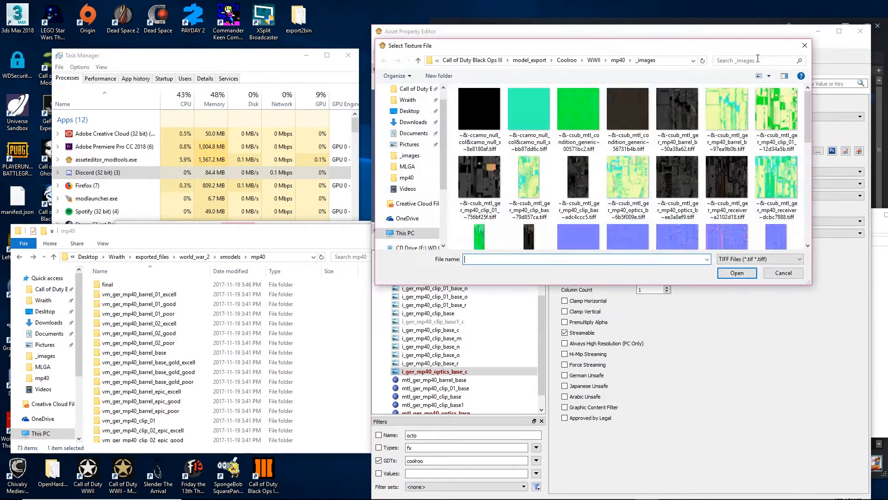
pyautogui.moveTo(648, 46); pyautogui.dragTo(435, 148)
pyautogui.click(532, 163)
pyautogui.write('optic')
# Step: Create the optics_base material's Ambient Occlusion image i_ger_mp40_optics_base_o and start choosing its texture file
pyautogui.doubleClick(433, 388)
pyautogui.write('i_ger_mp40_optics_base_o')
pyautogui.click(818, 151)
pyautogui.hotkey('alt', 'Tab')
pyautogui.hotkey('alt', 'Tab')
pyautogui.hotkey('alt', 'Tab')
pyautogui.hotkey('alt', 'Tab')
pyautogui.click(149, 331)
pyautogui.hotkey('alt', 'Tab')
# Step: Load the optics occlusion texture, and create the Normal Map image i_ger_mp40_optics_base_n with the optics normal texture
pyautogui.doubleClick(521, 213)
pyautogui.write('i_ger_mp40_optics_base_n')
pyautogui.click(720, 173)
pyautogui.click(818, 151)
pyautogui.click(532, 164)
pyautogui.write('optics')
pyautogui.doubleClick(373, 236)
# Step: Create the Camo Mask image i_ger_mp40_optics_base_r with revealMap usage and the optics_base mask_camo_good texture
pyautogui.click(825, 324)
pyautogui.write('i_ger_mp40_optics_base_r')
pyautogui.click(652, 289)
pyautogui.click(720, 172)
pyautogui.click(818, 150)
pyautogui.click(532, 164)
pyautogui.write('optics')
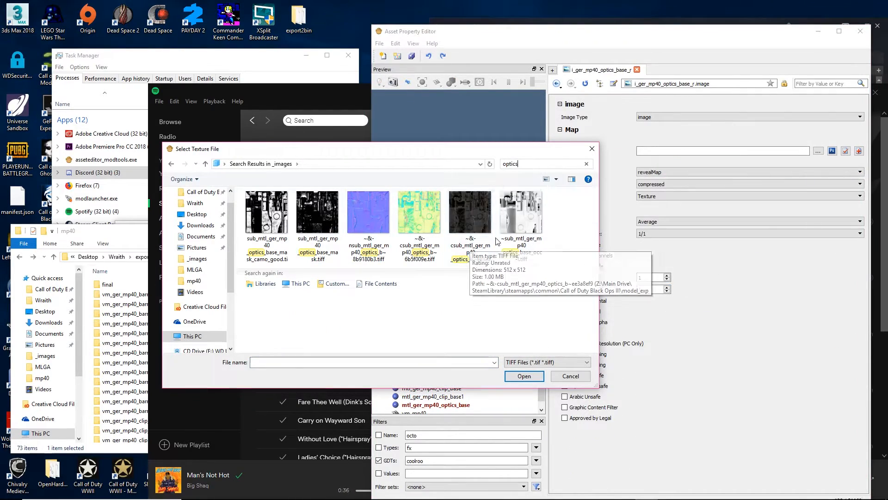
pyautogui.doubleClick(267, 213)
# Step: Create the optics_base material's Heatmap image i_ger_mp40_optics_base and choose its texture
pyautogui.doubleClick(459, 397)
pyautogui.write('i_ger_mp40_optics_base')
pyautogui.click(818, 151)
# Step: Create the optics_base material's Mask image i_ger_mp40_optics_base_m and assign it a texture found by searching for optics
pyautogui.doubleClick(436, 405)
pyautogui.scroll(4, 783, 297)
pyautogui.click(824, 347)
pyautogui.write('i_ger_mp40_optics_base')
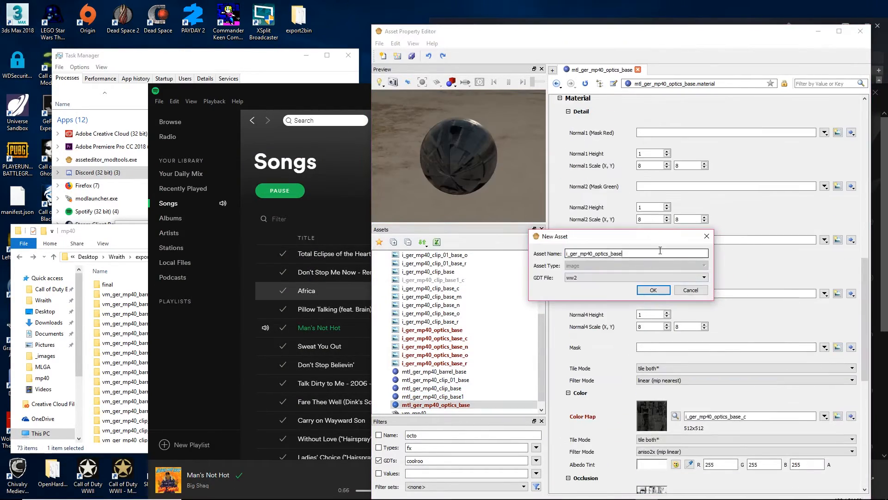
pyautogui.write('_m')
pyautogui.click(654, 290)
pyautogui.click(818, 151)
pyautogui.click(532, 164)
pyautogui.write('optics')
pyautogui.doubleClick(525, 213)
pyautogui.doubleClick(436, 396)
# Step: Create the missing material mtl_ger_mp40_optics_base1 from the vm_mp40 xmodel and choose its basic material settings
pyautogui.doubleClick(414, 405)
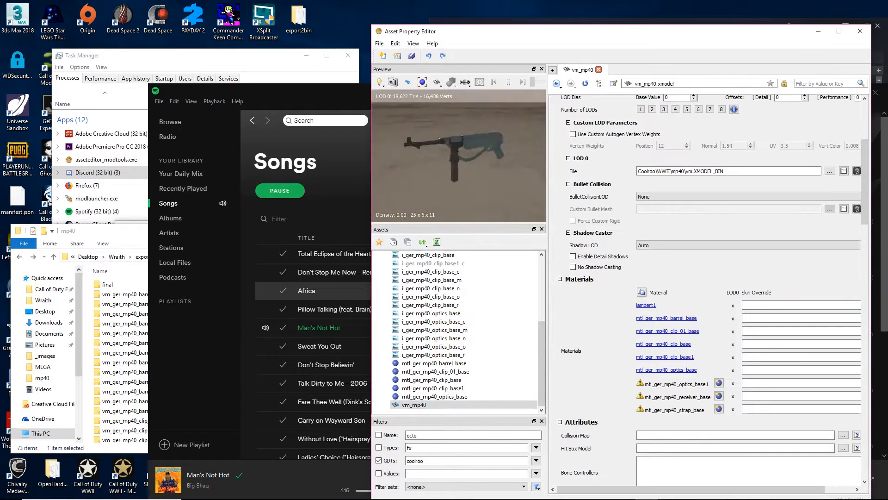
pyautogui.scroll(5, 459, 156)
pyautogui.moveTo(476, 148); pyautogui.dragTo(446, 164)
pyautogui.click(719, 383)
pyautogui.click(659, 290)
pyautogui.click(749, 130)
pyautogui.click(749, 142)
pyautogui.scroll(-10, 740, 278)
# Step: Try to create a separate Mask image i_ger_mp40_optics_base1_m for the optics_base1 material, searching the textures for opti
pyautogui.write('i_ger_mp40_optics_base1_m')
pyautogui.click(653, 289)
pyautogui.click(818, 151)
pyautogui.click(532, 164)
pyautogui.write('opti')
pyautogui.click(570, 376)
pyautogui.rightClick(486, 321)
pyautogui.click(507, 393)
# Step: Reuse i_ger_mp40_optics_base_m, i_ger_mp40_optics_base_c, i_ger_mp40_optics_base_o and i_ger_mp40_optics_base_n as the optics_base1 material's mask, color, occlusion and normal images
pyautogui.doubleClick(437, 397)
pyautogui.write('i_ger_mp40_optics_base_ci_ger_mp40_optics_base_o')
pyautogui.click(743, 411)
pyautogui.write('i_ger_mp40_optics_base_')
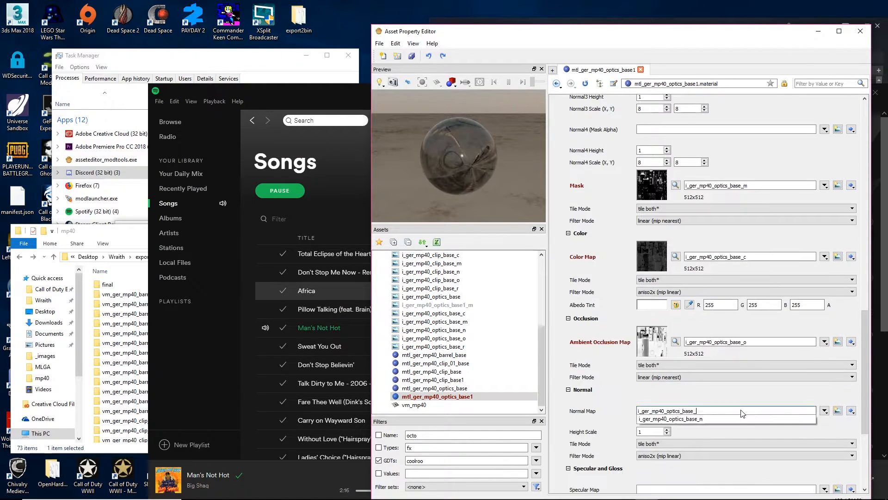
pyautogui.write('n')
# Step: Set the optics_base1 material's Camo Mask Map to i_ger_mp40_optics_base_r and its Heatmap to i_ger_mp40_optics_base
pyautogui.scroll(-5, 741, 410)
pyautogui.click(703, 433)
pyautogui.write('i_ger_mp40_optics_base_r')
pyautogui.click(703, 481)
pyautogui.write('i_ger_mp40_optics_base')
# Step: Create the missing material mtl_ger_mp40_receiver_base from the vm_mp40 xmodel and choose its basic material settings
pyautogui.click(414, 405)
pyautogui.moveTo(463, 158); pyautogui.dragTo(519, 158)
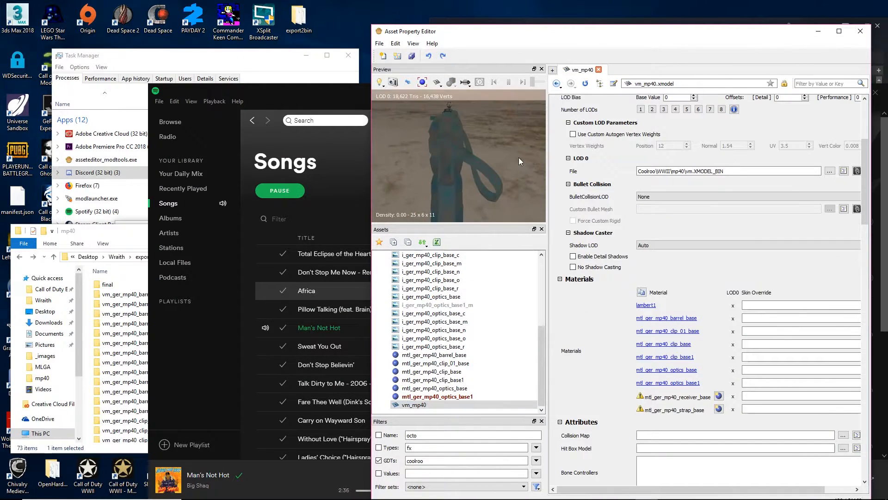
pyautogui.click(719, 396)
pyautogui.click(654, 290)
pyautogui.click(694, 129)
pyautogui.click(678, 141)
pyautogui.click(666, 278)
pyautogui.scroll(-10, 737, 376)
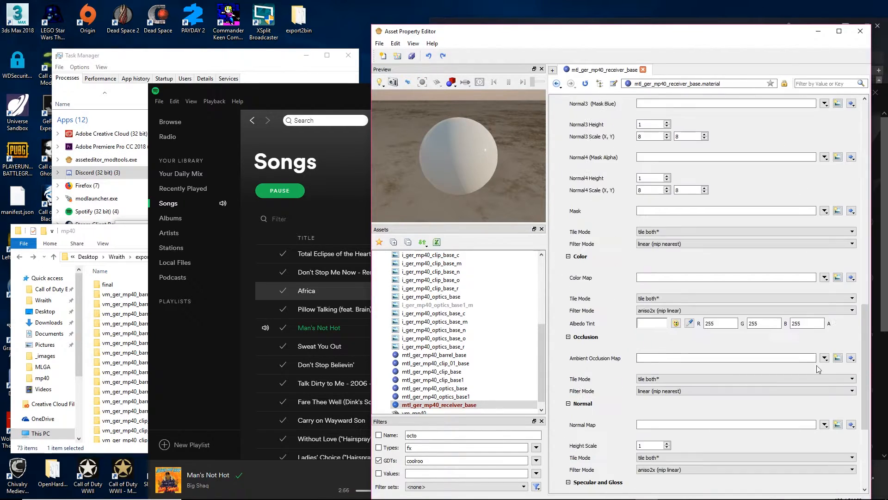
# Step: Try to create the receiver_base material's Mask image under the name i_ger_mp40_receiver_base
pyautogui.click(838, 211)
pyautogui.write('i_ger_mp40_receiver_base')
pyautogui.rightClick(453, 357)
# Step: Create the receiver_base material's Mask image i_ger_mp40_receiver_base_m and assign it the receiver mask texture, searching for recei
pyautogui.doubleClick(454, 396)
pyautogui.write('i_ger_mp40_receiver_base_')
pyautogui.click(818, 151)
pyautogui.click(560, 164)
pyautogui.write('reci')
pyautogui.press('BackSpace')
pyautogui.write('ei')
pyautogui.doubleClick(422, 220)
pyautogui.click(818, 150)
pyautogui.write('recei')
pyautogui.doubleClick(369, 213)
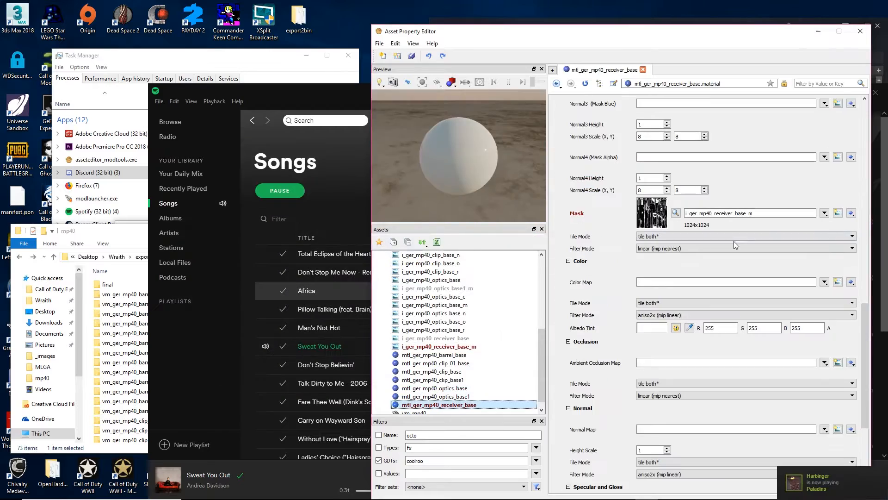
# Step: Create the Color Map image i_ger_mp40_receiver_base_c and assign it the receiver color texture
pyautogui.click(840, 284)
pyautogui.click(818, 151)
pyautogui.click(560, 163)
pyautogui.write('recei')
pyautogui.doubleClick(419, 213)
# Step: Create the receiver_base material's Ambient Occlusion image i_ger_mp40_receiver_base_o and assign it the receiver occlusion texture
pyautogui.doubleClick(439, 405)
pyautogui.scroll(-5, 722, 286)
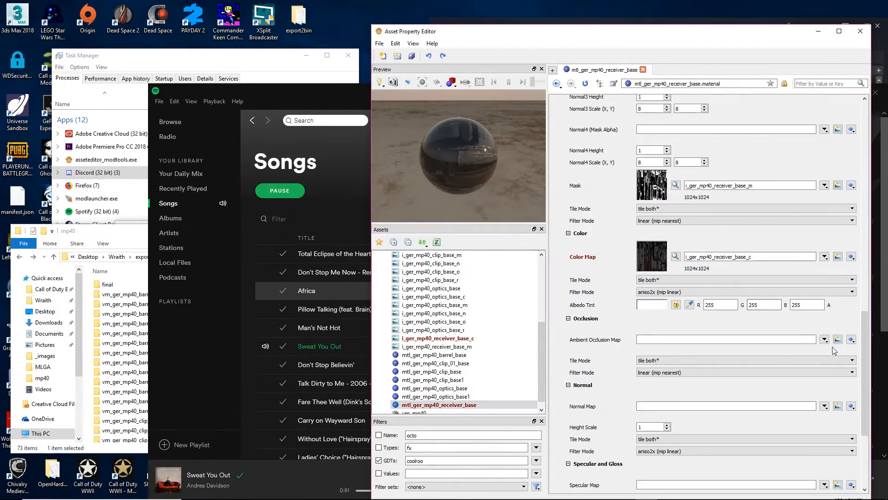
pyautogui.click(840, 339)
pyautogui.click(818, 150)
pyautogui.click(561, 163)
pyautogui.write('recei')
pyautogui.doubleClick(470, 213)
# Step: Create the receiver_base material's Normal Map image i_ger_mp40_receiver_base_n and assign it the receiver normal texture
pyautogui.doubleClick(439, 396)
pyautogui.click(837, 296)
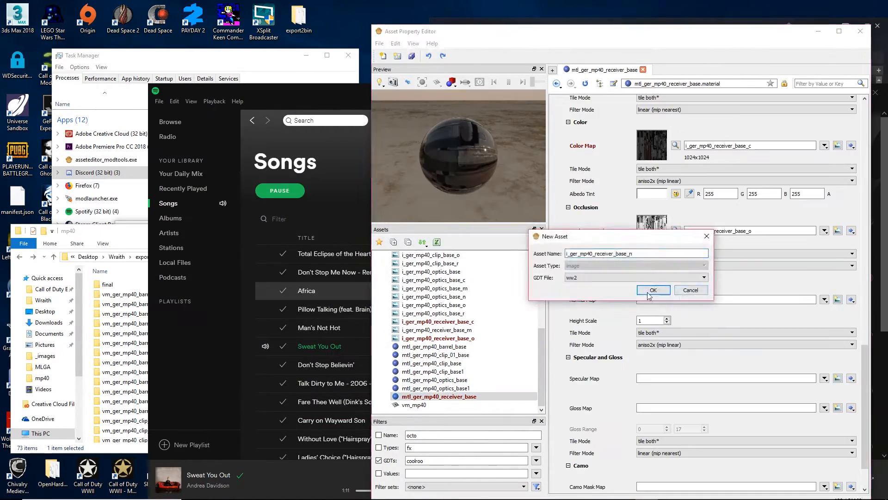
pyautogui.click(654, 289)
pyautogui.click(818, 151)
pyautogui.write('recei')
pyautogui.doubleClick(267, 213)
# Step: Create the Camo Mask image i_ger_mp40_receiver_base_r with revealMap usage and the receiver_base mask_camo_good texture
pyautogui.doubleClick(439, 396)
pyautogui.click(838, 436)
pyautogui.click(818, 150)
pyautogui.write('recei')
pyautogui.doubleClick(318, 213)
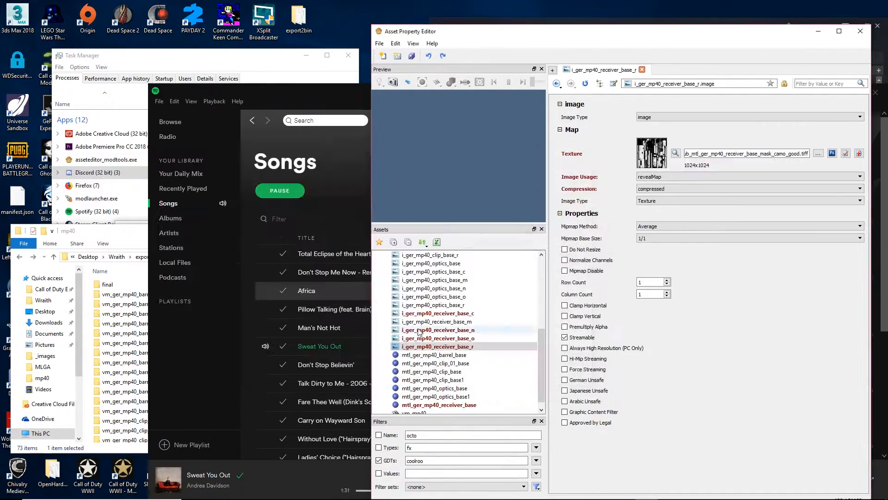
# Step: Create the receiver_base material's Heatmap image i_ger_mp40_receiver_base and assign it a texture found by searching for recei
pyautogui.doubleClick(439, 405)
pyautogui.click(838, 350)
pyautogui.click(818, 151)
pyautogui.write('recei')
pyautogui.doubleClick(507, 259)
pyautogui.doubleClick(439, 404)
# Step: Create the missing material mtl_ger_mp40_strap_base from the vm_mp40 xmodel and choose its basic material settings
pyautogui.doubleClick(417, 407)
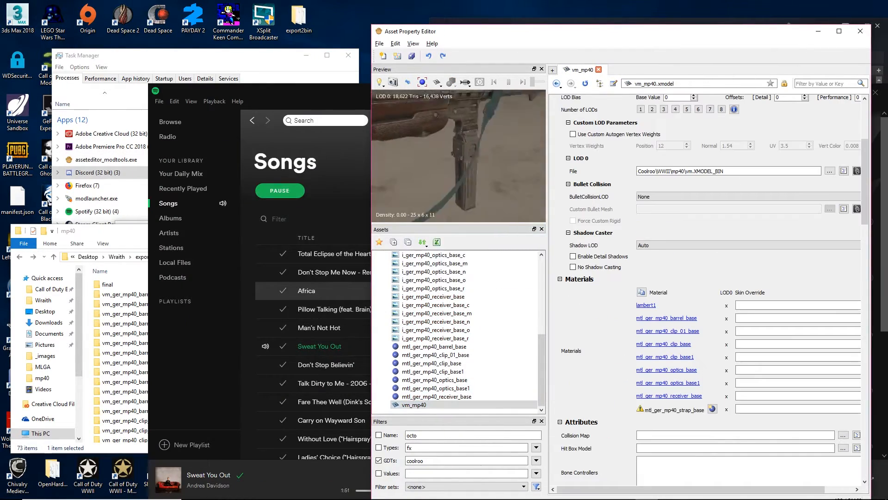
pyautogui.click(713, 409)
pyautogui.click(726, 129)
pyautogui.click(712, 231)
pyautogui.click(713, 141)
pyautogui.click(710, 153)
pyautogui.scroll(-14, 710, 152)
pyautogui.click(214, 490)
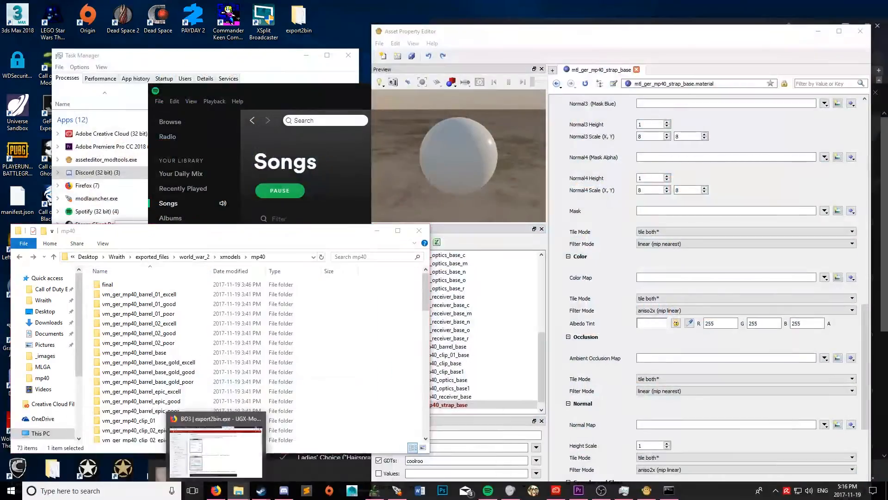
# Step: Create the strap_base material's color image i_ger_mp40_strap_base_c and occlusion image i_ger_mp40_strap_base_o, assigning textures found by searching for strap
pyautogui.click(208, 449)
pyautogui.moveTo(694, 215); pyautogui.dragTo(482, 191)
pyautogui.click(602, 198)
pyautogui.scroll(3, 655, 208)
pyautogui.click(838, 360)
pyautogui.click(818, 150)
pyautogui.click(545, 163)
pyautogui.write('strap')
pyautogui.doubleClick(258, 213)
pyautogui.click(837, 390)
pyautogui.click(818, 151)
pyautogui.write('strap')
pyautogui.doubleClick(318, 212)
# Step: Create the strap_base material's normal image i_ger_mp40_strap_base_n and heatmap image i_ger_mp40_strap_base, assigning textures found by searching for strap
pyautogui.click(556, 84)
pyautogui.click(838, 322)
pyautogui.click(818, 150)
pyautogui.click(545, 164)
pyautogui.write('strap')
pyautogui.doubleClick(369, 212)
pyautogui.scroll(-3, 825, 433)
pyautogui.click(837, 432)
pyautogui.click(818, 151)
pyautogui.click(545, 163)
pyautogui.write('strap')
pyautogui.doubleClick(421, 212)
# Step: Save the strap assets and open the vm_mp40 xmodel to inspect the textured gun in the preview
pyautogui.hotkey('ctrl', 's')
pyautogui.click(414, 408)
pyautogui.click(305, 95)
pyautogui.click(520, 476)
pyautogui.moveTo(468, 148); pyautogui.dragTo(530, 169)
pyautogui.click(619, 33)
pyautogui.keyDown('alt'); pyautogui.moveTo(463, 157); pyautogui.dragTo(479, 148); pyautogui.keyUp('alt')
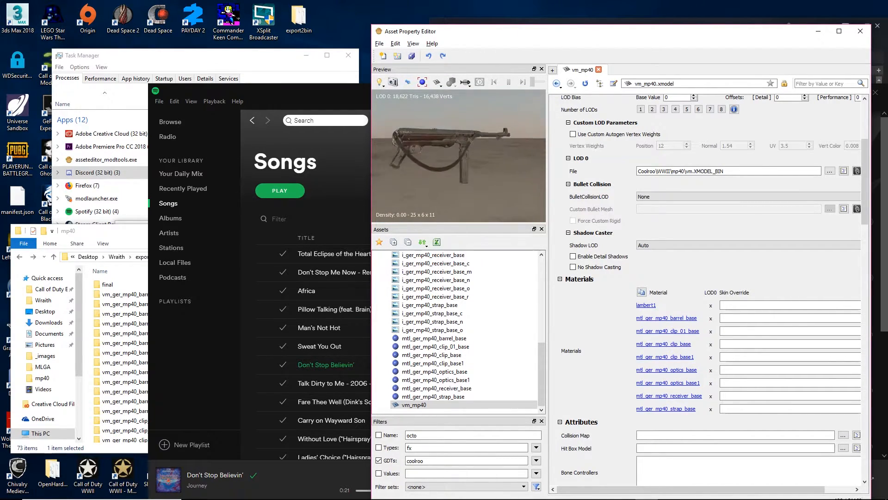
# Step: Create the xanim asset ww2_mp40_ads_up in the ww2 GDT and browse to the Coolroo folder for its Anim File
pyautogui.scroll(10, 375, 385)
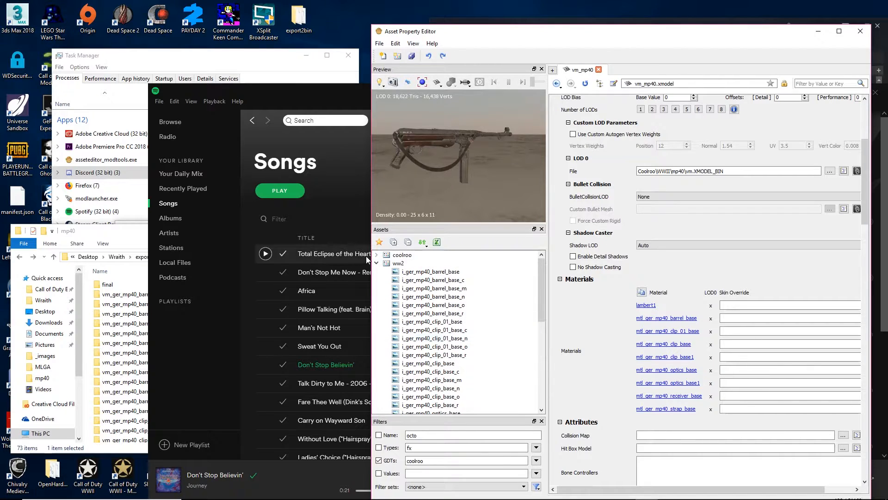
pyautogui.rightClick(402, 264)
pyautogui.click(432, 270)
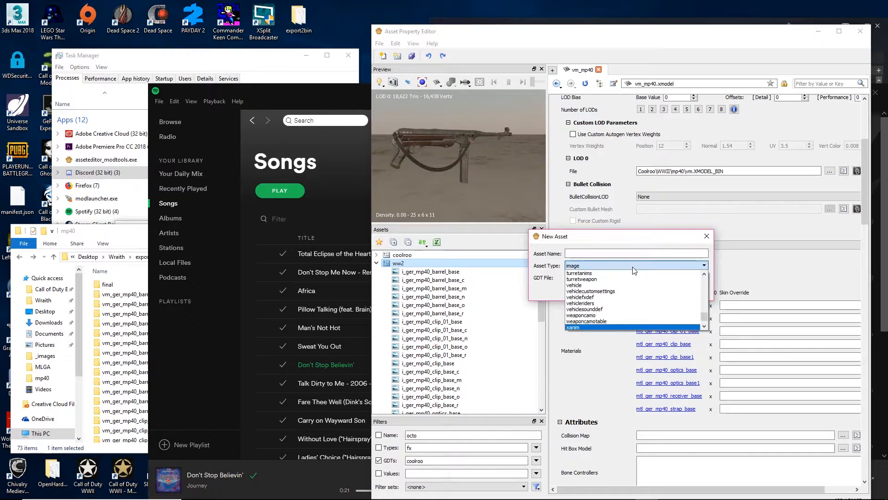
pyautogui.press('Return')
pyautogui.click(570, 254)
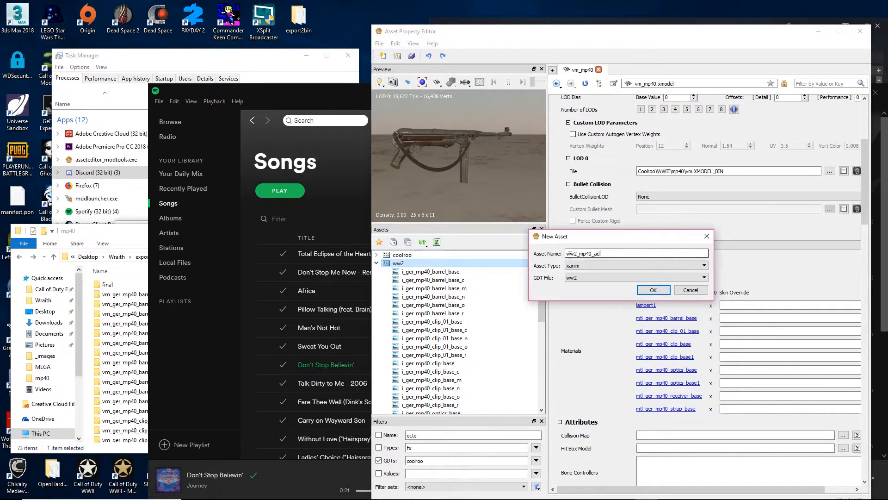
pyautogui.press('Return')
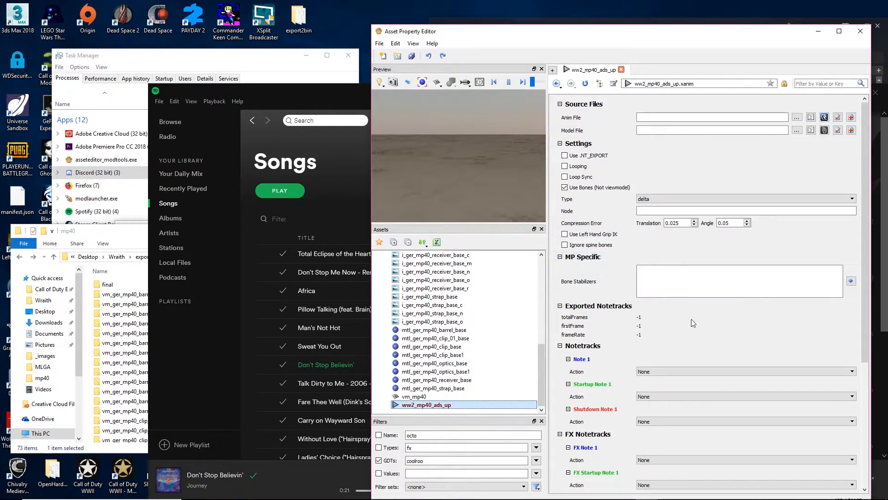
pyautogui.click(797, 118)
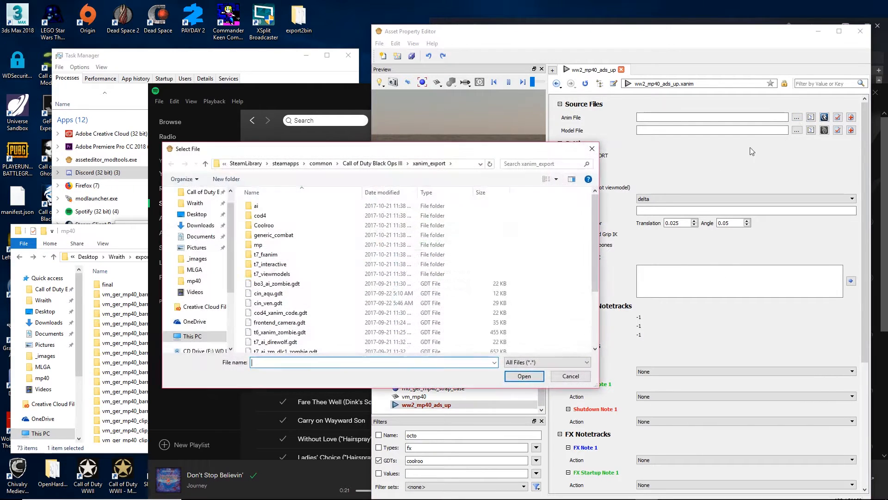
pyautogui.doubleClick(266, 225)
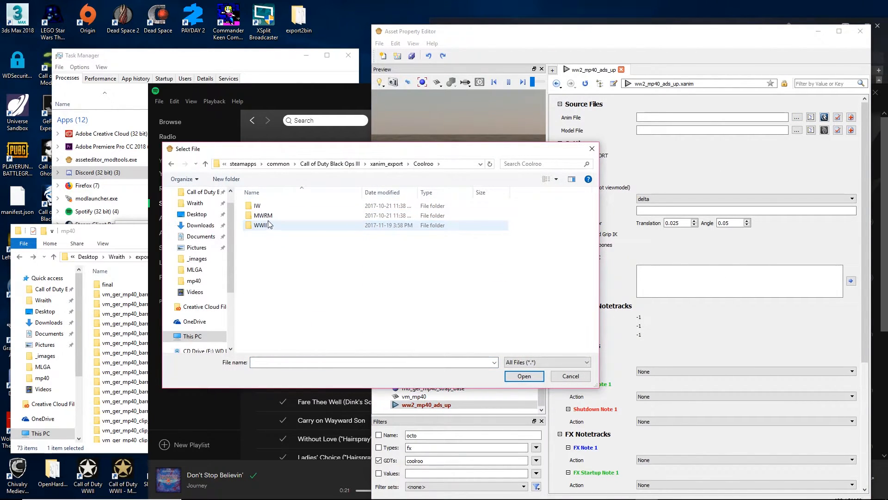
# Step: Open Wraith's exported world_war_2 xanims mp40 folder in File Explorer and copy its path
pyautogui.click(238, 492)
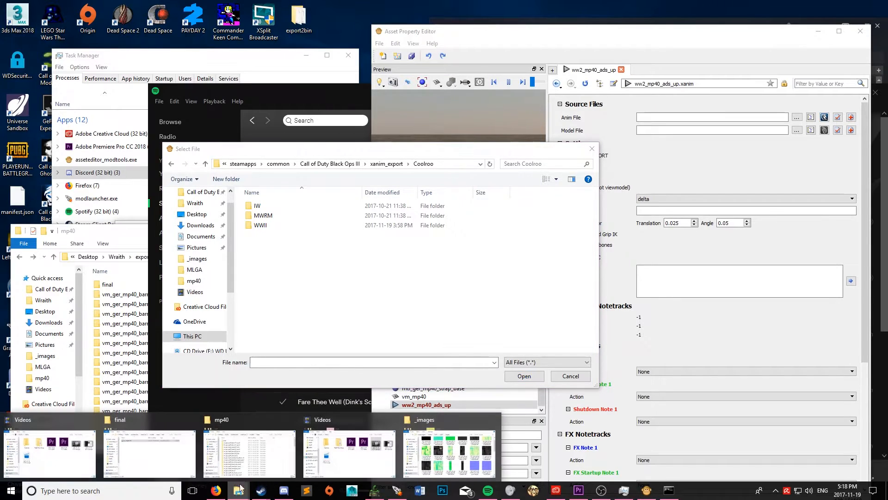
pyautogui.click(81, 353)
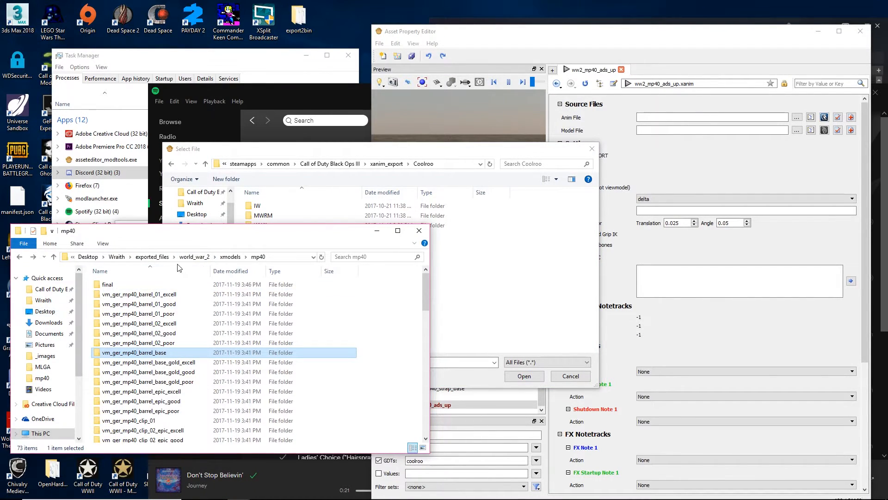
pyautogui.click(162, 257)
pyautogui.doubleClick(131, 326)
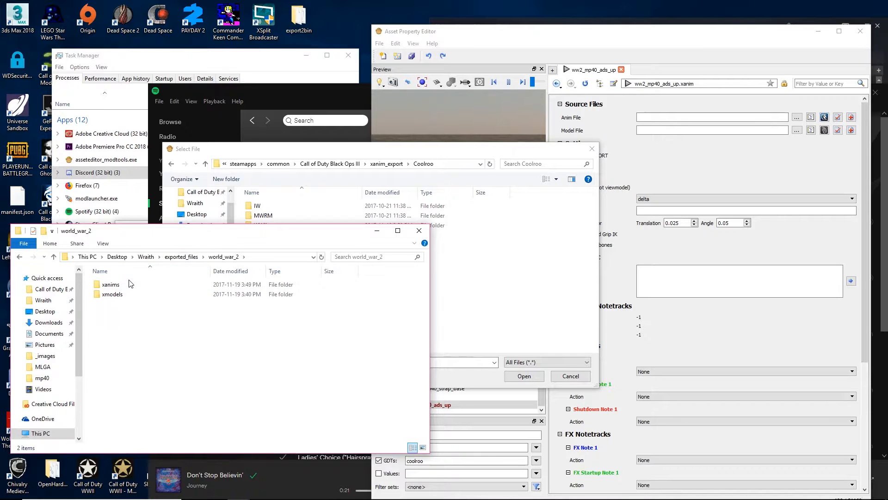
pyautogui.doubleClick(114, 284)
pyautogui.doubleClick(121, 314)
pyautogui.hotkey('ctrl', 'a')
pyautogui.click(281, 257)
pyautogui.hotkey('ctrl', 'c')
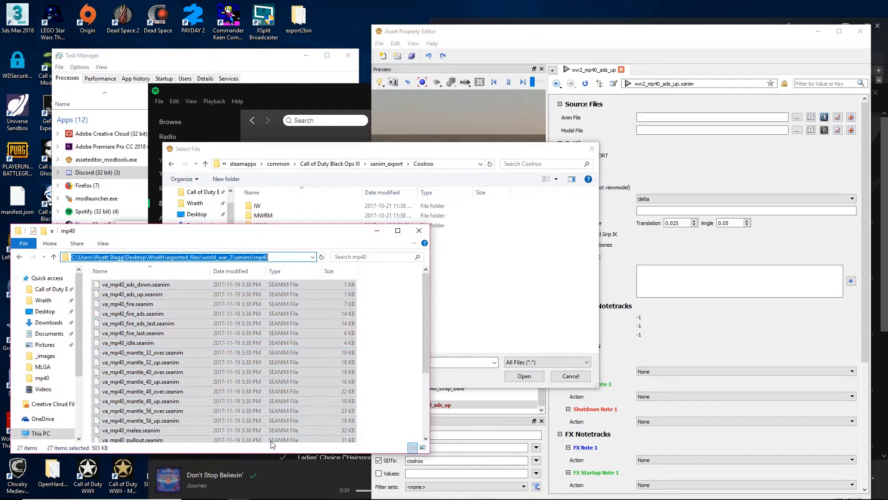
# Step: Try to convert the animations in Wraith's xanims mp40 folder by running export2bin * in Command Prompt
pyautogui.click(669, 491)
pyautogui.write('cd')
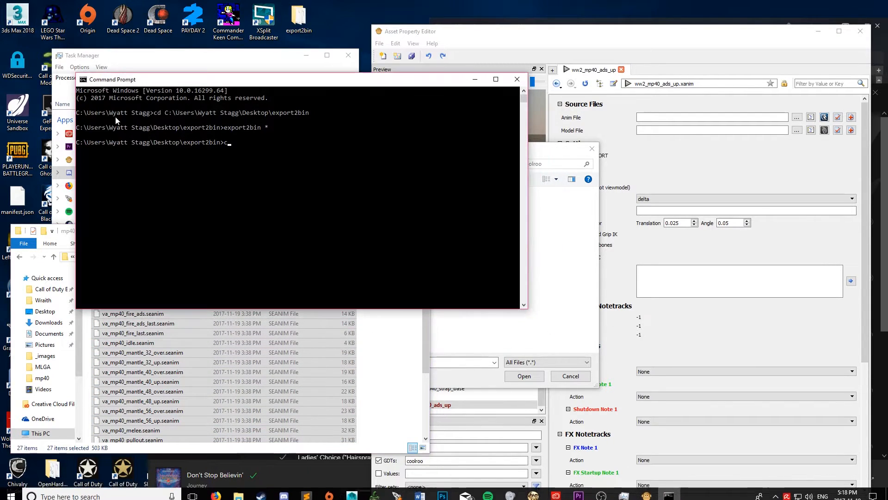
pyautogui.hotkey('ctrl', 'v')
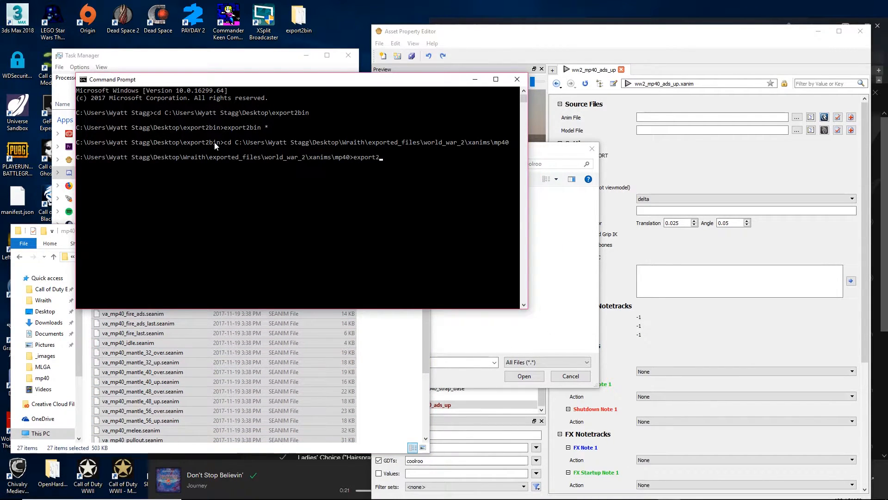
pyautogui.write('*')
pyautogui.press('Return')
pyautogui.click(254, 333)
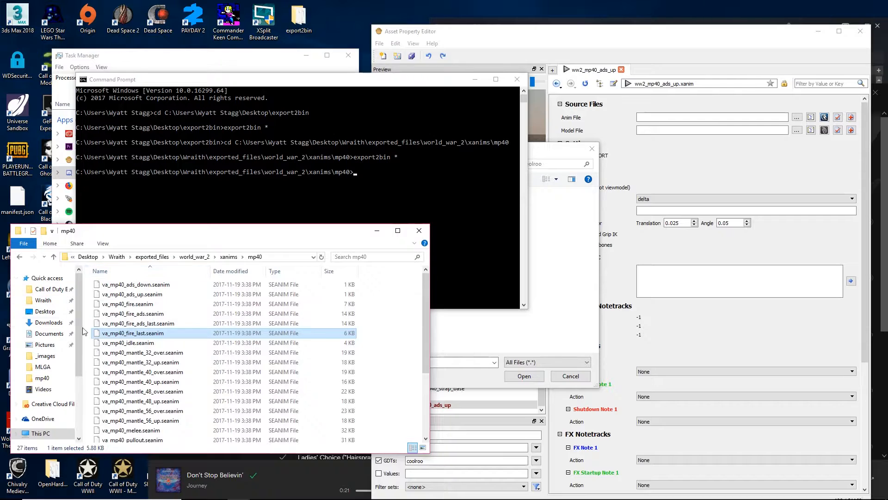
# Step: Copy all the xanim_export files from the Call of Duty Black Ops III xanim_export\Coolroo\WWII\mp40 folder
pyautogui.click(77, 290)
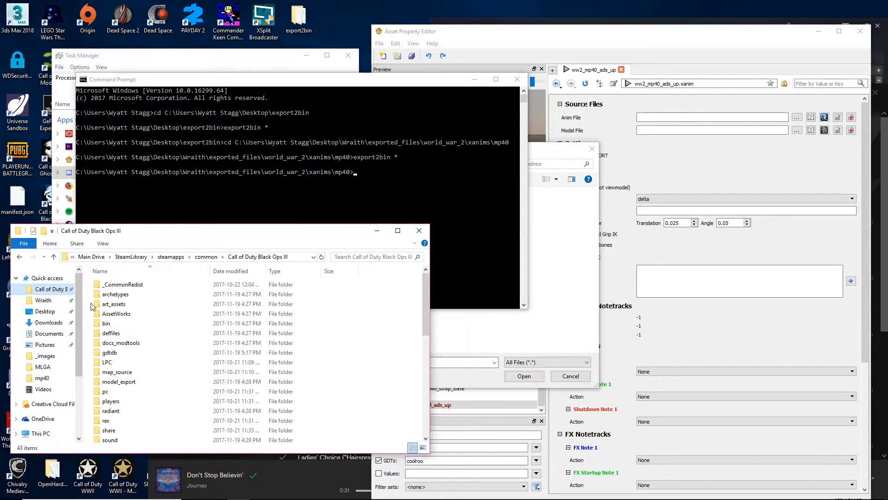
pyautogui.scroll(-1, 121, 393)
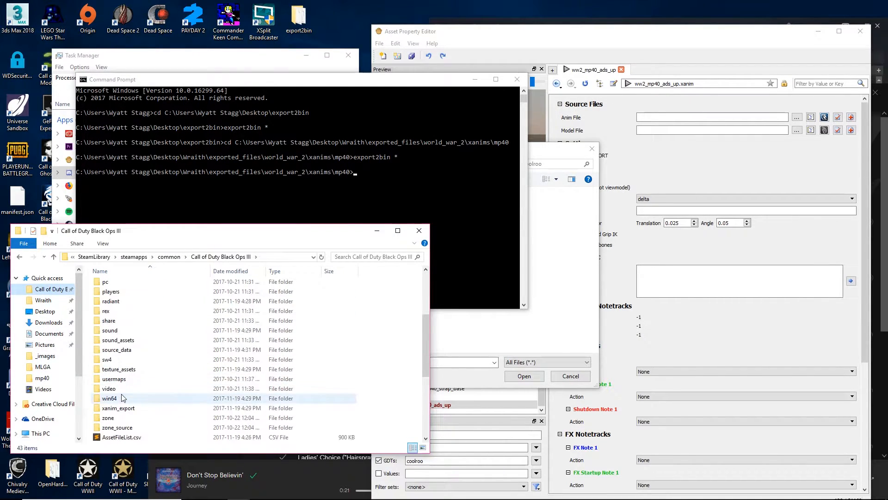
pyautogui.doubleClick(118, 408)
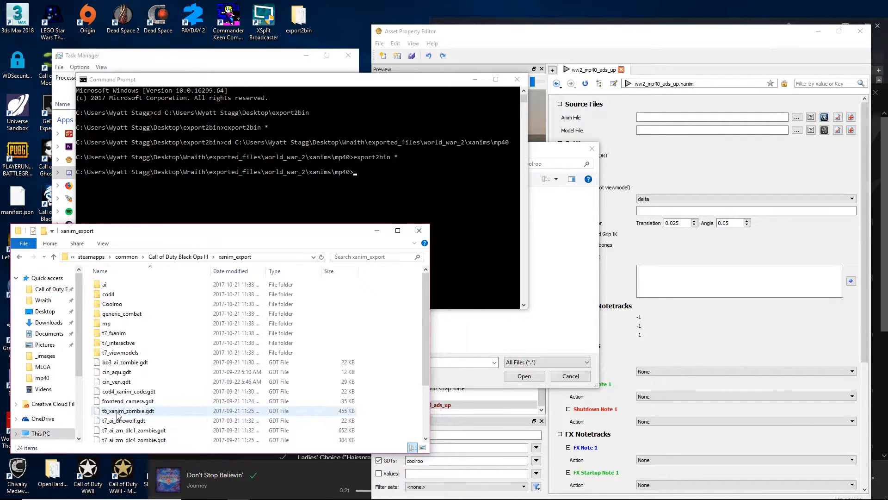
pyautogui.doubleClick(112, 303)
pyautogui.doubleClick(133, 306)
pyautogui.doubleClick(129, 296)
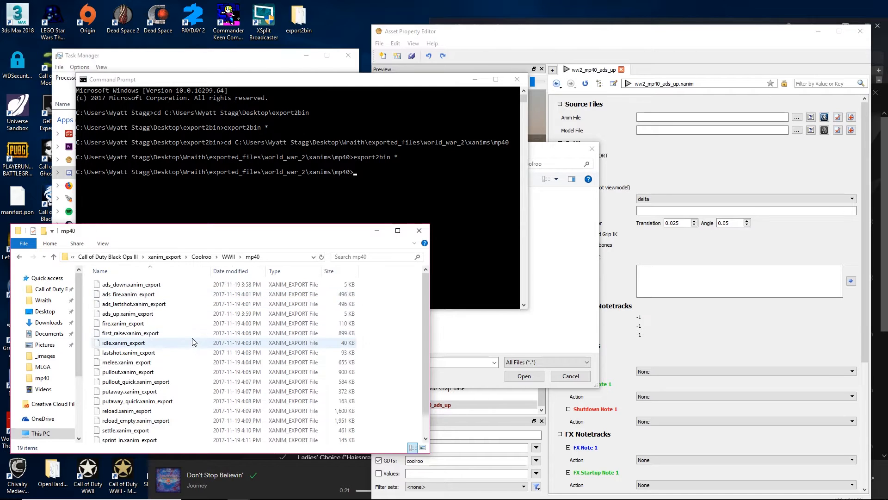
pyautogui.hotkey('ctrl', 'a')
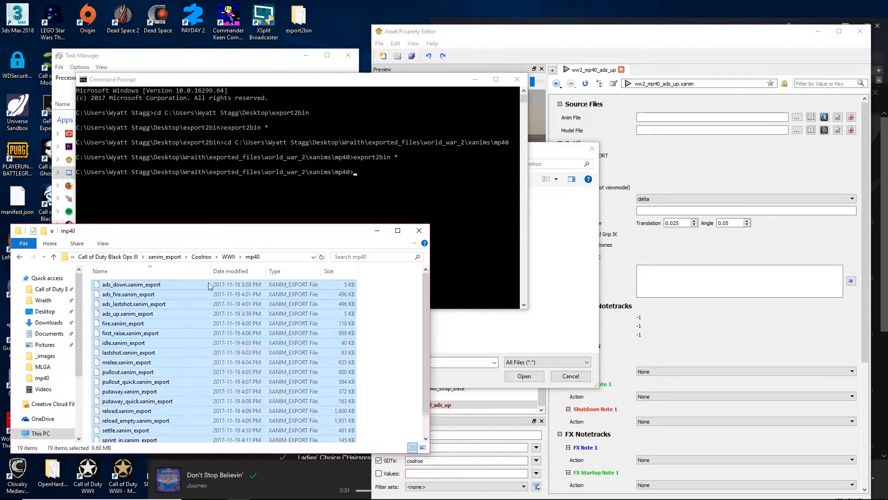
# Step: Delete the old model files from the desktop's export2bin folder and paste the copied MP40 xanim_export files there
pyautogui.click(45, 311)
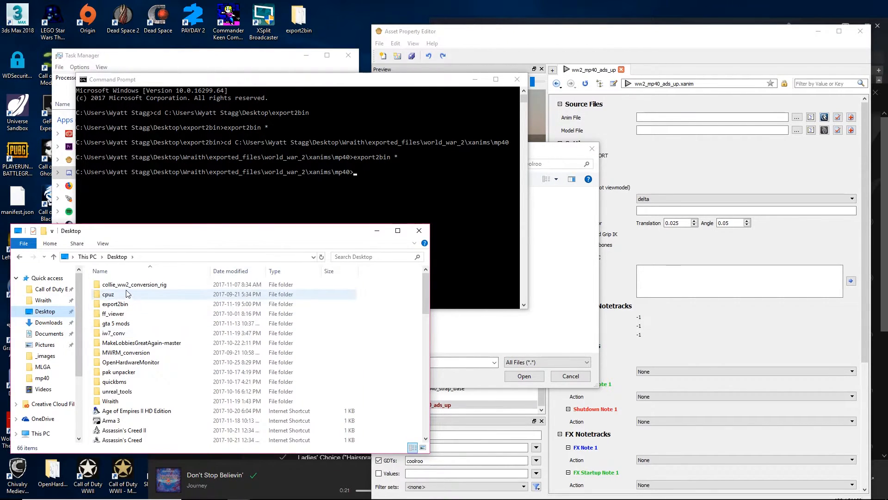
pyautogui.doubleClick(118, 307)
pyautogui.hotkey('ctrl', 'a')
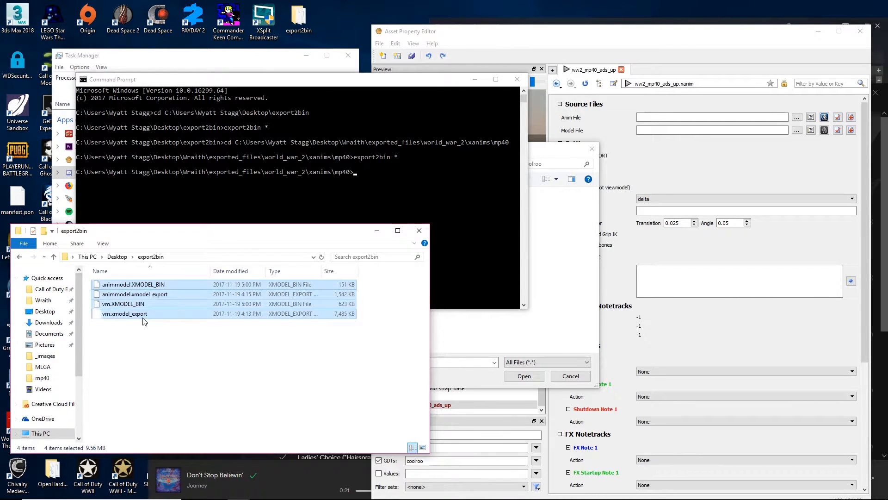
pyautogui.press('Delete')
pyautogui.hotkey('ctrl', 'v')
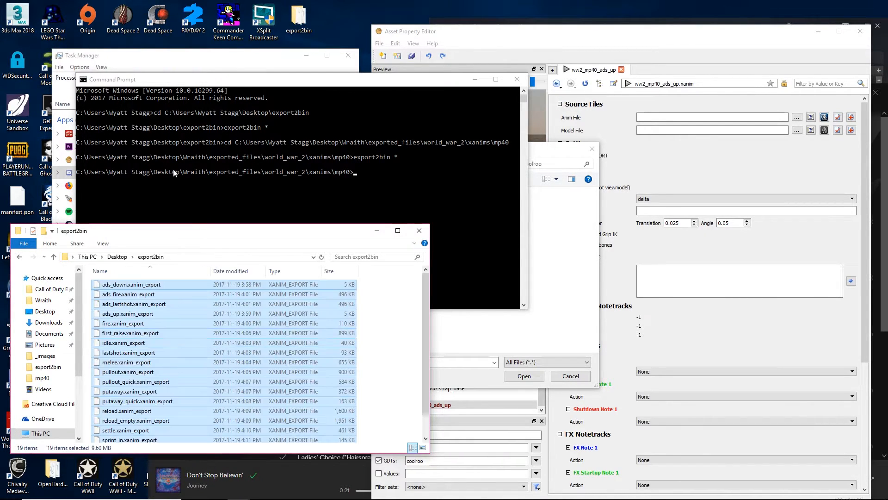
# Step: Change Command Prompt to the desktop's export2bin folder and run export2bin * to convert the animations
pyautogui.click(173, 173)
pyautogui.write('cd')
pyautogui.click(248, 233)
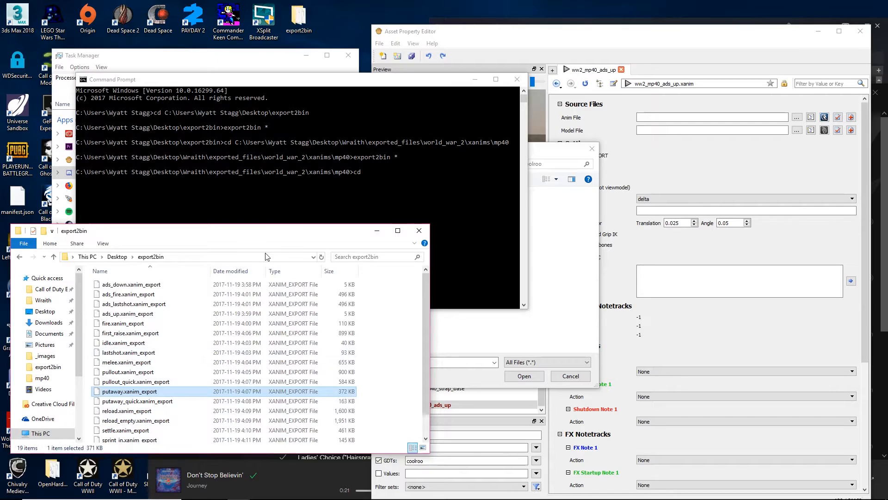
pyautogui.click(314, 187)
pyautogui.write('C:\\Users\\Wyatt Stagg\\Desktop\\export2bin')
pyautogui.press('Return')
pyautogui.write('export2bin *')
pyautogui.press('Return')
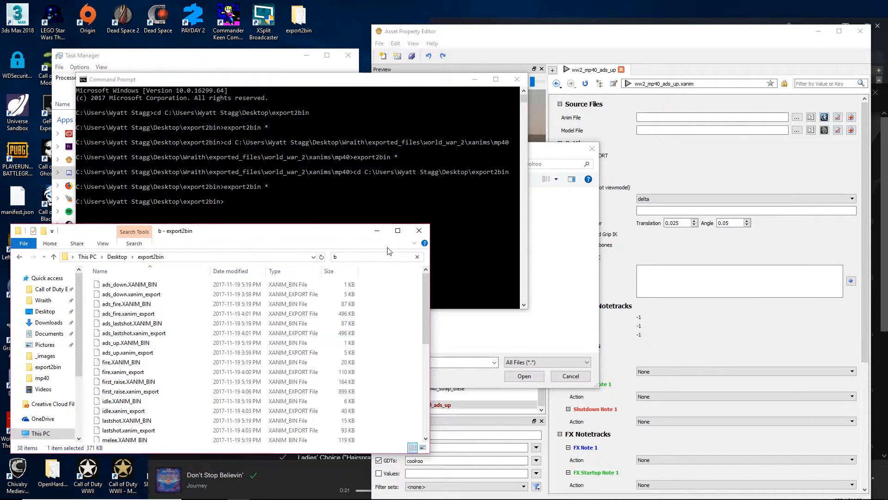
# Step: Copy all the XANIM_BIN files found by searching export2bin for bin, and return to the xanim_export\Coolroo\WWII\mp40 folder
pyautogui.click(300, 318)
pyautogui.hotkey('ctrl', 'a')
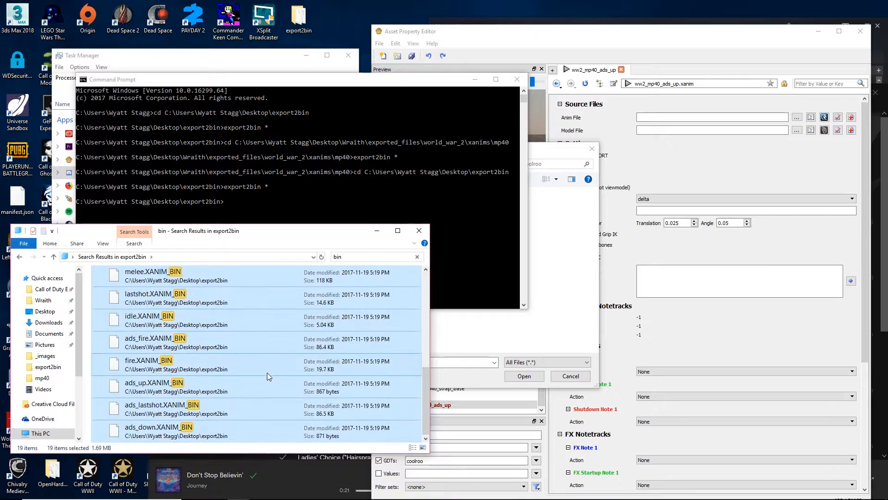
pyautogui.click(49, 291)
pyautogui.click(516, 80)
pyautogui.click(136, 383)
pyautogui.scroll(-3, 136, 385)
pyautogui.doubleClick(124, 378)
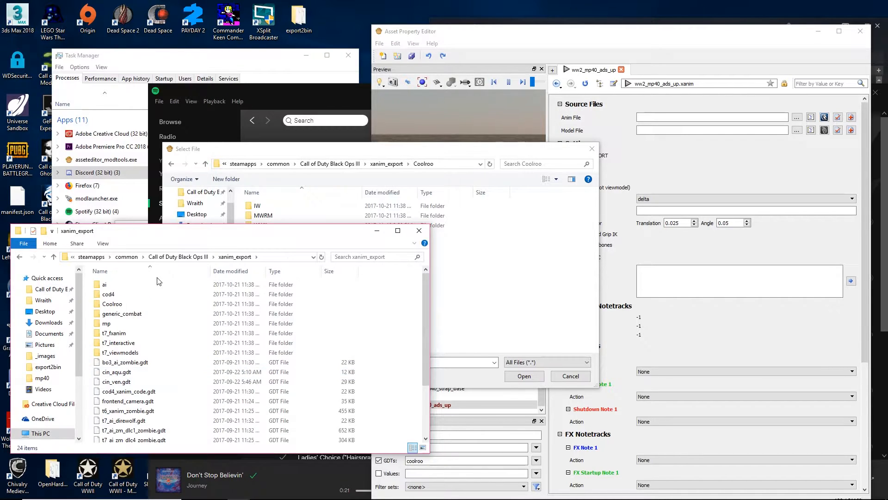
pyautogui.doubleClick(122, 304)
pyautogui.doubleClick(121, 305)
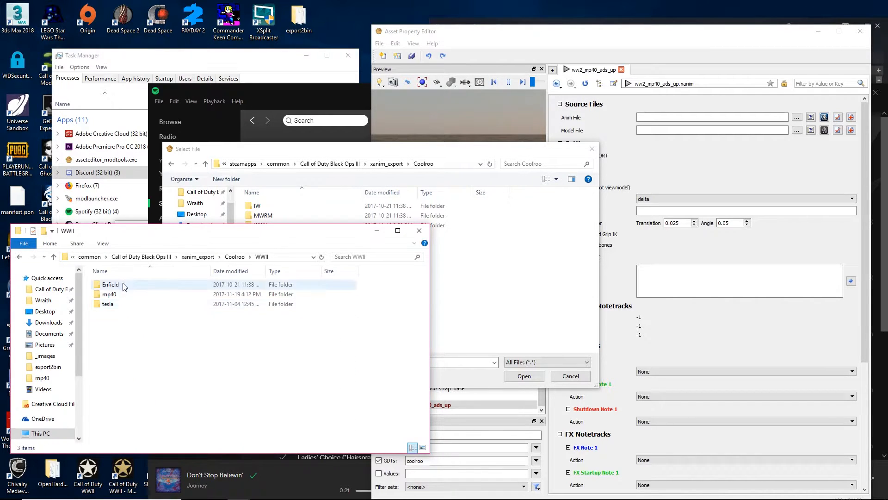
pyautogui.doubleClick(123, 297)
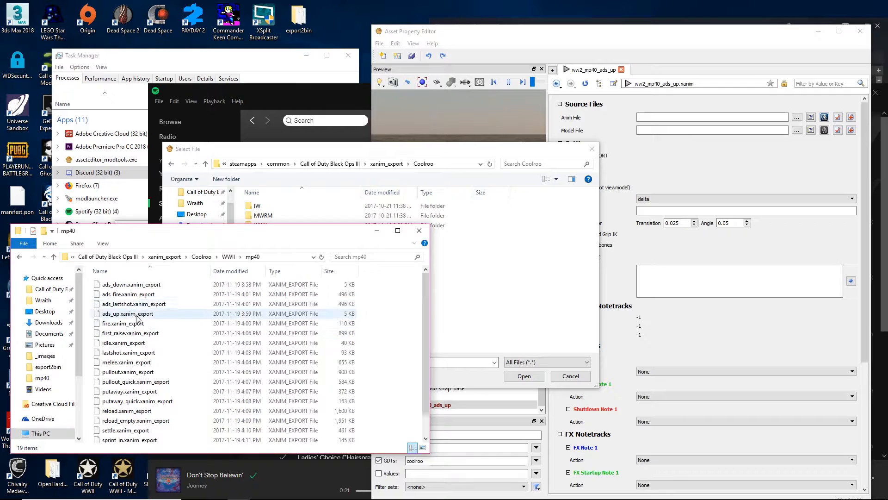
# Step: Delete the xanim_export files from the WWII mp40 folder and put the converted XANIM_BIN files in their place
pyautogui.hotkey('ctrl', 'a')
pyautogui.press('Delete')
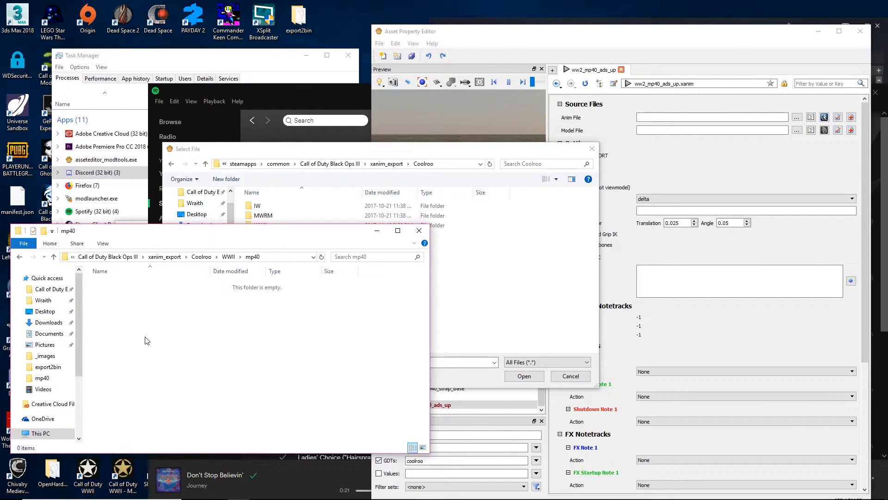
pyautogui.hotkey('ctrl', 'z')
pyautogui.click(228, 350)
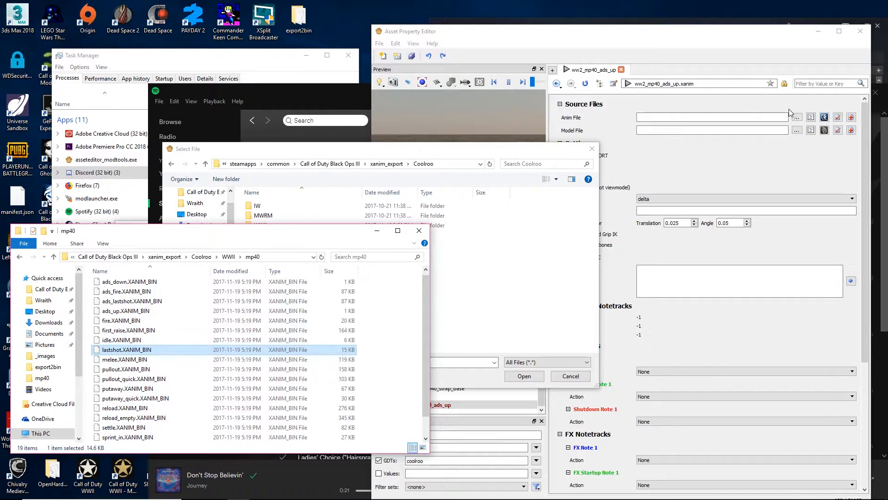
# Step: Set the ww2_mp40_ads_up Anim File to Coolroo\WWII\mp40\ads_up.XANIM_BIN and its Model File to Coolroo\WWII\mp40\animmodel.XMODEL_BIN
pyautogui.click(796, 121)
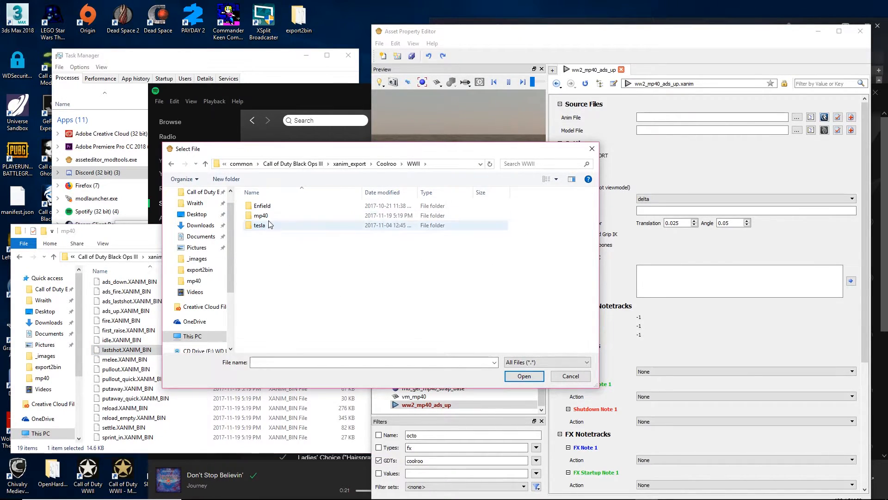
pyautogui.doubleClick(269, 217)
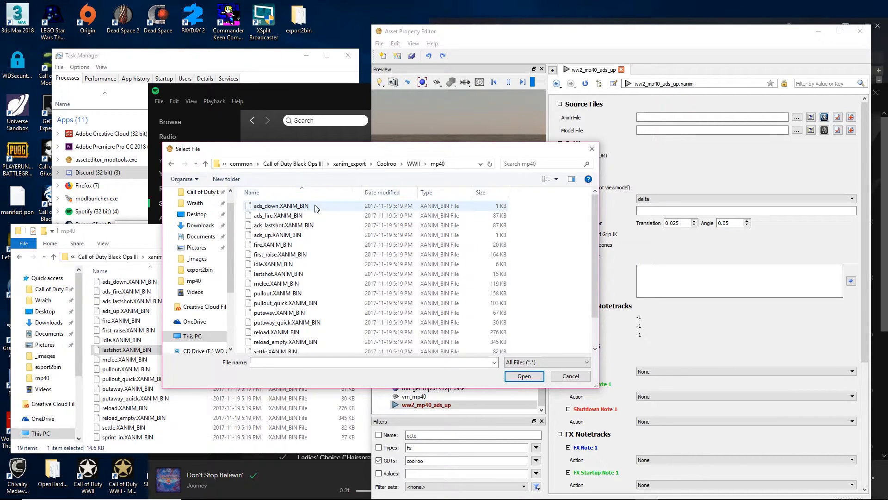
pyautogui.doubleClick(278, 234)
pyautogui.click(794, 131)
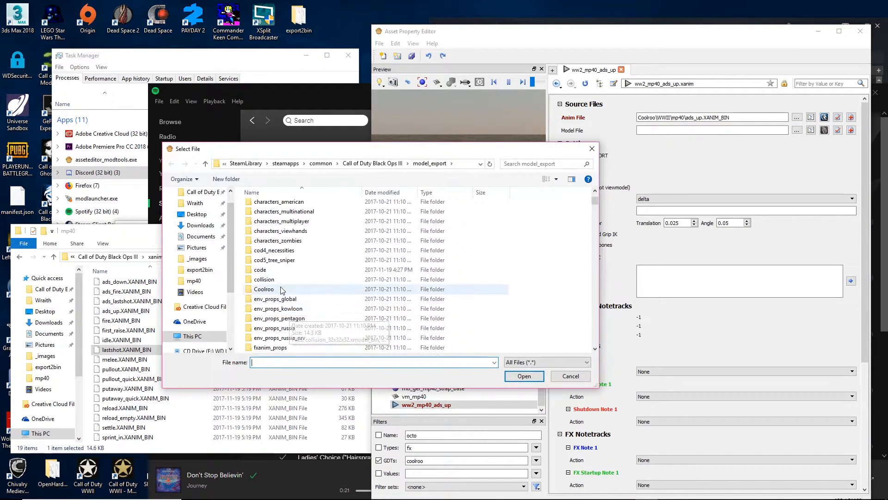
pyautogui.doubleClick(278, 293)
pyautogui.doubleClick(263, 225)
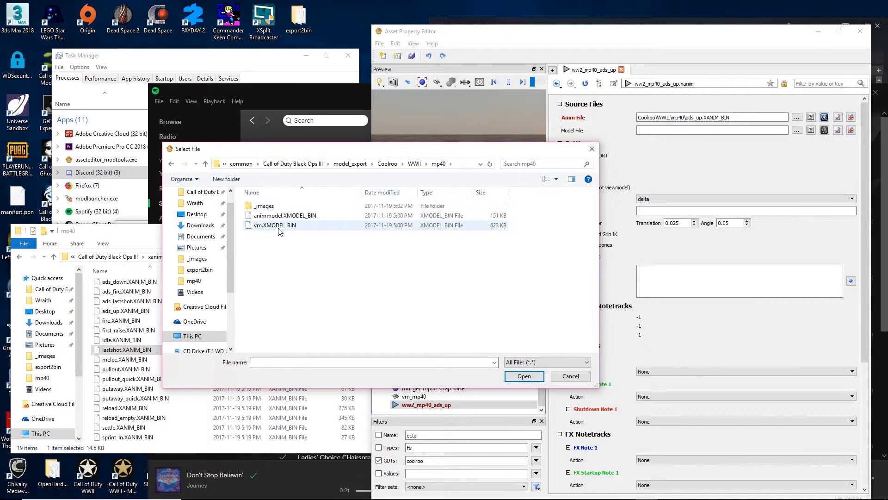
pyautogui.doubleClick(282, 215)
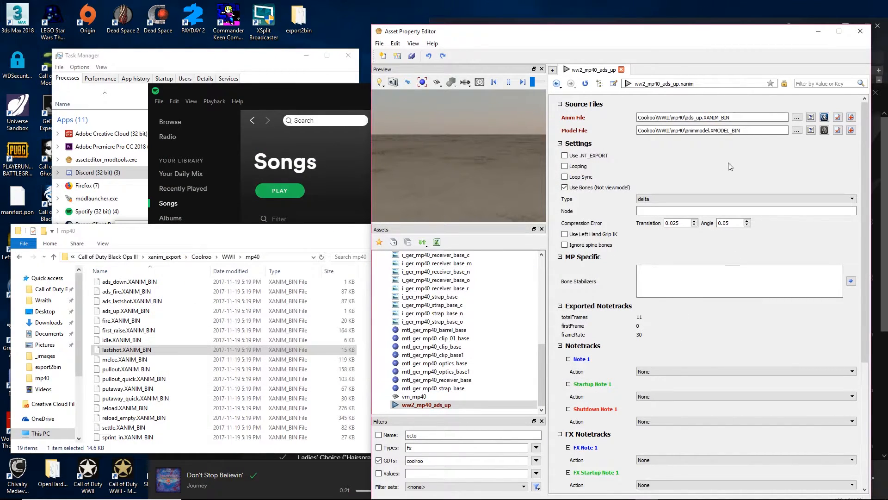
# Step: Set the ww2_mp40_ads_up Type to relative, turn off Use Bones (Not viewmodel), and save the asset
pyautogui.click(648, 200)
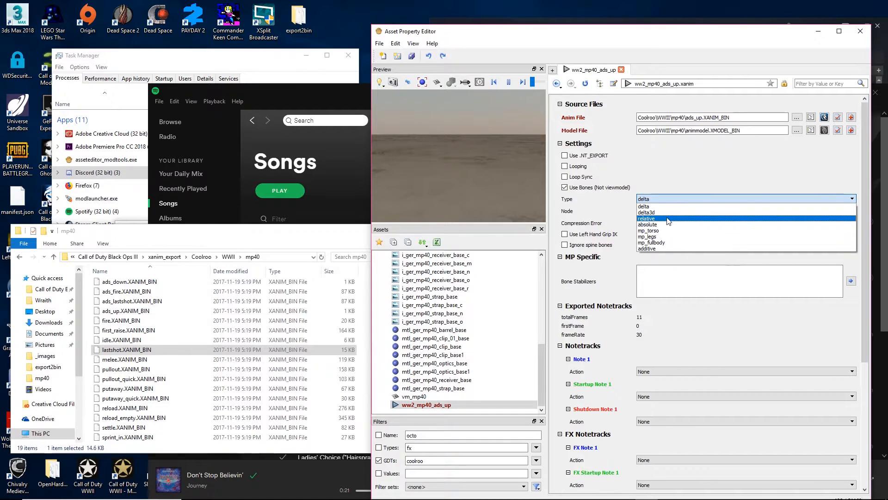
pyautogui.click(659, 210)
pyautogui.click(579, 188)
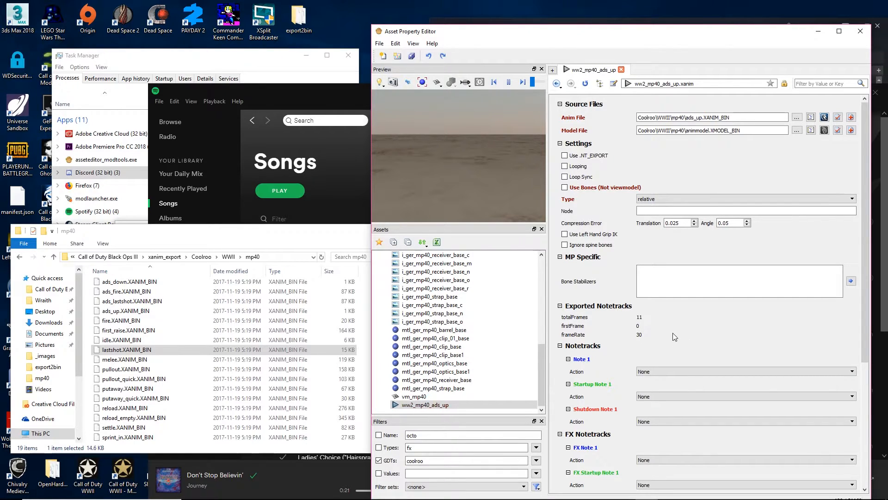
pyautogui.hotkey('ctrl', 's')
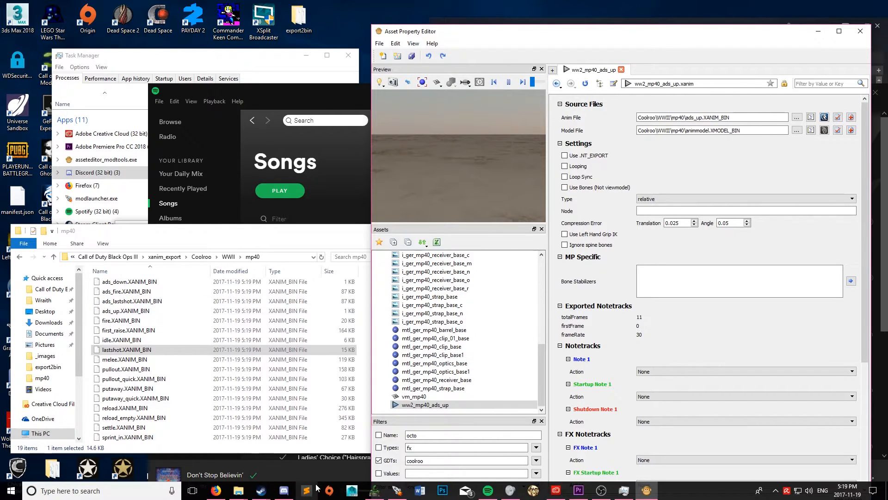
# Step: Duplicate ww2_mp40_ads_up as ww2_mp40_ads_down and set its Anim File to ads_down.XANIM_BIN
pyautogui.click(310, 473)
pyautogui.click(424, 405)
pyautogui.rightClick(425, 405)
pyautogui.click(464, 285)
pyautogui.write('down')
pyautogui.press('Return')
pyautogui.write('down')
# Step: Duplicate further xanims named ww2_mp40_ads_fire and ww2_mp40_ads_lastshot, assigning ads_fire.XANIM_BIN and ads_lastshot.XANIM_BIN as their Anim Files
pyautogui.rightClick(443, 405)
pyautogui.click(468, 284)
pyautogui.write('firefire')
pyautogui.rightClick(438, 406)
pyautogui.click(464, 284)
pyautogui.write('lastshot')
pyautogui.click(650, 295)
pyautogui.write('lastshot')
# Step: Duplicate a xanim as ww2_mp40_idle, turn on Looping, and set its Anim File to idle.XANIM_BIN
pyautogui.rightClick(446, 391)
pyautogui.write('idle')
pyautogui.click(565, 166)
pyautogui.click(797, 118)
pyautogui.doubleClick(276, 265)
# Step: Duplicate a xanim as ww2_mp40_fire and set its Anim File to fire.XANIM_BIN
pyautogui.rightClick(432, 404)
pyautogui.click(459, 283)
pyautogui.write('fire')
pyautogui.click(797, 118)
pyautogui.doubleClick(278, 243)
# Step: Duplicate xanims as ww2_mp40_first_raise and ww2_mp40_lastshot, assigning first_raise.XANIM_BIN and lastshot.XANIM_BIN as their Anim Files
pyautogui.rightClick(429, 402)
pyautogui.click(458, 282)
pyautogui.write('first_raise')
pyautogui.click(796, 117)
pyautogui.rightClick(428, 405)
pyautogui.click(457, 284)
pyautogui.write('lastshot')
pyautogui.click(796, 117)
# Step: Duplicate ww2_mp40_lastshot as ww2_mp40_melee and set its Anim File to Coolroo\WWII\mp40\melee.XANIM_BIN
pyautogui.rightClick(450, 406)
pyautogui.click(478, 288)
pyautogui.write('melee')
pyautogui.click(796, 117)
# Step: Duplicate ww2_mp40_melee as ww2_mp40_pullout and set its Anim File to pullout.XANIM_BIN
pyautogui.rightClick(439, 405)
pyautogui.click(465, 284)
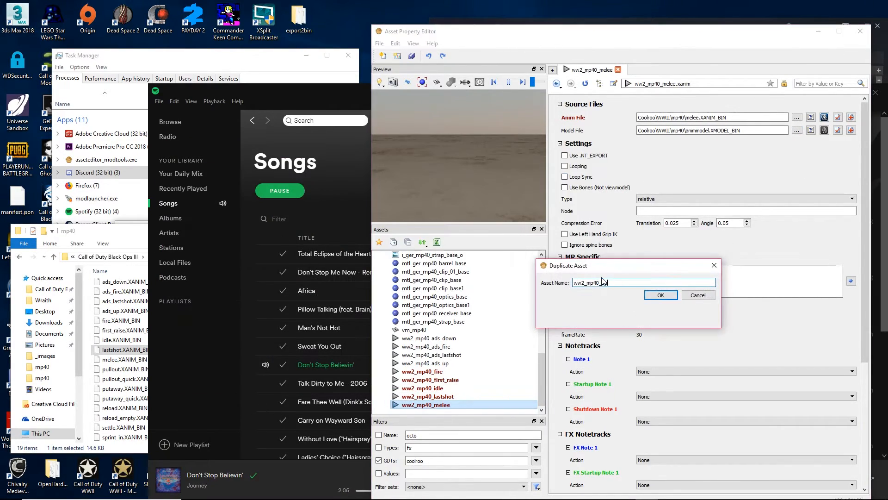
pyautogui.write('pullout')
pyautogui.click(797, 117)
pyautogui.doubleClick(284, 294)
# Step: Duplicate ww2_mp40_pullout as ww2_mp40_pullout_quick and set its Anim File to Coolroo\WWII\mp40\pullout_quick.XANIM_BIN
pyautogui.rightClick(437, 406)
pyautogui.click(466, 284)
pyautogui.write('_quick')
pyautogui.click(797, 117)
pyautogui.doubleClick(287, 302)
# Step: Duplicate ww2_mp40_pullout_quick as ww2_mp40_putaway and set its Anim File to putaway.XANIM_BIN
pyautogui.rightClick(448, 405)
pyautogui.click(482, 284)
pyautogui.write('putaway')
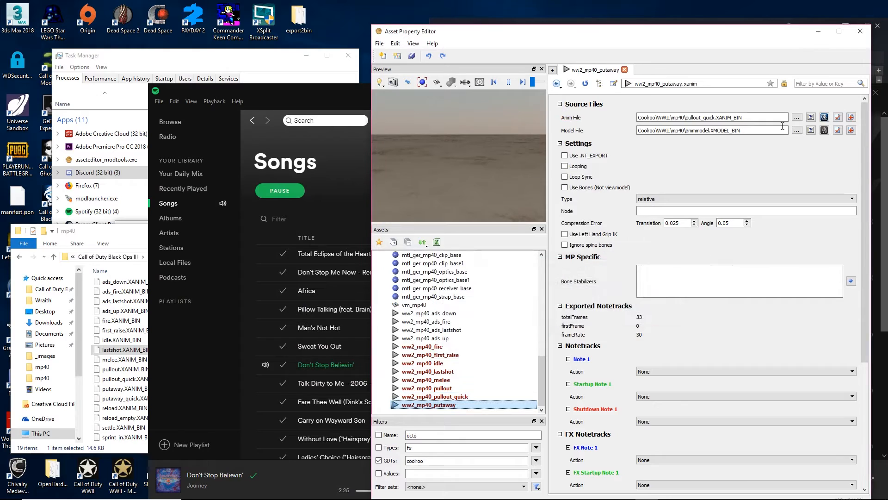
pyautogui.click(797, 117)
pyautogui.doubleClick(279, 313)
# Step: Duplicate ww2_mp40_putaway as ww2_mp40_putaway_quick and set its Anim File to Coolroo\WWII\mp40\putaway_quick.XANIM_BIN
pyautogui.rightClick(438, 405)
pyautogui.click(466, 284)
pyautogui.write('_quick')
pyautogui.click(796, 117)
pyautogui.doubleClick(287, 322)
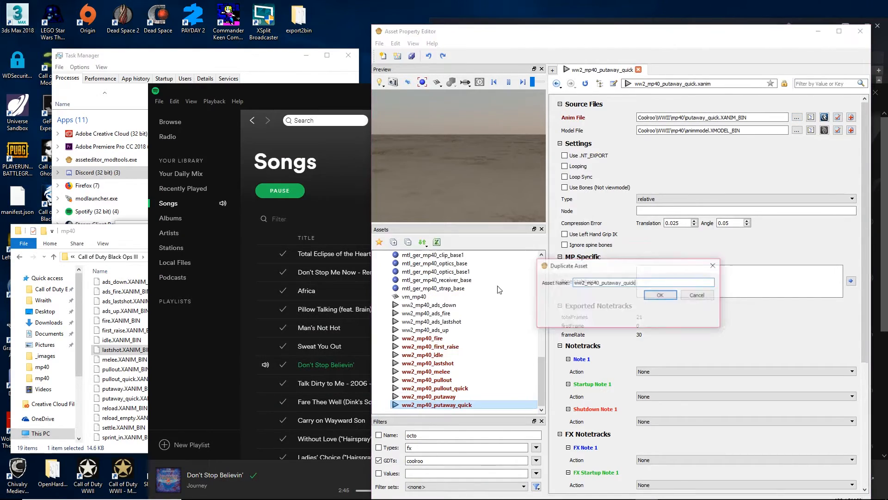
# Step: Duplicate xanims as ww2_mp40_reload and ww2_mp40_reload_empty, assigning reload.XANIM_BIN and reload_empty.XANIM_BIN as their Anim Files
pyautogui.click(796, 118)
pyautogui.doubleClick(277, 331)
pyautogui.rightClick(439, 404)
pyautogui.click(479, 282)
pyautogui.write('_empty')
pyautogui.click(797, 117)
pyautogui.doubleClick(319, 309)
# Step: Duplicate xanims as ww2_mp40_sprint_in and ww2_mp40_sprint_out, assigning the matching sprint-in and sprint-out XANIM_BIN files
pyautogui.write('sprint_in')
pyautogui.click(797, 118)
pyautogui.doubleClick(277, 327)
pyautogui.rightClick(434, 405)
pyautogui.write('out')
pyautogui.click(797, 118)
pyautogui.doubleClick(278, 347)
# Step: Duplicate a xanim as ww2_mp40_sprint_loop with Anim File sprint_loop.XANIM_BIN, turn on Looping, and save all assets
pyautogui.write('loop')
pyautogui.doubleClick(279, 337)
pyautogui.click(571, 167)
pyautogui.hotkey('ctrl', 's')
# Step: Pause the music in Spotify and minimize its window to return to the Asset Property Editor
pyautogui.scroll(-1, 454, 340)
pyautogui.scroll(3, 453, 341)
pyautogui.click(215, 98)
pyautogui.click(515, 476)
pyautogui.click(684, 52)
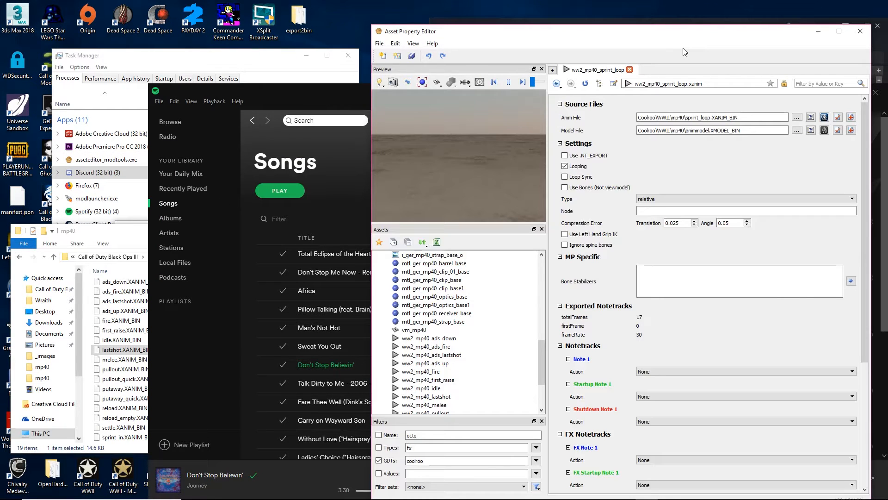
pyautogui.click(318, 105)
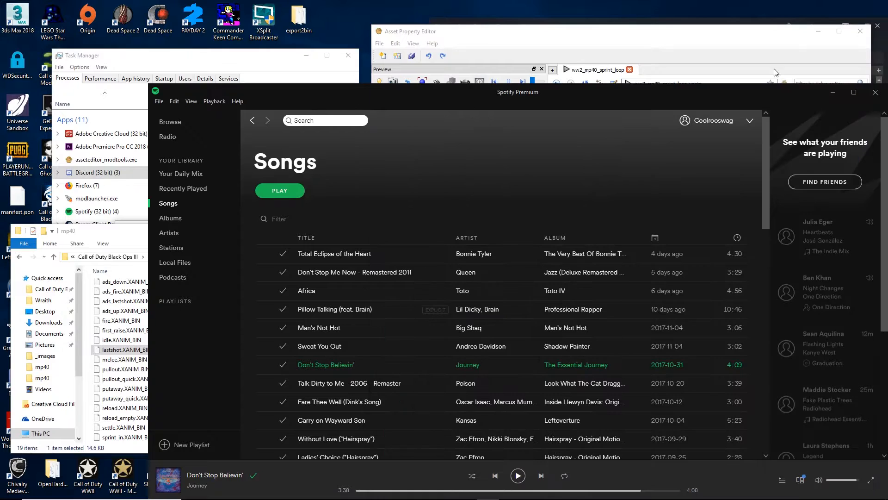
pyautogui.click(828, 96)
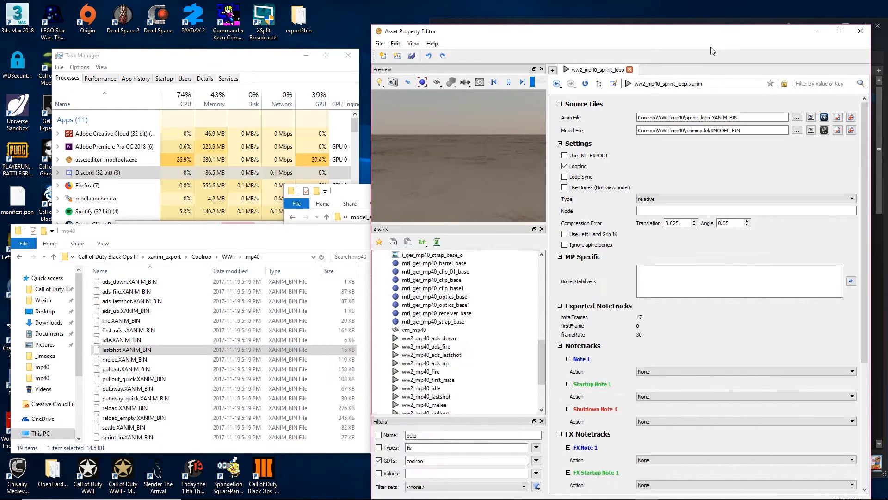
# Step: Create a new asset named ww2_mp40 of type bulletweapon in the ww2 GDT file
pyautogui.scroll(-2, 486, 331)
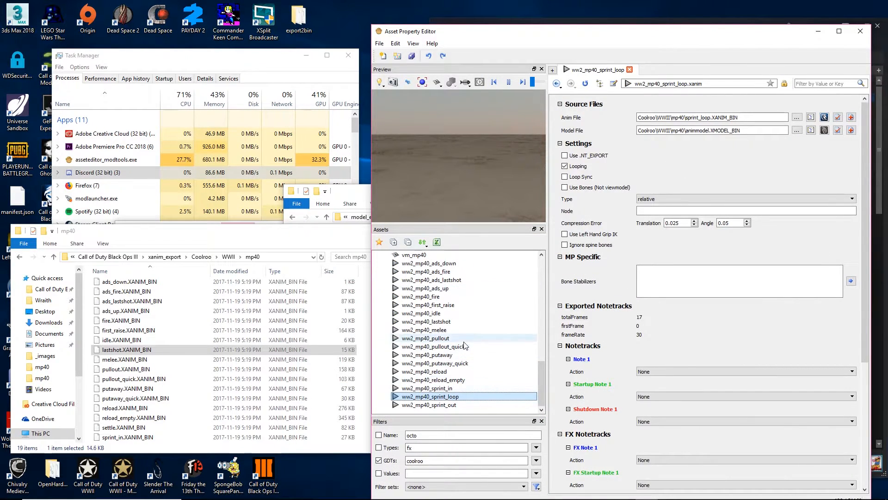
pyautogui.scroll(12, 484, 339)
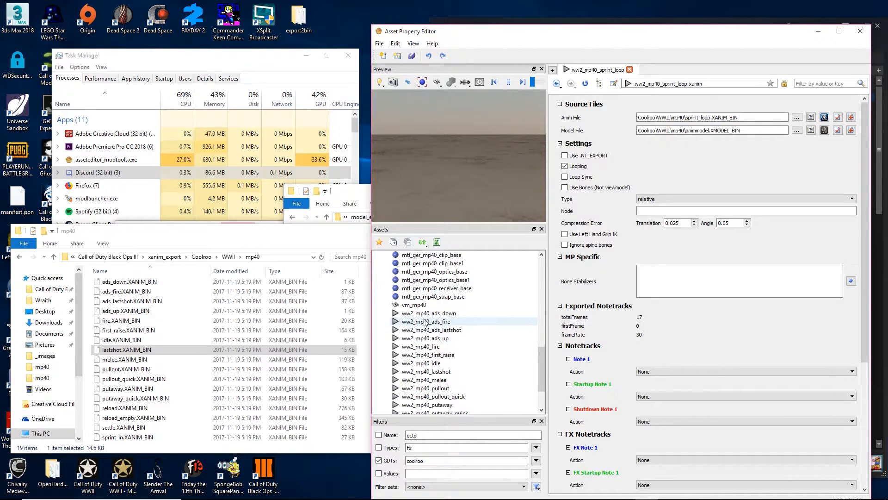
pyautogui.scroll(2, 420, 315)
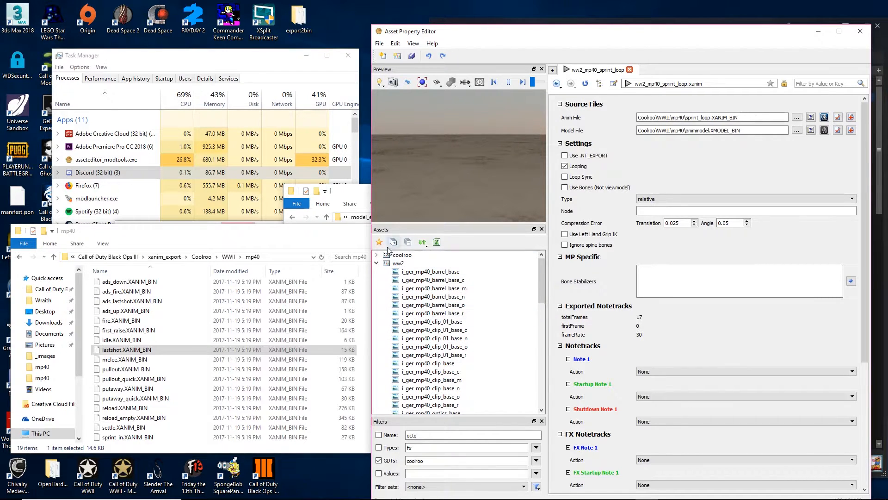
pyautogui.click(384, 55)
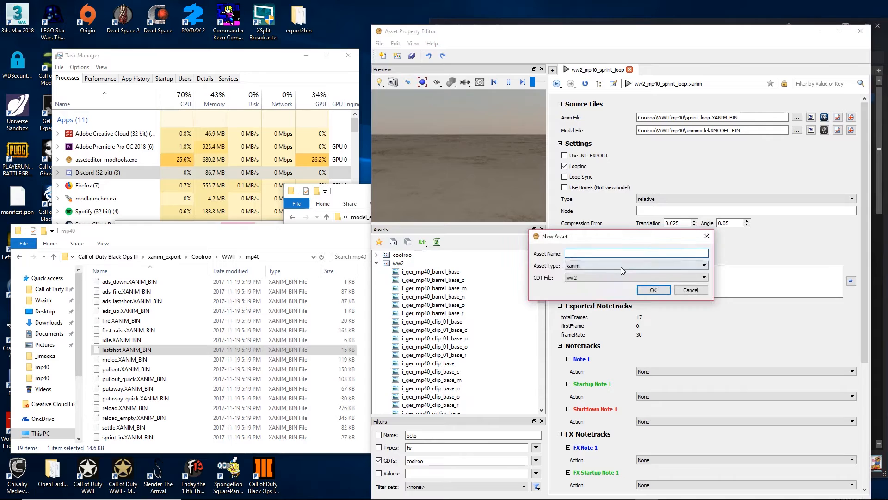
pyautogui.write('ww2_')
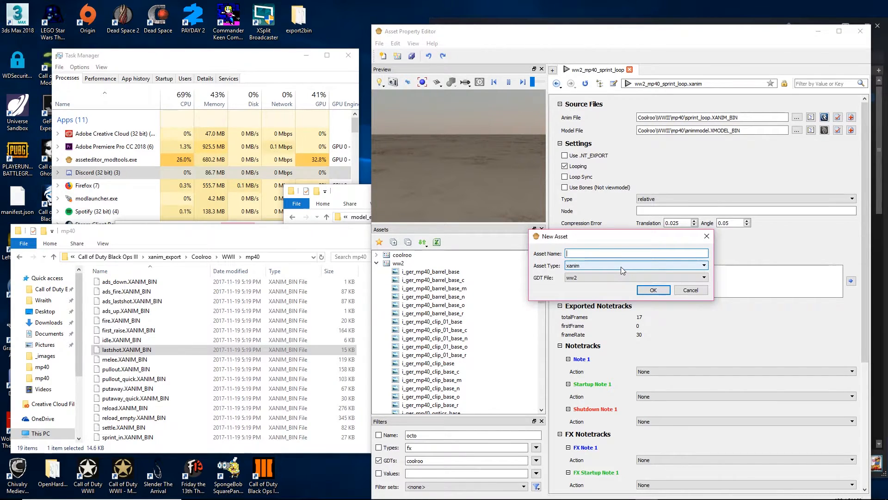
pyautogui.write('mp40')
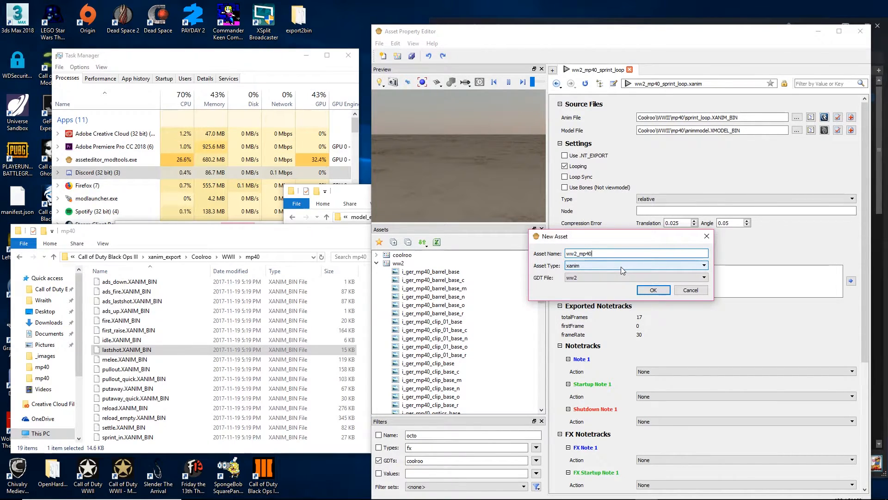
pyautogui.click(621, 267)
pyautogui.write('bu')
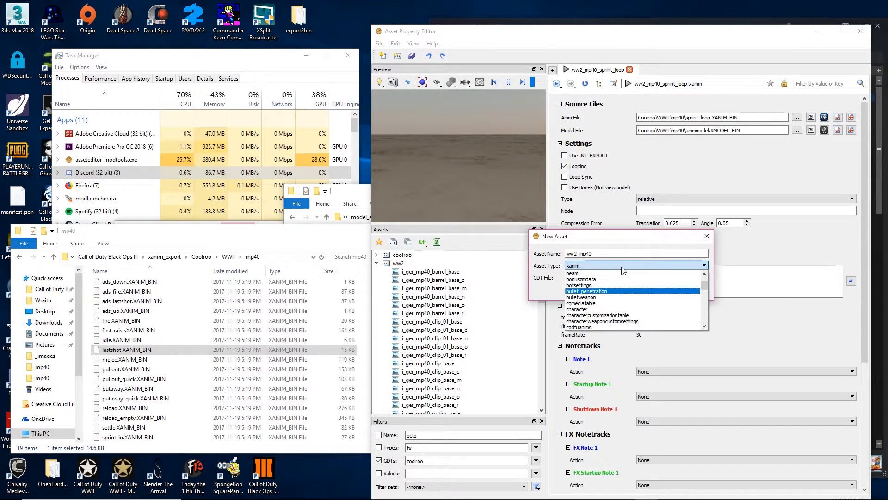
pyautogui.write('wbulletw')
pyautogui.press('Return')
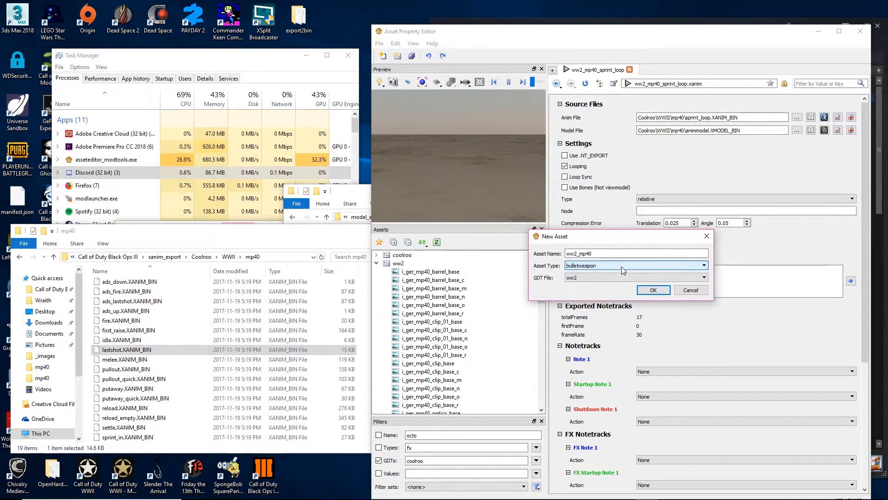
pyautogui.click(647, 289)
# Step: Set the weapon's Display Name to MP-40 and its In-Game Name to mp40
pyautogui.click(711, 119)
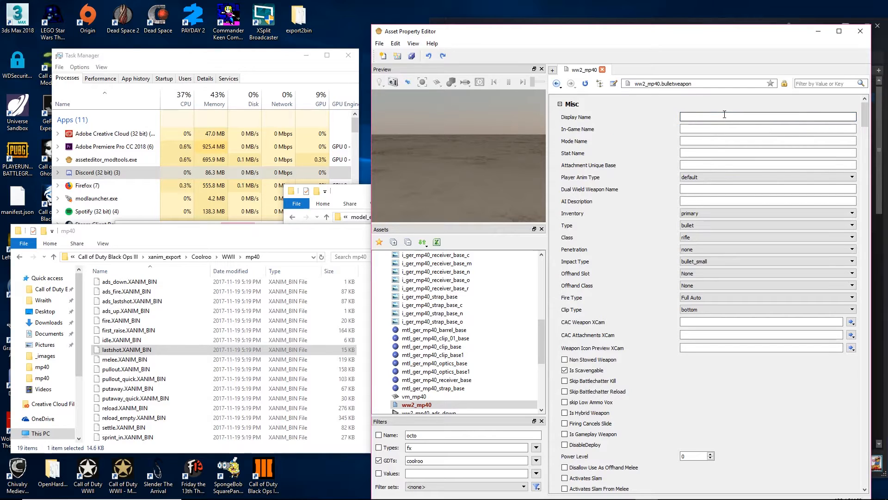
pyautogui.write('MP-40')
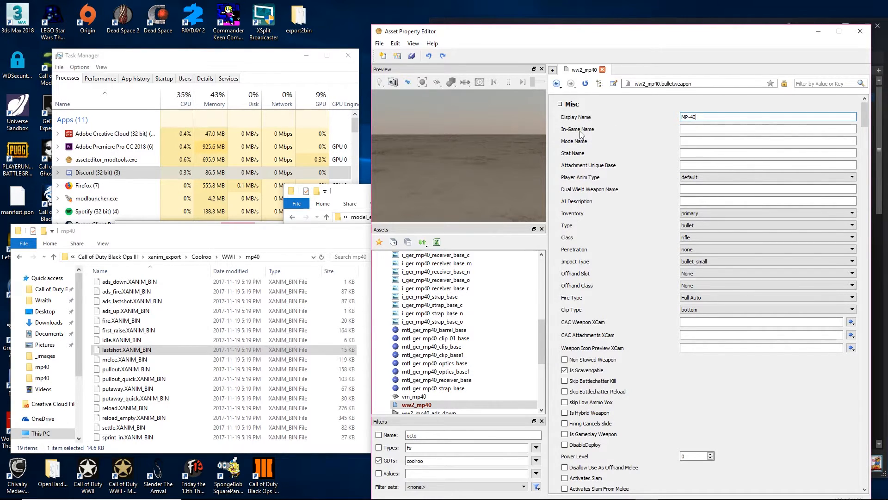
pyautogui.click(737, 131)
pyautogui.write('m')
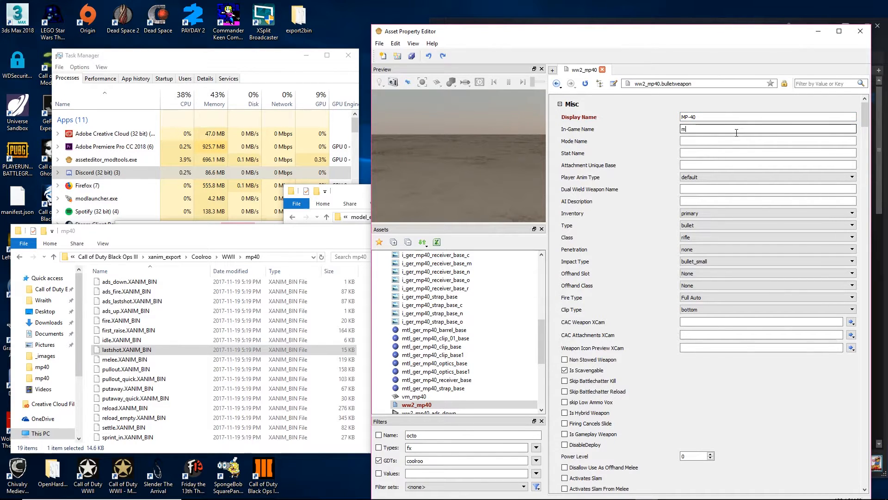
pyautogui.write('p40')
pyautogui.press('Return')
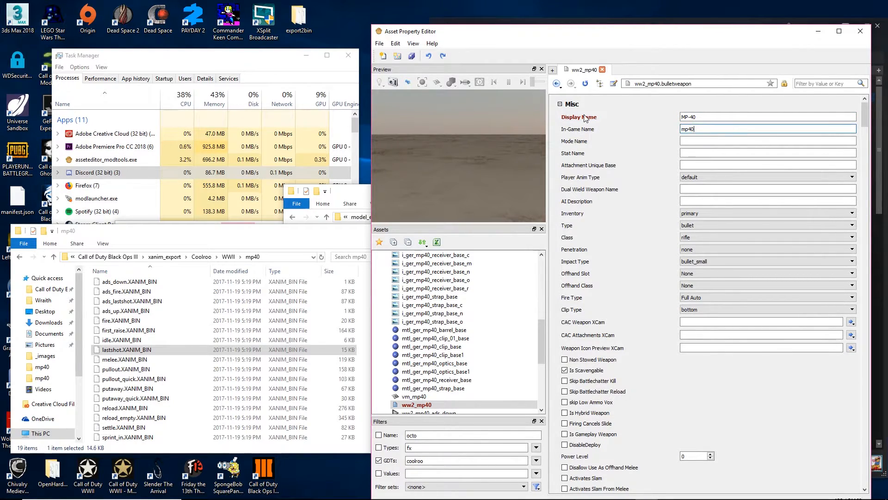
# Step: Set the weapon's Player Anim Type to handleclip and its Class to smg
pyautogui.click(694, 177)
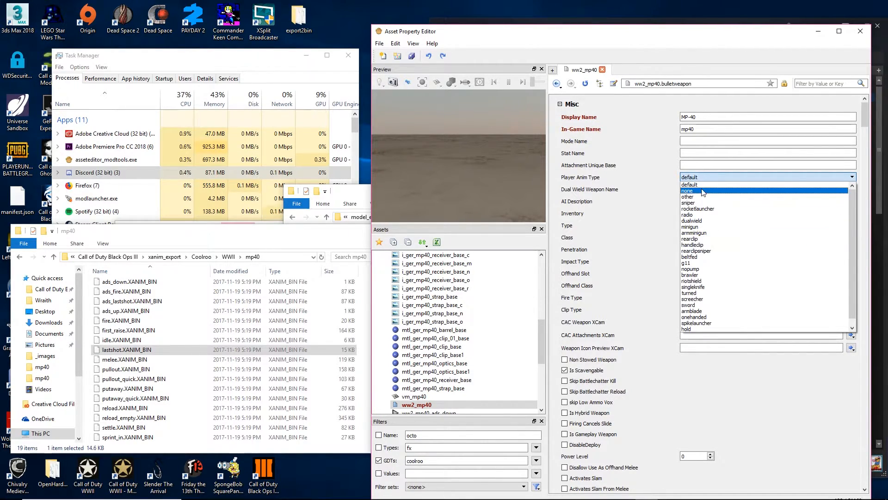
pyautogui.click(709, 245)
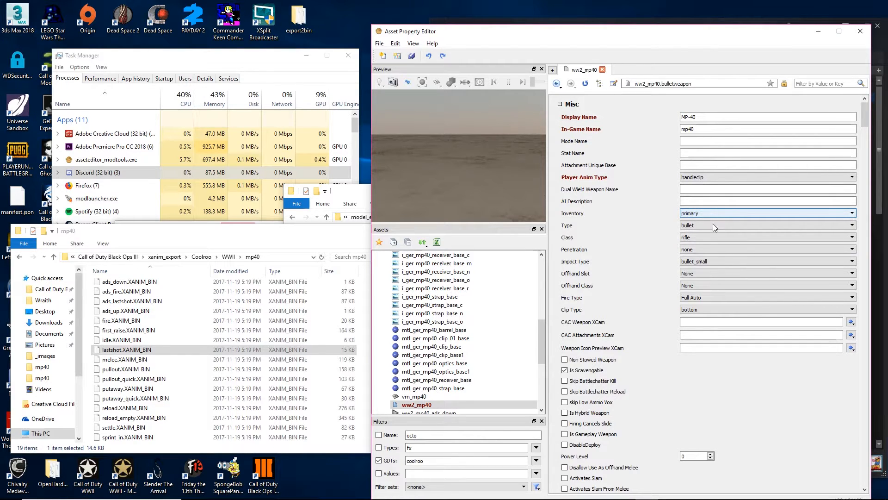
pyautogui.click(704, 237)
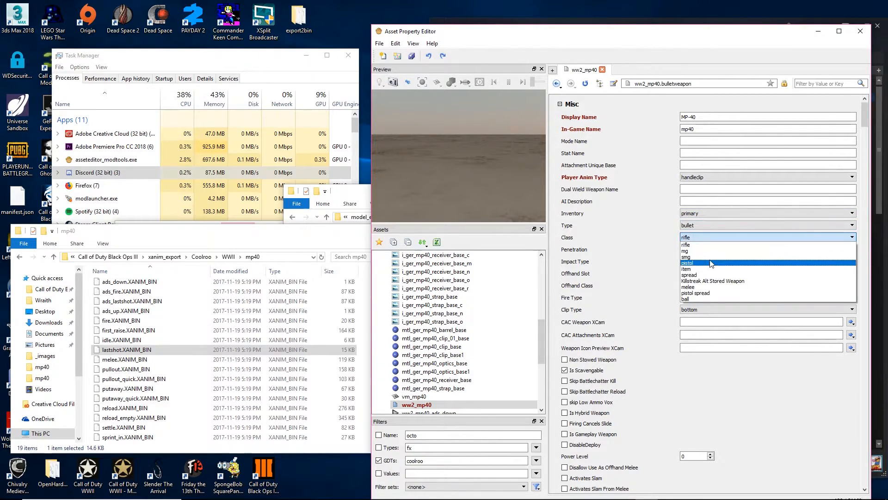
pyautogui.click(709, 257)
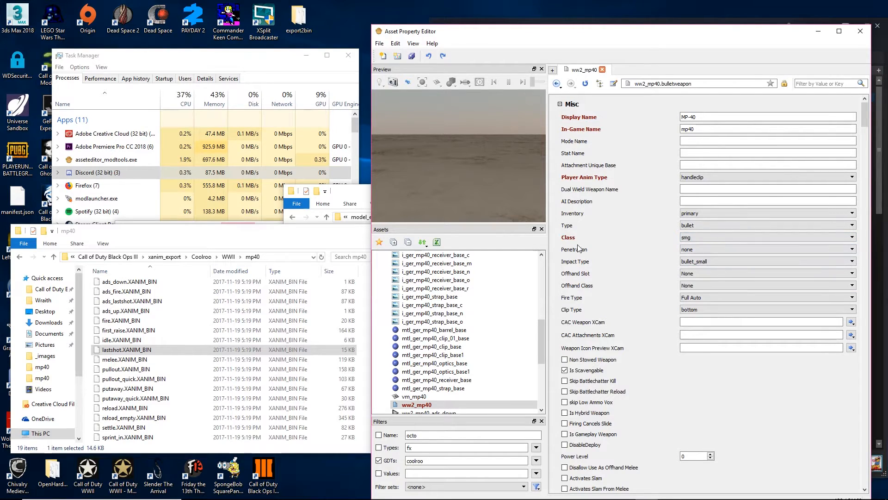
# Step: Set the weapon's Penetration to small and keep its Impact Type at bullet_small
pyautogui.click(689, 250)
pyautogui.click(692, 264)
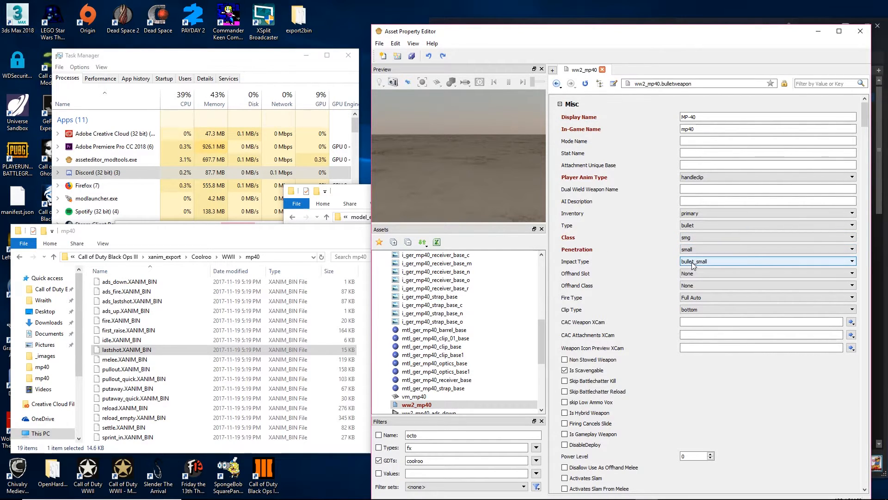
pyautogui.click(693, 263)
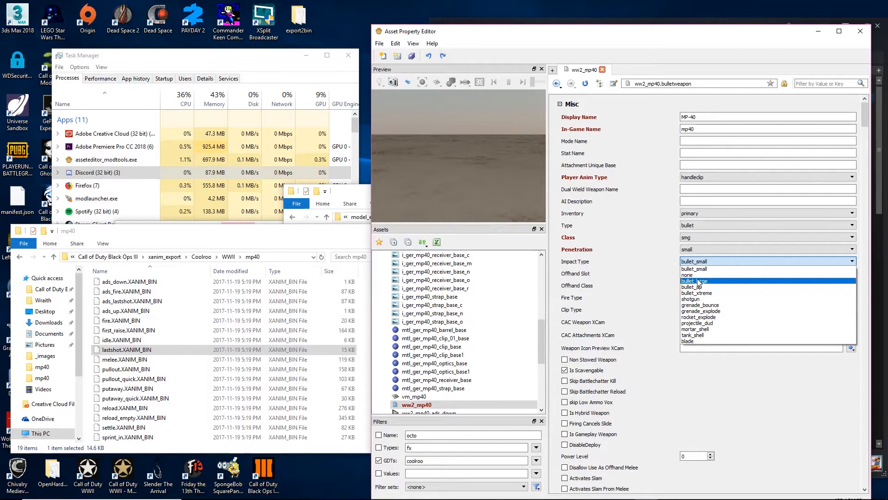
pyautogui.click(652, 272)
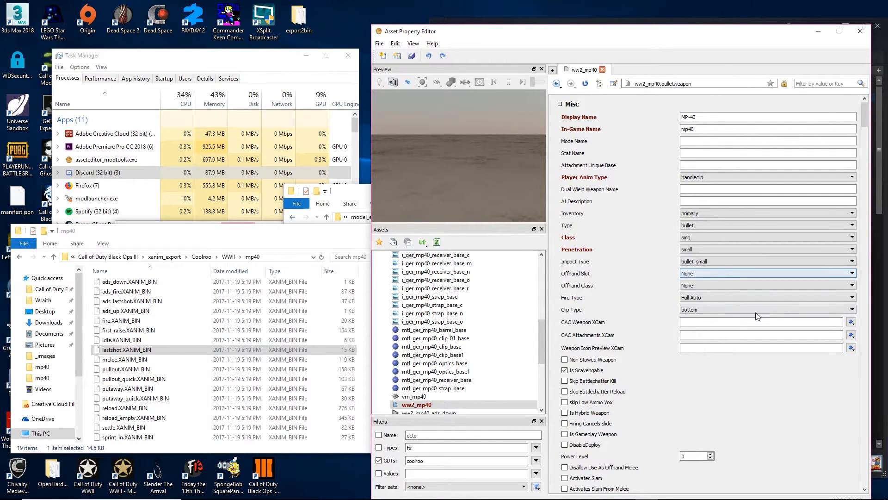
# Step: Enable Use As Melee in the weapon's Melee Fields and ADS in its ADS Options
pyautogui.scroll(-1, 629, 397)
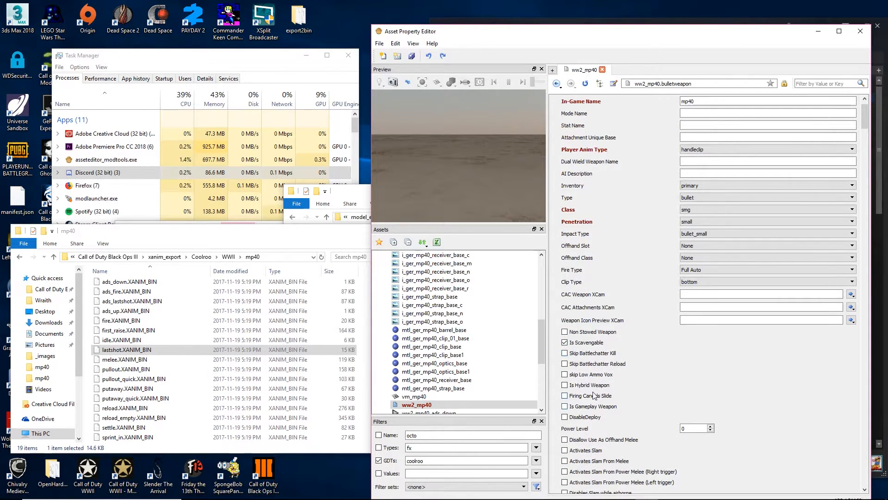
pyautogui.scroll(-2, 601, 398)
pyautogui.scroll(-1, 602, 388)
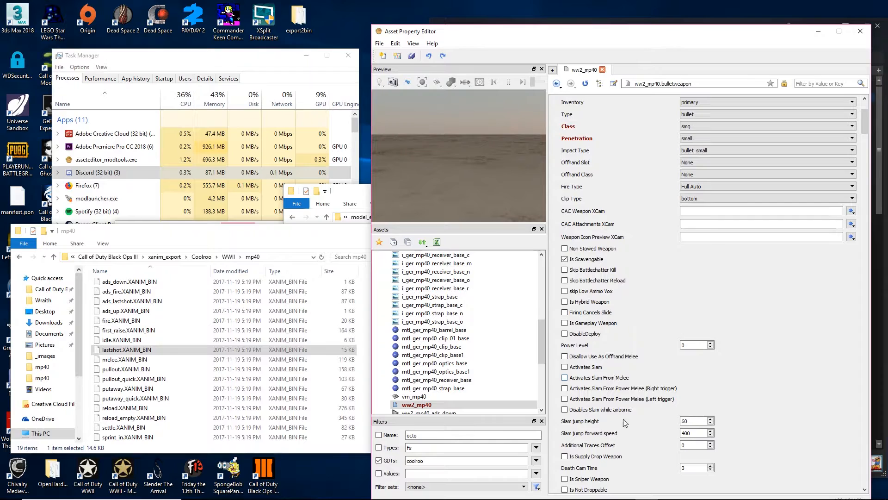
pyautogui.scroll(-3, 620, 447)
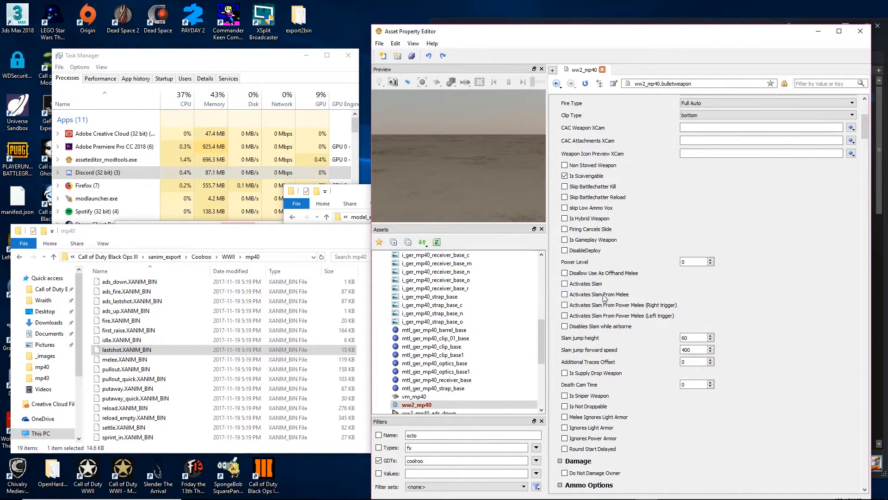
pyautogui.moveTo(602, 274)
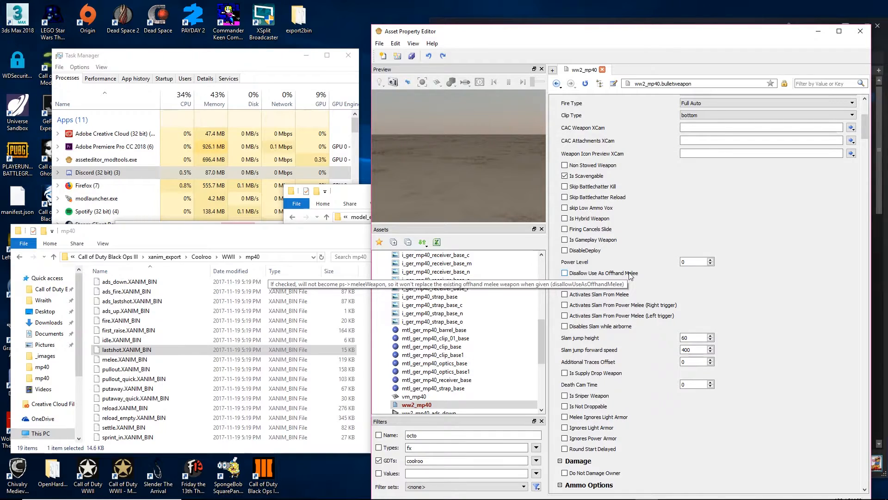
pyautogui.scroll(-3, 782, 329)
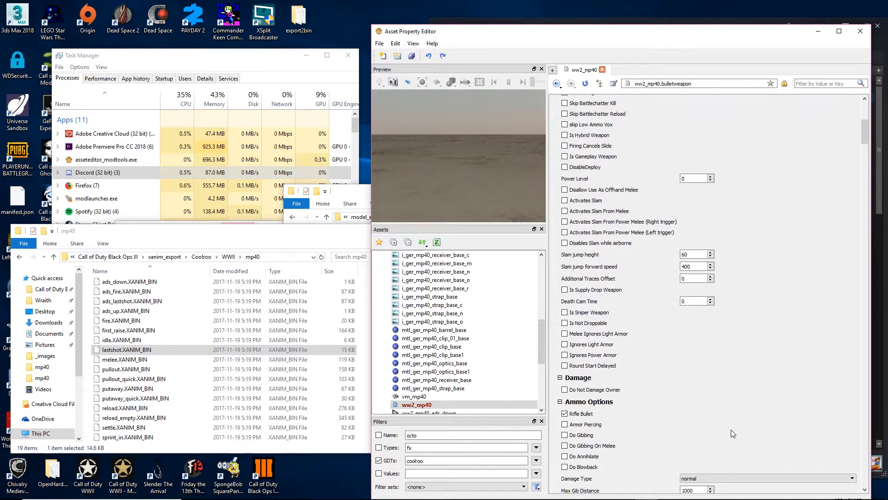
pyautogui.scroll(-3, 731, 433)
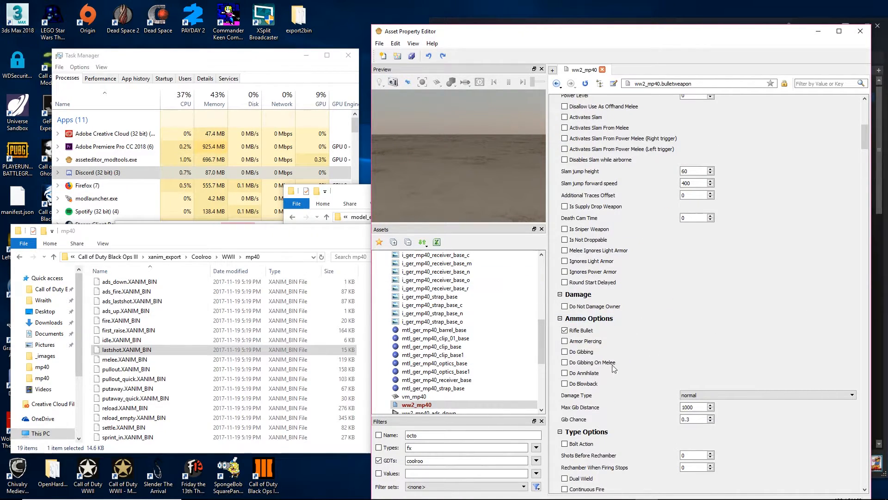
pyautogui.scroll(-4, 665, 408)
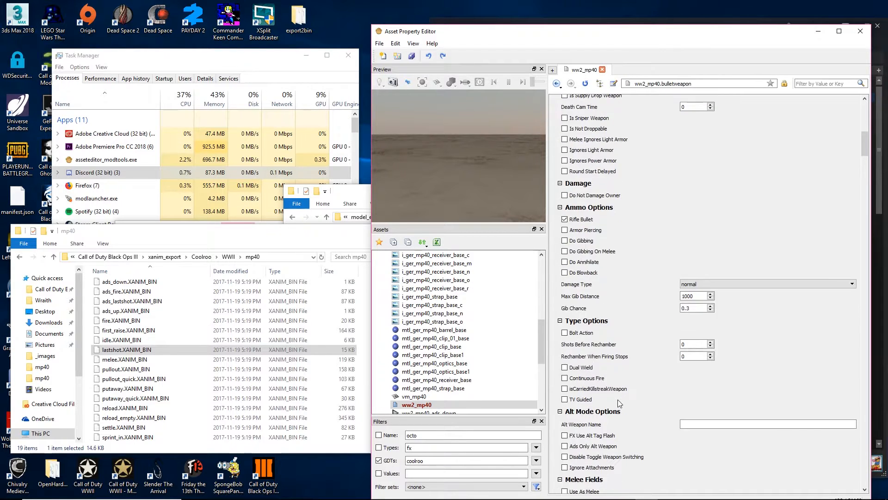
pyautogui.scroll(-2, 617, 399)
pyautogui.scroll(-4, 608, 380)
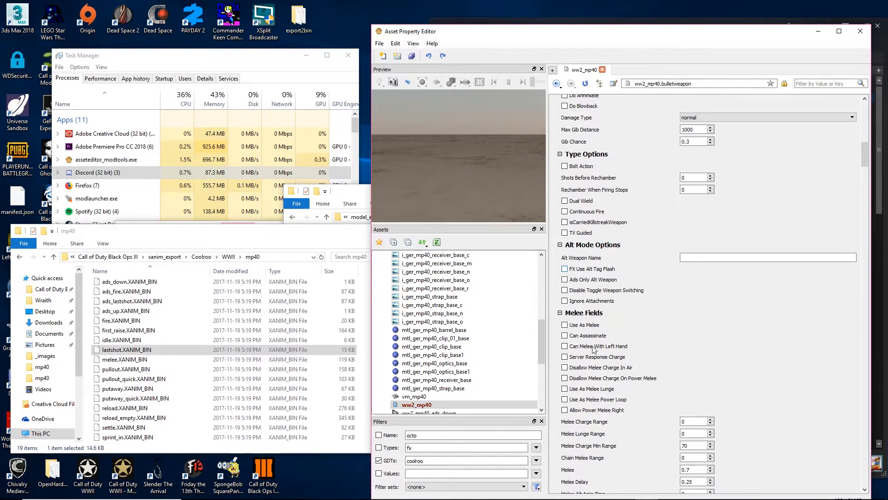
pyautogui.click(594, 325)
pyautogui.scroll(-4, 736, 380)
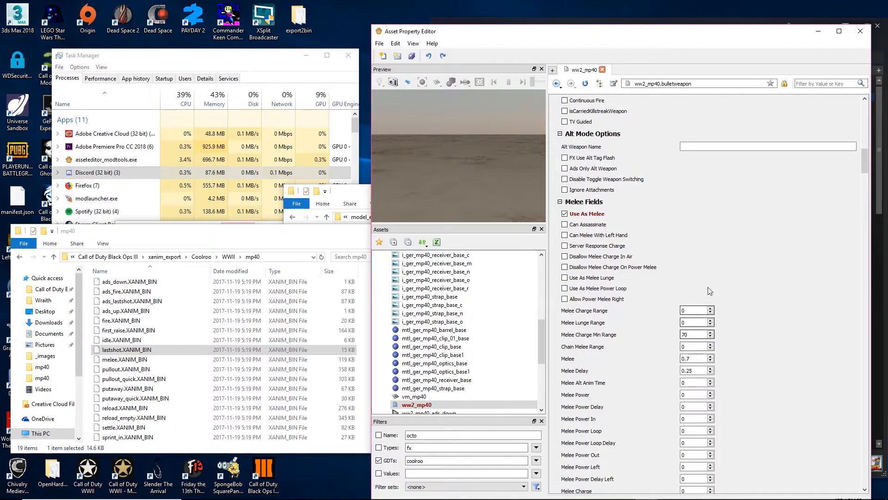
pyautogui.scroll(-14, 678, 334)
pyautogui.scroll(-10, 678, 334)
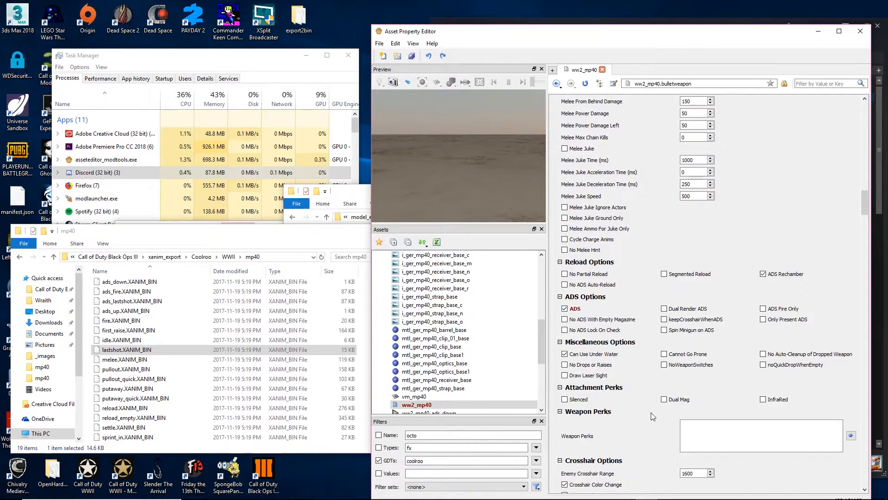
# Step: Set the weapon's Ammo Name to mp40_ww2, Ammo Display Name to mp40 and Clip Name to mp40_clip
pyautogui.scroll(-9, 651, 401)
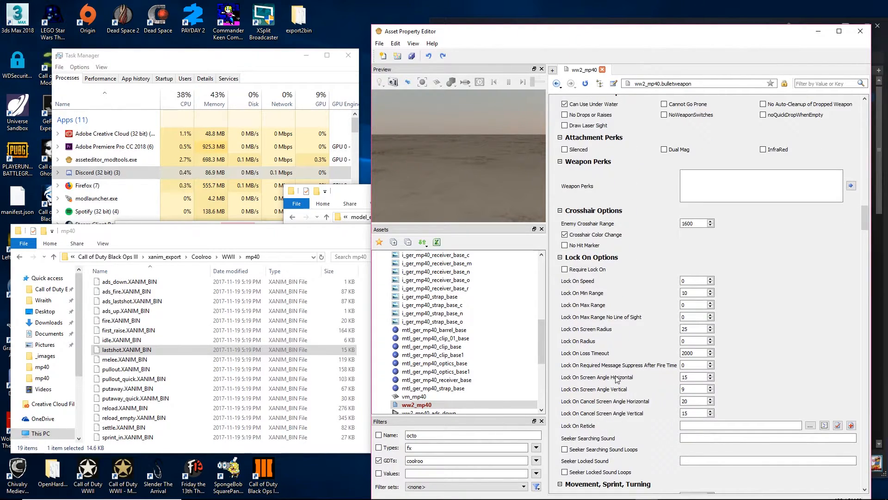
pyautogui.scroll(-4, 619, 381)
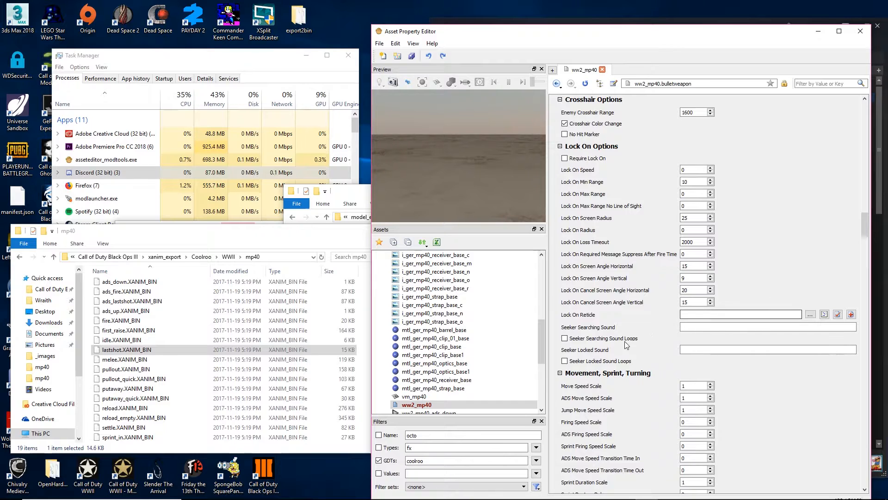
pyautogui.scroll(-10, 618, 349)
pyautogui.scroll(-2, 611, 354)
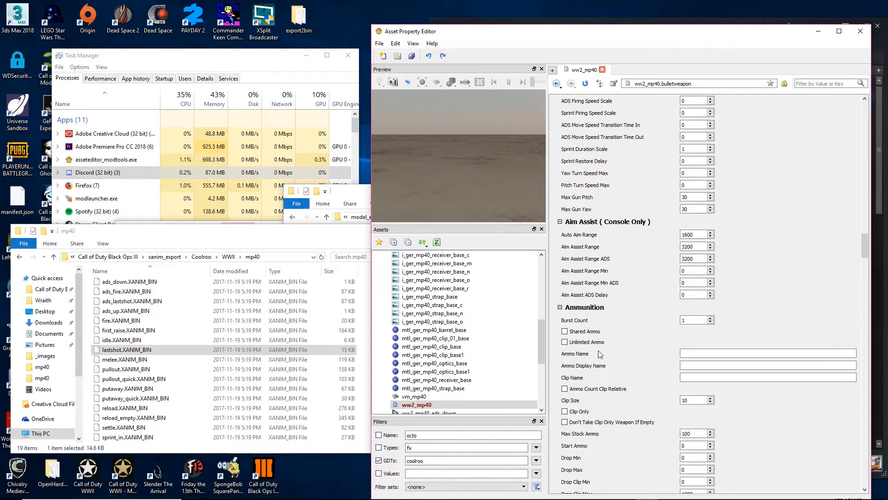
pyautogui.click(705, 356)
pyautogui.write('mp40_ww2')
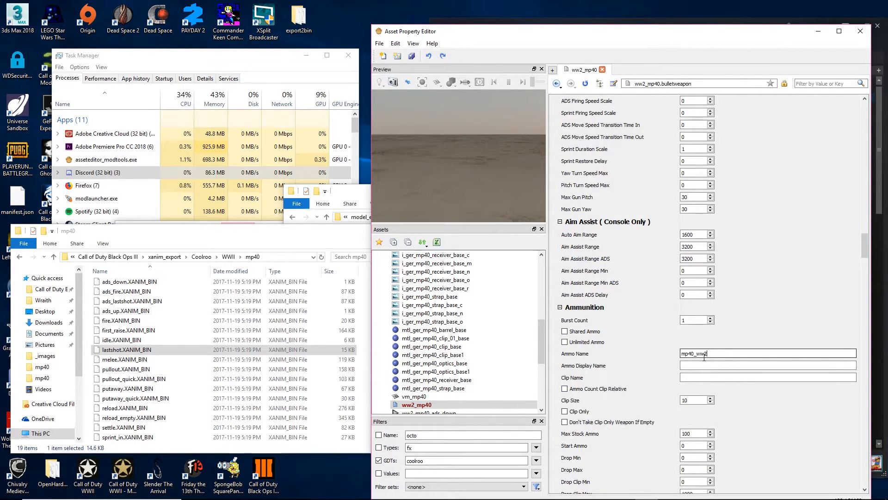
pyautogui.press('Tab')
pyautogui.write('mp40')
pyautogui.press('Tab')
pyautogui.write('m')
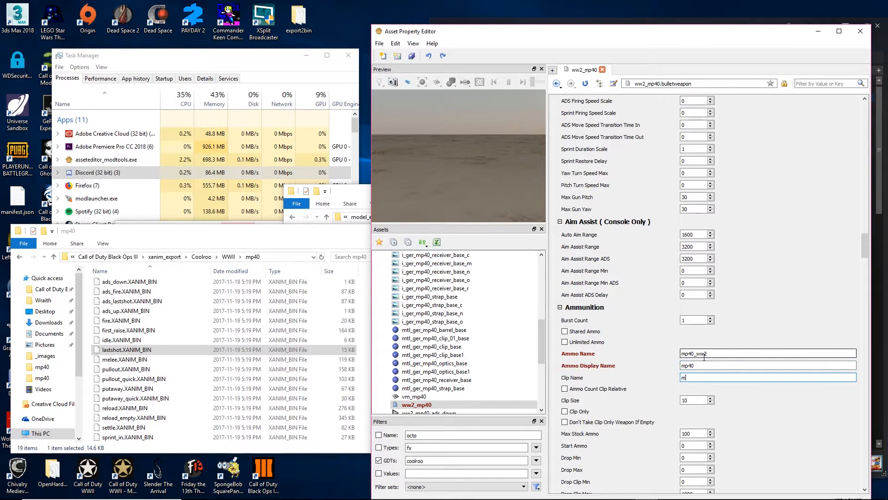
pyautogui.write('p40_clip')
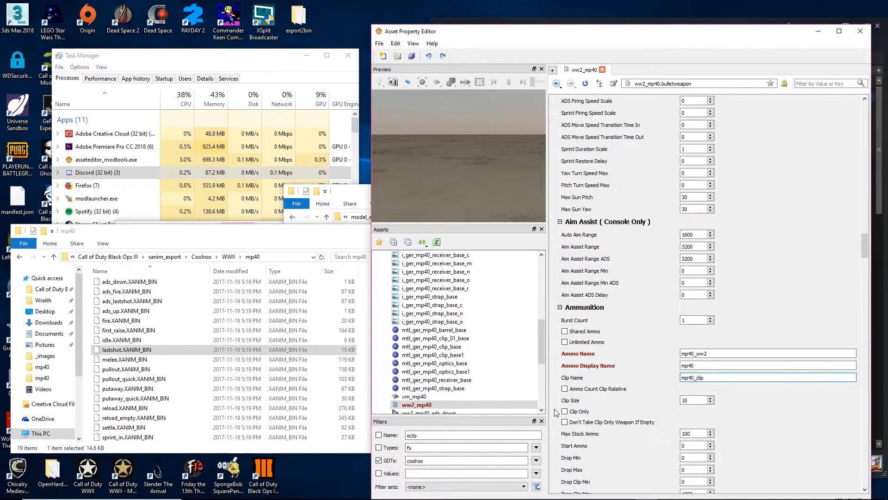
# Step: Enable Clip Only in the Ammunition settings and set the Clip Size to 32
pyautogui.click(572, 411)
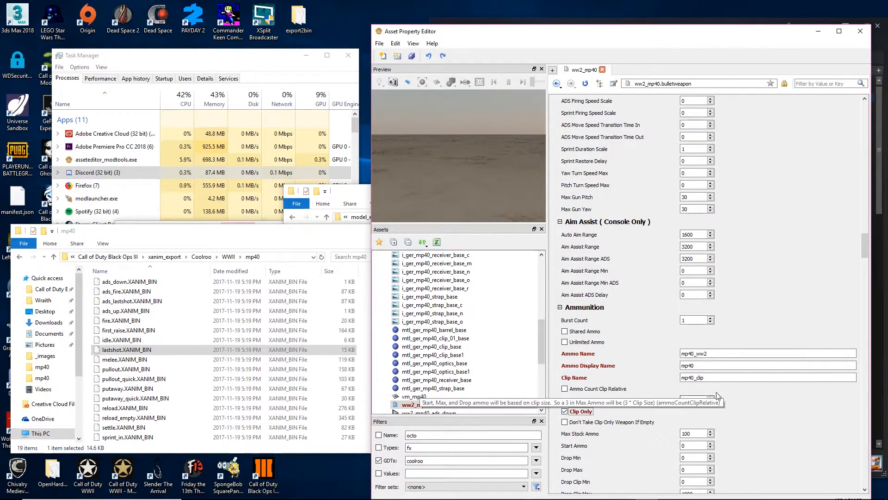
pyautogui.moveTo(704, 401); pyautogui.dragTo(401, 396)
pyautogui.write('31')
pyautogui.press('BackSpace')
pyautogui.write('2')
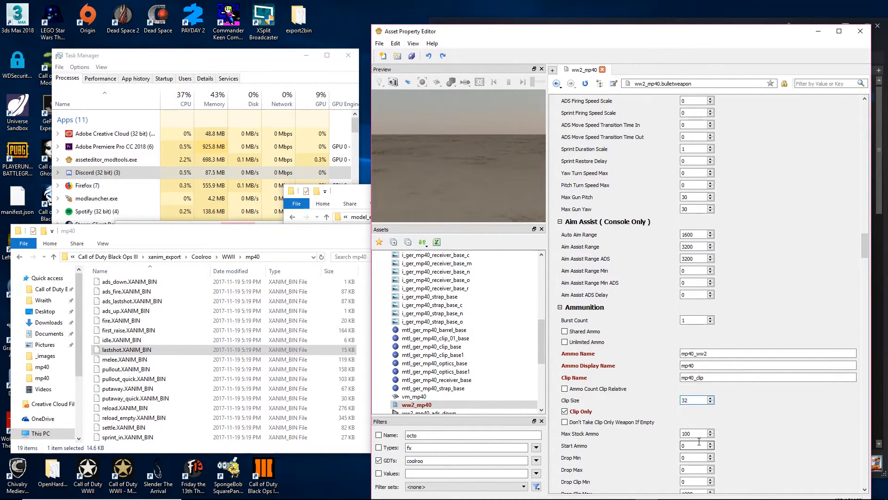
# Step: Open the Windows Calculator for working out the maximum stock ammo
pyautogui.moveTo(699, 434); pyautogui.dragTo(565, 431)
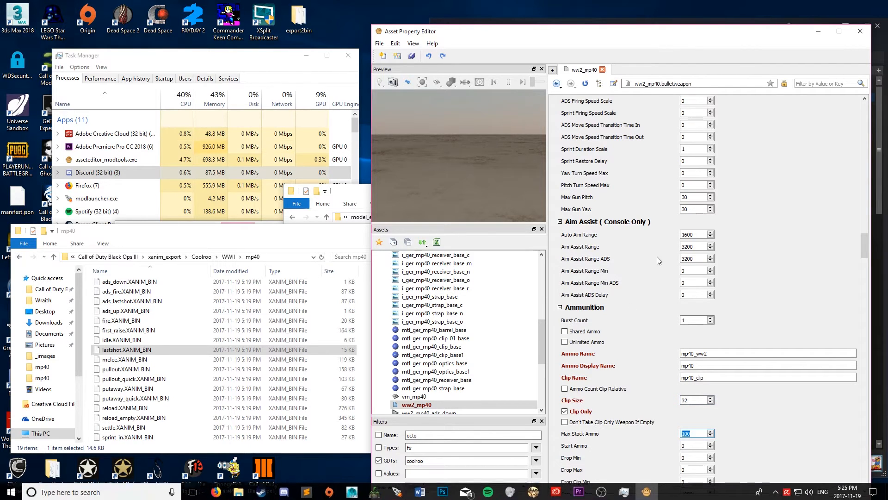
pyautogui.press('super+s')
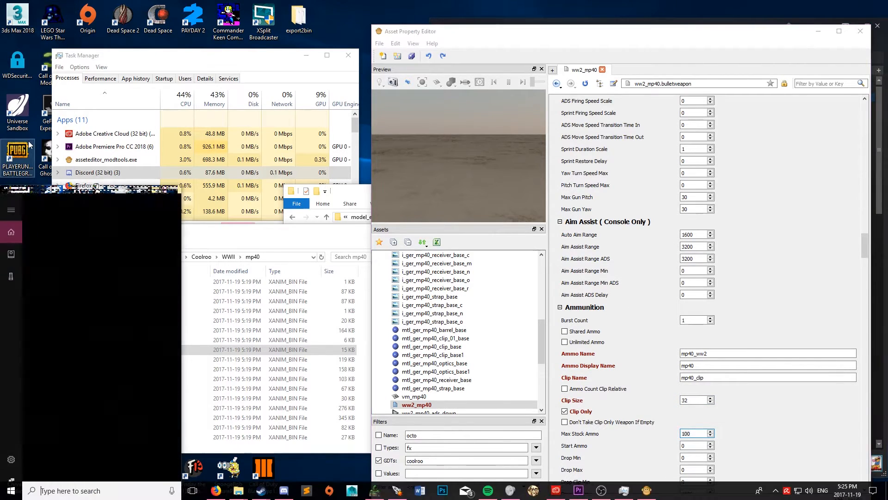
pyautogui.write('calcu')
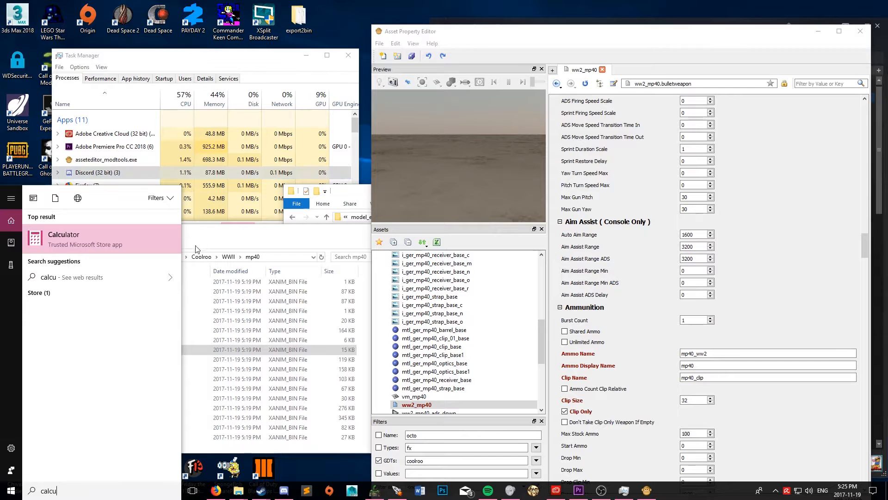
pyautogui.press('Return')
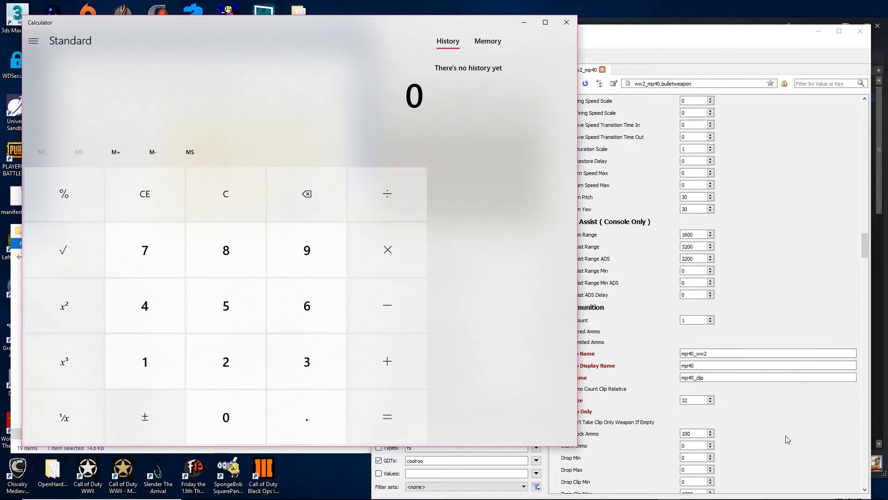
# Step: Return to the Asset Property Editor and set Max Stock Ammo to 320 and Start Ammo to 352
pyautogui.click(699, 456)
pyautogui.click(701, 434)
pyautogui.doubleClick(702, 435)
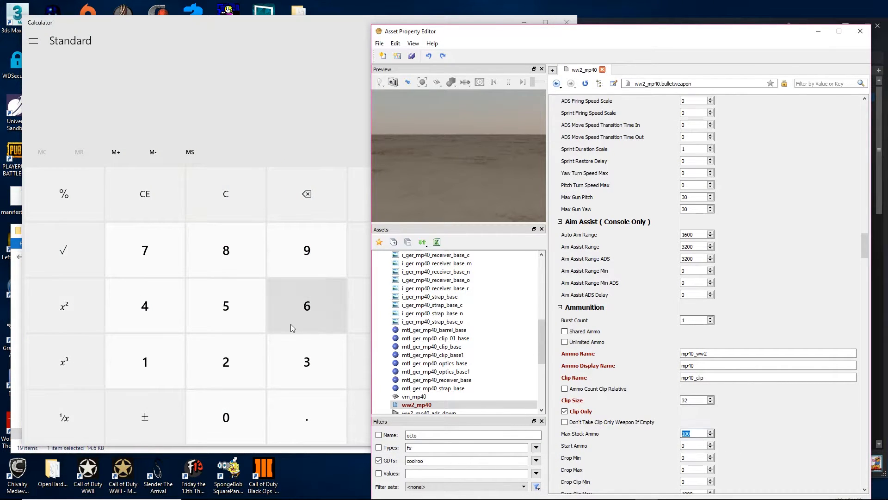
pyautogui.write('320')
pyautogui.press('Tab')
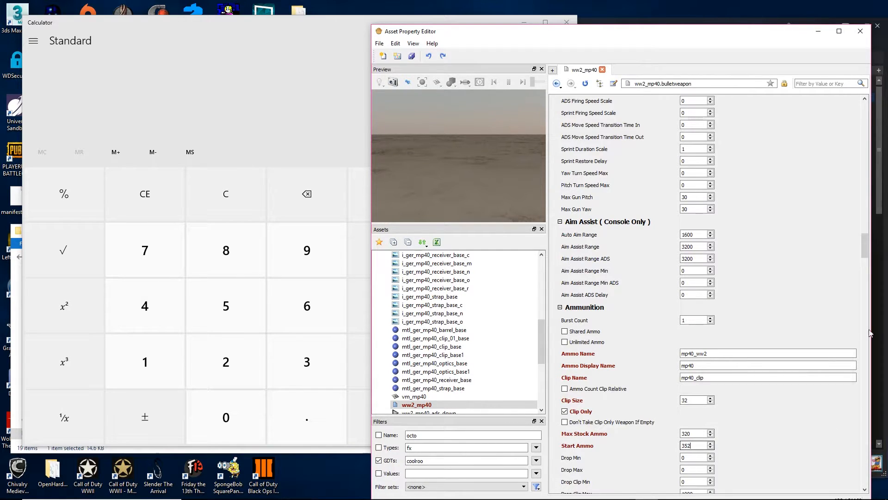
# Step: Open the ak47_mwrm weapon asset from the coolroo GDT to check which tracer types it uses
pyautogui.scroll(-3, 789, 451)
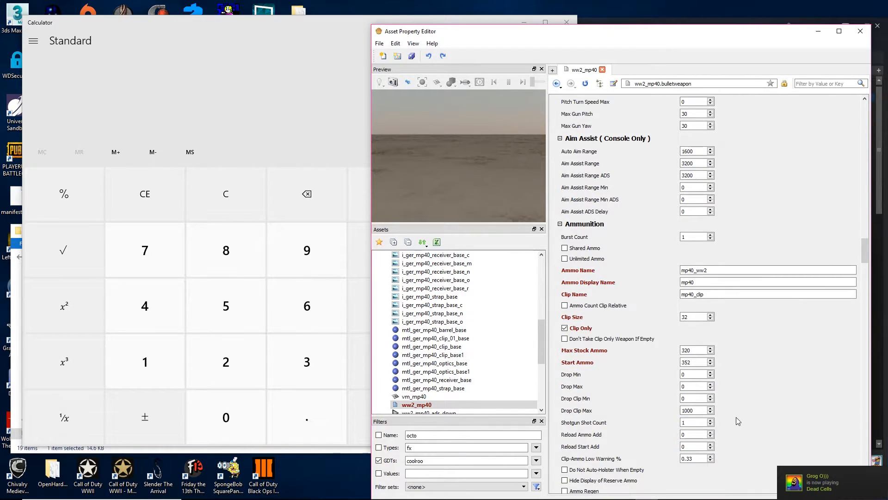
pyautogui.scroll(-3, 706, 439)
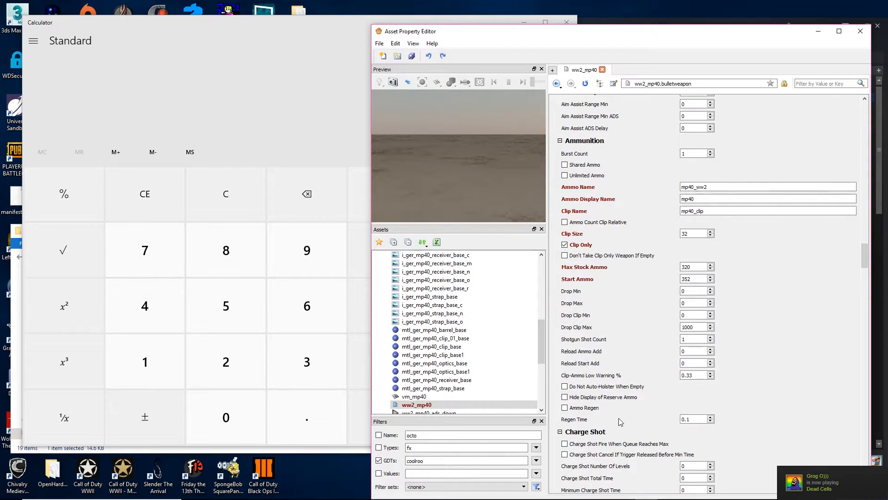
pyautogui.scroll(-8, 620, 421)
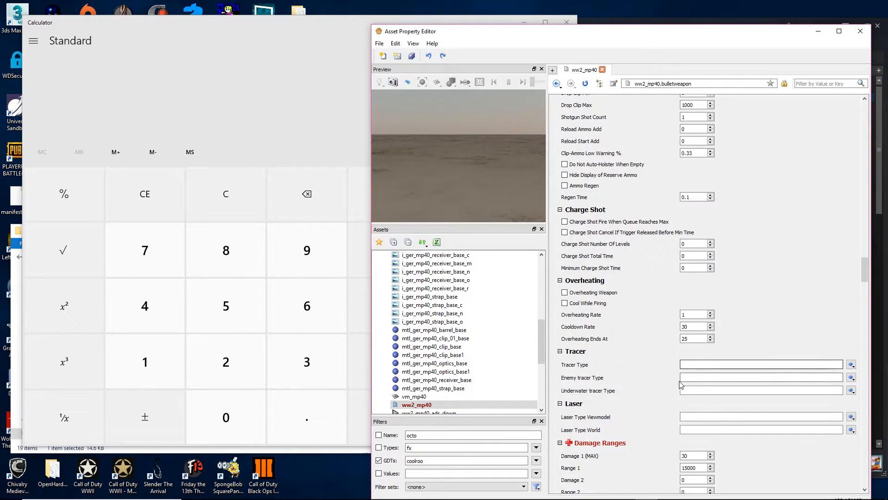
pyautogui.scroll(4, 436, 322)
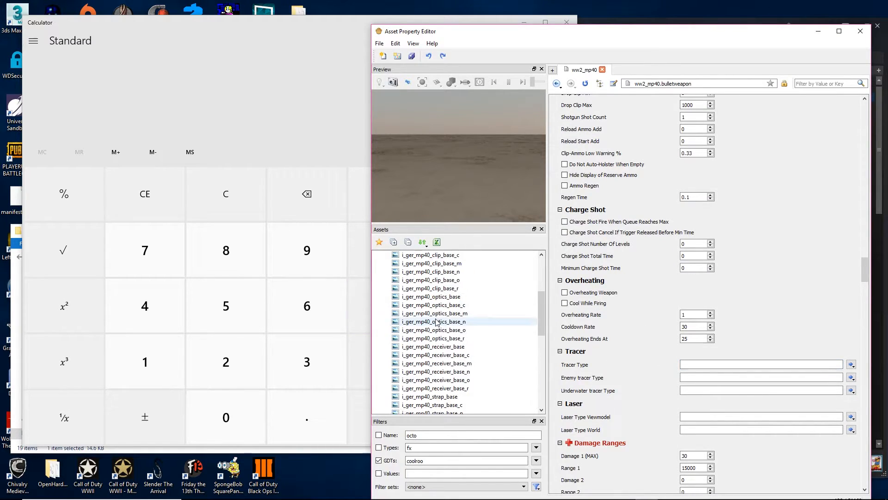
pyautogui.scroll(10, 436, 322)
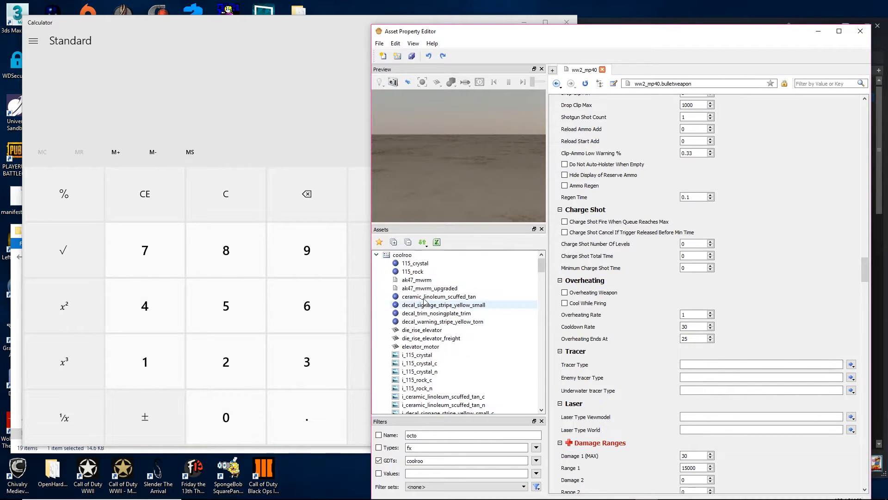
pyautogui.click(417, 281)
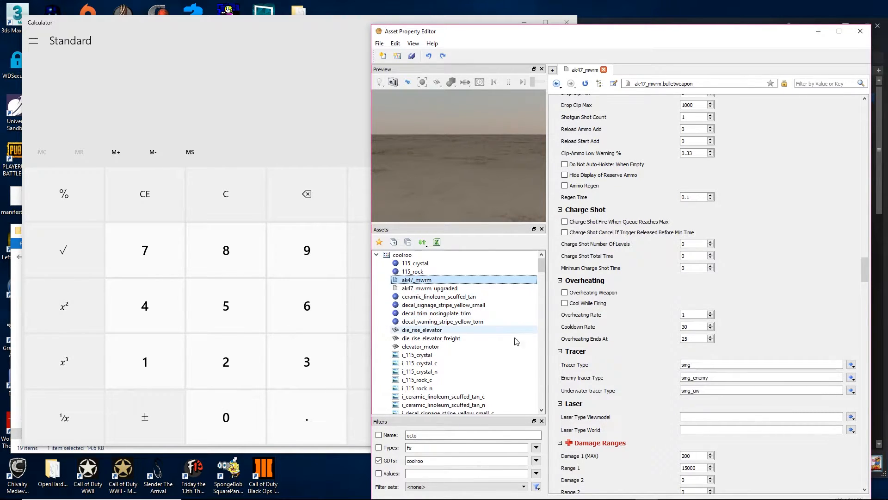
# Step: Return to ww2_mp40 and set Tracer Type to smg, Enemy tracer Type to smg_enemy and Underwater tracer Type to smg_uw
pyautogui.scroll(-20, 521, 337)
pyautogui.scroll(-10, 465, 378)
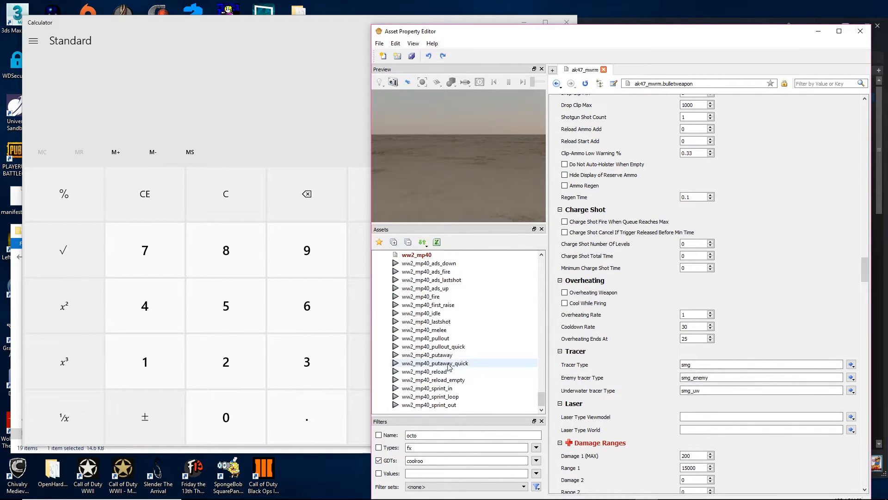
pyautogui.scroll(5, 447, 367)
pyautogui.click(416, 379)
pyautogui.click(697, 366)
pyautogui.write('smg')
pyautogui.press('Return')
pyautogui.press('Tab')
pyautogui.write('smg')
pyautogui.click(711, 392)
pyautogui.click(711, 389)
pyautogui.write('s')
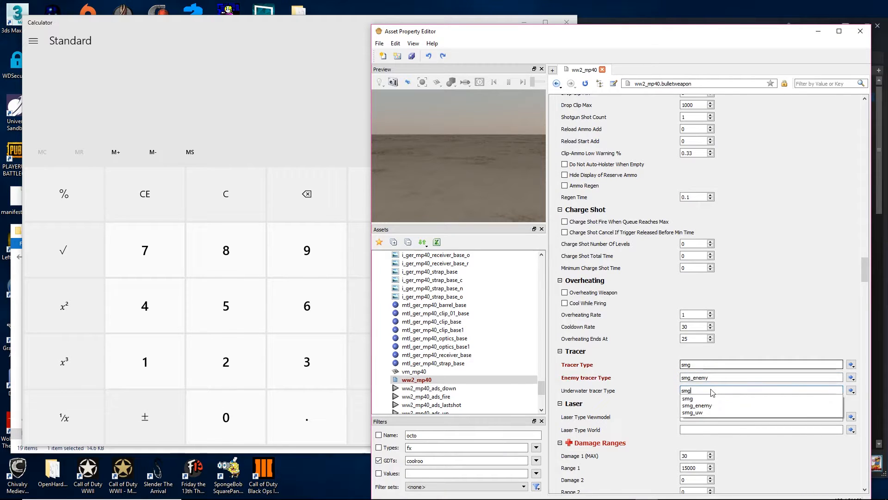
pyautogui.click(698, 412)
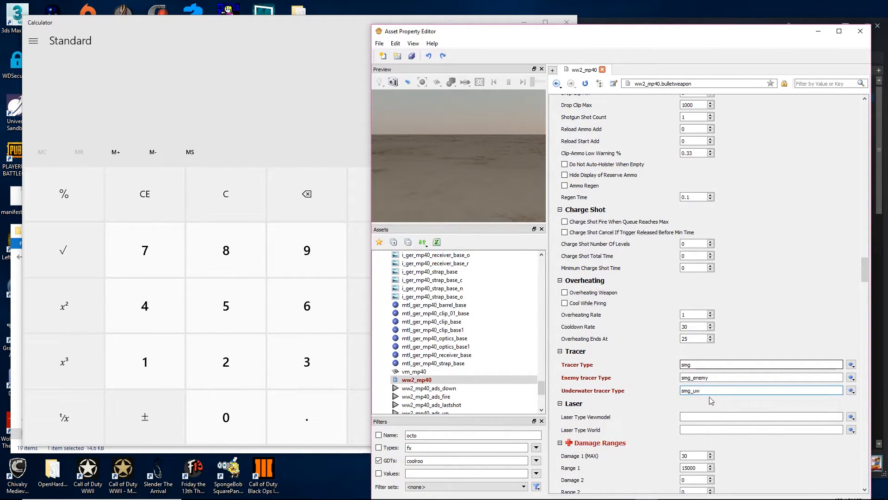
# Step: Switch to the web browser, search the web for "call of duty mp40" and open the Call of Duty Wiki's MP40 article
pyautogui.scroll(-5, 711, 403)
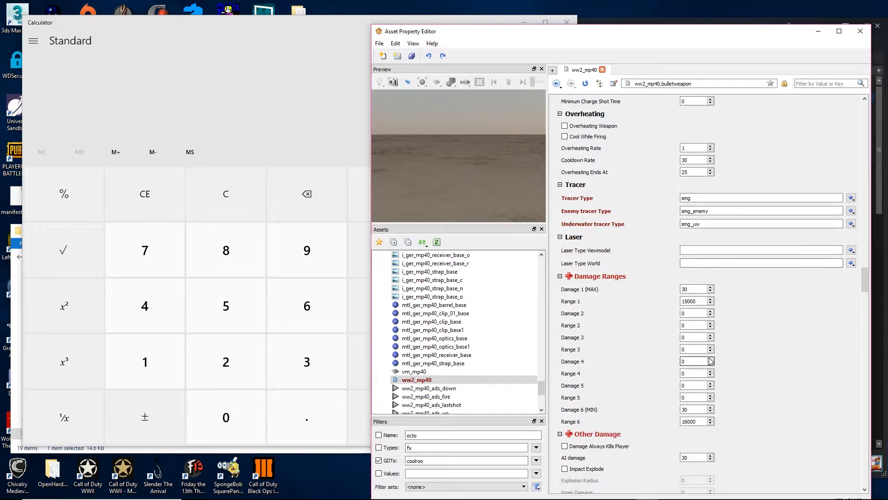
pyautogui.scroll(-2, 711, 360)
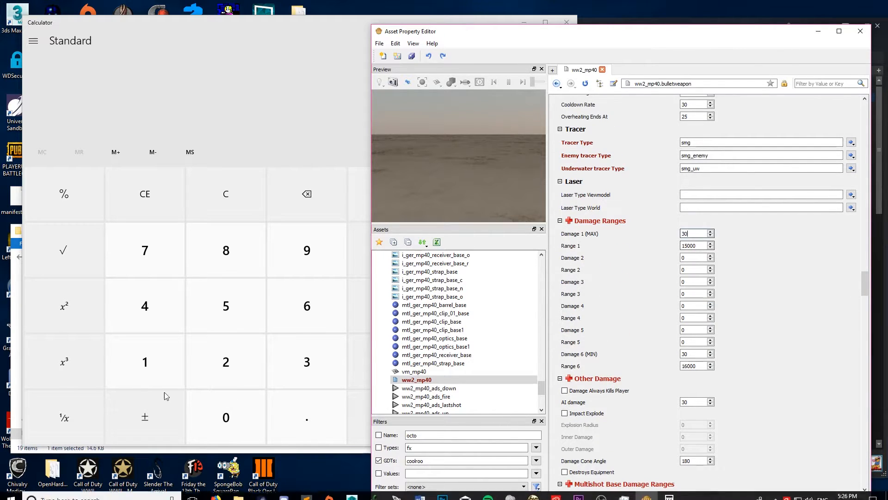
pyautogui.click(230, 490)
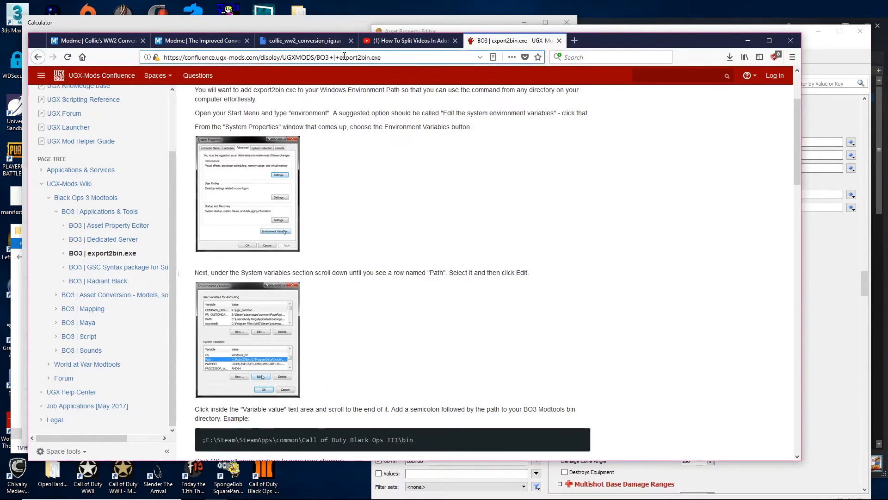
pyautogui.click(463, 56)
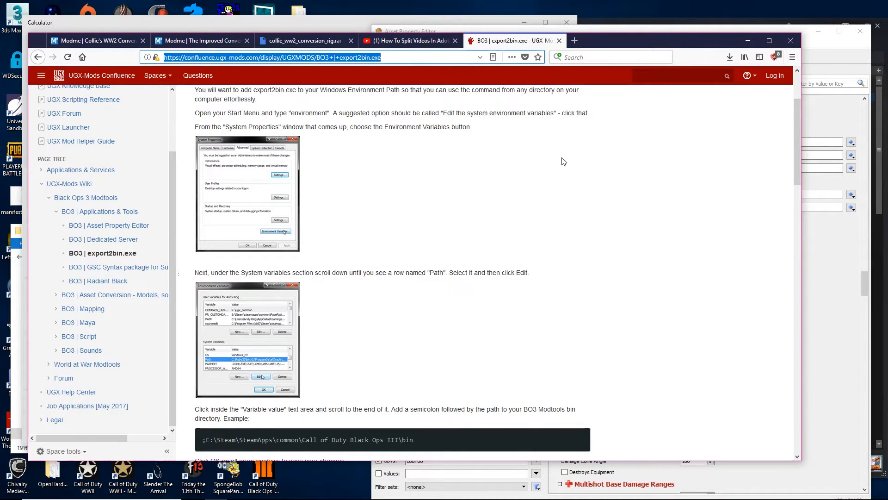
pyautogui.write('call of duty mp45')
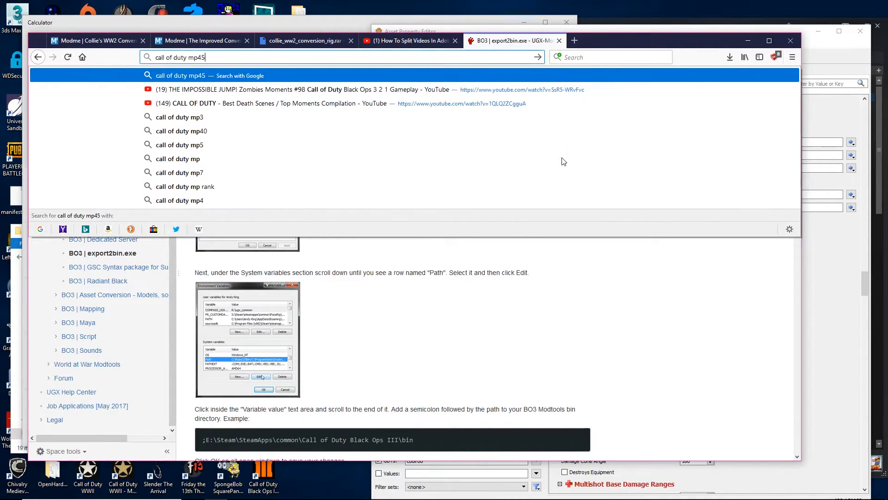
pyautogui.press('BackSpace')
pyautogui.write('0')
pyautogui.press('Return')
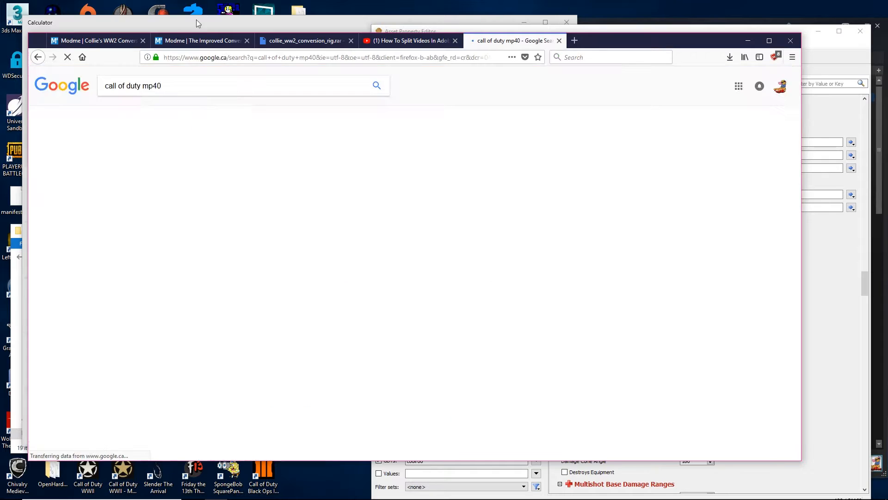
pyautogui.click(204, 152)
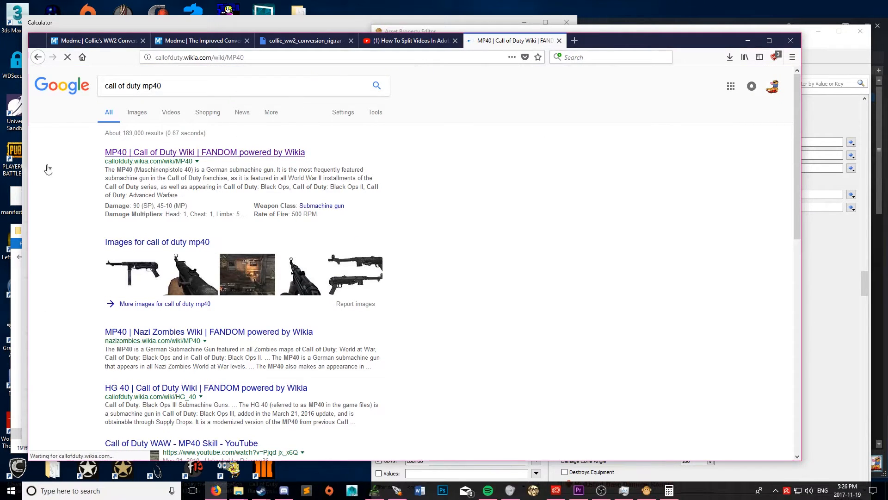
# Step: Check the MP40 stat boxes for the early Call of Duty games, down to Call of Duty 3
pyautogui.scroll(-6, 481, 278)
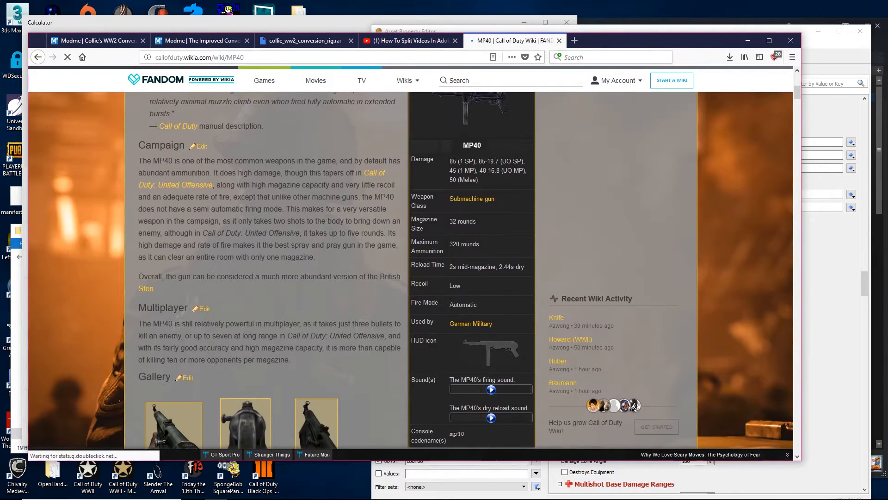
pyautogui.scroll(-15, 440, 349)
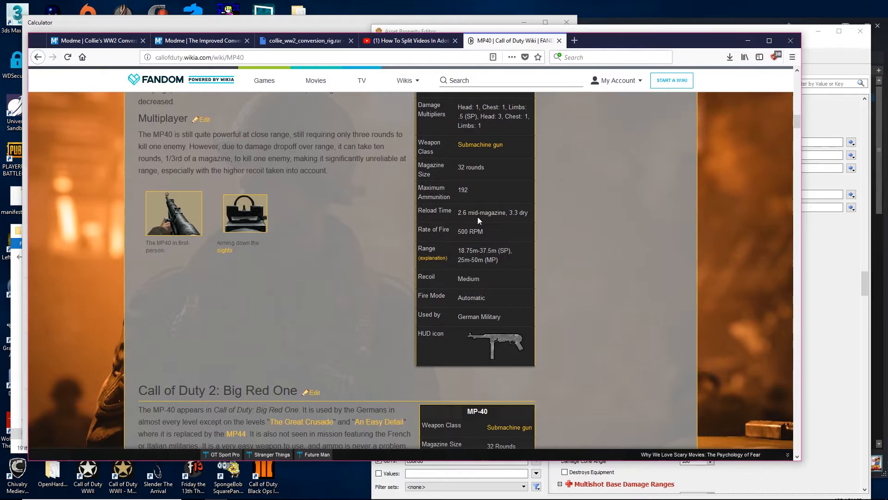
pyautogui.scroll(-5, 490, 348)
pyautogui.scroll(-6, 490, 348)
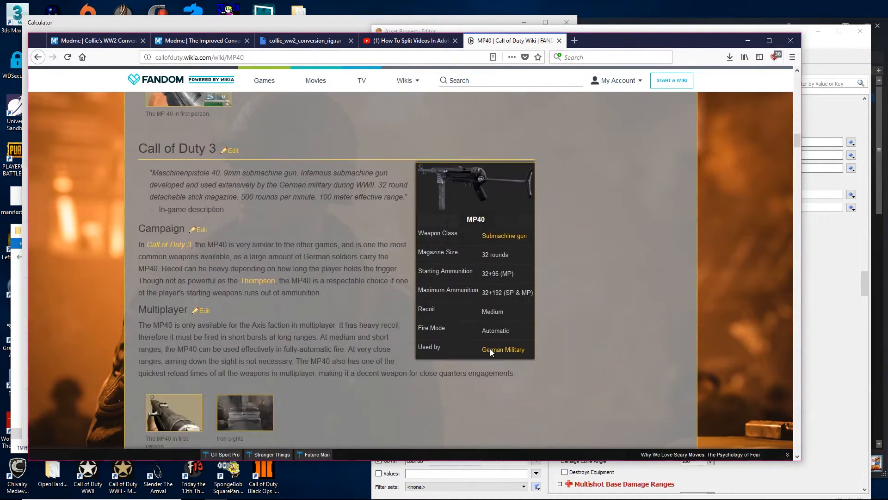
pyautogui.scroll(-1, 487, 345)
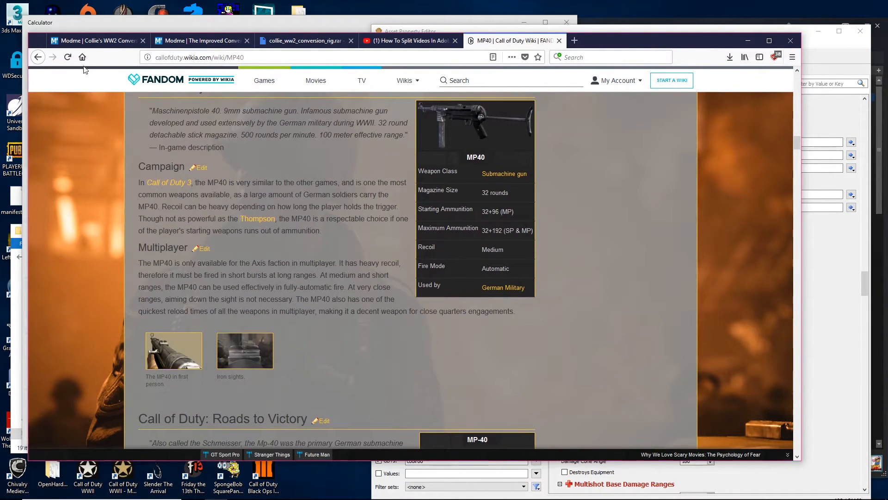
# Step: Return to the search results and look through the Nazi Zombies Wiki's MP40 article for weapon stats
pyautogui.click(36, 58)
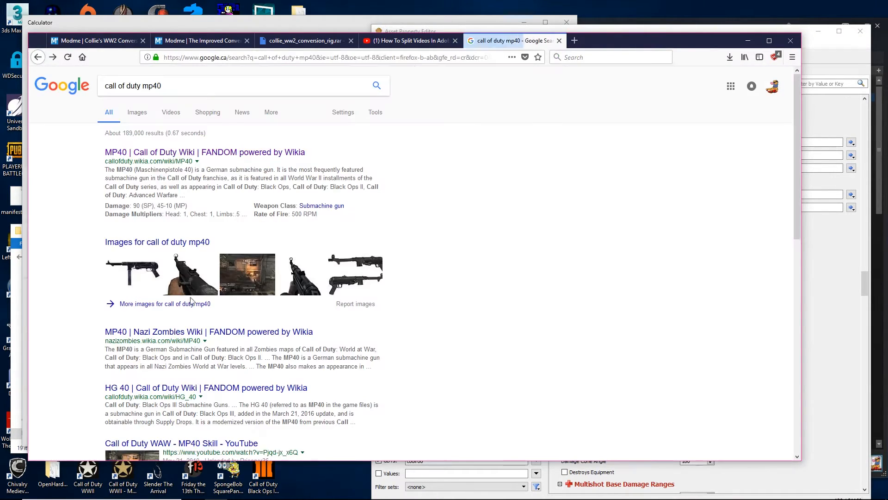
pyautogui.click(205, 336)
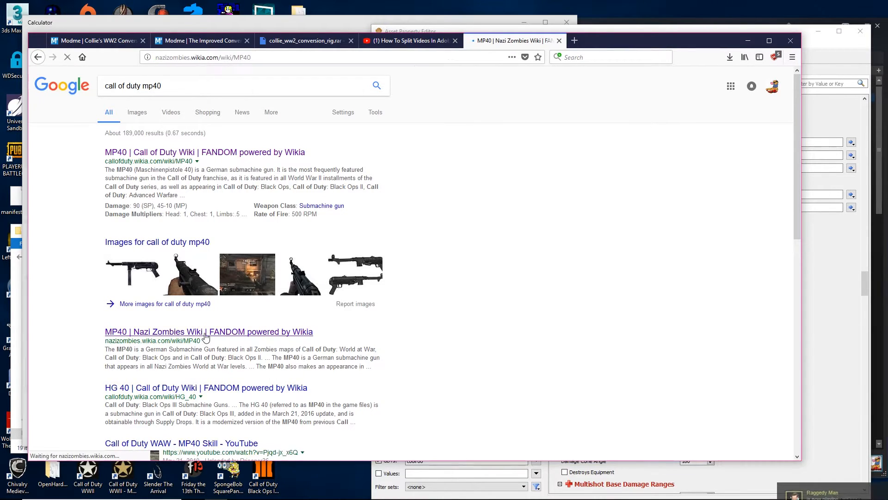
pyautogui.scroll(-10, 339, 240)
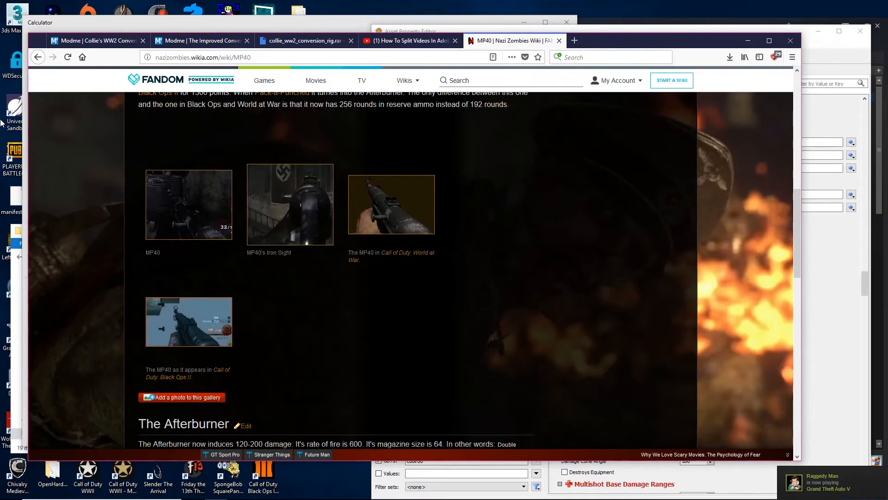
# Step: Reopen the Call of Duty Wiki's MP40 article and compare the damage stats of each game up to Black Ops
pyautogui.click(38, 57)
pyautogui.click(138, 154)
pyautogui.scroll(-5, 392, 347)
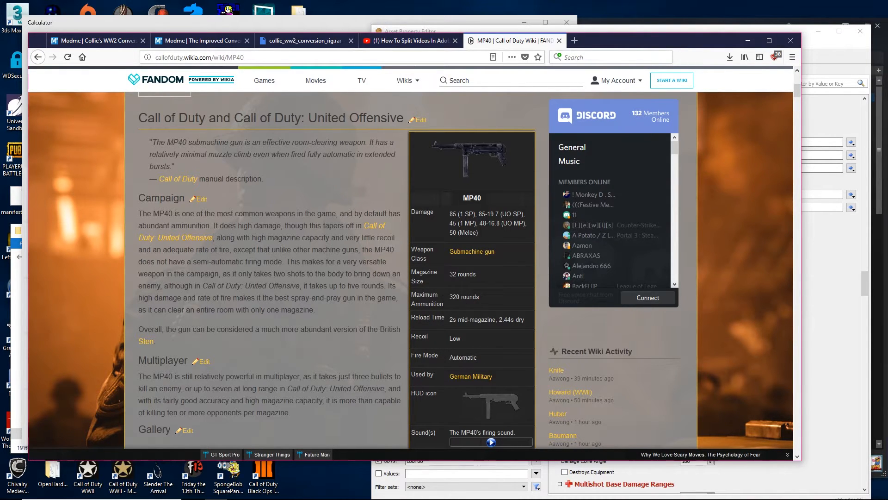
pyautogui.scroll(-20, 435, 391)
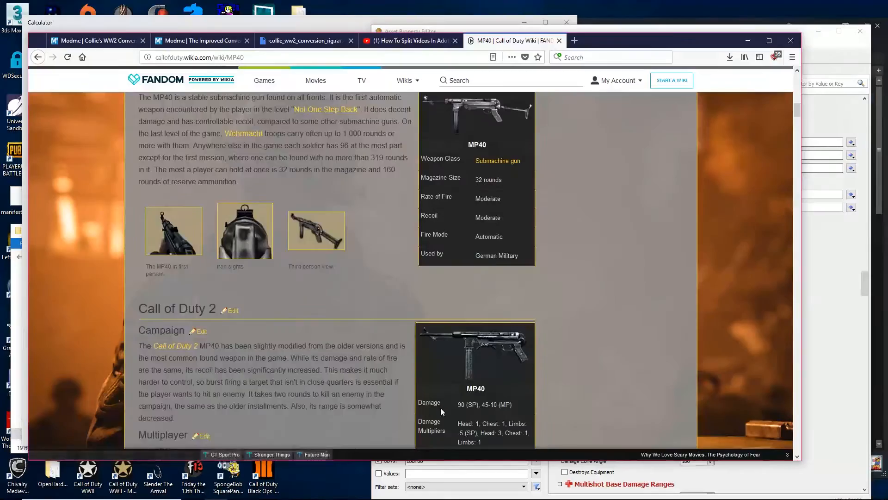
pyautogui.scroll(-20, 443, 407)
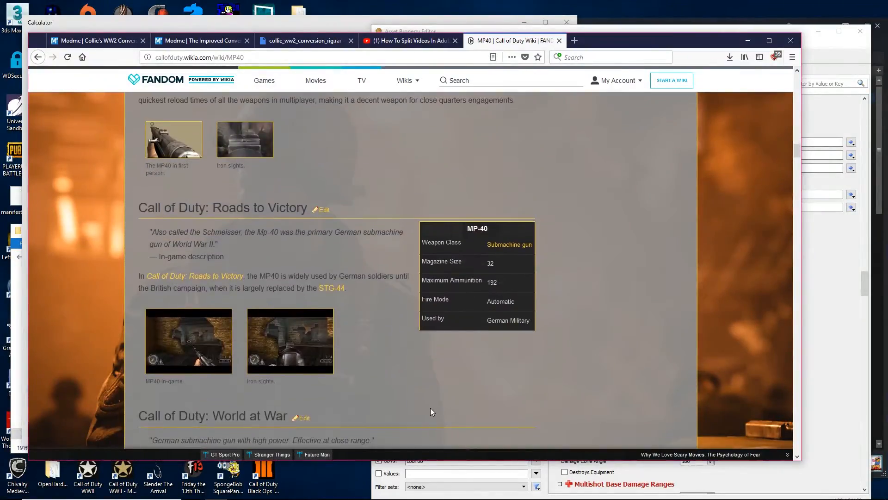
pyautogui.scroll(-20, 436, 420)
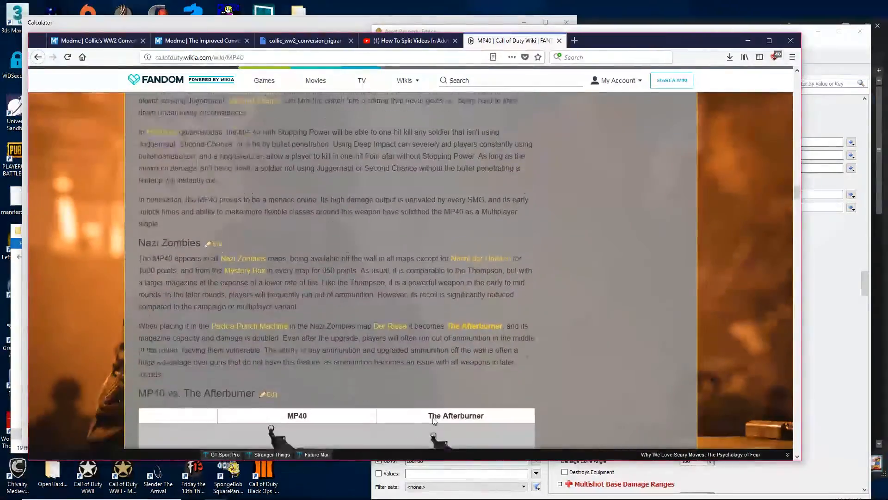
pyautogui.scroll(-6, 436, 420)
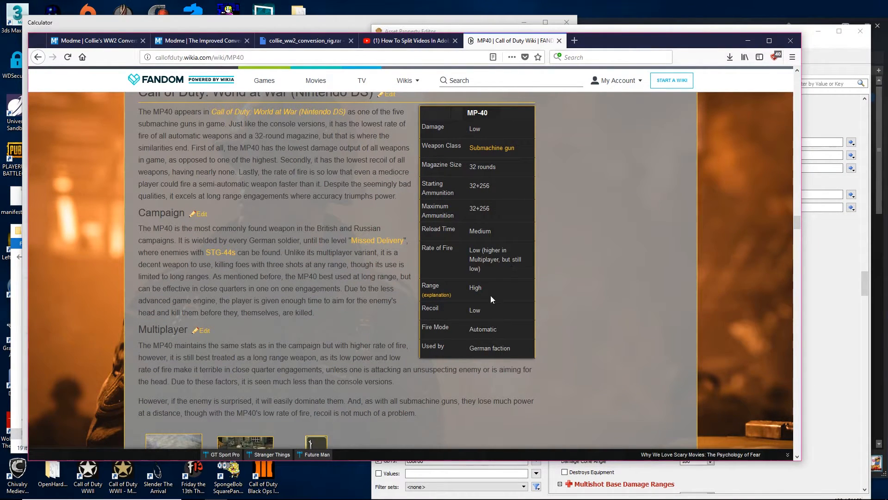
pyautogui.scroll(-10, 480, 267)
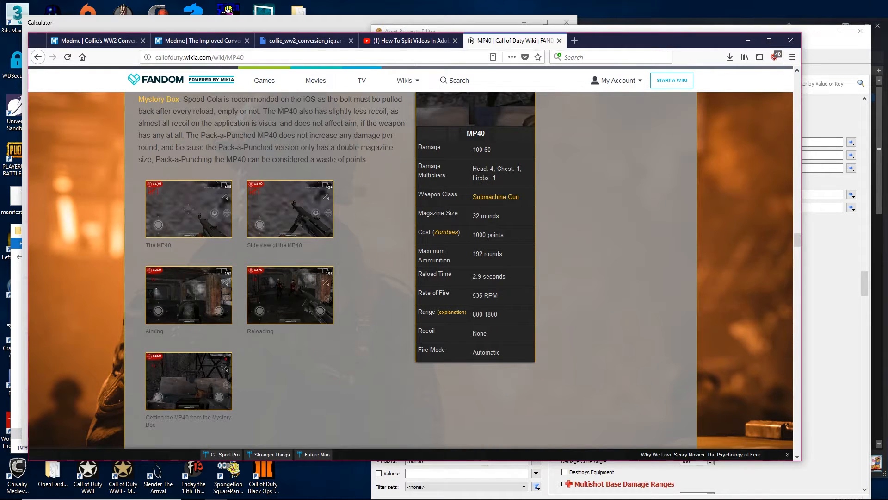
pyautogui.scroll(8, 488, 275)
pyautogui.scroll(-15, 490, 324)
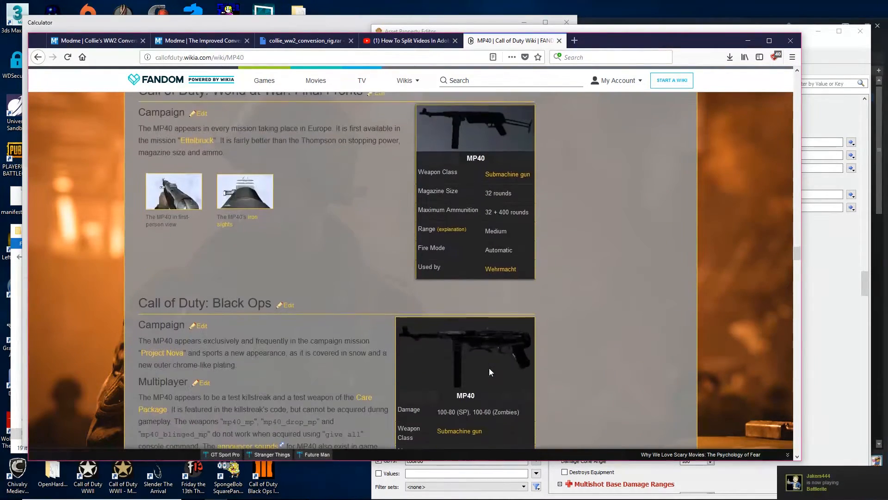
pyautogui.scroll(-5, 490, 365)
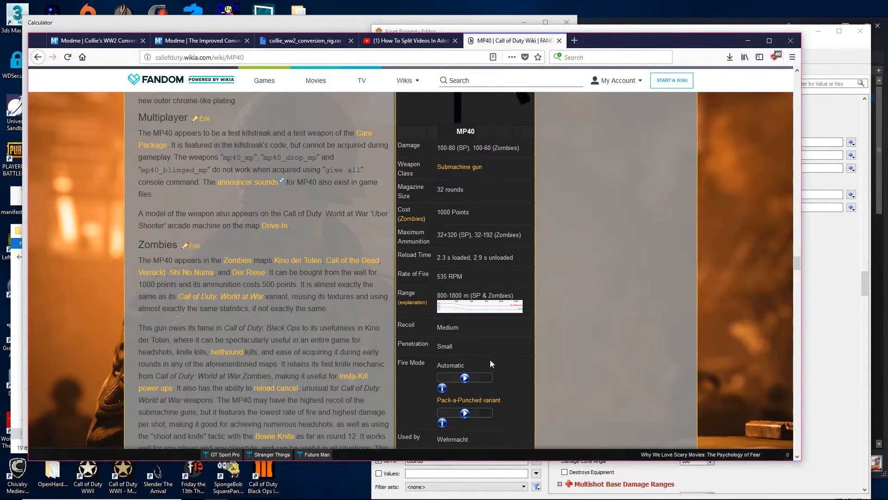
# Step: Examine the article's Black Ops II and Black Ops III sections for the MP40's Zombies damage and ammunition stats
pyautogui.scroll(-9, 474, 317)
pyautogui.scroll(-15, 476, 334)
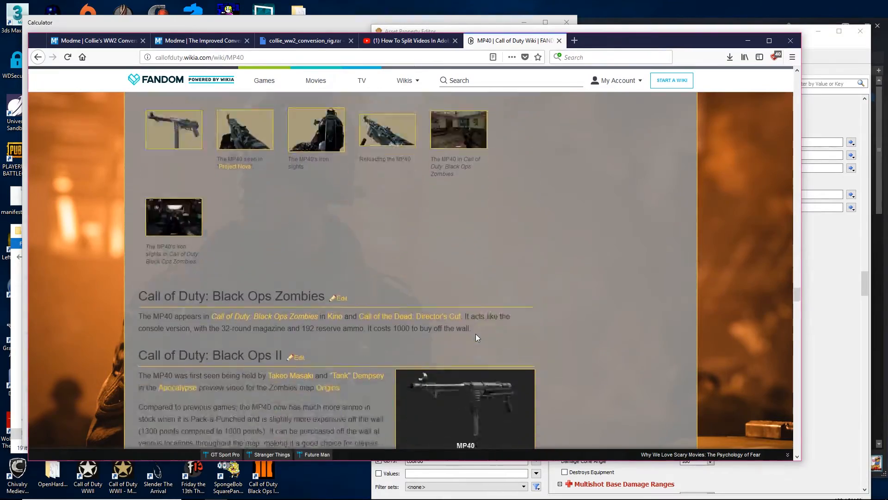
pyautogui.scroll(-15, 476, 335)
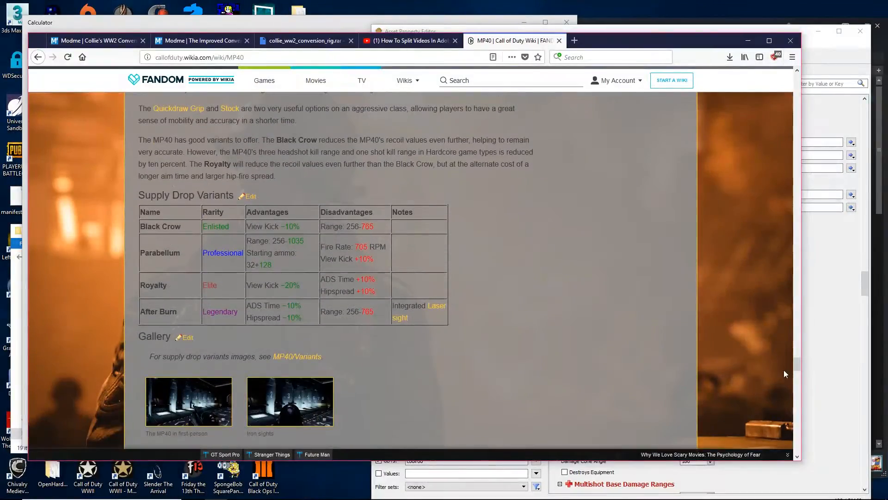
pyautogui.scroll(12, 647, 347)
pyautogui.scroll(-15, 646, 354)
pyautogui.scroll(3, 646, 354)
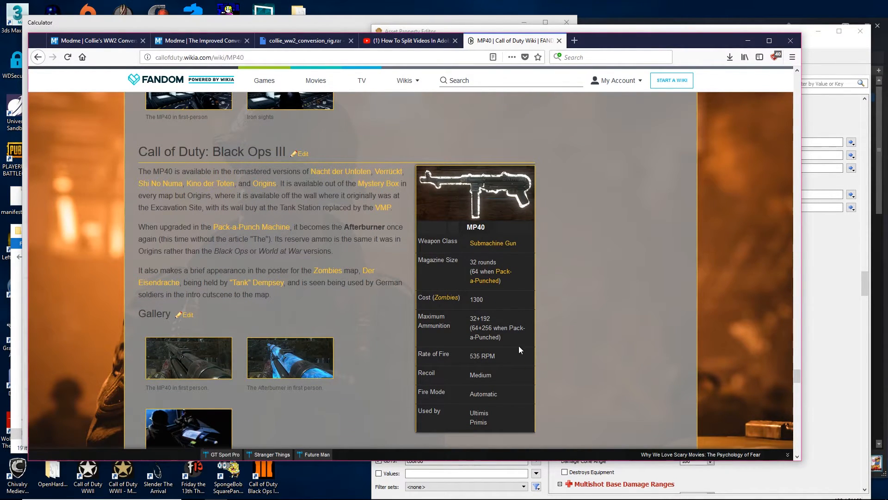
pyautogui.scroll(-4, 505, 342)
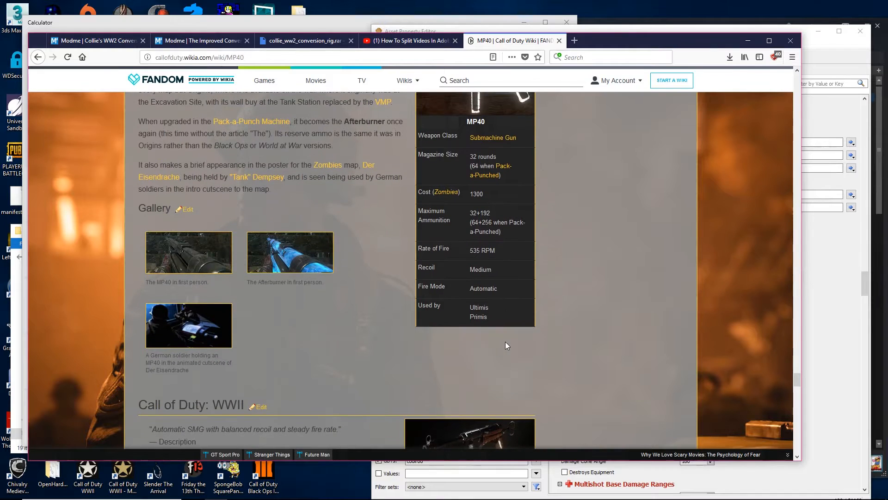
pyautogui.scroll(4, 509, 345)
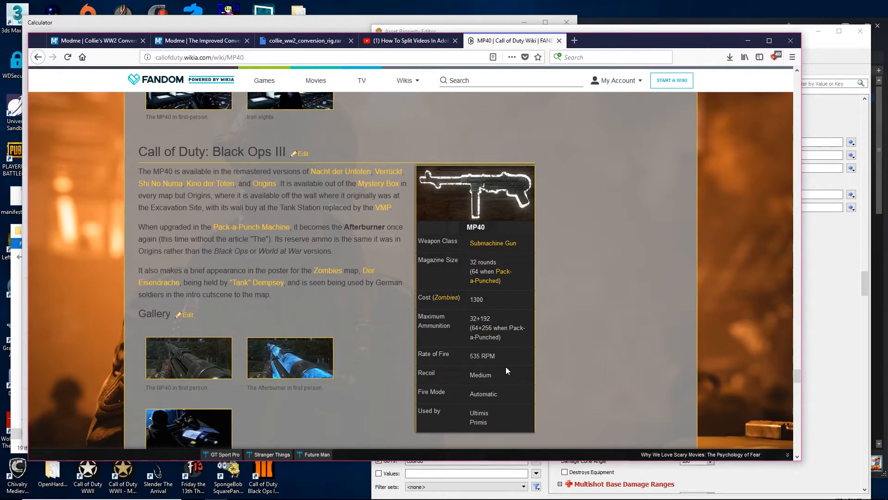
pyautogui.scroll(15, 505, 367)
pyautogui.scroll(15, 536, 321)
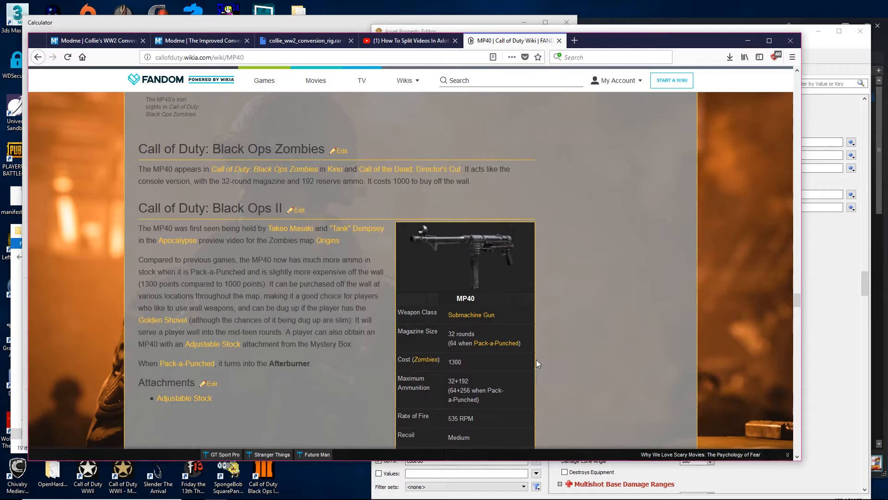
pyautogui.scroll(-2, 488, 346)
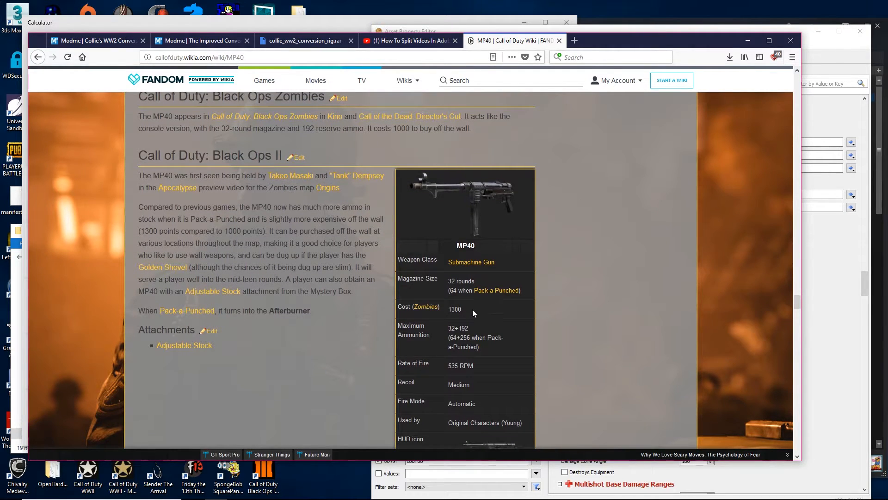
pyautogui.scroll(-6, 473, 307)
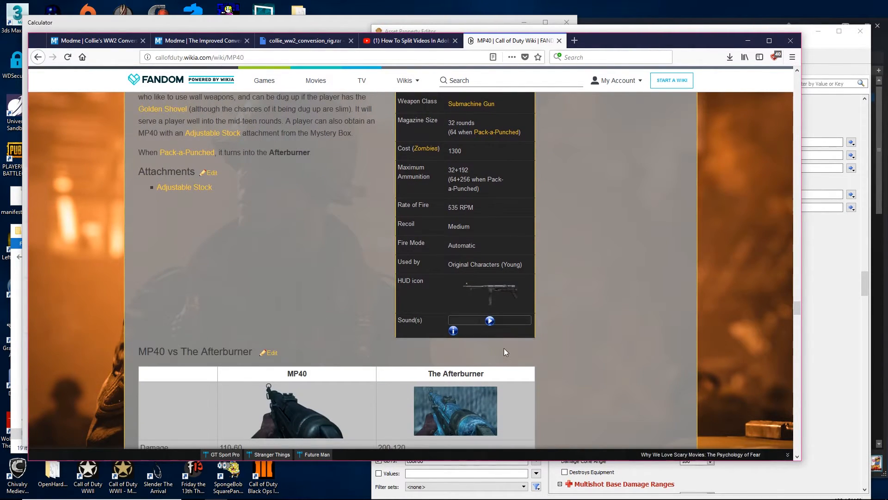
pyautogui.scroll(2, 504, 348)
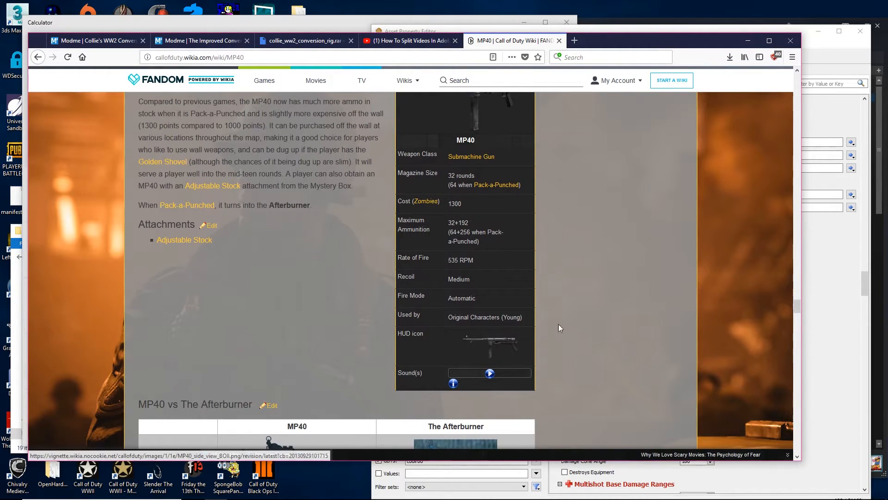
# Step: Return to ww2_mp40 in the Asset Property Editor and set Damage 1 (MAX) to 130 in its Damage Ranges
pyautogui.click(835, 323)
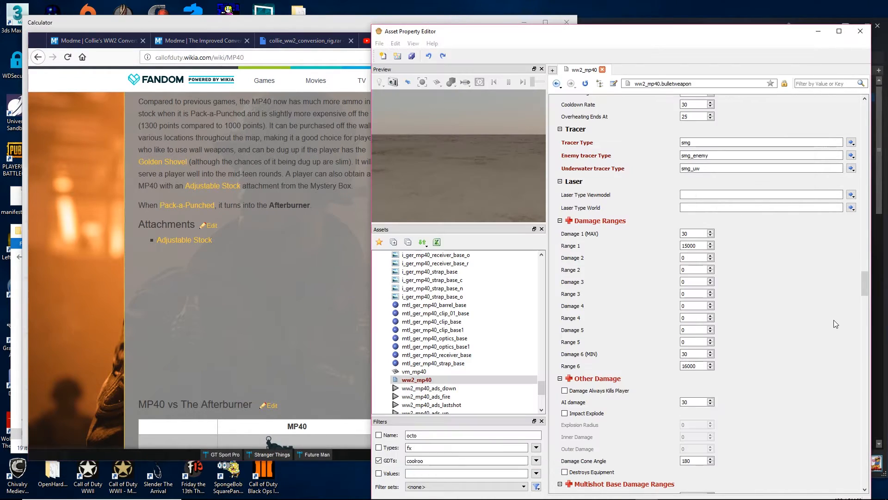
pyautogui.doubleClick(689, 234)
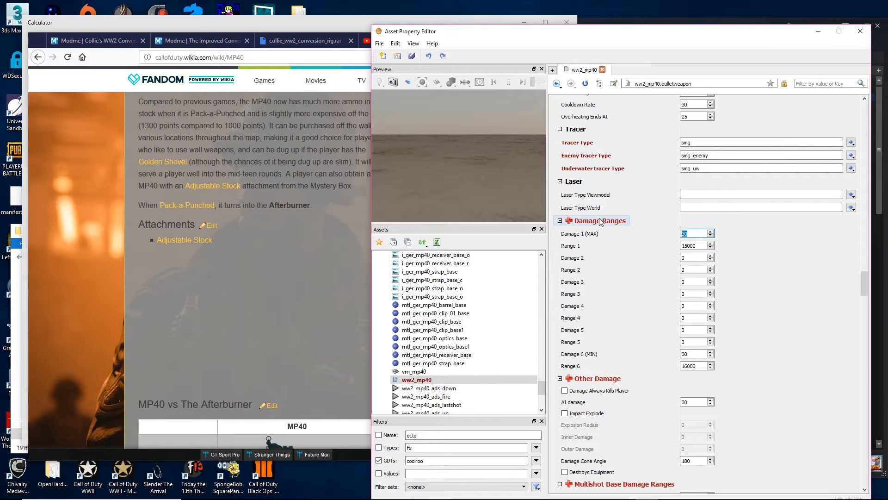
pyautogui.write('130')
pyautogui.scroll(-3, 838, 384)
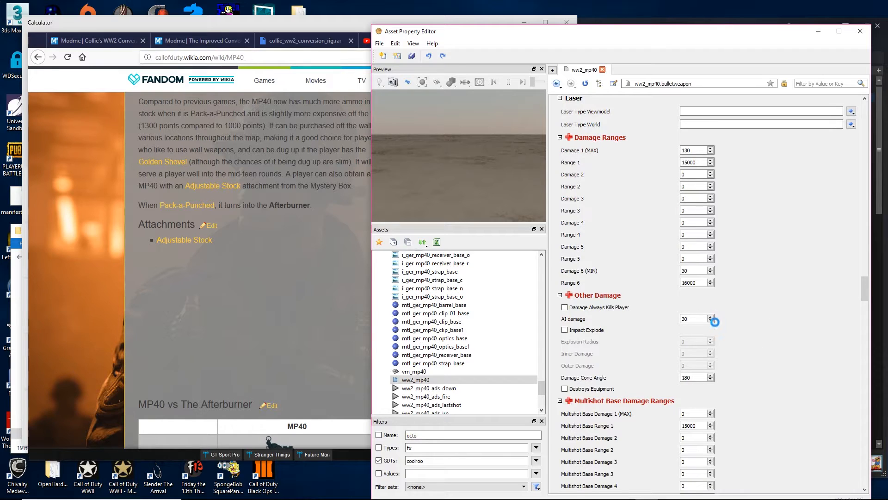
pyautogui.scroll(-10, 682, 306)
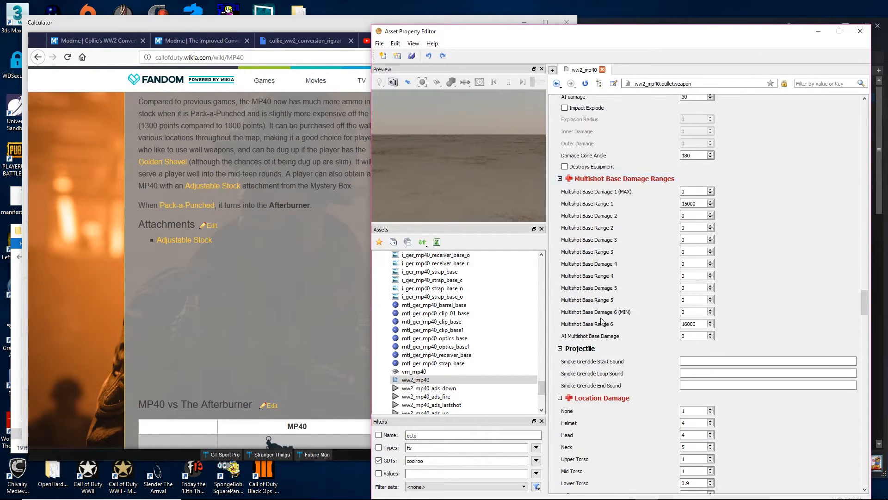
# Step: Collapse the Projectile and Location Damage sections of the ww2_mp40 bulletweapon's properties
pyautogui.click(558, 292)
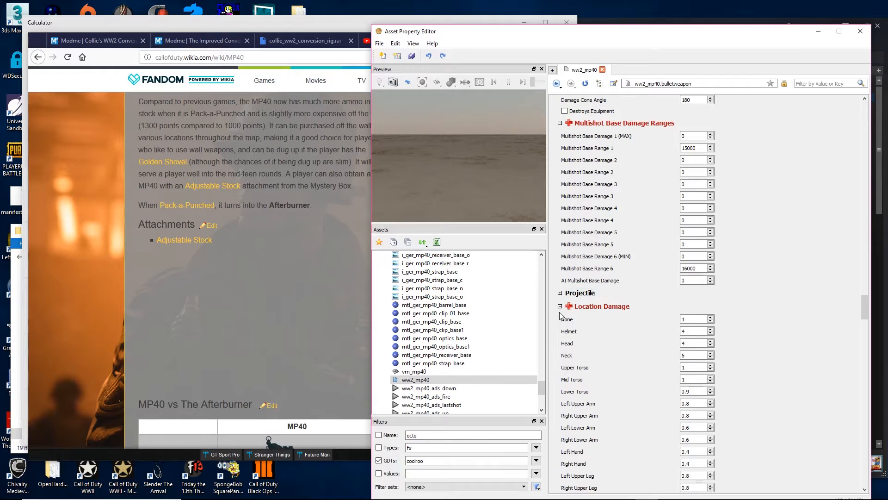
pyautogui.click(560, 306)
pyautogui.scroll(-3, 761, 309)
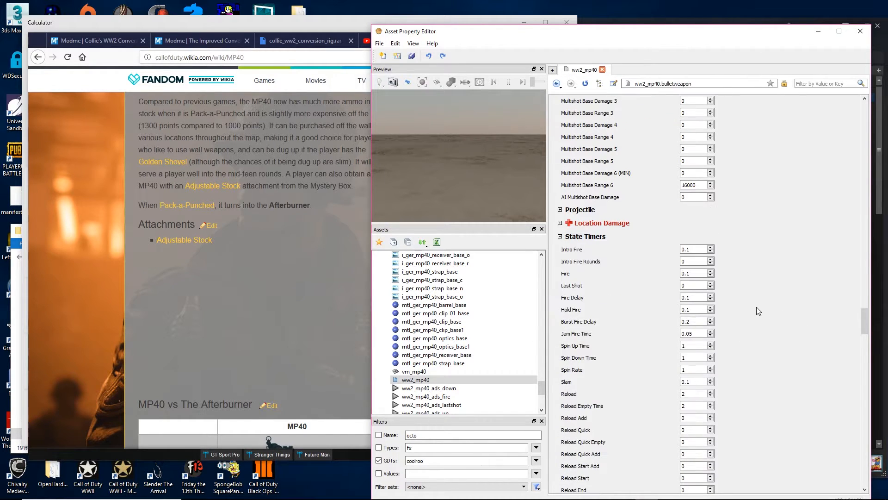
# Step: Set the State Timers Crawl In, Forward, Back, Right, Left, Out Fire and Crawl Out to 1
pyautogui.scroll(-7, 705, 342)
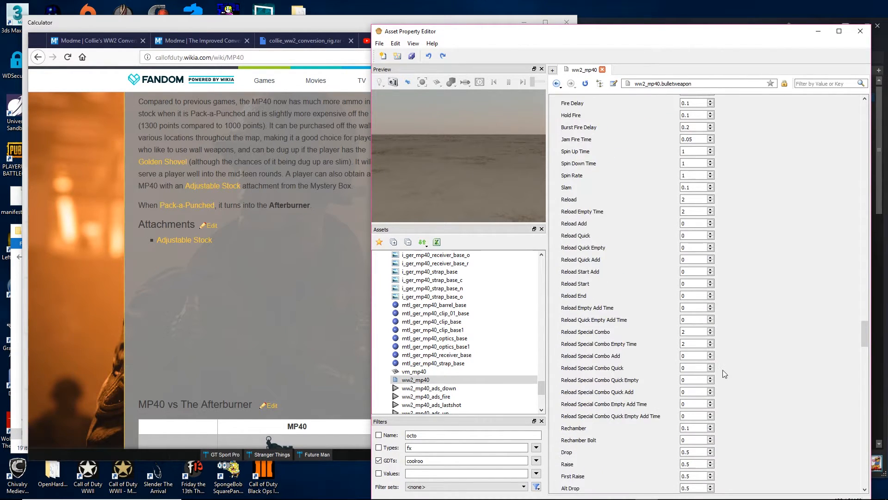
pyautogui.scroll(2, 730, 369)
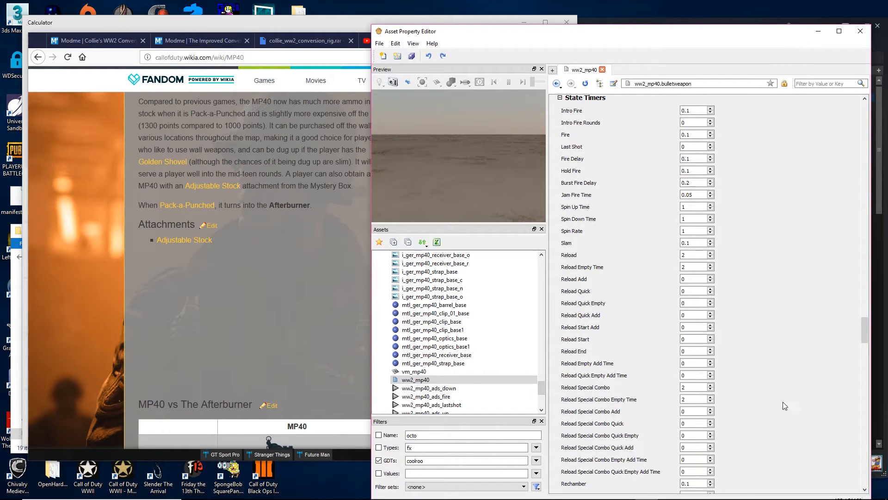
pyautogui.scroll(-2, 772, 386)
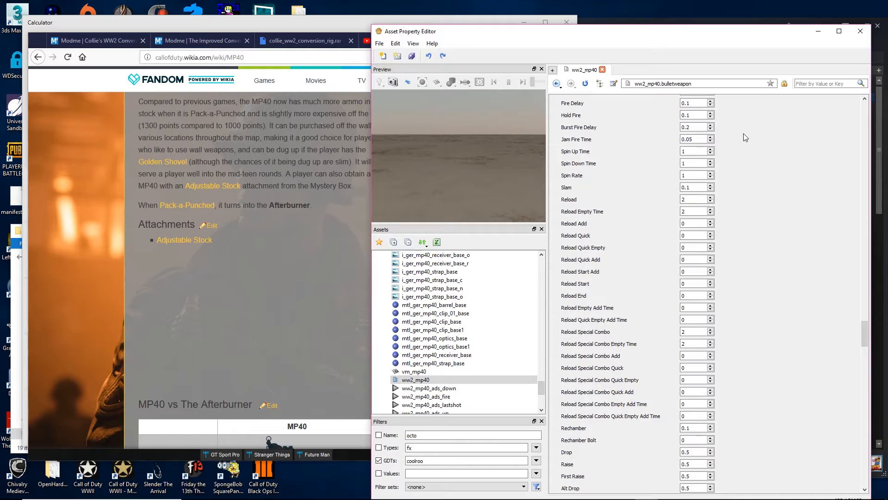
pyautogui.scroll(-9, 740, 208)
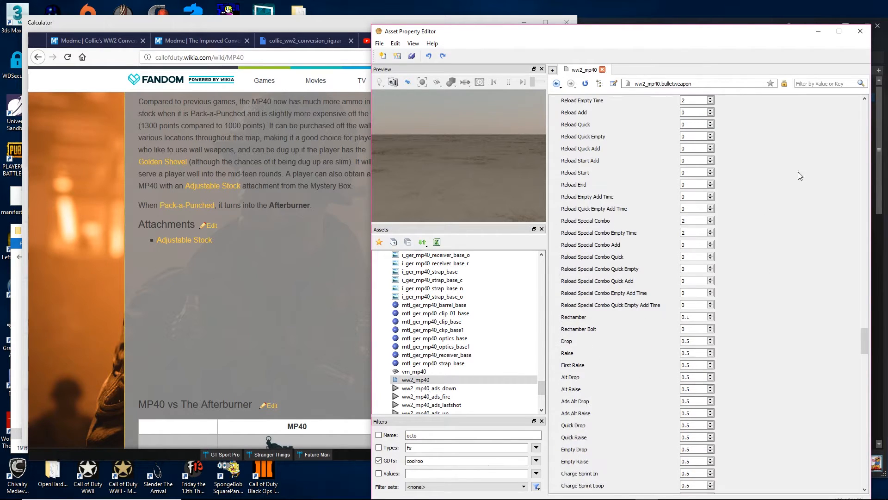
pyautogui.scroll(-7, 687, 370)
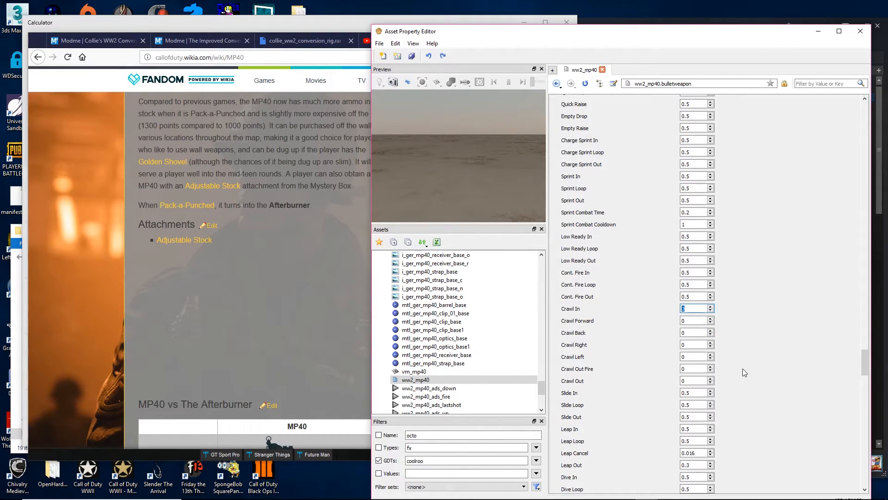
pyautogui.write('1')
pyautogui.press('Tab')
pyautogui.write('1')
pyautogui.press('Tab')
pyautogui.write('1')
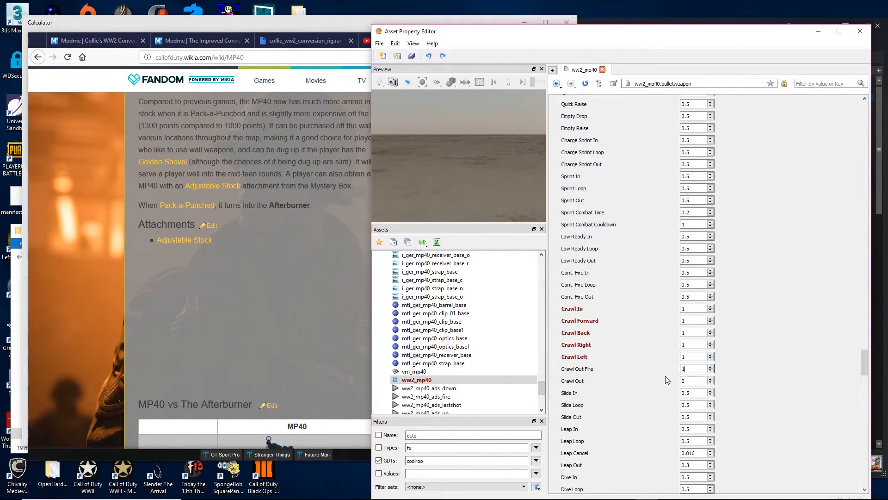
pyautogui.press('Tab')
pyautogui.write('1')
# Step: Expand ww2_mp40's XAnims and XModels sections and set the View Gun model to vm_mp40
pyautogui.scroll(-15, 730, 326)
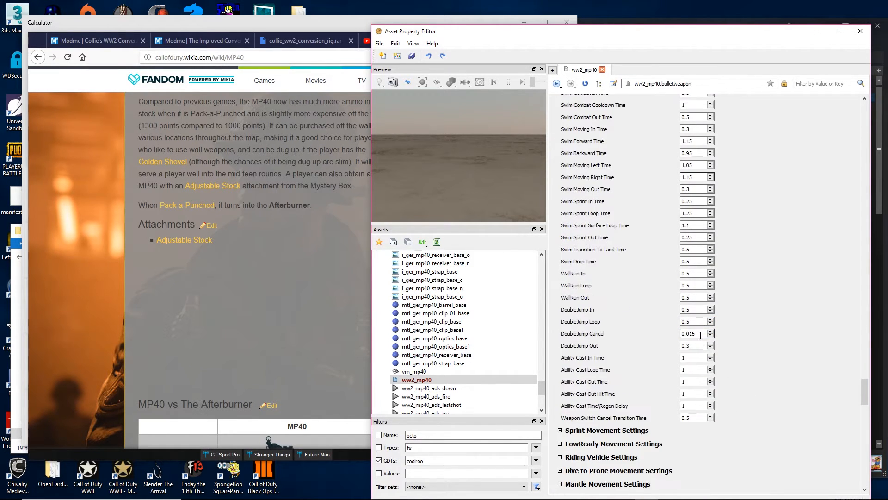
pyautogui.scroll(-7, 655, 324)
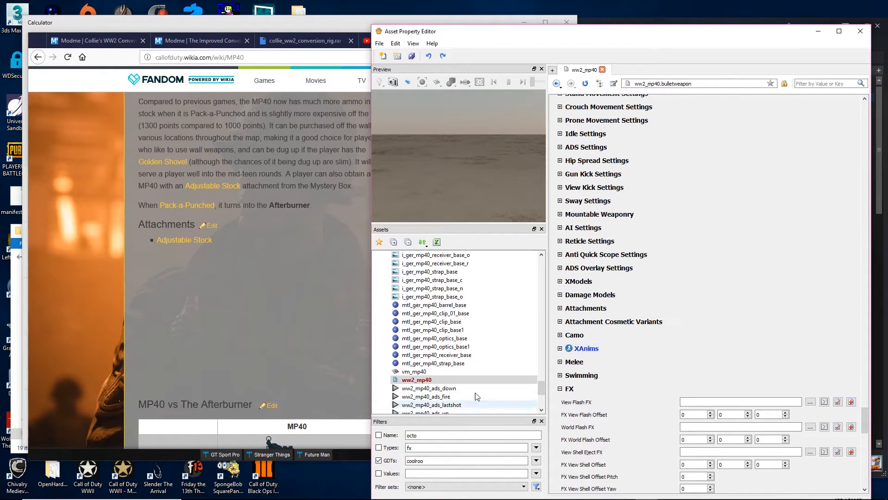
pyautogui.click(560, 335)
pyautogui.scroll(-3, 662, 377)
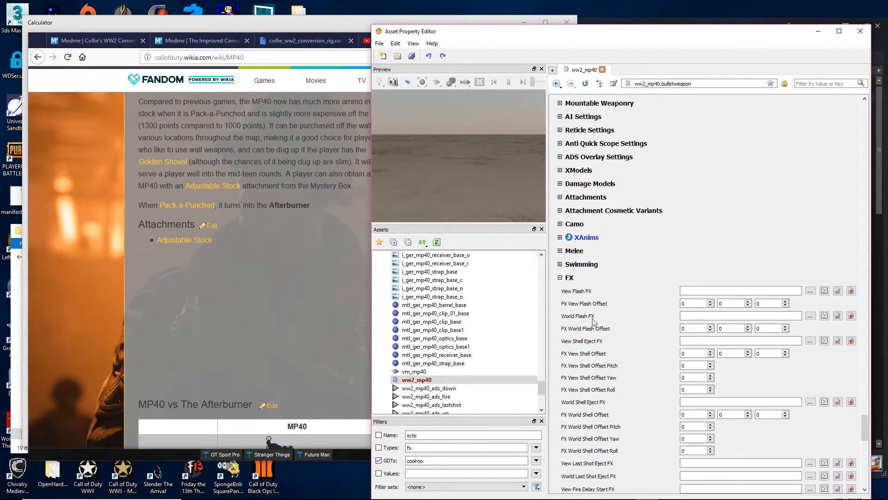
pyautogui.click(560, 238)
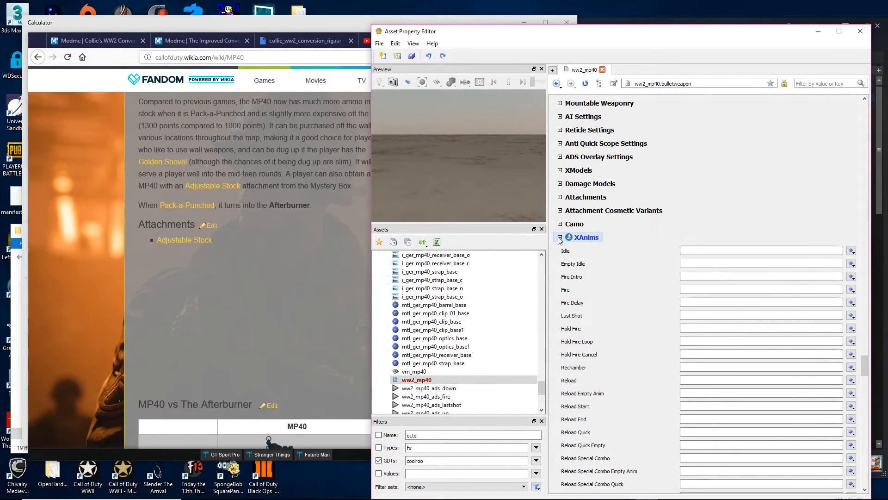
pyautogui.scroll(2, 562, 241)
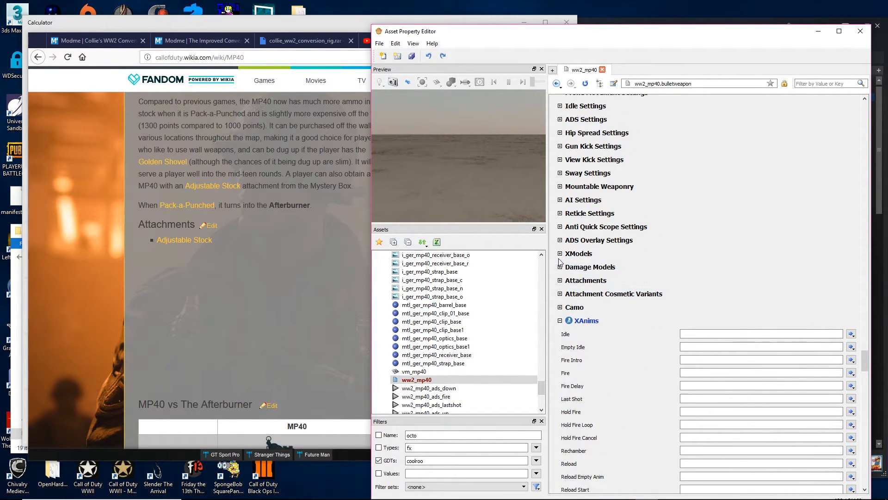
pyautogui.click(560, 254)
pyautogui.click(683, 266)
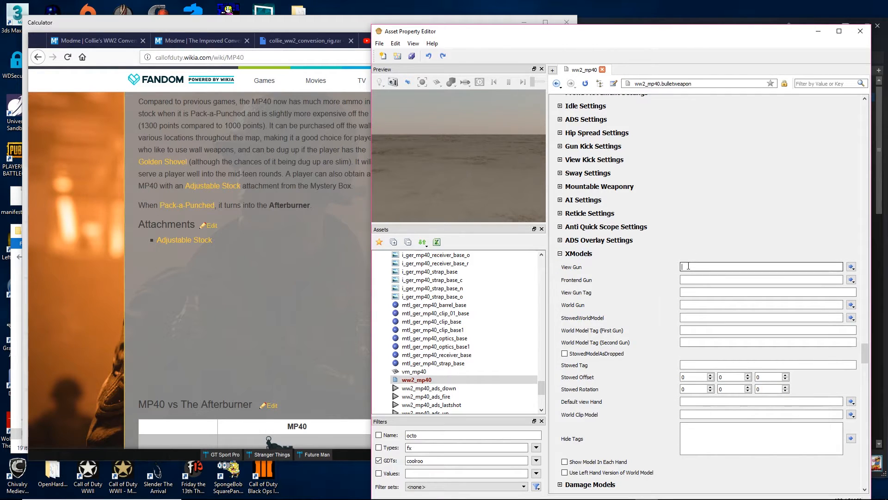
pyautogui.write('vm_')
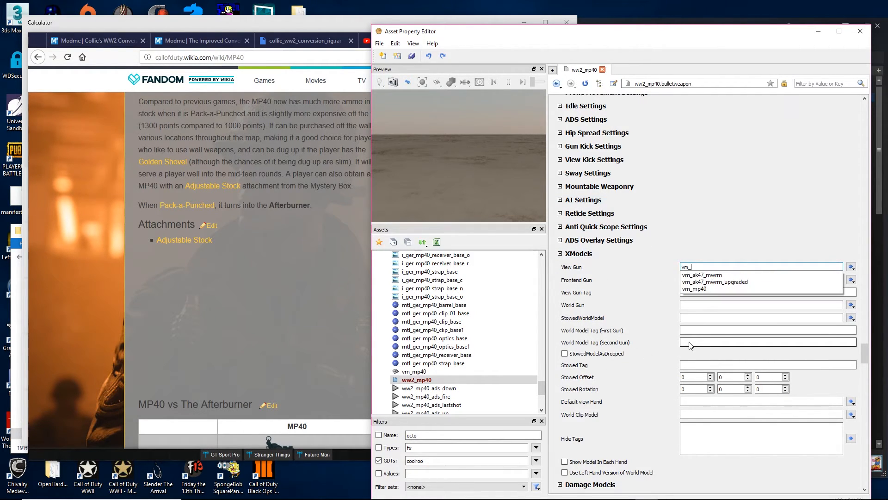
pyautogui.write('mp40')
# Step: Set the World Gun model in the XModels section to vm_mp40, leaving Frontend Gun and View Gun Tag empty
pyautogui.press('Tab')
pyautogui.press('Tab')
pyautogui.press('Tab')
pyautogui.press('Tab')
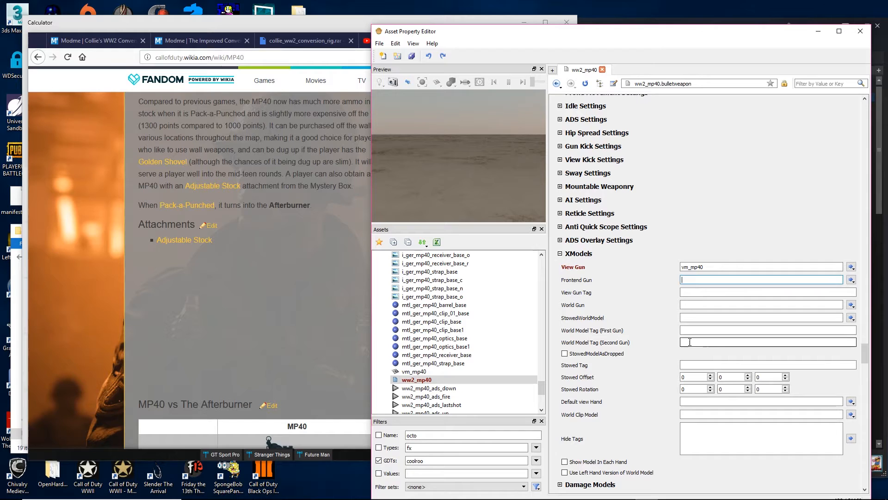
pyautogui.press('Tab')
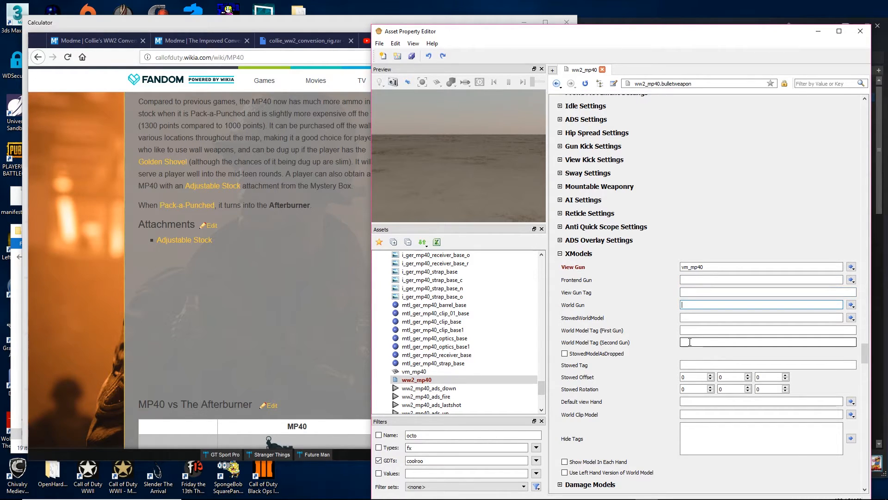
pyautogui.write('vm_')
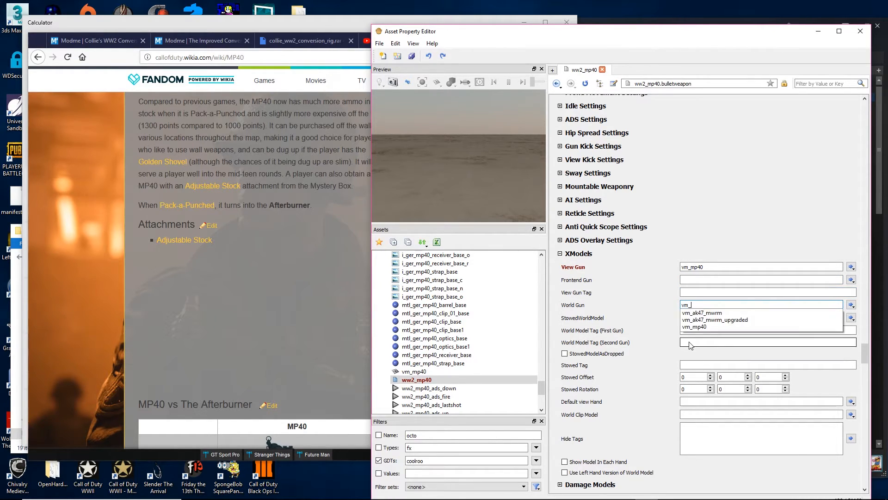
pyautogui.write('mp40')
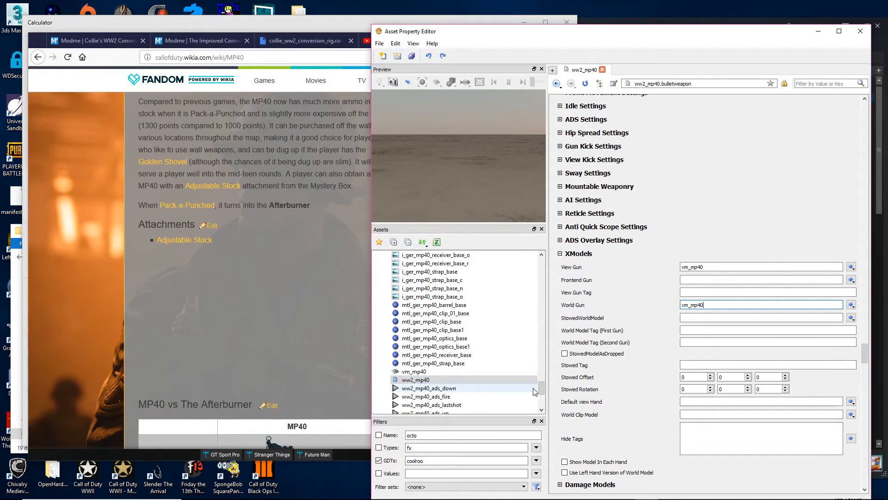
# Step: Open the ak47_mwrm bulletweapon, filter its properties by "reticle" and copy its Side Reticle value, reticle_side_small
pyautogui.moveTo(542, 384); pyautogui.dragTo(550, 269)
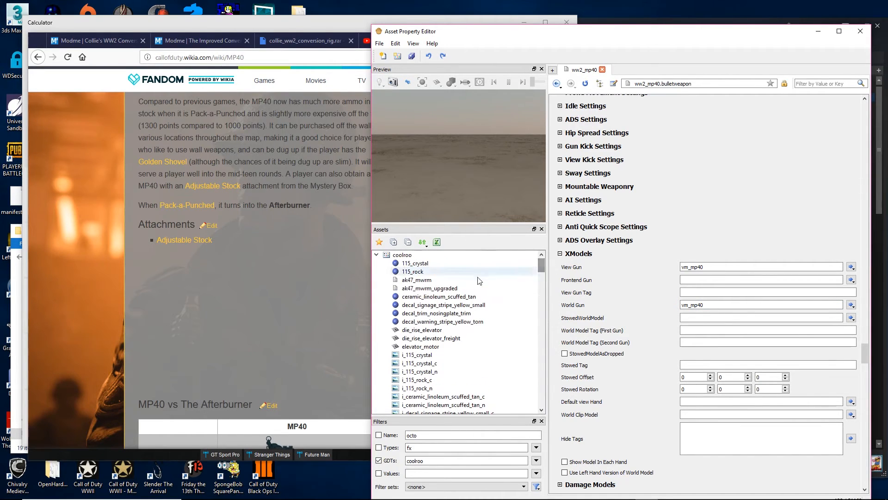
pyautogui.click(412, 280)
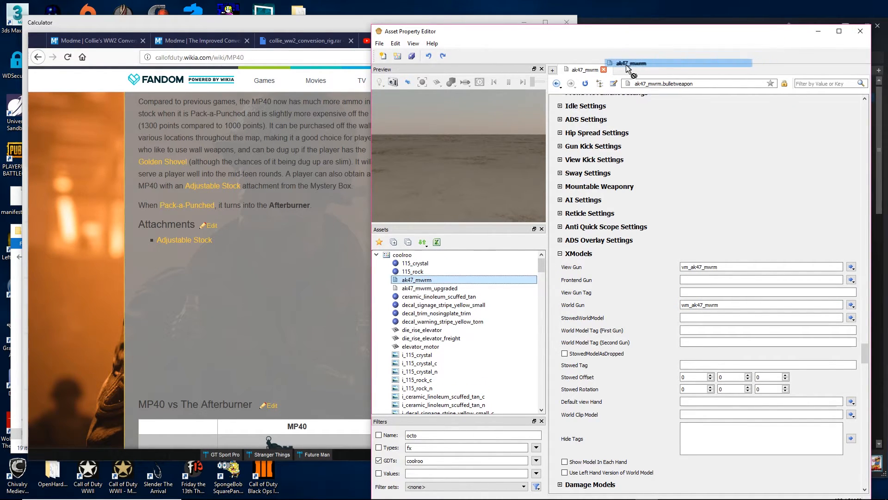
pyautogui.click(819, 84)
pyautogui.write('ret')
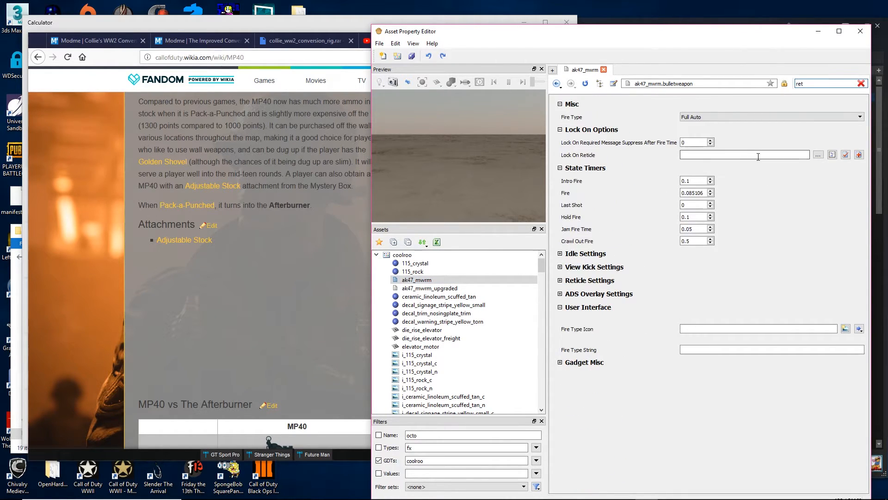
pyautogui.write('icle')
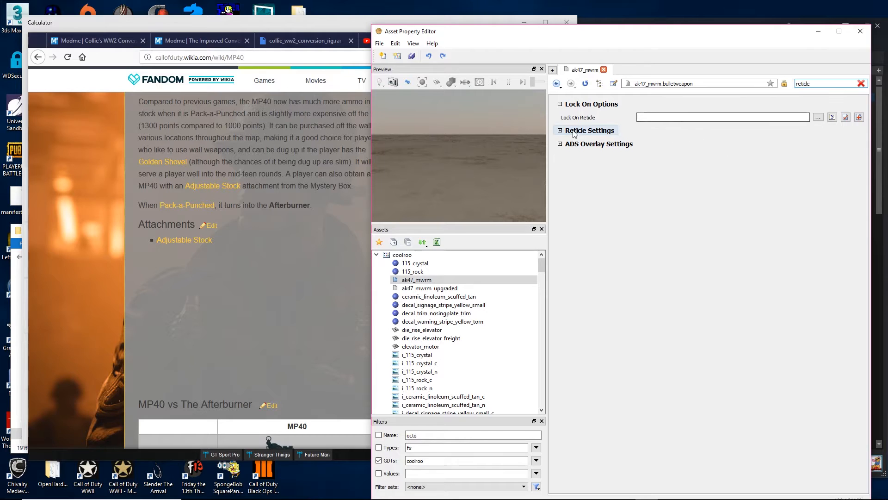
pyautogui.click(575, 133)
pyautogui.doubleClick(657, 168)
pyautogui.hotkey('ctrl', 'c')
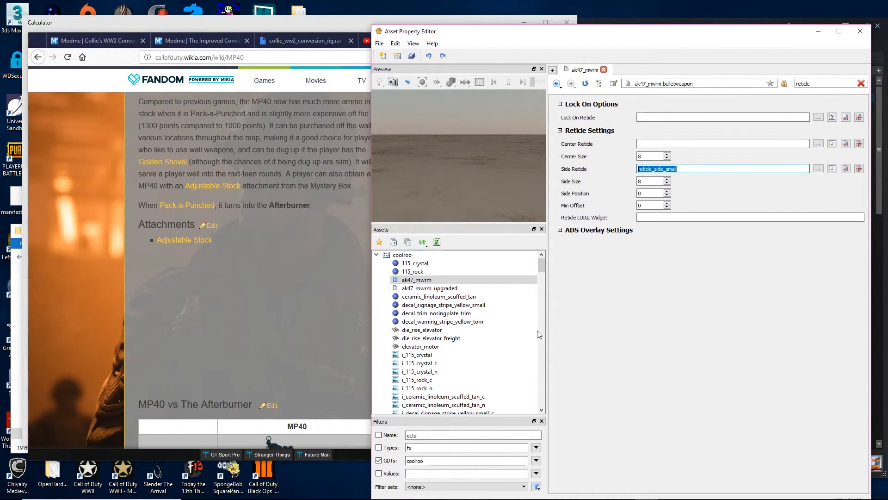
# Step: Reopen ww2_mp40, set Side Reticle to reticle_side_small and both Center Size and Side Size to 8, and clear the property filter
pyautogui.scroll(-20, 527, 370)
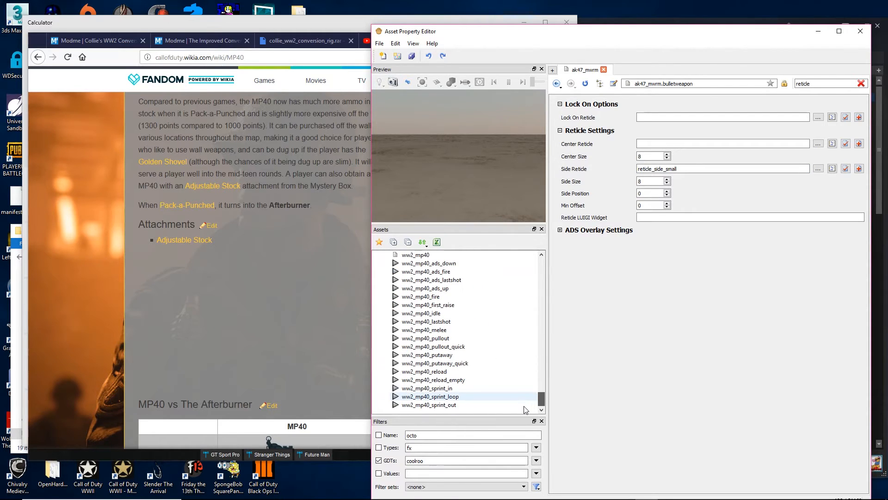
pyautogui.scroll(2, 463, 333)
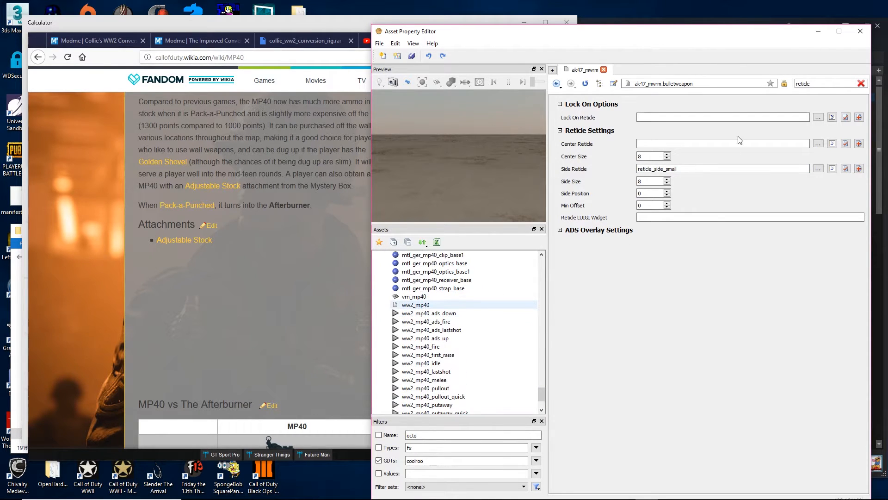
pyautogui.click(662, 169)
pyautogui.hotkey('ctrl', 'v')
pyautogui.click(651, 157)
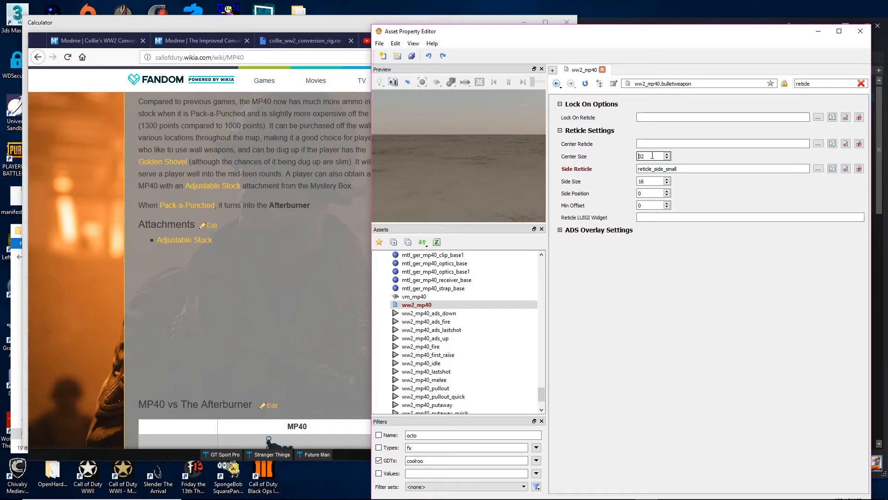
pyautogui.write('8')
pyautogui.doubleClick(648, 182)
pyautogui.write('8')
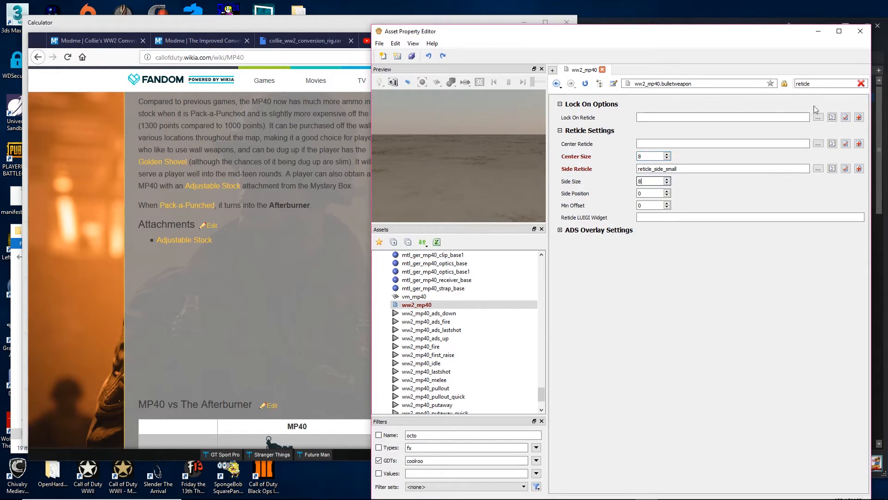
pyautogui.click(861, 84)
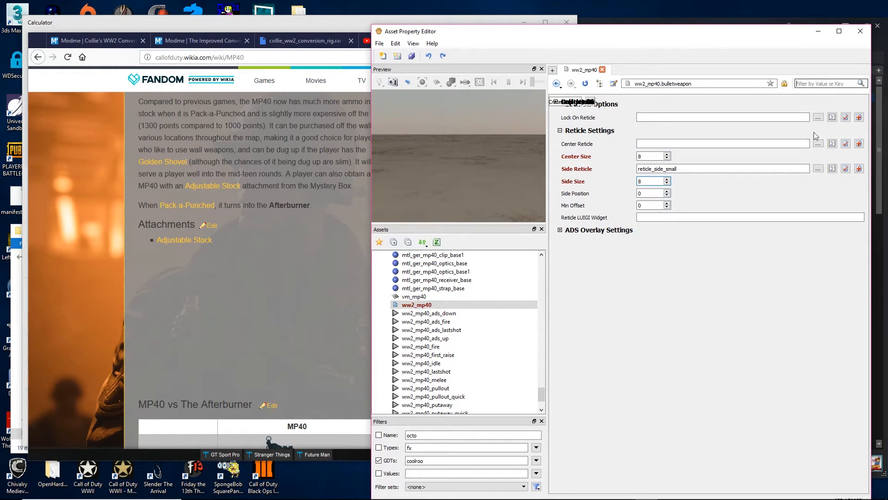
# Step: Set the Idle animation in ww2_mp40's XAnims section to ww2_mp40_idle
pyautogui.scroll(-3, 807, 225)
pyautogui.scroll(-20, 807, 225)
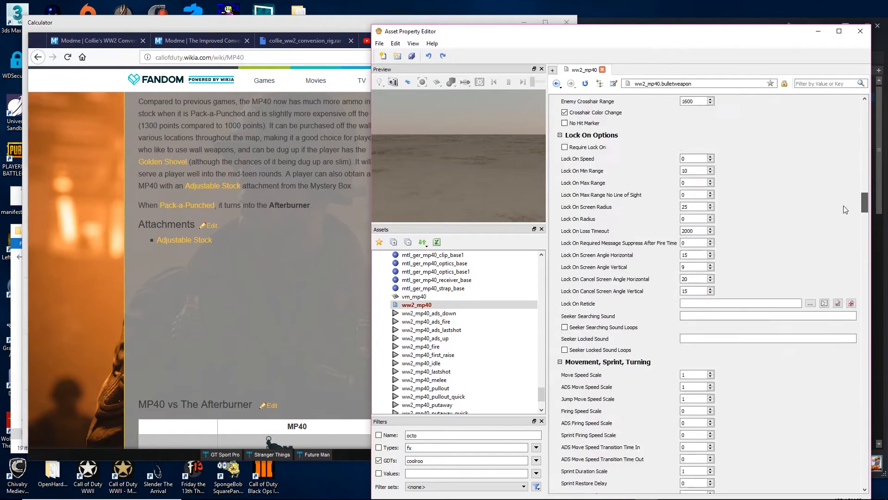
pyautogui.moveTo(802, 369); pyautogui.dragTo(839, 369)
pyautogui.scroll(-5, 840, 371)
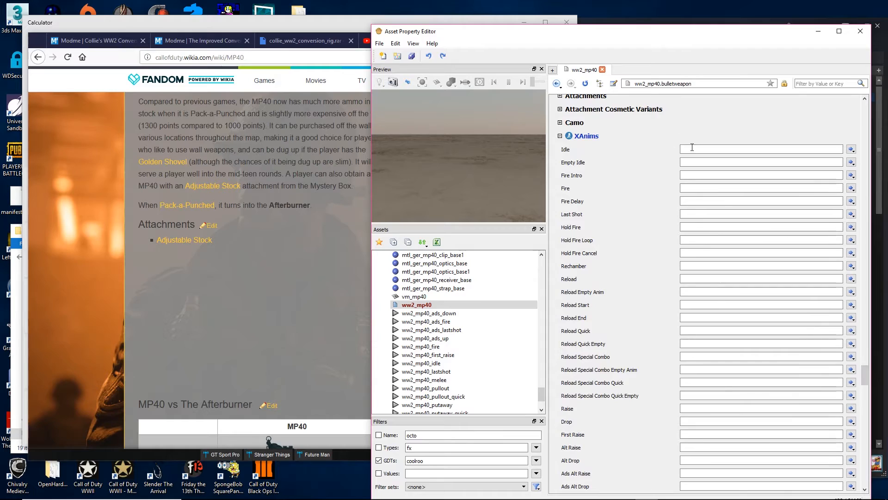
pyautogui.write('mp40')
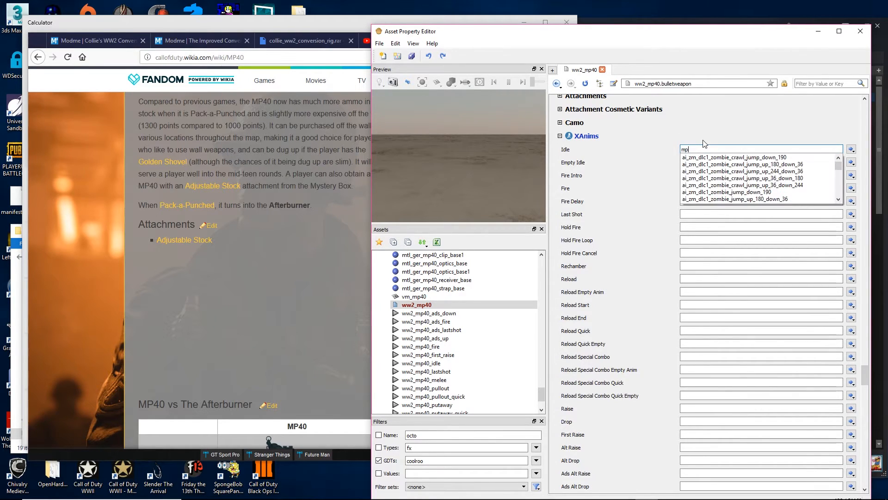
pyautogui.press('BackSpace')
pyautogui.press('BackSpace')
pyautogui.press('BackSpace')
pyautogui.write('ww2_')
pyautogui.write('mp40')
pyautogui.write('_idle')
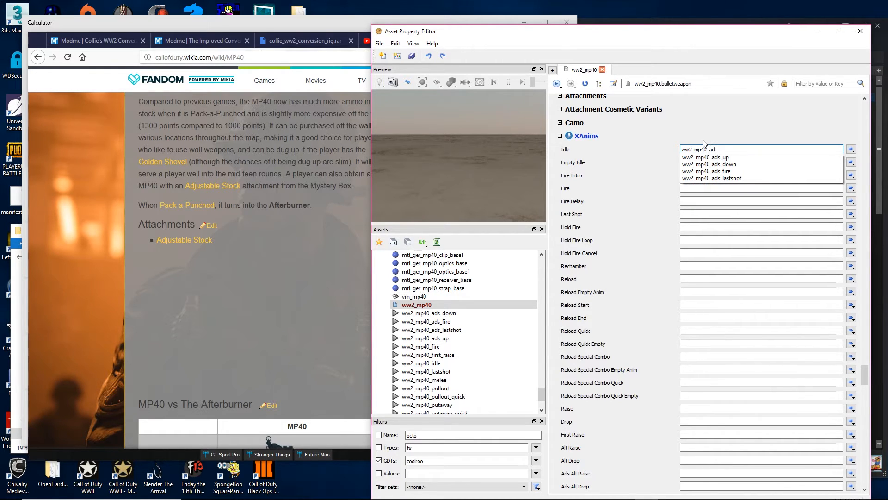
pyautogui.press('Return')
pyautogui.press('Tab')
# Step: Set the Empty Idle animation to ww2_mp40_idle, Fire to ww2_mp40_fire and Last Shot to ww2_mp40_lastshot
pyautogui.doubleClick(700, 149)
pyautogui.hotkey('ctrl', 'c')
pyautogui.click(698, 162)
pyautogui.hotkey('ctrl', 'v')
pyautogui.click(695, 176)
pyautogui.hotkey('ctrl', 'v')
pyautogui.click(699, 189)
pyautogui.click(697, 215)
pyautogui.press('BackSpace')
pyautogui.press('BackSpace')
pyautogui.press('BackSpace')
pyautogui.write('lastshot')
# Step: Set the Reload animation to ww2_mp40_reload and Reload Empty Anim to ww2_mp40_reload_empty
pyautogui.click(724, 279)
pyautogui.hotkey('ctrl', 'v')
pyautogui.press('BackSpace')
pyautogui.press('BackSpace')
pyautogui.press('BackSpace')
pyautogui.press('BackSpace')
pyautogui.write('reload')
pyautogui.click(717, 292)
pyautogui.hotkey('ctrl', 'v')
pyautogui.press('BackSpace')
pyautogui.press('BackSpace')
pyautogui.press('BackSpace')
pyautogui.press('BackSpace')
pyautogui.write('reload_empty')
# Step: Set the Raise animation to ww2_mp40_pullout and the Drop animation to ww2_mp40_putaway
pyautogui.click(705, 406)
pyautogui.hotkey('ctrl', 'v')
pyautogui.press('BackSpace')
pyautogui.press('BackSpace')
pyautogui.press('BackSpace')
pyautogui.press('BackSpace')
pyautogui.write('pullout')
pyautogui.press('Tab')
pyautogui.press('Tab')
pyautogui.hotkey('ctrl', 'v')
pyautogui.press('BackSpace')
pyautogui.press('BackSpace')
pyautogui.press('BackSpace')
pyautogui.press('BackSpace')
pyautogui.write('putaway')
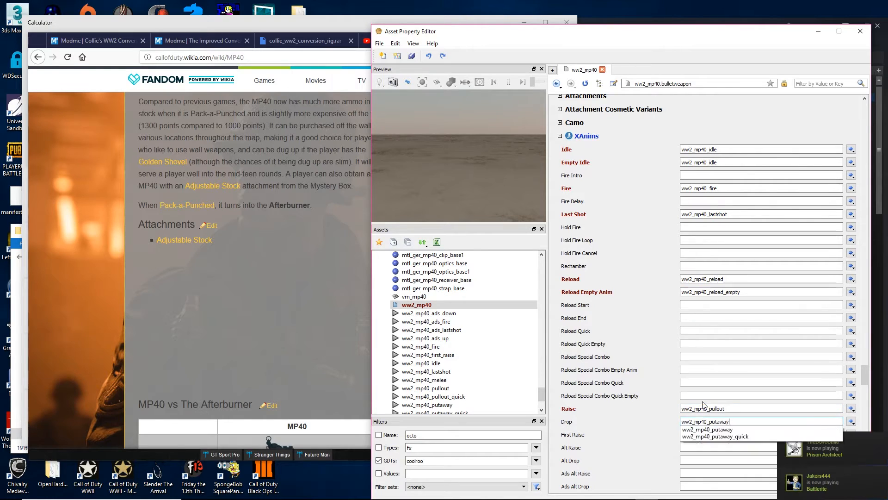
# Step: Set the First Raise animation to ww2_mp40_first_raise
pyautogui.press('Tab')
pyautogui.press('Tab')
pyautogui.hotkey('ctrl', 'v')
pyautogui.press('BackSpace')
pyautogui.press('BackSpace')
pyautogui.press('BackSpace')
pyautogui.press('BackSpace')
pyautogui.write('first_raise')
# Step: Set the Alt Raise animation to ww2_mp40_pullout and the Alt Drop animation to ww2_mp40_putaway
pyautogui.hotkey('ctrl', 'v')
pyautogui.press('BackSpace')
pyautogui.press('BackSpace')
pyautogui.press('BackSpace')
pyautogui.press('BackSpace')
pyautogui.write('putaway')
pyautogui.press('Tab')
pyautogui.press('Tab')
# Step: Set the Ads Alt Raise animation to ww2_mp40_pullout and Ads Alt Drop to ww2_mp40_putaway
pyautogui.hotkey('ctrl', 'v')
pyautogui.press('BackSpace')
pyautogui.press('BackSpace')
pyautogui.press('BackSpace')
pyautogui.press('BackSpace')
pyautogui.write('pullout')
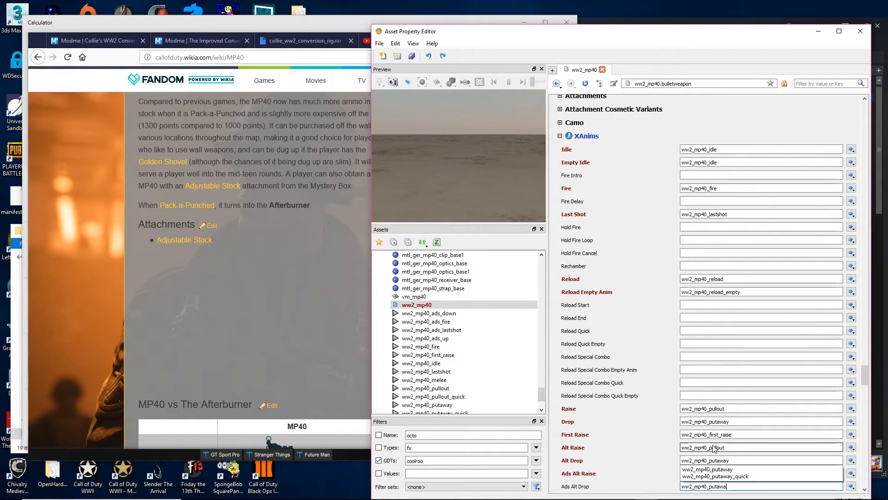
pyautogui.press('Tab')
pyautogui.press('Tab')
pyautogui.hotkey('ctrl', 'v')
pyautogui.press('BackSpace')
pyautogui.press('BackSpace')
pyautogui.press('BackSpace')
pyautogui.press('BackSpace')
pyautogui.write('putaway')
pyautogui.press('Tab')
pyautogui.press('Tab')
# Step: Set the Quick Raise animation to ww2_mp40_pullout_quick and Quick Drop to ww2_mp40_putaway_quick
pyautogui.hotkey('ctrl', 'v')
pyautogui.press('BackSpace')
pyautogui.press('BackSpace')
pyautogui.press('BackSpace')
pyautogui.press('BackSpace')
pyautogui.write('pullout_quickquick')
pyautogui.press('Tab')
pyautogui.press('Tab')
# Step: Set the Empty Raise animation to ww2_mp40_pullout and Empty Drop to ww2_mp40_putaway
pyautogui.hotkey('ctrl', 'v')
pyautogui.press('BackSpace')
pyautogui.press('BackSpace')
pyautogui.press('BackSpace')
pyautogui.press('BackSpace')
pyautogui.write('pullout')
pyautogui.press('Tab')
pyautogui.press('Tab')
pyautogui.hotkey('ctrl', 'v')
pyautogui.press('BackSpace')
pyautogui.press('BackSpace')
pyautogui.press('BackSpace')
pyautogui.press('BackSpace')
pyautogui.write('putaway')
pyautogui.press('Tab')
pyautogui.press('Tab')
# Step: Set the Sprint In animation to ww2_mp40_sprint_in, Sprint Loop to ww2_mp40_sprint_loop and Sprint Out to ww2_mp40_sprint_out
pyautogui.scroll(-4, 716, 442)
pyautogui.click(738, 394)
pyautogui.write('sprint_out')
pyautogui.press('Tab')
pyautogui.press('Tab')
# Step: Set the SprintInEmpty and SprintLoopEmpty animations to ww2_mp40_sprint_in and SprintOutEmpty to ww2_mp40_sprint_out
pyautogui.hotkey('ctrl', 'v')
pyautogui.press('BackSpace')
pyautogui.press('BackSpace')
pyautogui.press('BackSpace')
pyautogui.press('BackSpace')
pyautogui.write('sprint_in')
pyautogui.press('Tab')
pyautogui.press('Tab')
pyautogui.hotkey('ctrl', 'v')
pyautogui.press('BackSpace')
pyautogui.press('BackSpace')
pyautogui.press('BackSpace')
pyautogui.press('BackSpace')
pyautogui.write('sprint_loop')
pyautogui.press('Tab')
pyautogui.press('Tab')
pyautogui.hotkey('ctrl', 'v')
pyautogui.press('BackSpace')
pyautogui.press('BackSpace')
pyautogui.press('BackSpace')
pyautogui.press('BackSpace')
pyautogui.write('sprint_out')
# Step: Set the ADS Fire animation to ww2_mp40_ads_fire and ADS Last Shot to ww2_mp40_ads_lastshot
pyautogui.scroll(-13, 728, 422)
pyautogui.press('BackSpace')
pyautogui.press('BackSpace')
pyautogui.press('BackSpace')
pyautogui.press('BackSpace')
pyautogui.write('ads_fire')
pyautogui.click(718, 475)
pyautogui.hotkey('ctrl', 'v')
pyautogui.press('BackSpace')
pyautogui.press('BackSpace')
pyautogui.press('BackSpace')
pyautogui.press('BackSpace')
pyautogui.write('ads_lastshot')
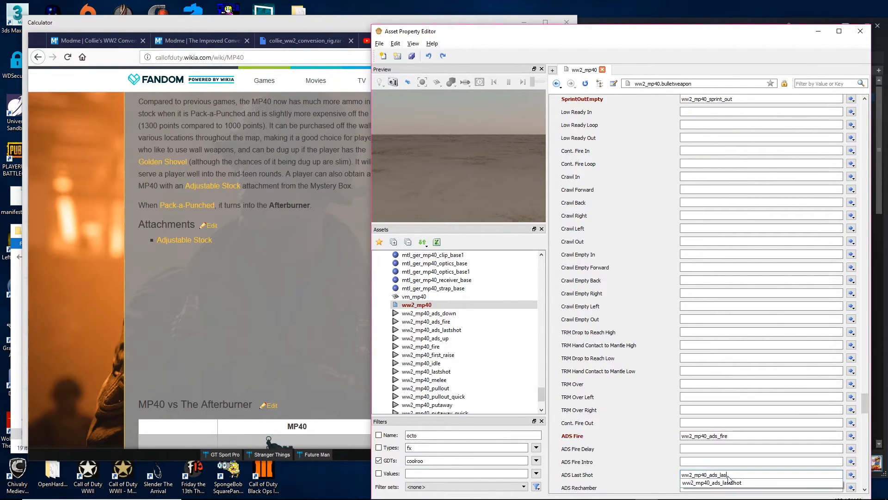
# Step: Fill in the remaining ADS animation further down the XAnims section and save the ww2_mp40 weapon asset
pyautogui.scroll(-3, 718, 475)
pyautogui.click(688, 418)
pyautogui.hotkey('ctrl', 'v')
pyautogui.press('BackSpace')
pyautogui.press('BackSpace')
pyautogui.press('BackSpace')
pyautogui.press('BackSpace')
pyautogui.scroll(-15, 613, 384)
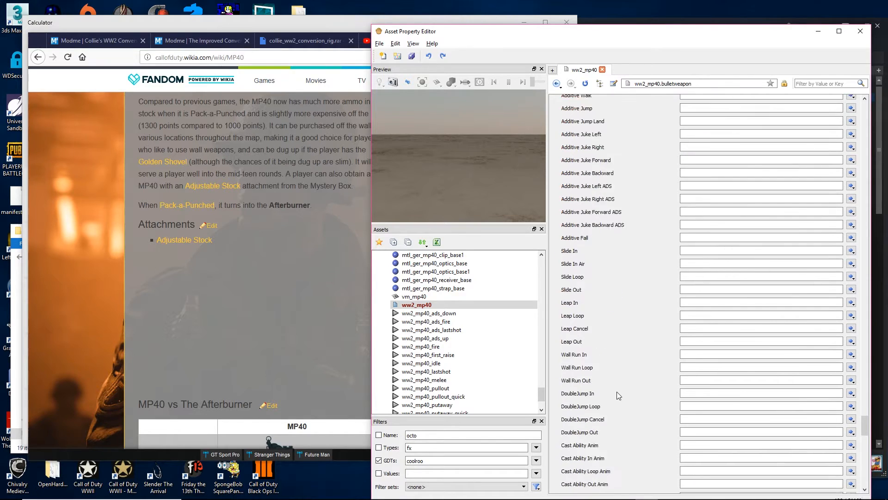
pyautogui.scroll(10, 667, 361)
pyautogui.scroll(20, 697, 364)
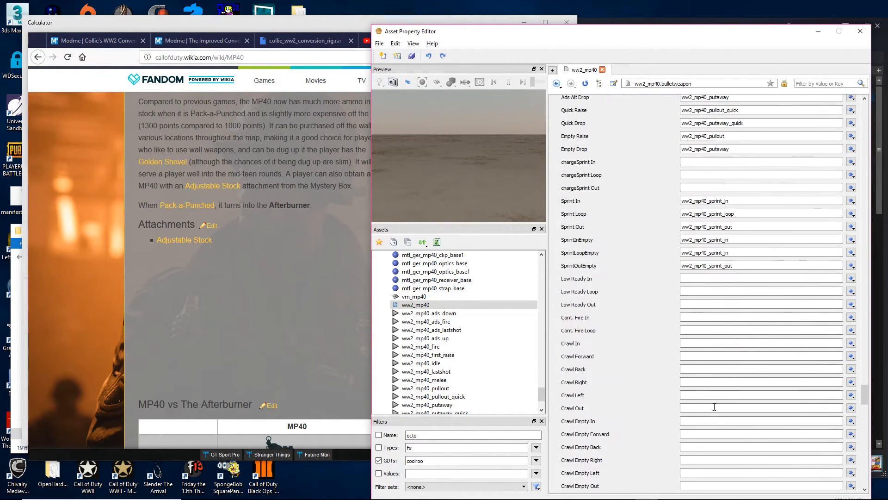
pyautogui.scroll(5, 714, 422)
pyautogui.scroll(-14, 654, 363)
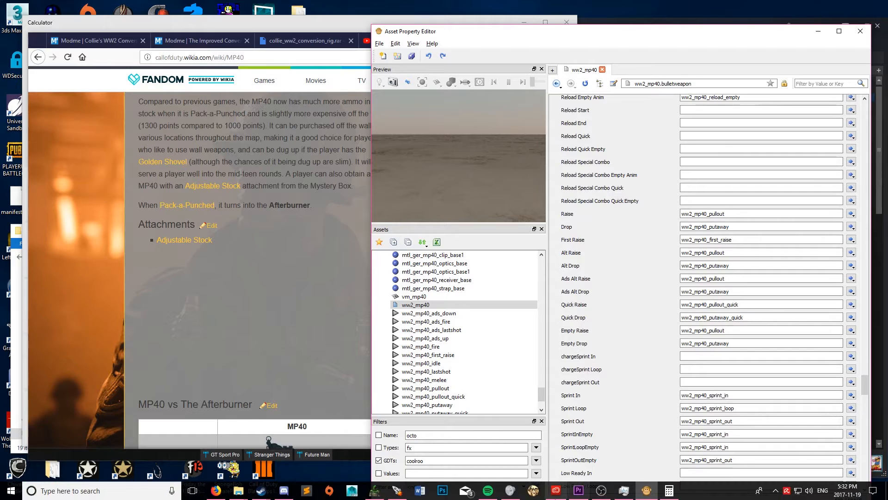
# Step: Switch to the Black Ops III Mod Tools Launcher and open the zone file of the zm_jeff map
pyautogui.click(397, 490)
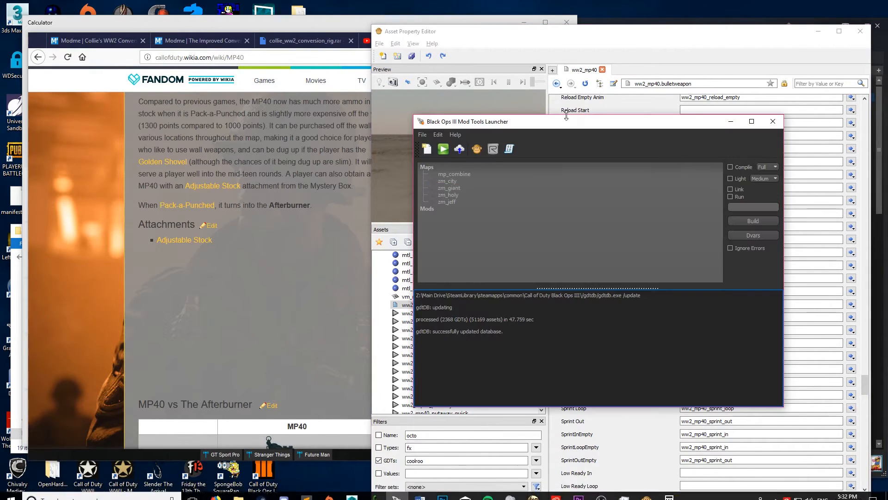
pyautogui.click(451, 180)
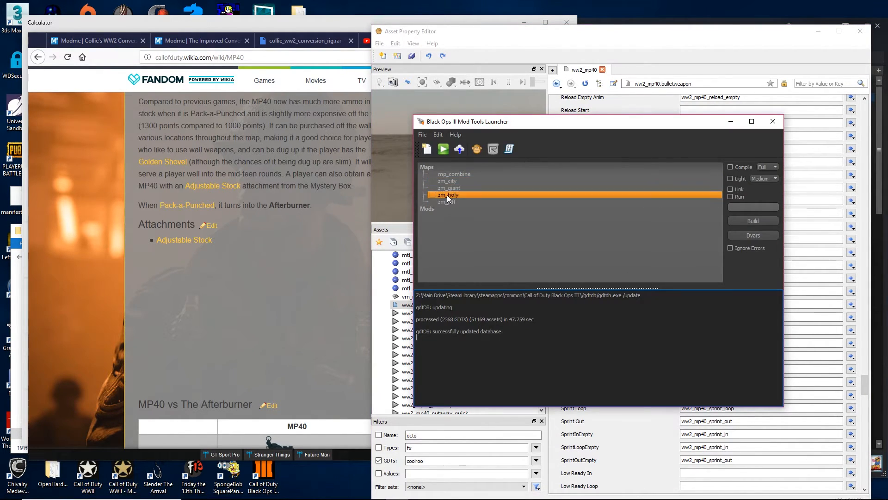
pyautogui.rightClick(449, 200)
pyautogui.click(480, 226)
# Step: Add the line weapon,ww2_mp40 below the ak47_mwrm_upgraded entry and save the zone file
pyautogui.click(188, 178)
pyautogui.click(206, 159)
pyautogui.click(211, 131)
pyautogui.click(207, 115)
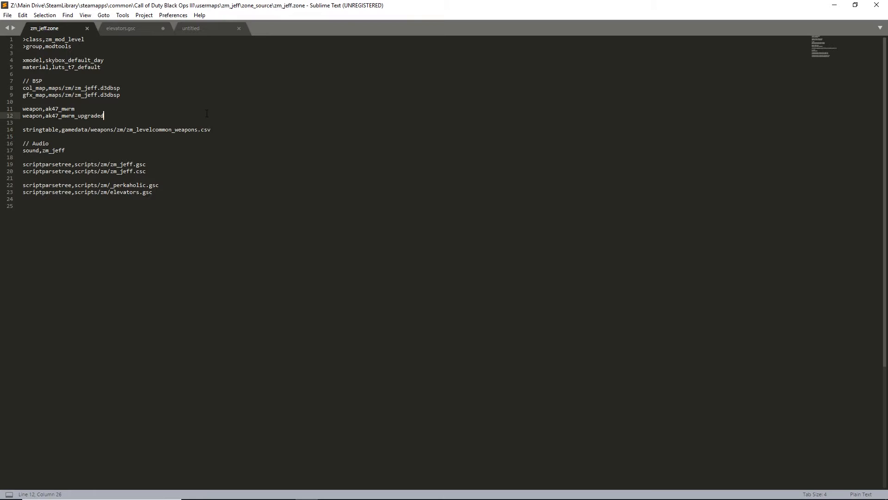
pyautogui.press('Return')
pyautogui.write('weapon,ww2_mp40')
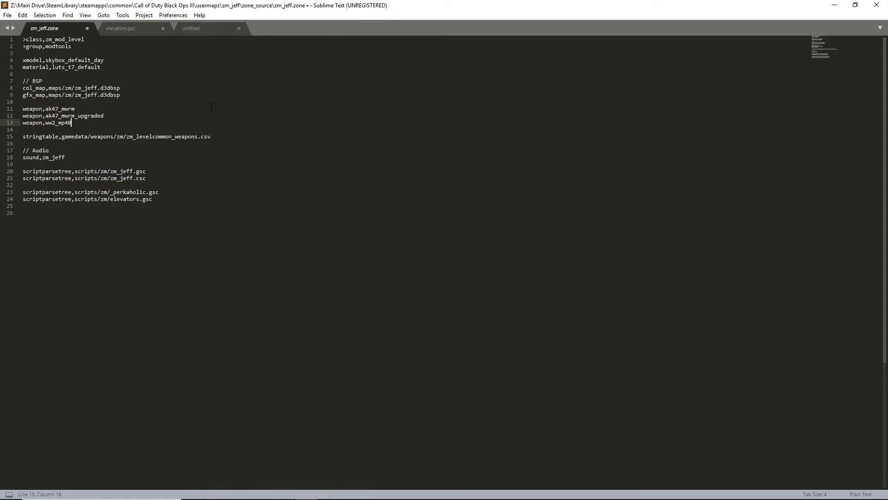
pyautogui.hotkey('ctrl', 's')
# Step: Build the zm_jeff map from the Mod Tools Launcher with Compile, Light, Link and Run enabled, and put the zone file's editor away
pyautogui.hotkey('alt', 'Tab')
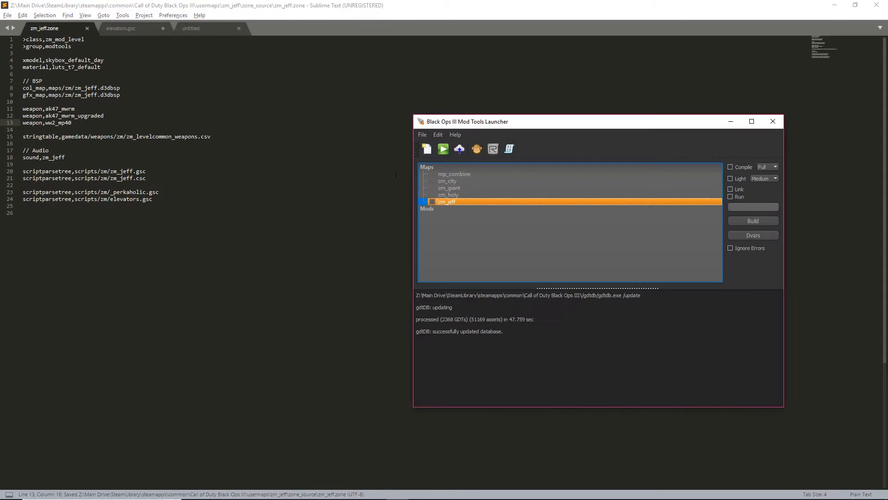
pyautogui.hotkey('alt', 'Tab')
pyautogui.press('Tab')
pyautogui.scroll(-5, 685, 170)
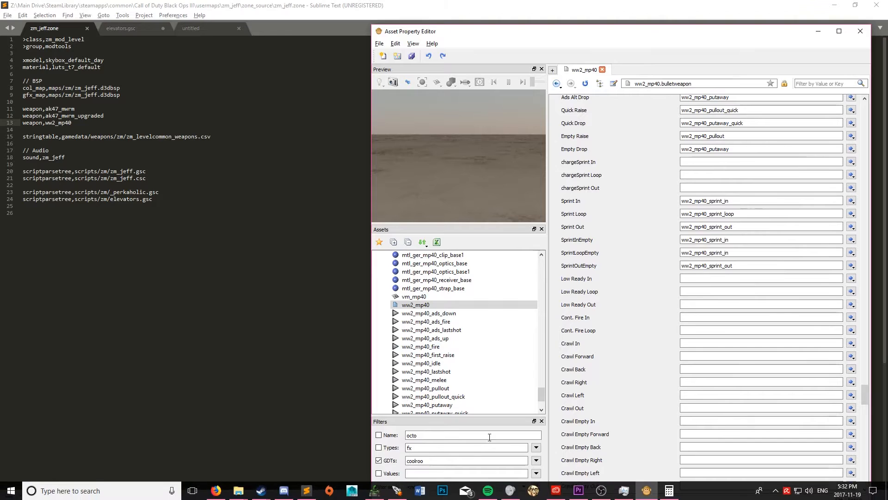
pyautogui.click(397, 490)
pyautogui.click(432, 202)
pyautogui.click(741, 167)
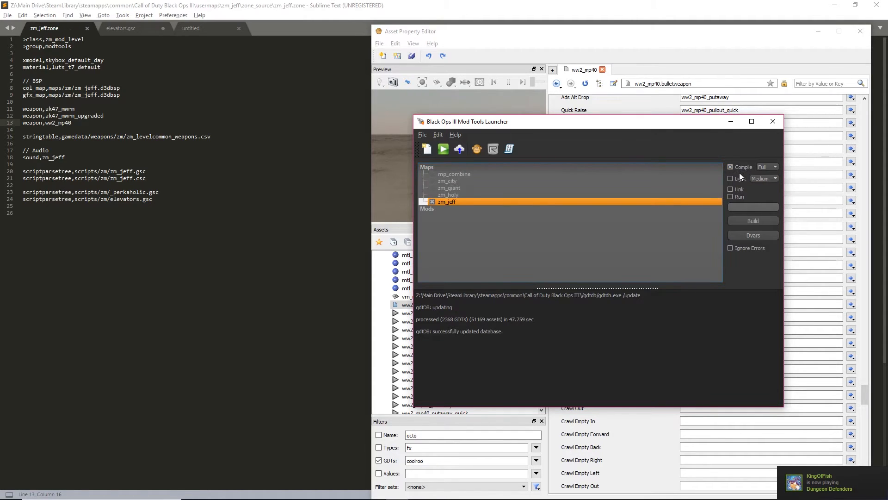
pyautogui.click(753, 221)
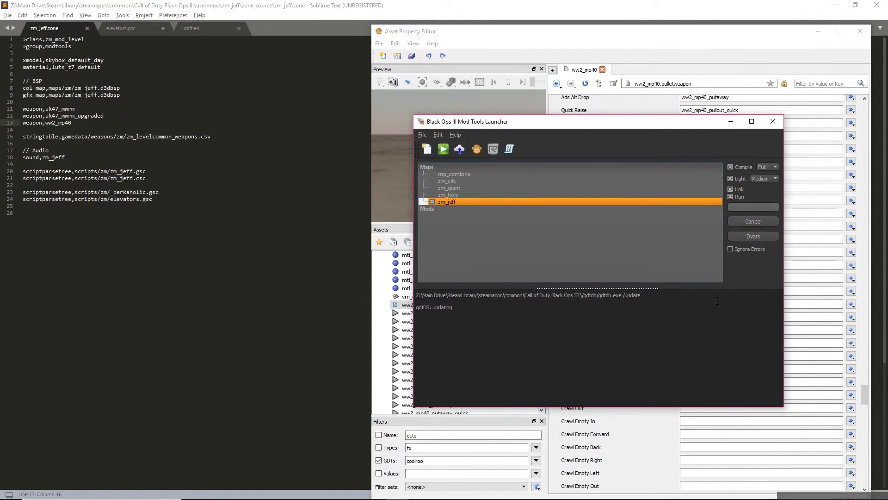
pyautogui.click(835, 5)
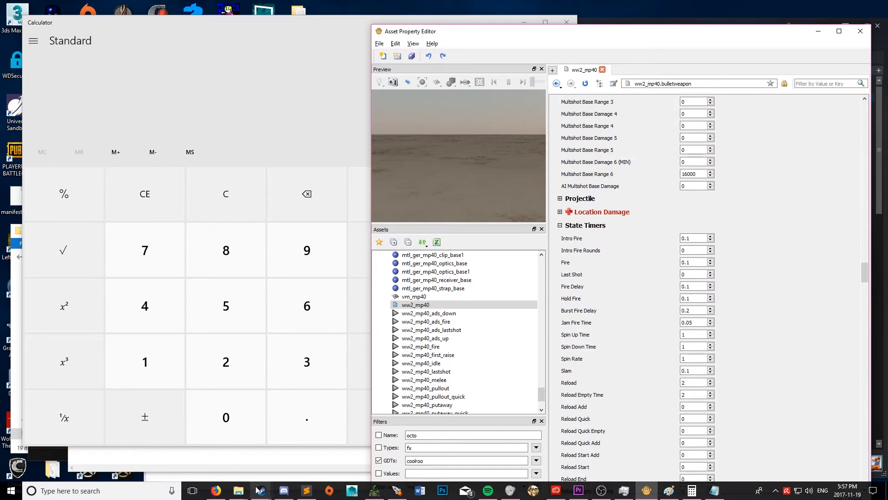
# Step: Look up the Black Ops II MP40's rate of fire on the wiki and note it below 60 in Notepad
pyautogui.click(261, 492)
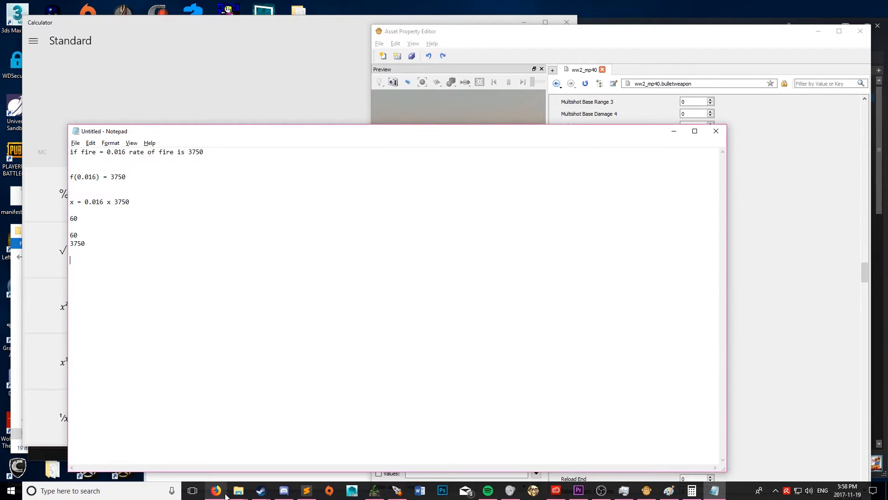
pyautogui.click(217, 490)
pyautogui.scroll(2, 498, 223)
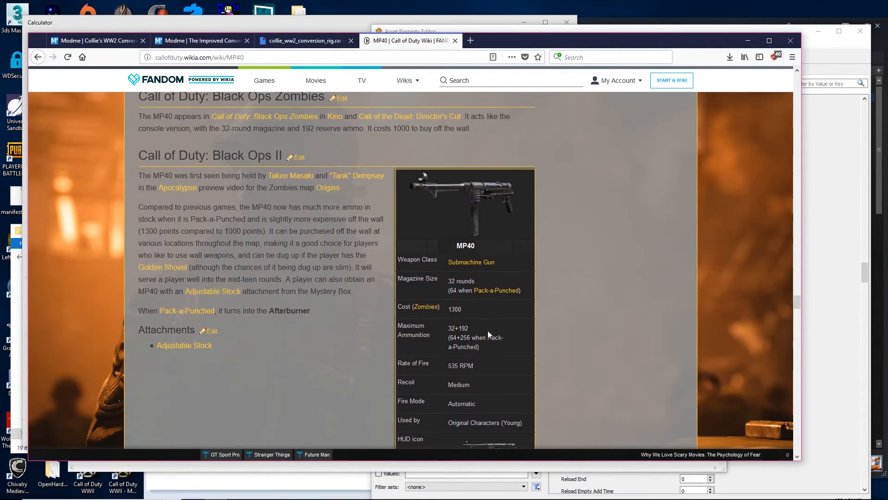
pyautogui.hotkey('alt', 'Tab')
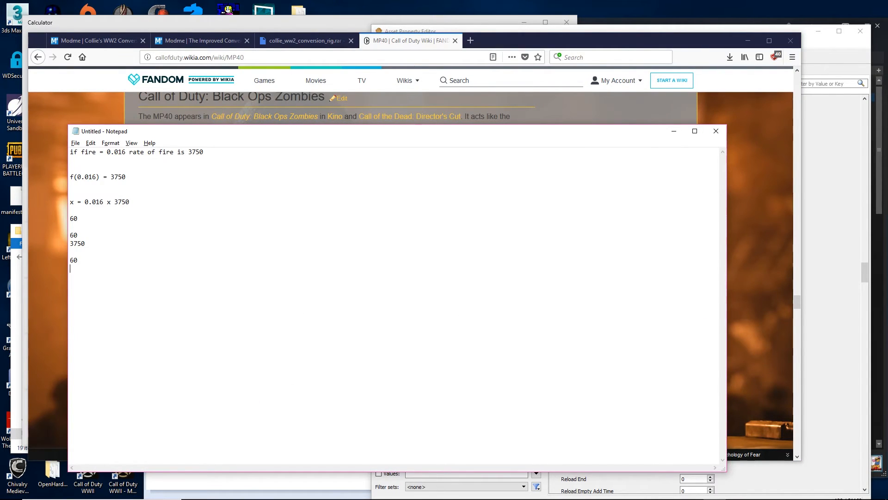
pyautogui.hotkey('alt', 'Tab')
pyautogui.hotkey('alt', 'Tab')
pyautogui.press('Return')
pyautogui.write('53')
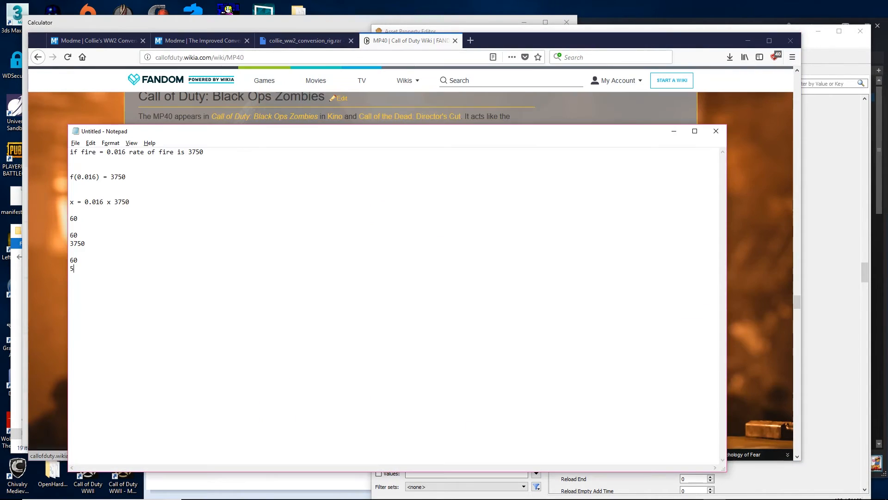
# Step: Switch to Calculator and divide 60 by 535 to work out the MP40's fire time
pyautogui.hotkey('alt', 'space')
pyautogui.press('Escape')
pyautogui.hotkey('alt', 'Tab')
pyautogui.hotkey('alt', 'Tab')
pyautogui.hotkey('alt', 'Tab')
pyautogui.hotkey('alt', 'Tab')
pyautogui.hotkey('alt', 'Tab')
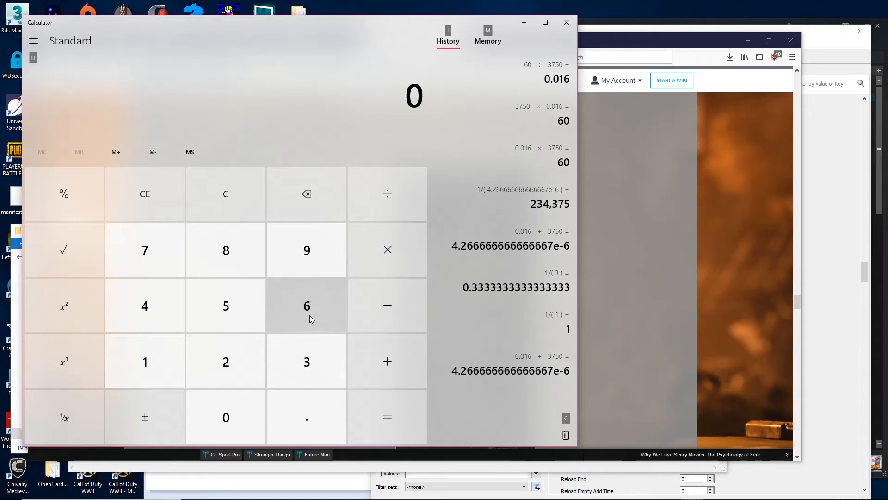
pyautogui.click(309, 316)
pyautogui.click(224, 416)
pyautogui.click(387, 193)
pyautogui.click(242, 308)
pyautogui.click(306, 361)
pyautogui.click(242, 311)
pyautogui.click(370, 401)
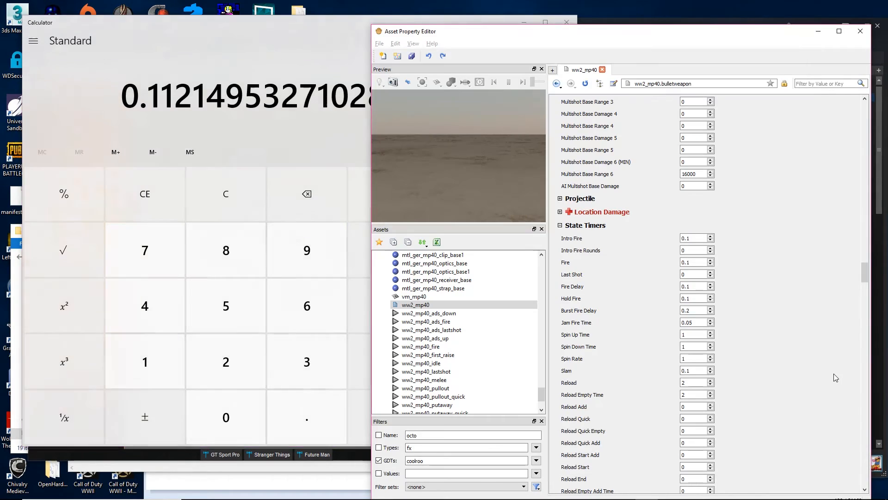
# Step: Set the Fire value in ww2_mp40's State Timers to 0.11214 in the Asset Property Editor
pyautogui.click(848, 386)
pyautogui.click(703, 263)
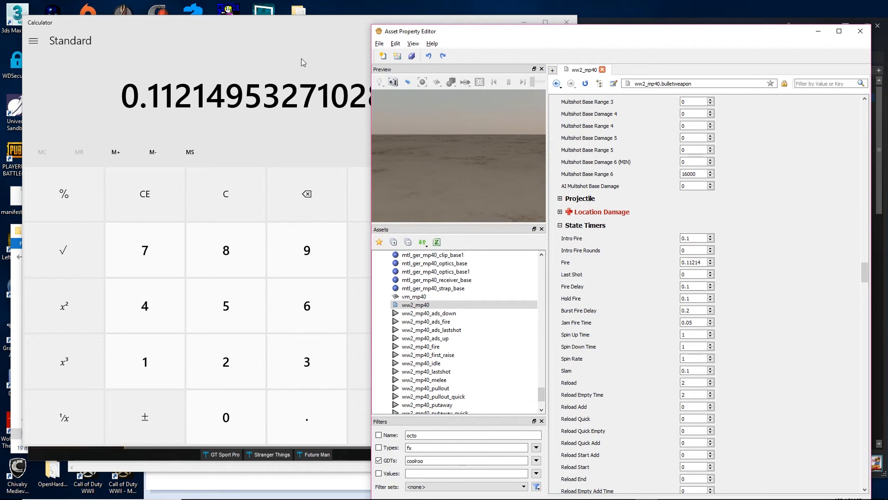
# Step: Return to the Mod Tools Launcher and build the zm_jeff map again with the updated weapon
pyautogui.hotkey('alt', 'Tab')
pyautogui.hotkey('alt', 'Tab')
pyautogui.hotkey('alt', 'Tab')
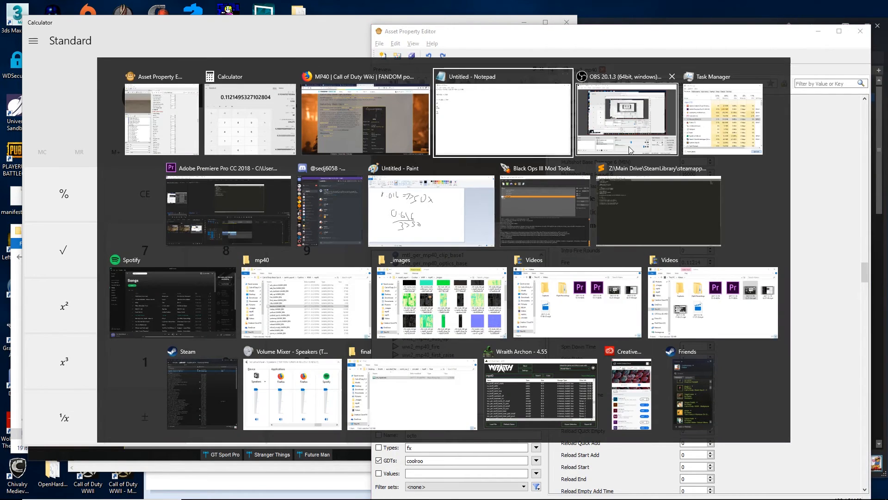
pyautogui.click(521, 213)
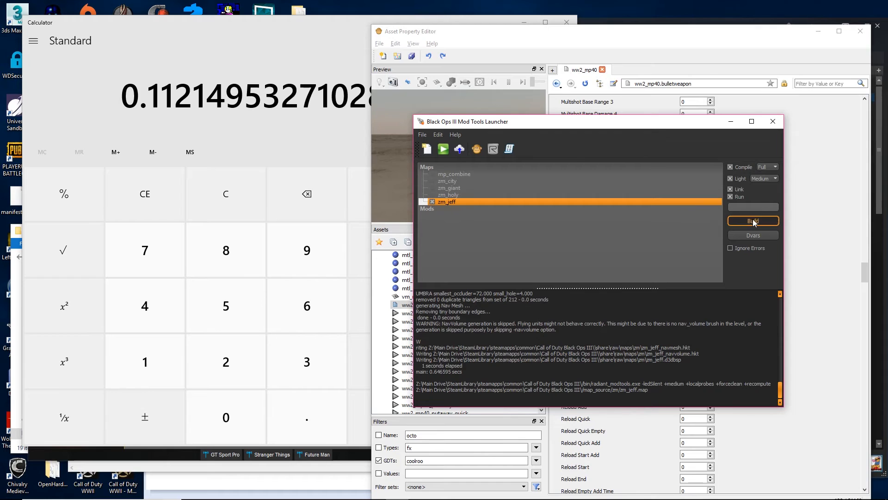
pyautogui.click(753, 218)
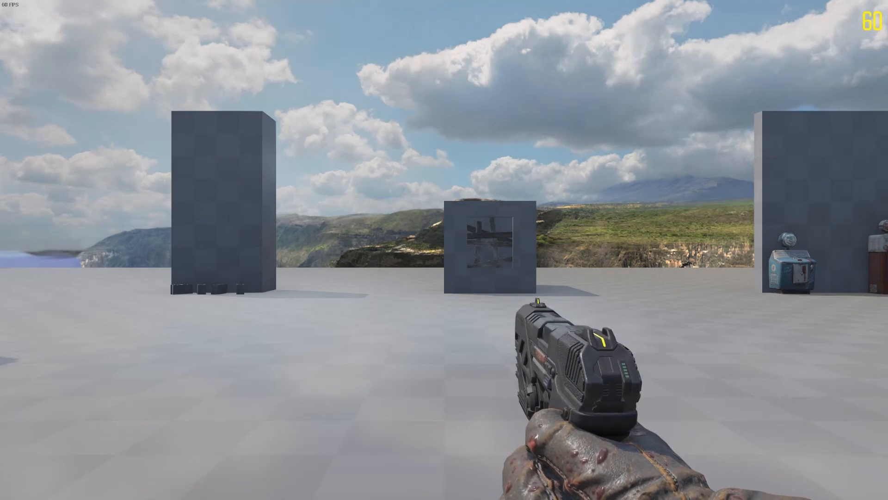
pyautogui.press('w')
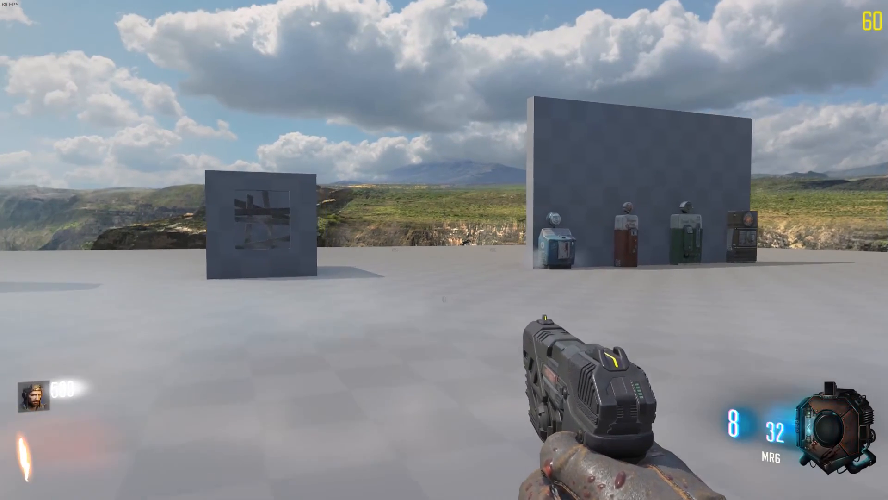
pyautogui.press('w')
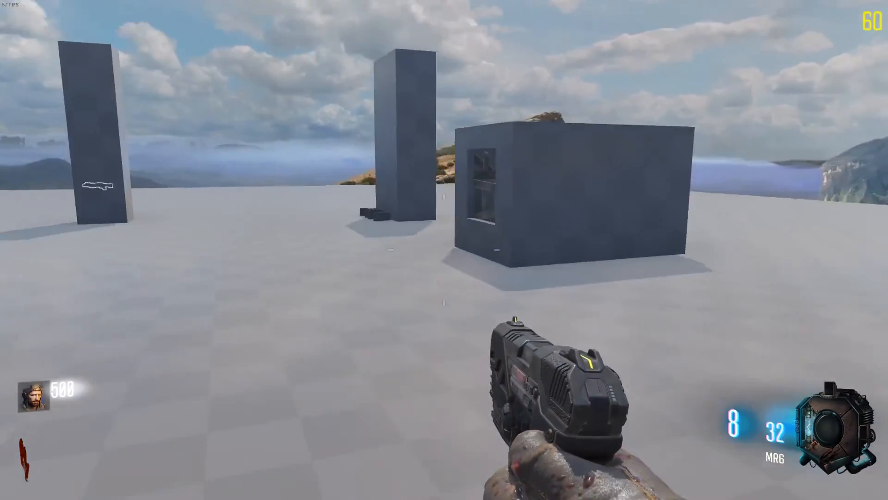
# Step: Give the player the ww2_mp40 weapon through the in-game developer console
pyautogui.press('`')
pyautogui.write('ww')
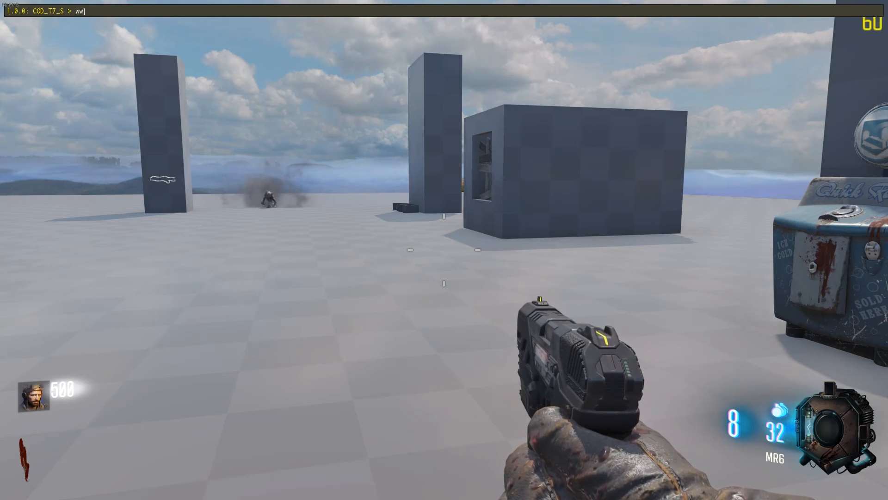
pyautogui.write('2give ww2_mp')
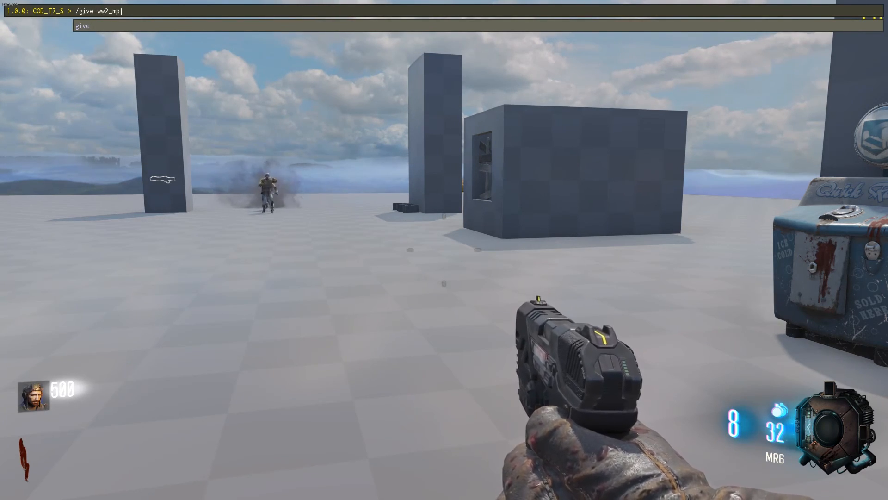
pyautogui.press('Return')
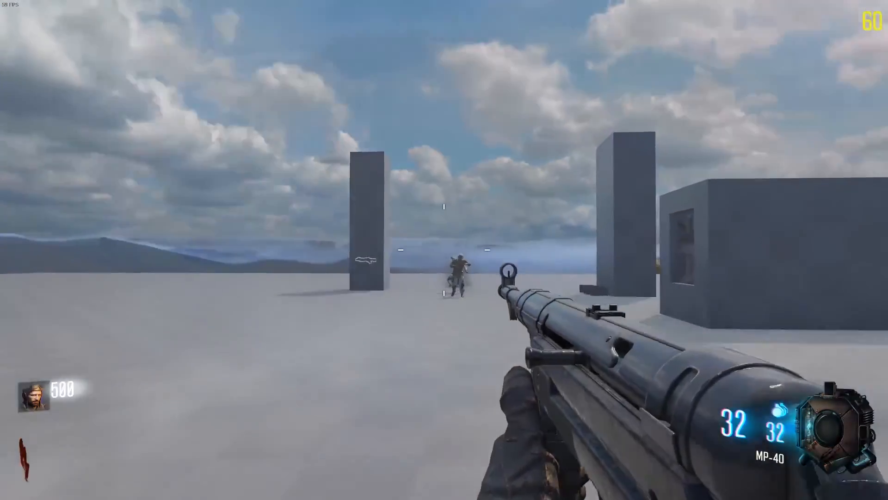
# Step: Fire the MP-40 at the approaching zombies to test its updated rate of fire
pyautogui.rightClick(444, 250)
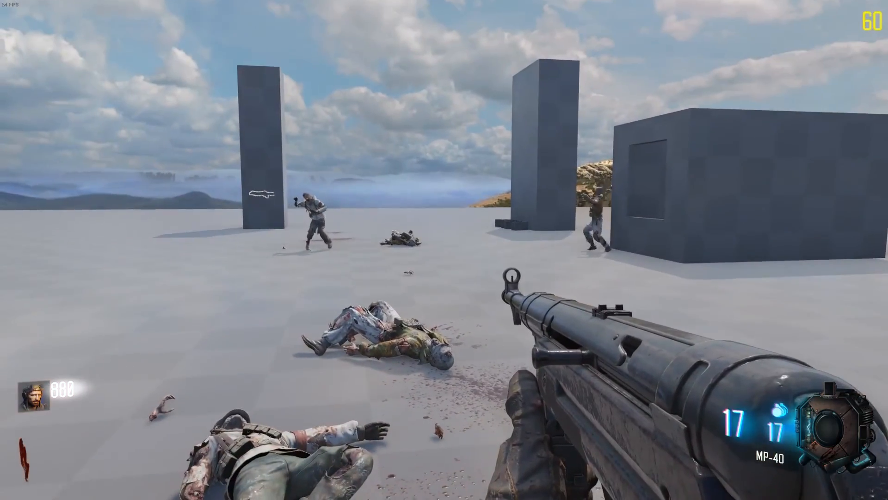
pyautogui.press('w')
pyautogui.click(444, 249)
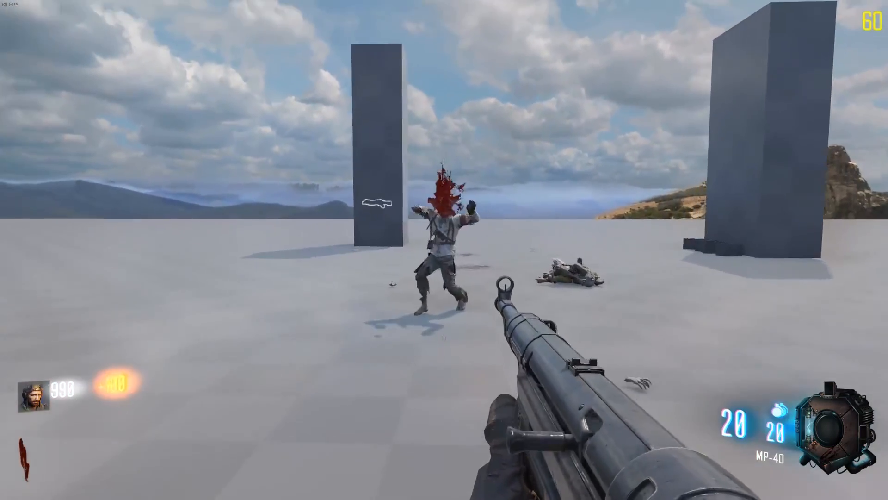
pyautogui.click(444, 249)
pyautogui.click(444, 250)
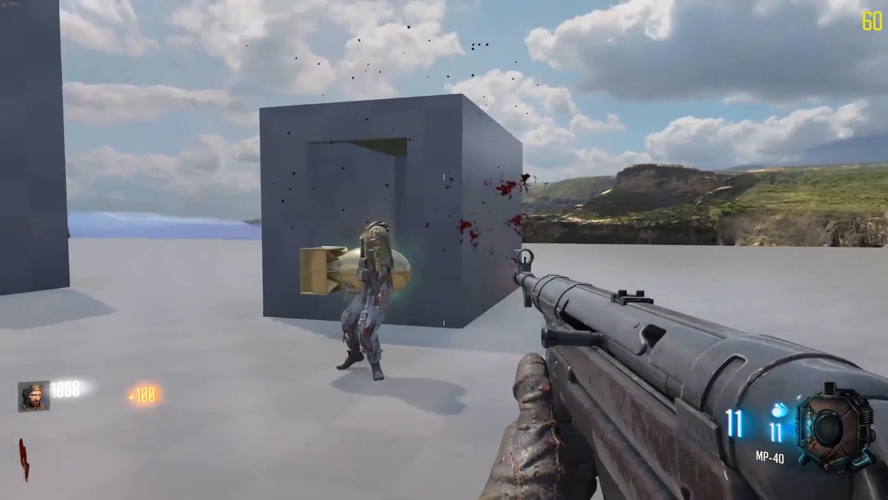
# Step: Run and jump across the map with the MP-40 to check its movement animations
pyautogui.press('w')
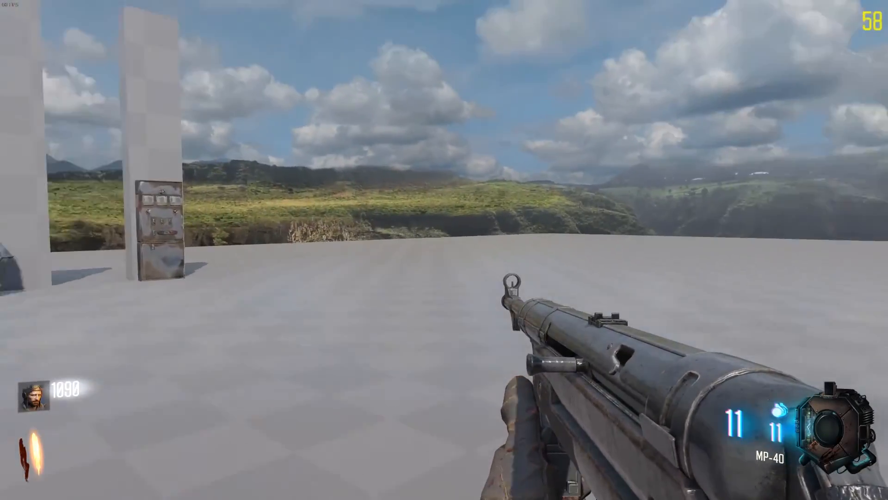
pyautogui.press('w')
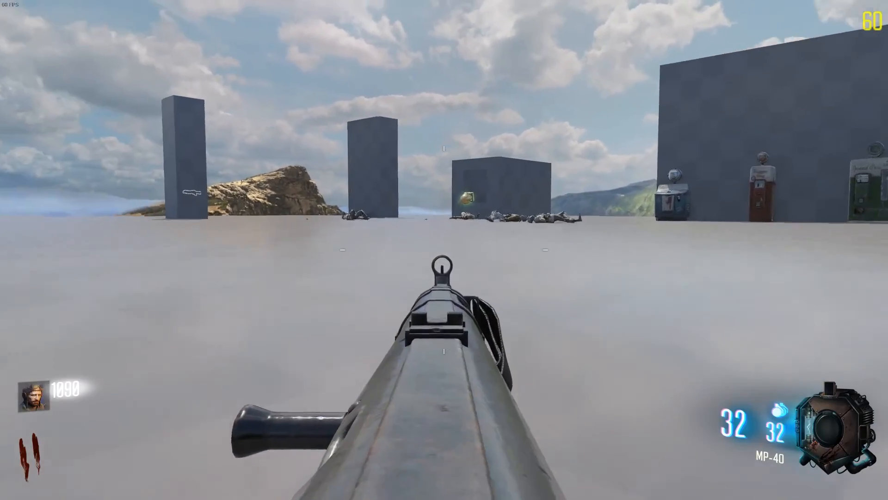
pyautogui.press('w')
pyautogui.press('space')
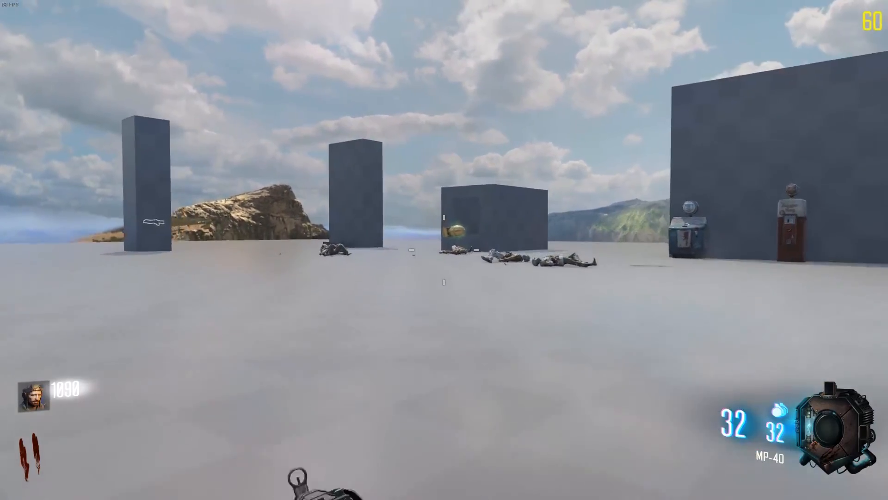
pyautogui.press('w')
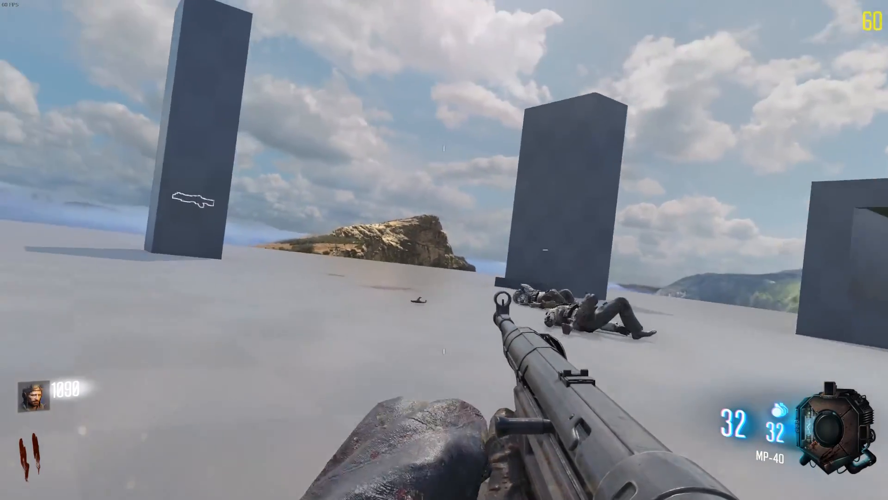
pyautogui.press('a')
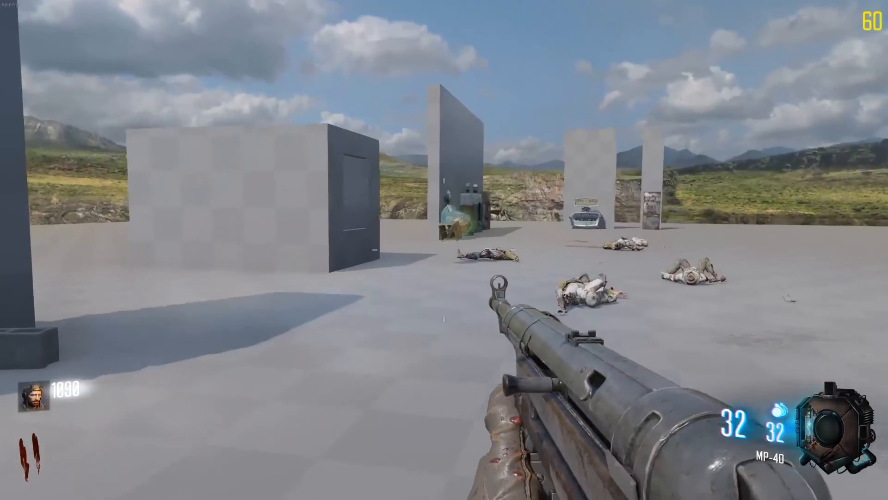
# Step: Advance past the perk machines while aiming and firing the MP-40 at the next zombies to test it further
pyautogui.press('w')
pyautogui.rightClick(444, 249)
pyautogui.click(445, 249)
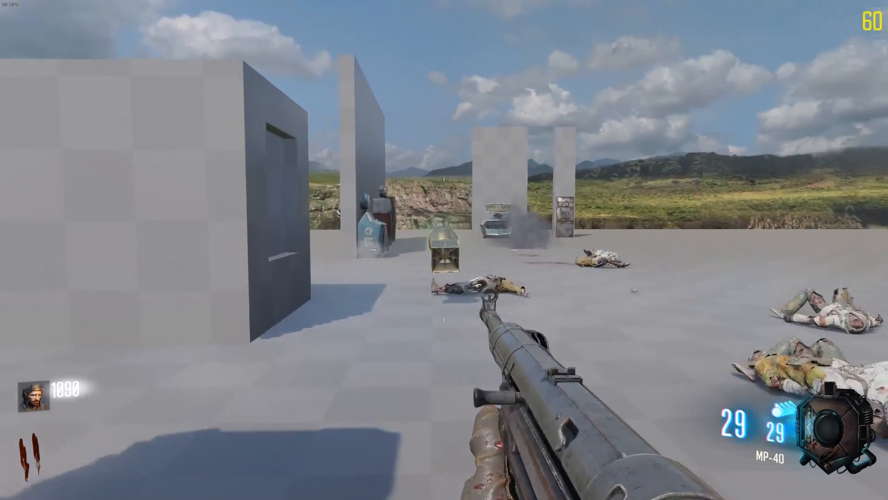
pyautogui.press('w')
pyautogui.click(444, 249)
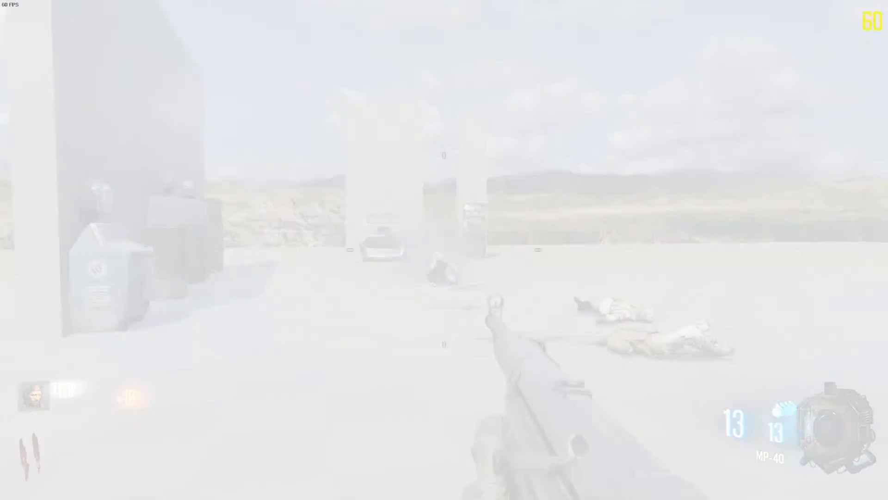
pyautogui.click(444, 250)
pyautogui.press('w')
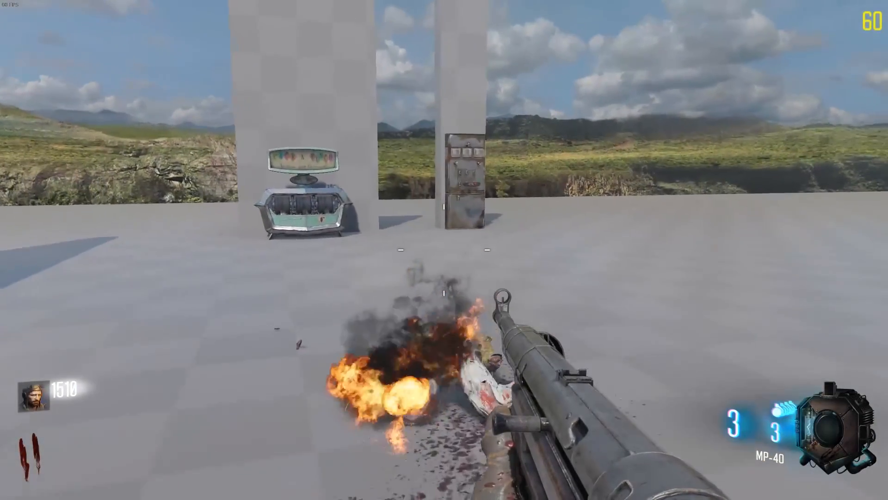
pyautogui.press('w')
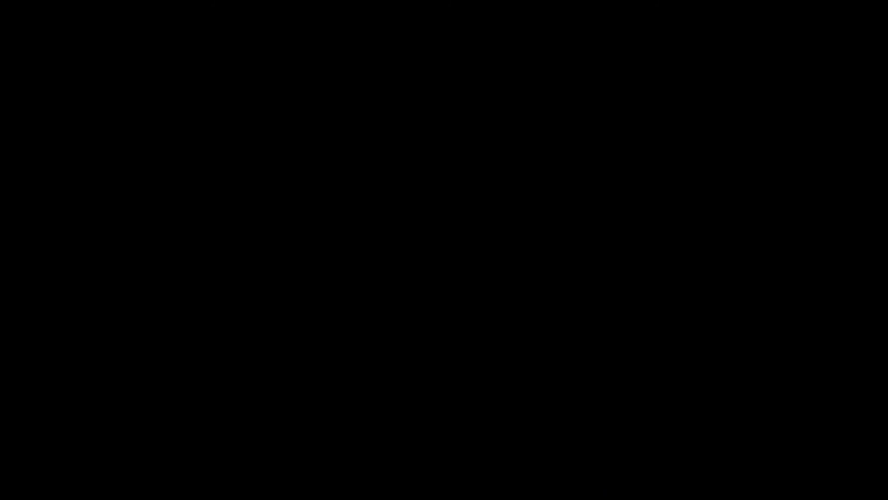